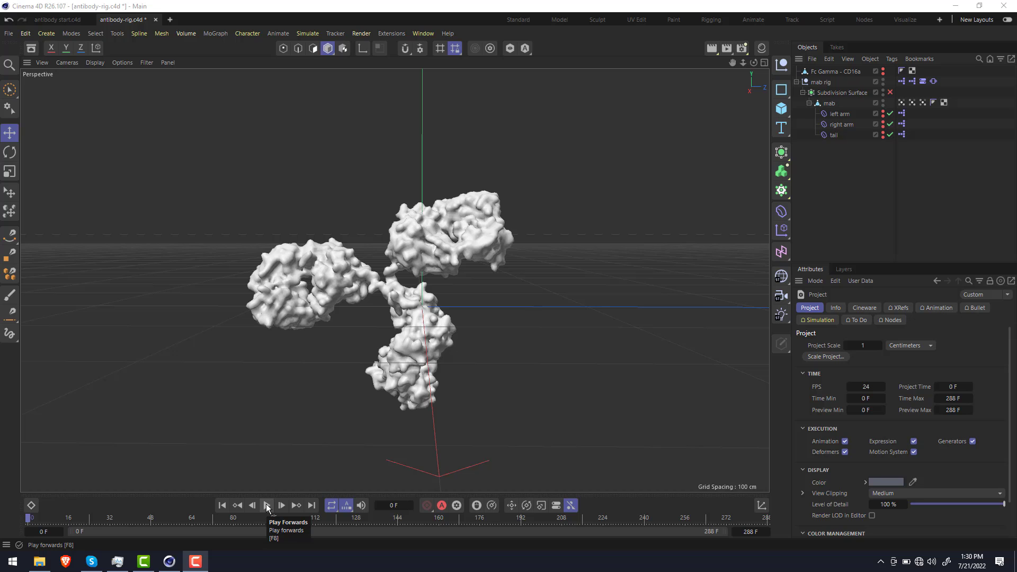
# Play the antibody rig animation to review its motion, and stop the playback
pyautogui.click(268, 505)
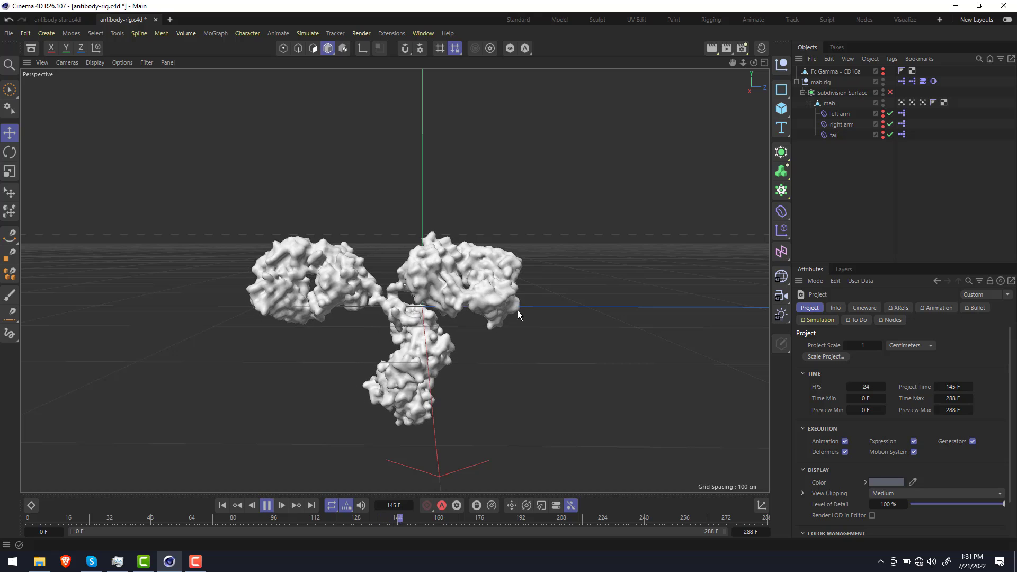
pyautogui.click(267, 505)
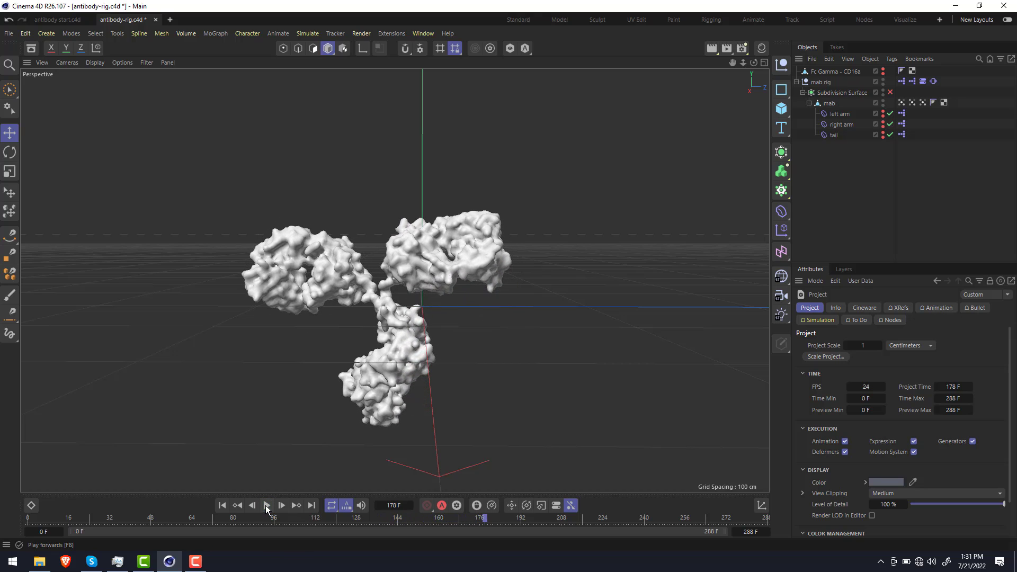
# Switch to the antibody start.c4d document and hide the ground grid in its perspective view
pyautogui.click(66, 22)
pyautogui.moveTo(407, 277)
pyautogui.keyDown('alt'); pyautogui.mouseDown()
pyautogui.moveTo(400, 262)
pyautogui.moveTo(414, 266)
pyautogui.mouseUp(); pyautogui.keyUp('alt')
pyautogui.click(147, 62)
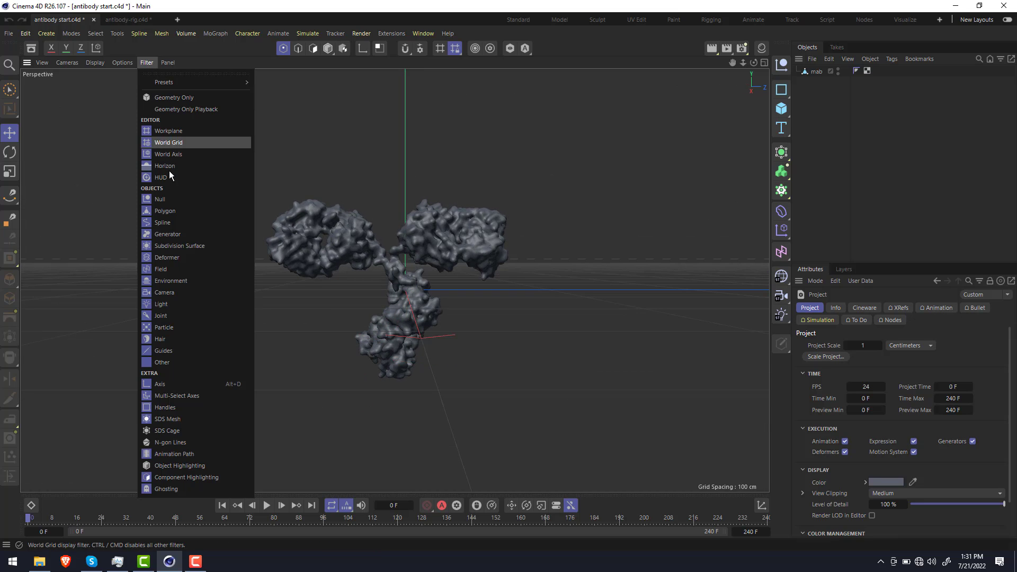
pyautogui.click(169, 131)
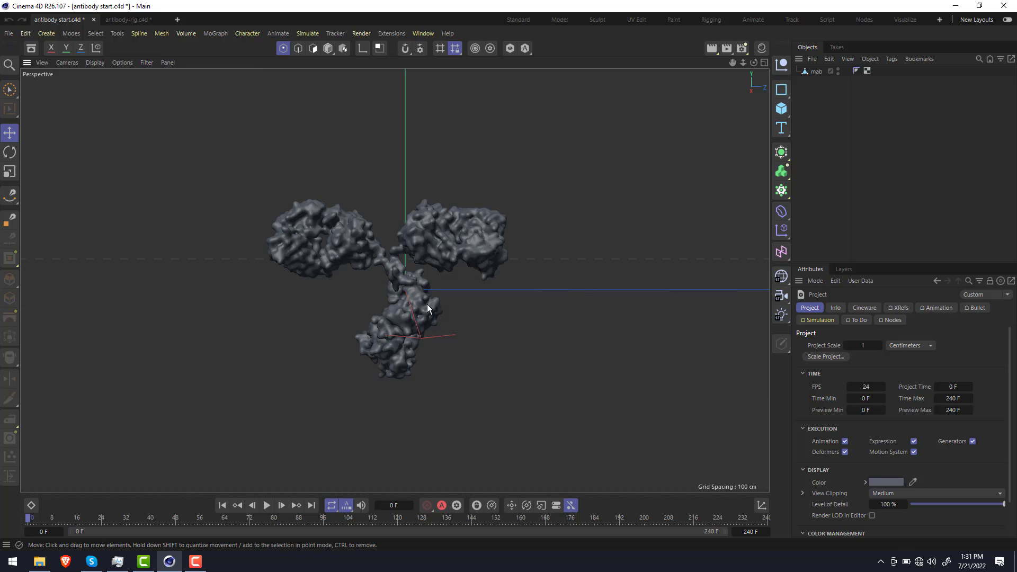
pyautogui.keyDown('alt'); pyautogui.moveTo(403, 262); pyautogui.dragTo(396, 279); pyautogui.keyUp('alt')
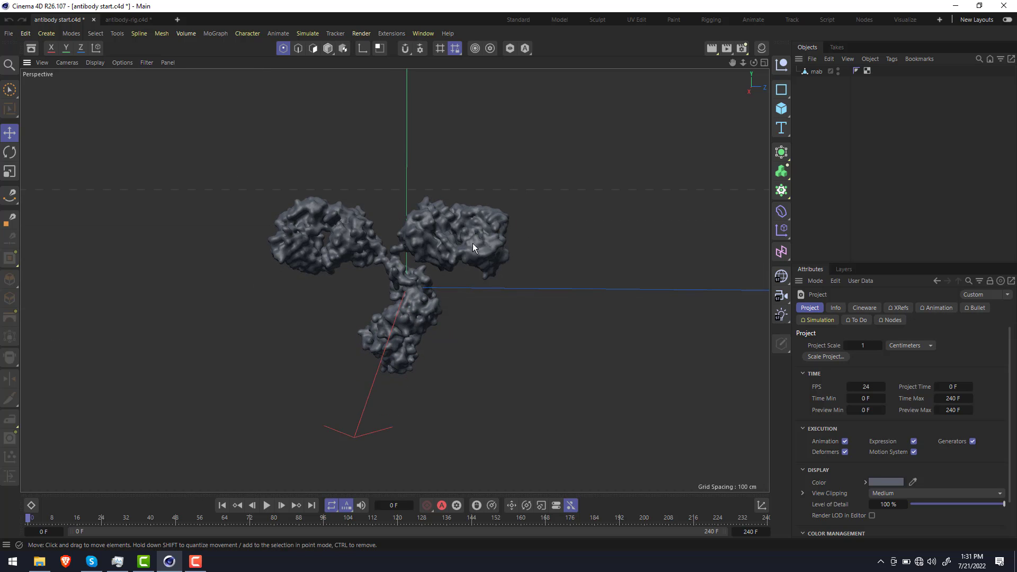
pyautogui.keyDown('alt'); pyautogui.moveTo(448, 246); pyautogui.dragTo(459, 208); pyautogui.keyUp('alt')
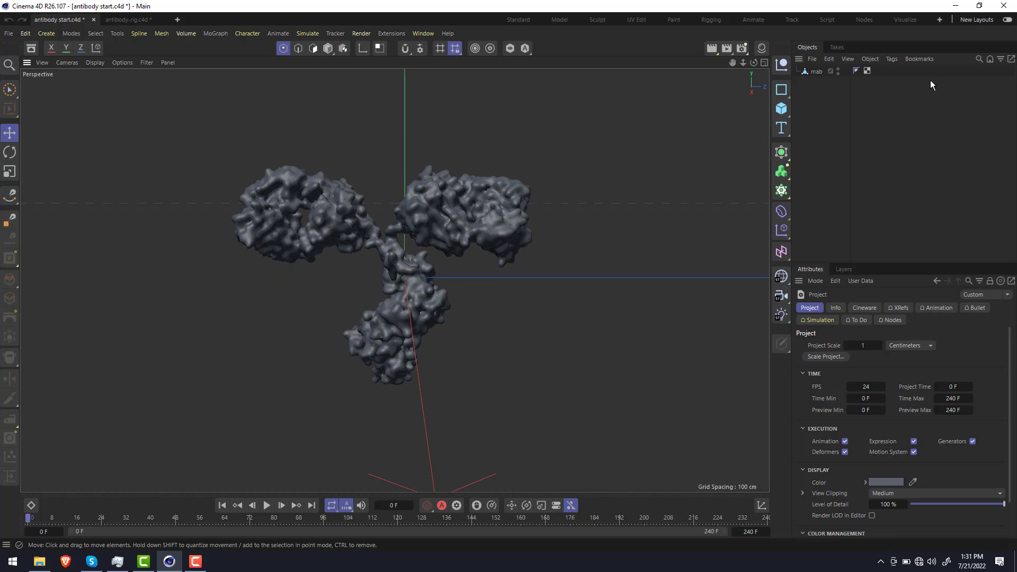
# Add a Pose Morph tag to the mab object and enable Points mixing
pyautogui.click(817, 72)
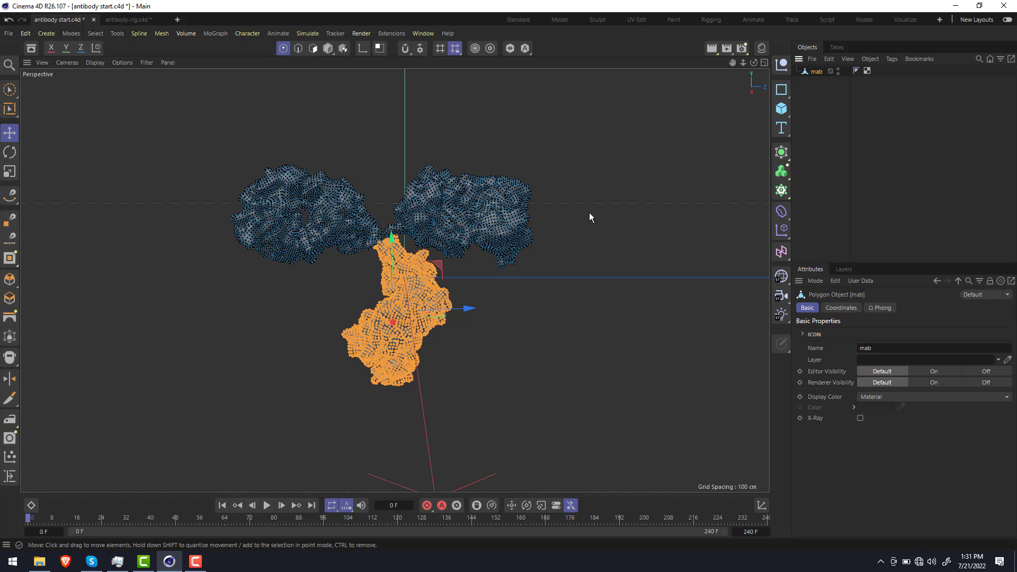
pyautogui.rightClick(813, 72)
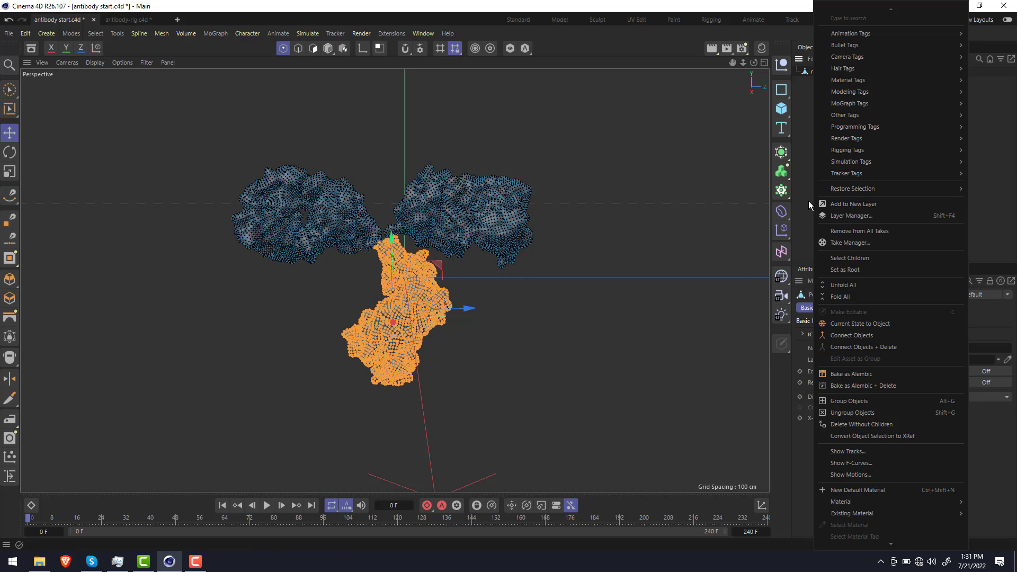
pyautogui.moveTo(836, 151)
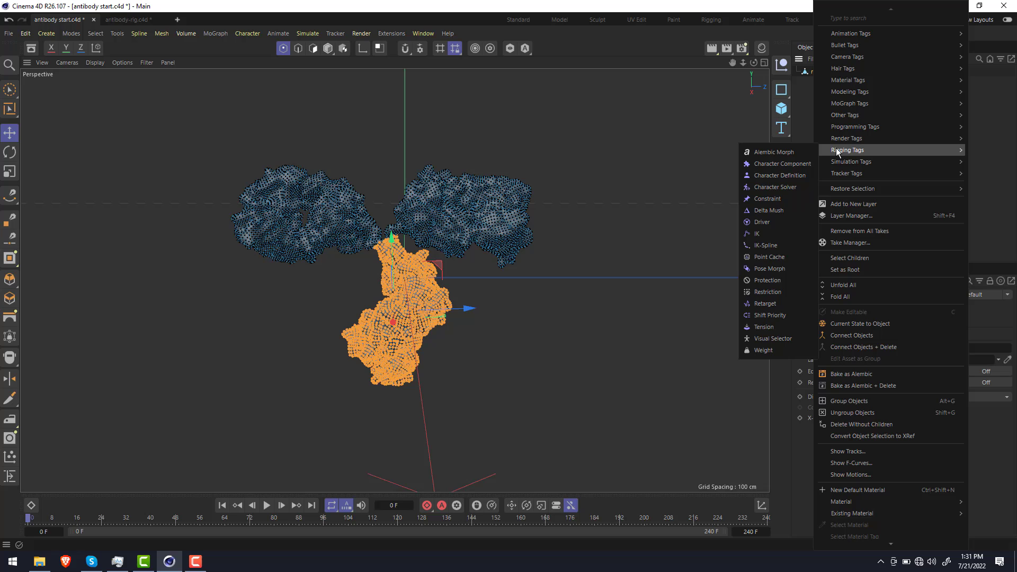
pyautogui.click(809, 266)
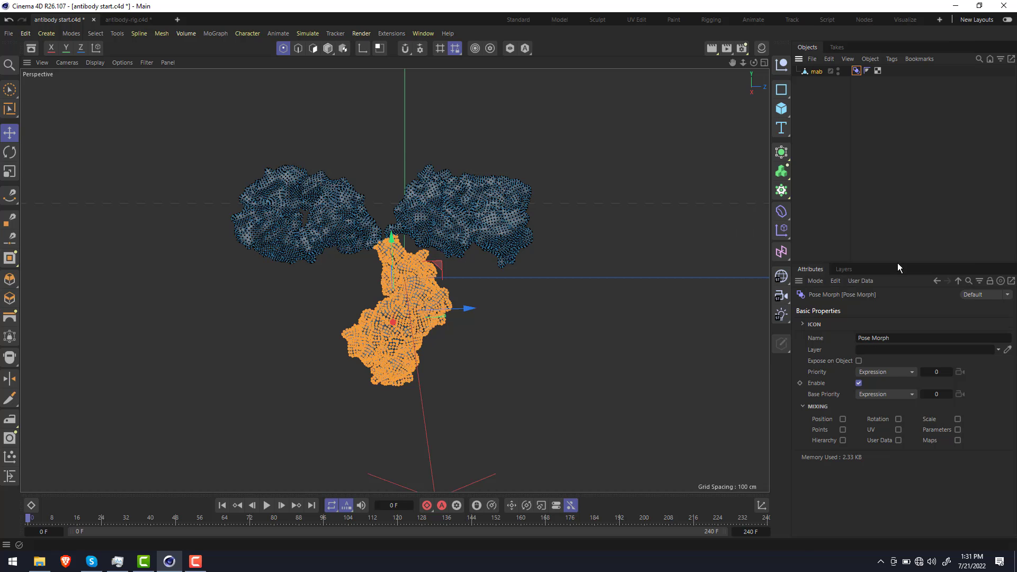
pyautogui.click(842, 429)
# Shift the Rotate tool's modeling axis to 100% in Y for the selected tail points, and enable soft selection
pyautogui.scroll(3, 419, 223)
pyautogui.scroll(2, 419, 224)
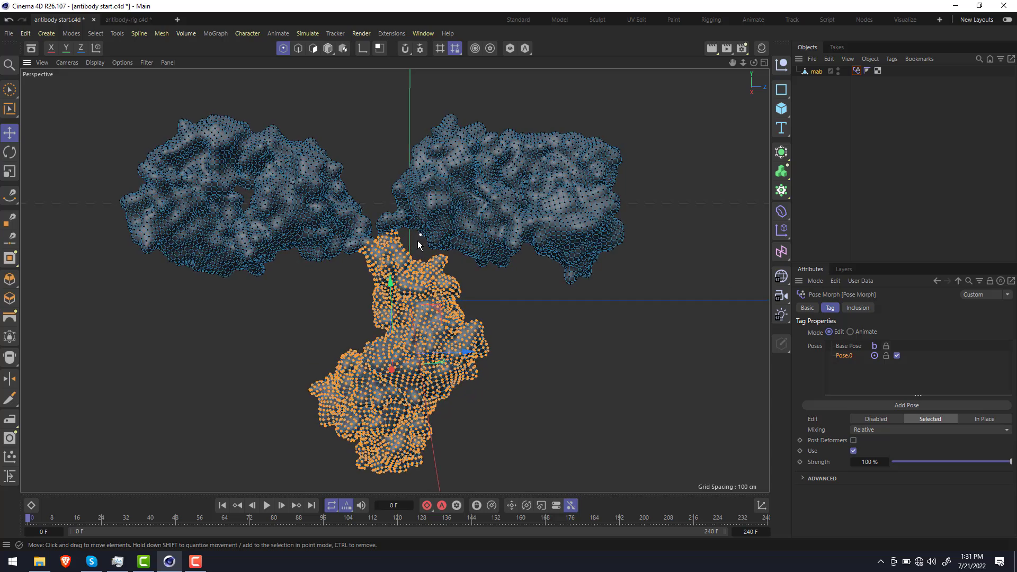
pyautogui.keyDown('alt'); pyautogui.moveTo(417, 240); pyautogui.dragTo(407, 277); pyautogui.keyUp('alt')
pyautogui.keyDown('alt'); pyautogui.moveTo(394, 294); pyautogui.dragTo(393, 262, button='middle'); pyautogui.keyUp('alt')
pyautogui.keyDown('alt'); pyautogui.moveTo(393, 263); pyautogui.dragTo(407, 266); pyautogui.keyUp('alt')
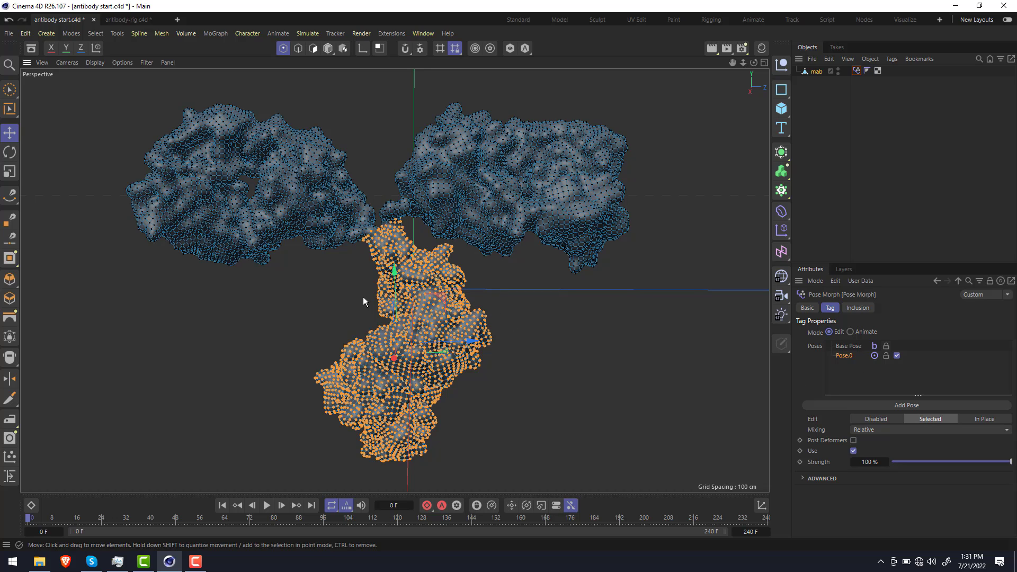
pyautogui.press('r')
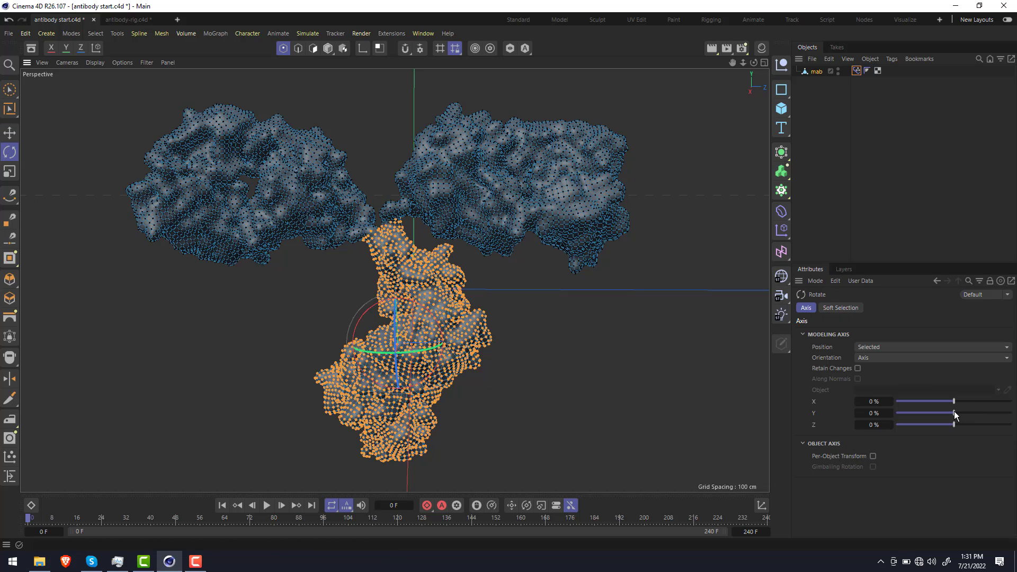
pyautogui.moveTo(955, 412); pyautogui.dragTo(1011, 413)
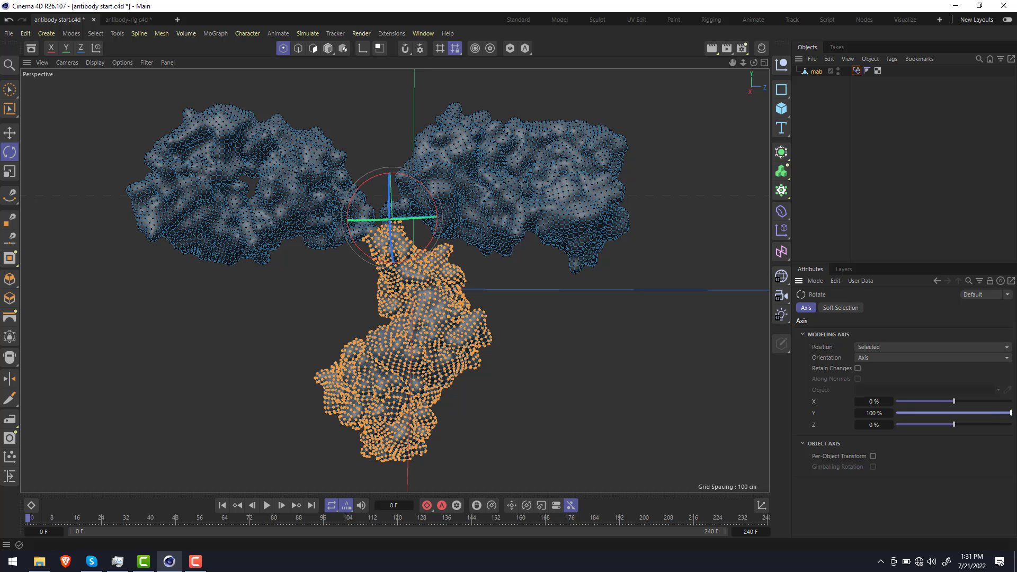
pyautogui.click(835, 311)
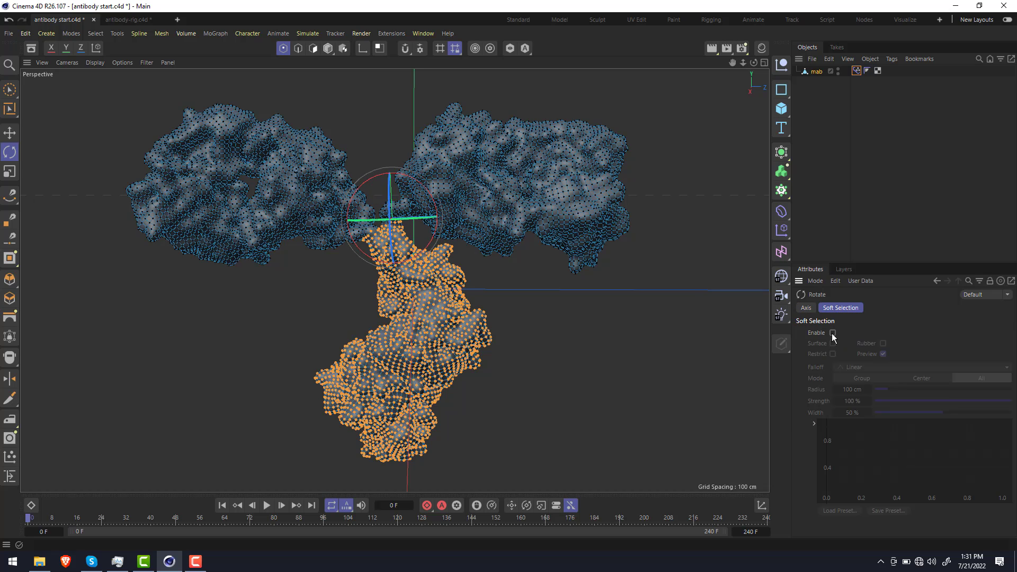
pyautogui.click(833, 332)
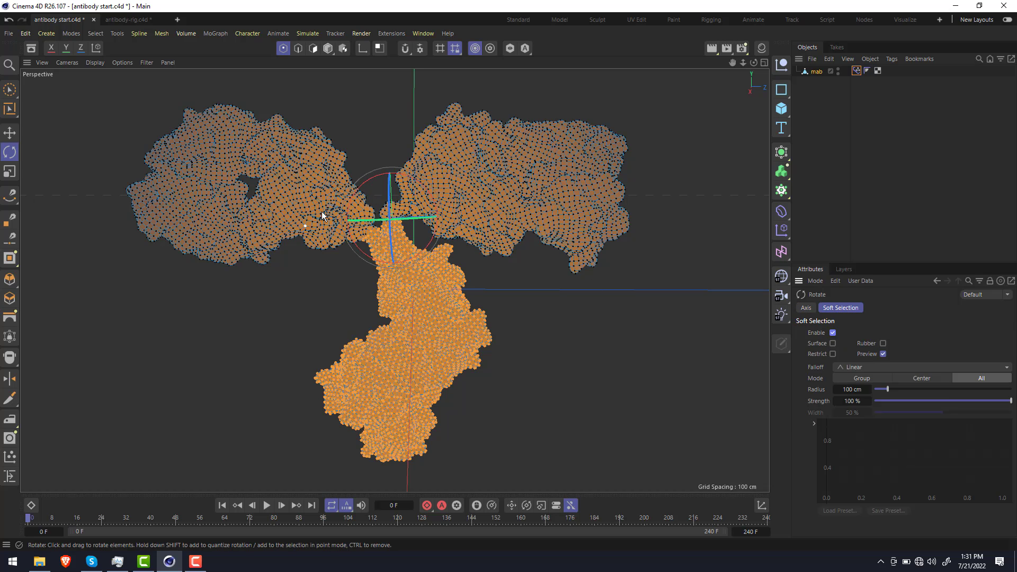
# Try rotating the tail points with the 100 cm soft selection radius, and undo the rotation
pyautogui.keyDown('alt'); pyautogui.moveTo(322, 214); pyautogui.dragTo(439, 211); pyautogui.keyUp('alt')
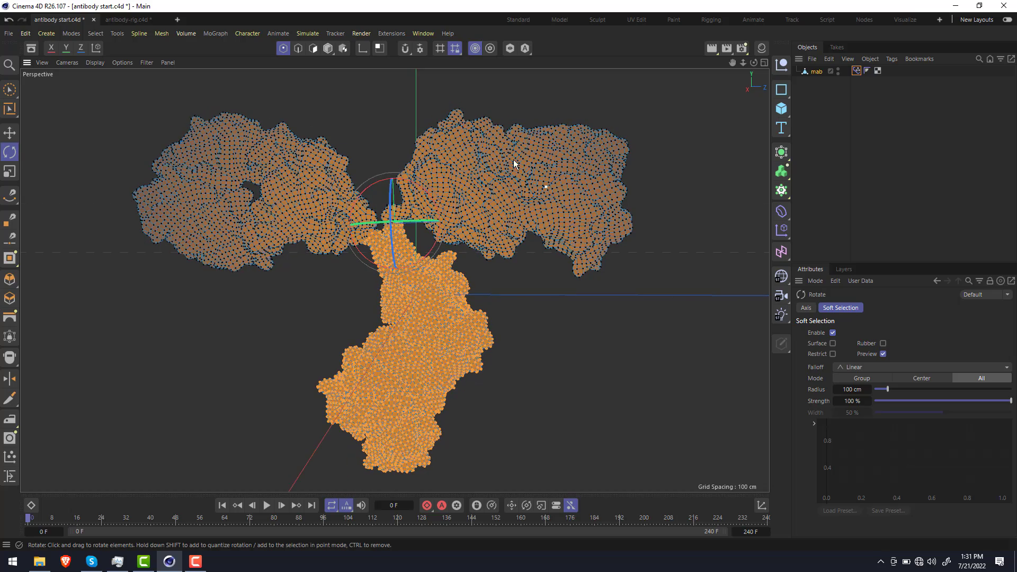
pyautogui.keyDown('alt'); pyautogui.moveTo(435, 171); pyautogui.dragTo(450, 189); pyautogui.keyUp('alt')
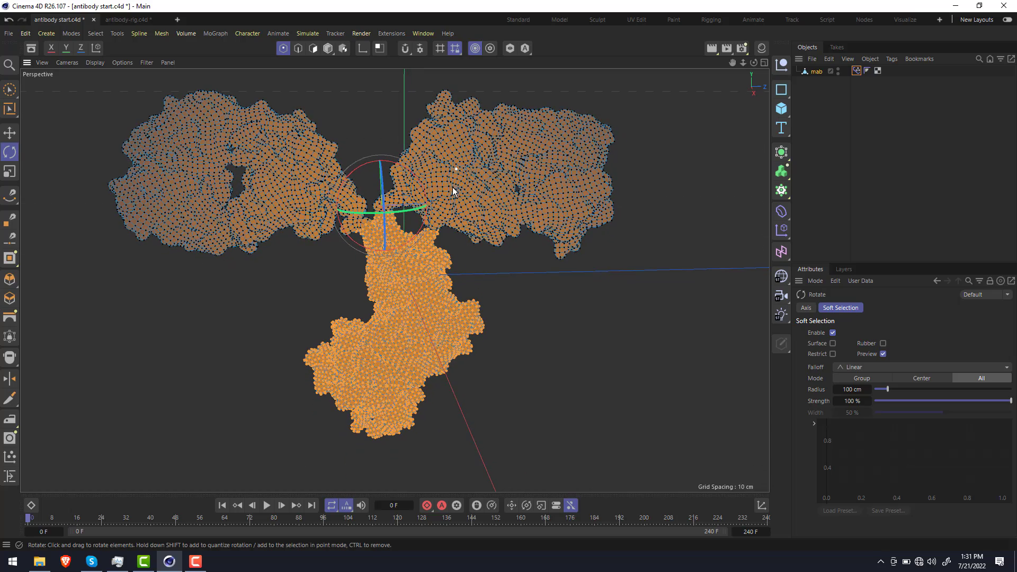
pyautogui.moveTo(395, 164); pyautogui.dragTo(389, 165)
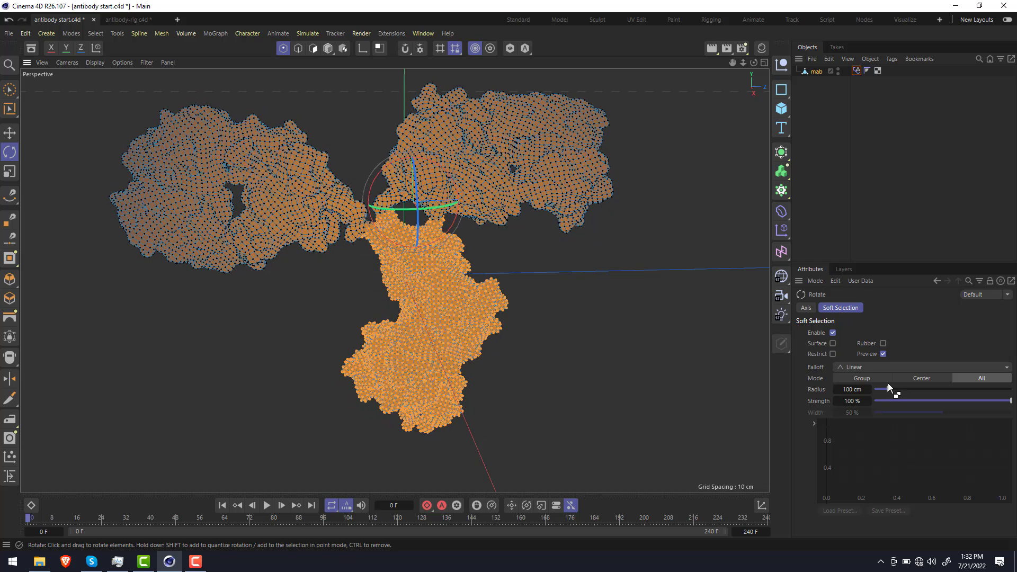
pyautogui.hotkey('ctrl', 'z')
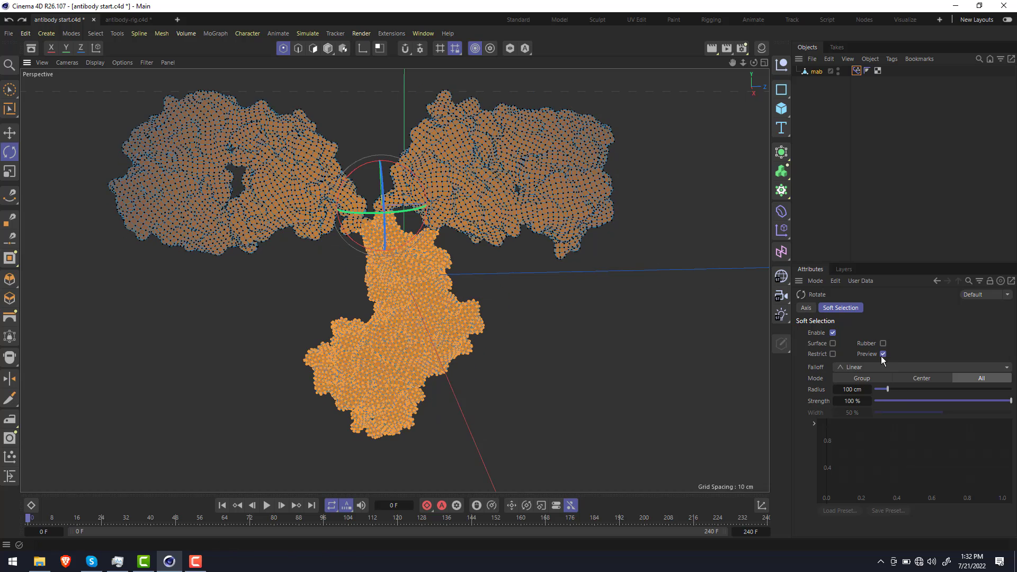
# Limit the soft selection falloff to the surface and reduce its radius to 13 cm
pyautogui.click(879, 389)
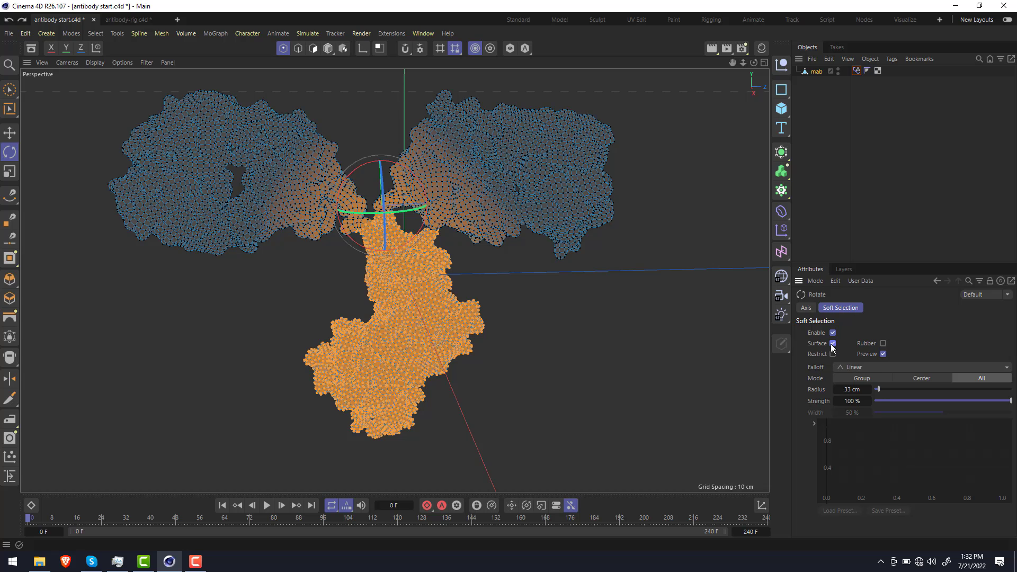
pyautogui.scroll(2, 397, 193)
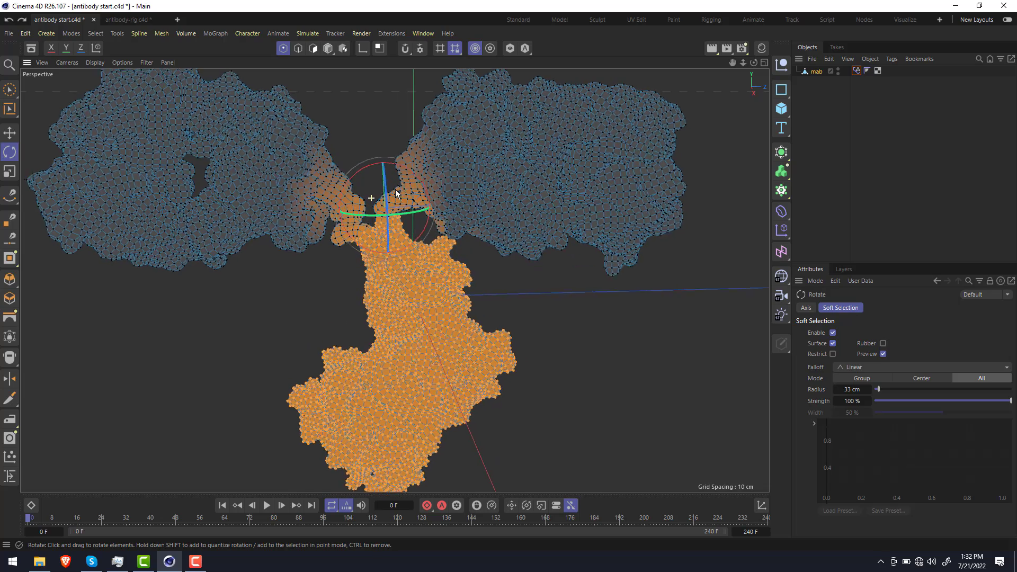
pyautogui.scroll(1, 396, 193)
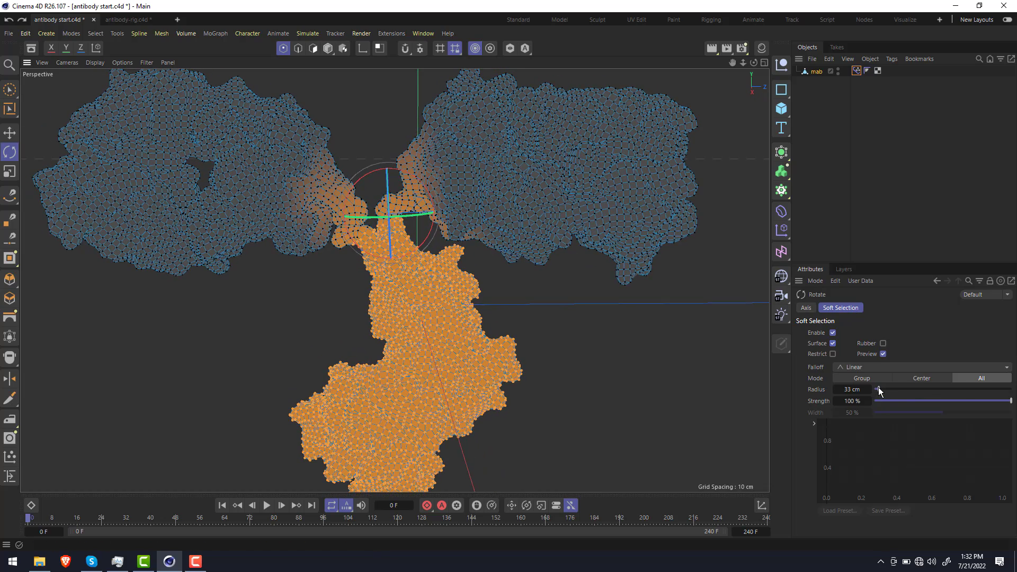
pyautogui.moveTo(834, 391); pyautogui.dragTo(824, 391)
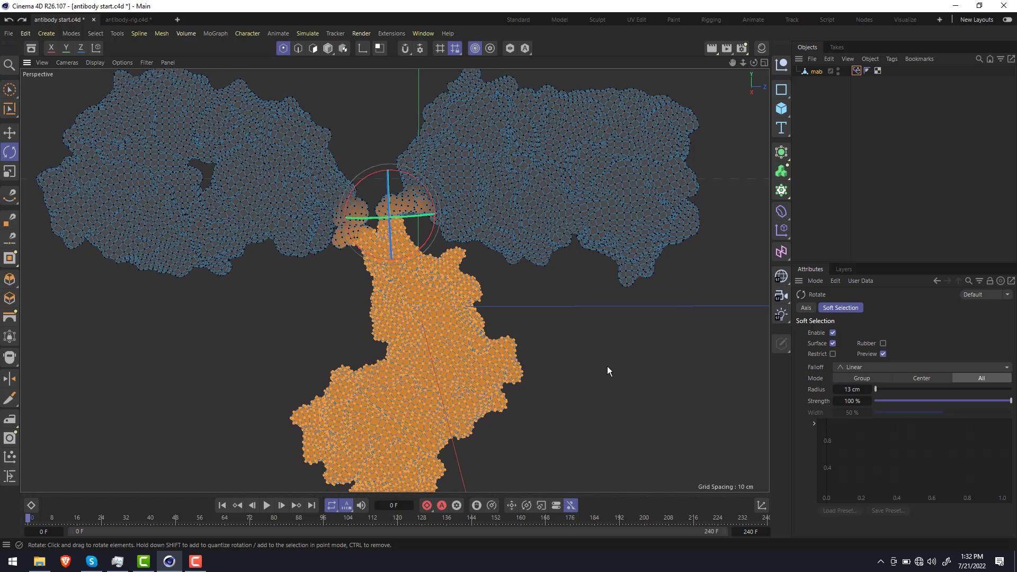
# Shrink the tail's point selection and rotate the tail sideways around its joint with the arms
pyautogui.press('u')
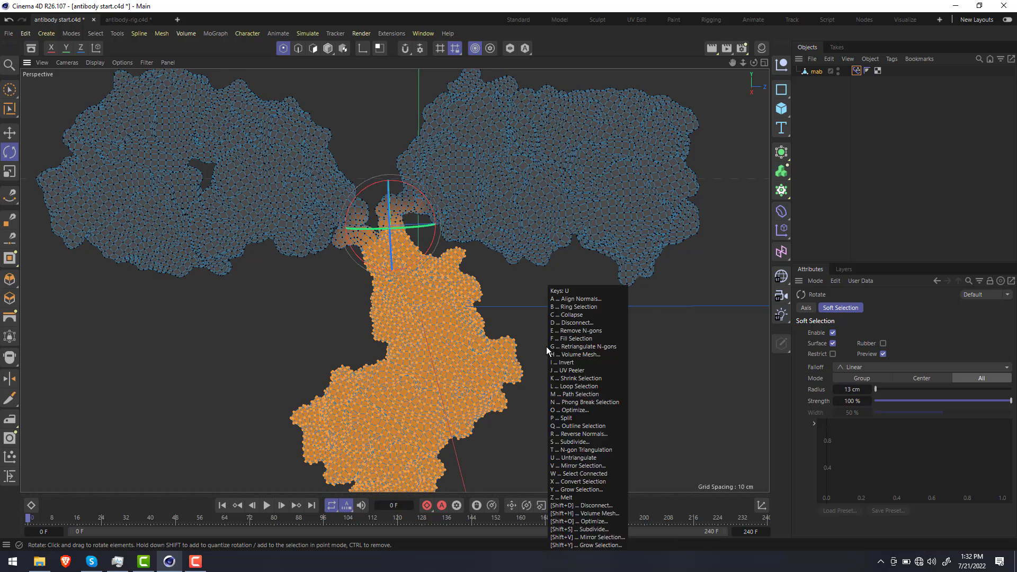
pyautogui.press('u')
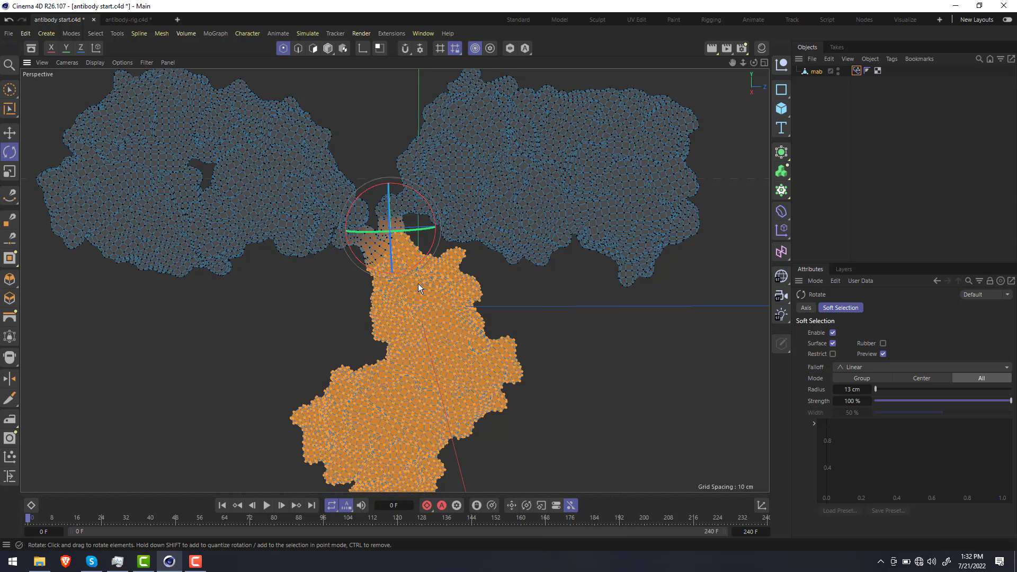
pyautogui.keyDown('alt'); pyautogui.moveTo(417, 284); pyautogui.dragTo(415, 215, button='middle'); pyautogui.keyUp('alt')
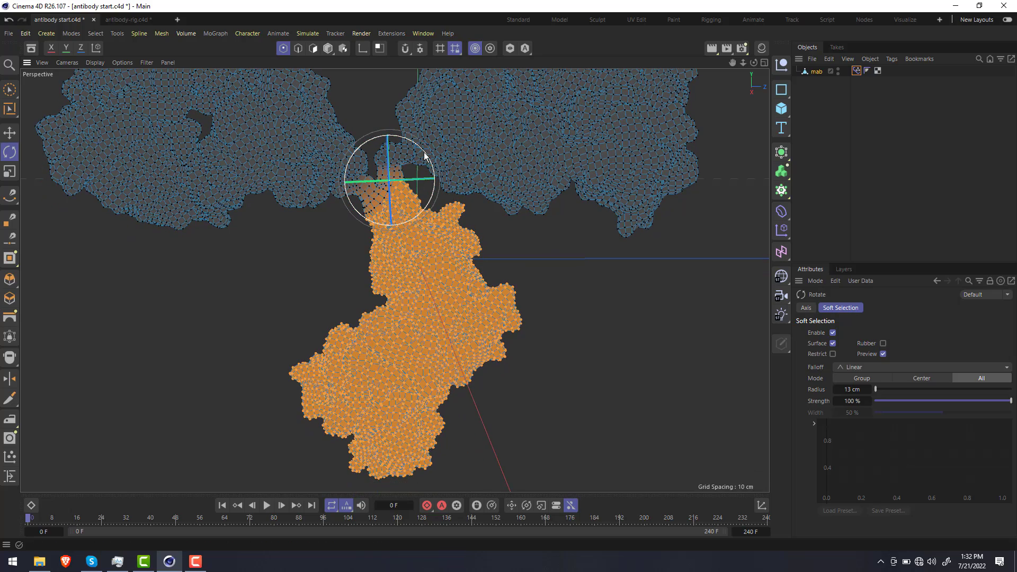
pyautogui.moveTo(424, 154); pyautogui.dragTo(434, 178)
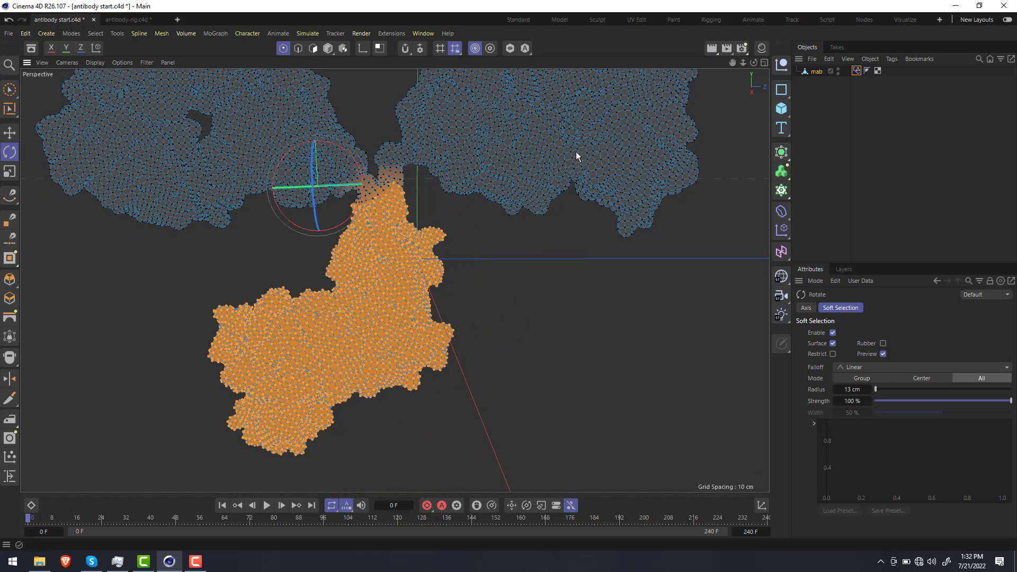
# Rename Pose.0 in the Pose Morph tag as tail and test its strength, returning it to 100%
pyautogui.click(856, 71)
pyautogui.doubleClick(837, 357)
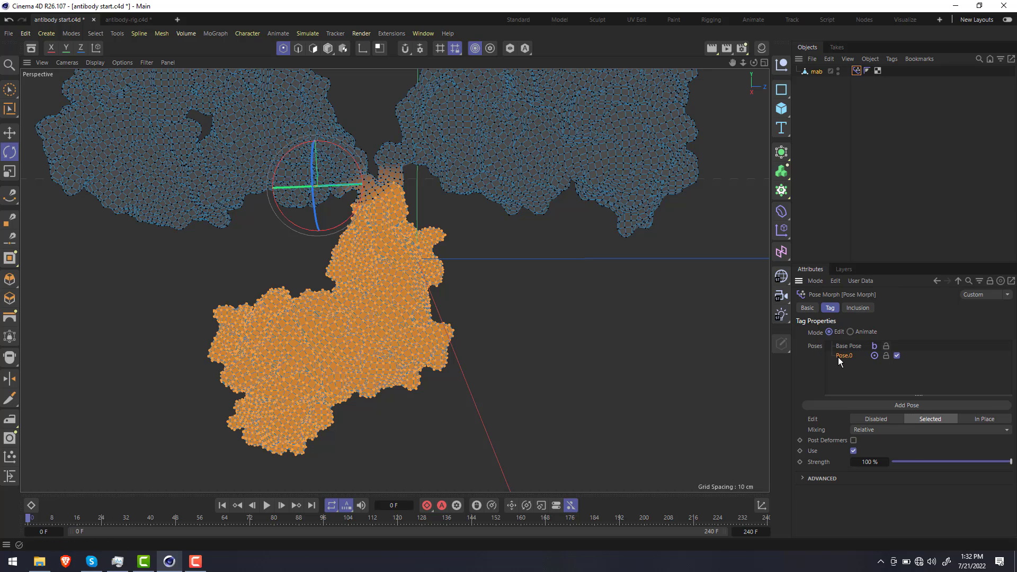
pyautogui.write('tail')
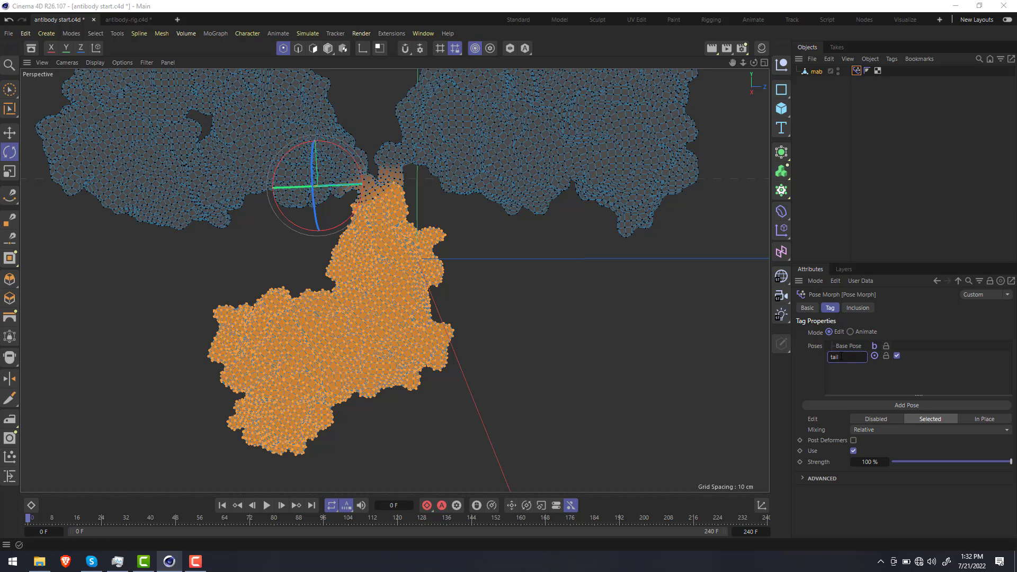
pyautogui.press('Return')
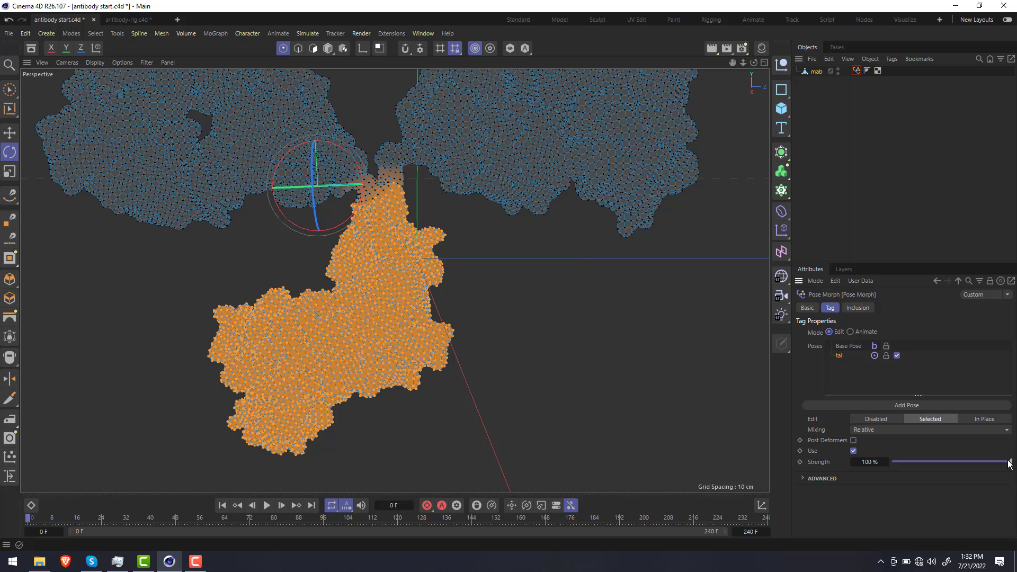
pyautogui.keyDown('alt'); pyautogui.moveTo(415, 342); pyautogui.dragTo(406, 347); pyautogui.keyUp('alt')
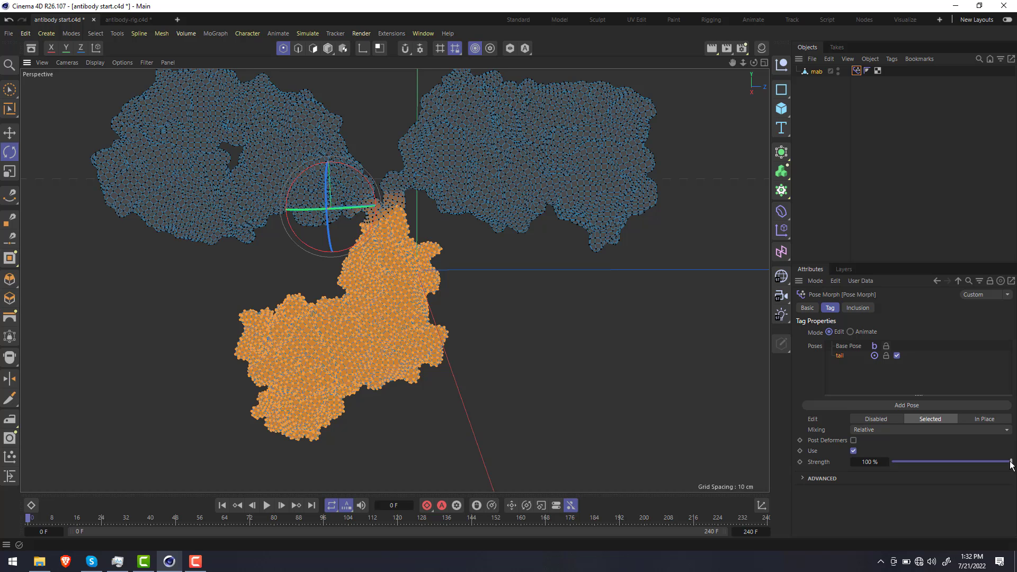
pyautogui.moveTo(1010, 463)
pyautogui.mouseDown()
pyautogui.moveTo(860, 465)
pyautogui.moveTo(1013, 473)
pyautogui.moveTo(836, 466)
pyautogui.moveTo(927, 474)
pyautogui.moveTo(952, 472)
pyautogui.moveTo(920, 466)
pyautogui.moveTo(1013, 462)
pyautogui.mouseUp()
# Set the tail pose's mixing to Rotational and bring its rotation settings into view
pyautogui.click(883, 430)
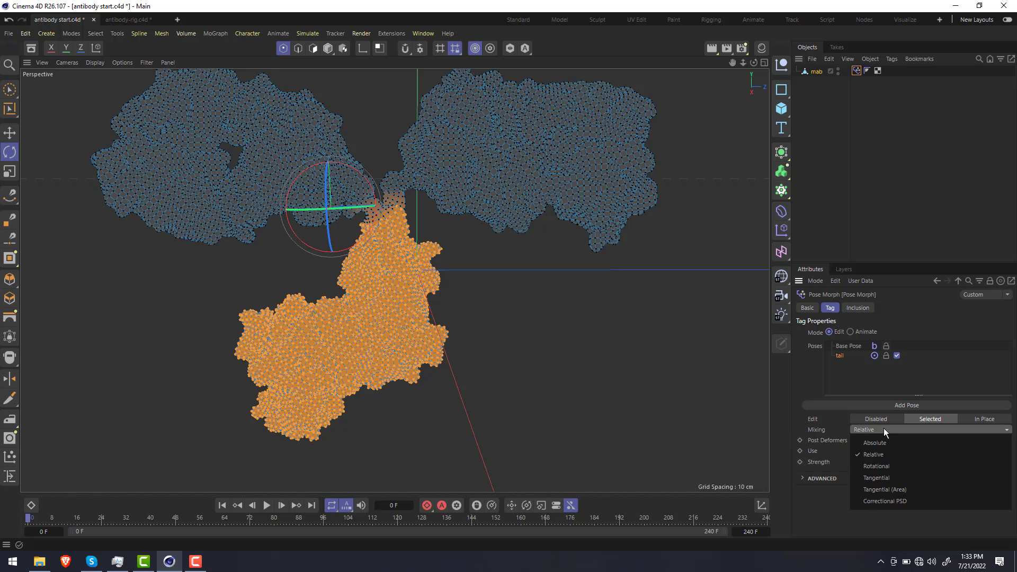
pyautogui.click(892, 465)
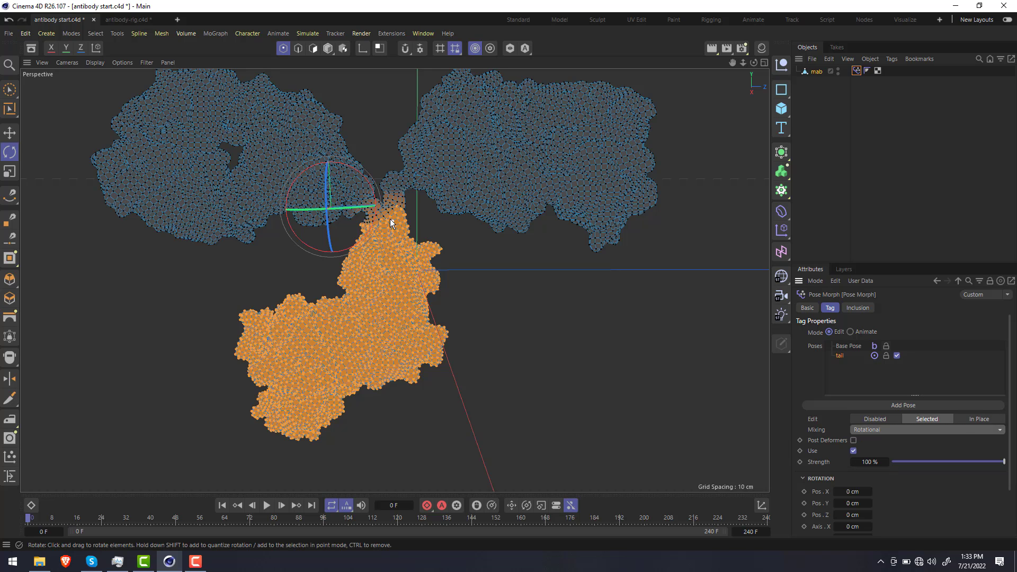
pyautogui.scroll(2, 400, 197)
pyautogui.scroll(-2, 928, 476)
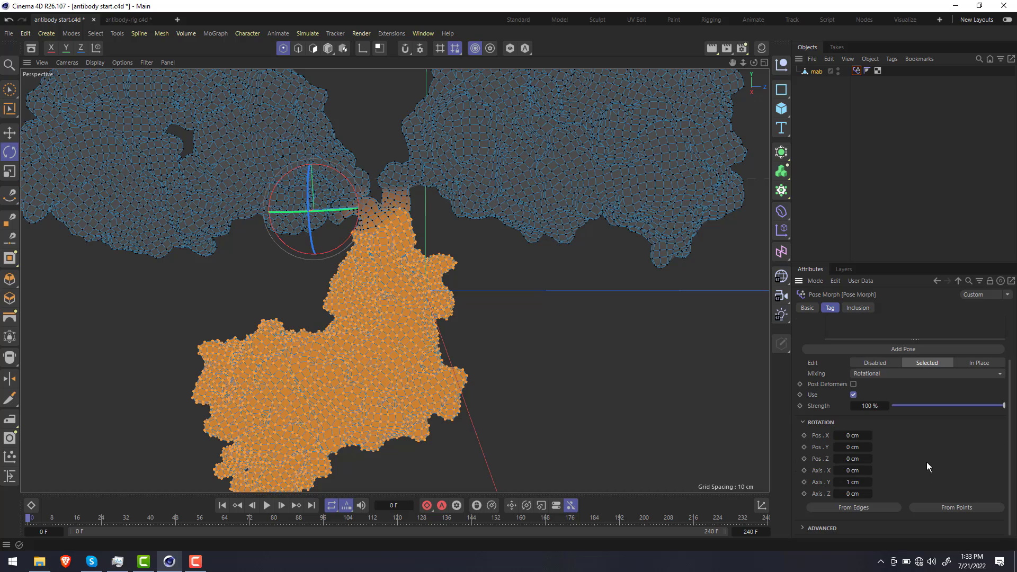
# Replace the tail selection with a rectangle selection of the points at the joint between both arms and the tail
pyautogui.scroll(1, 396, 195)
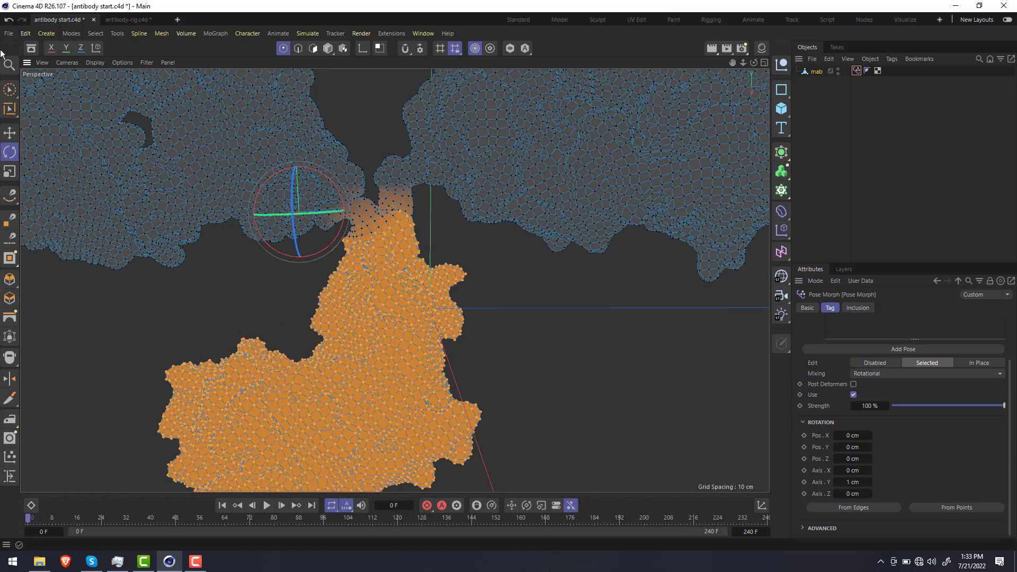
pyautogui.click(12, 111)
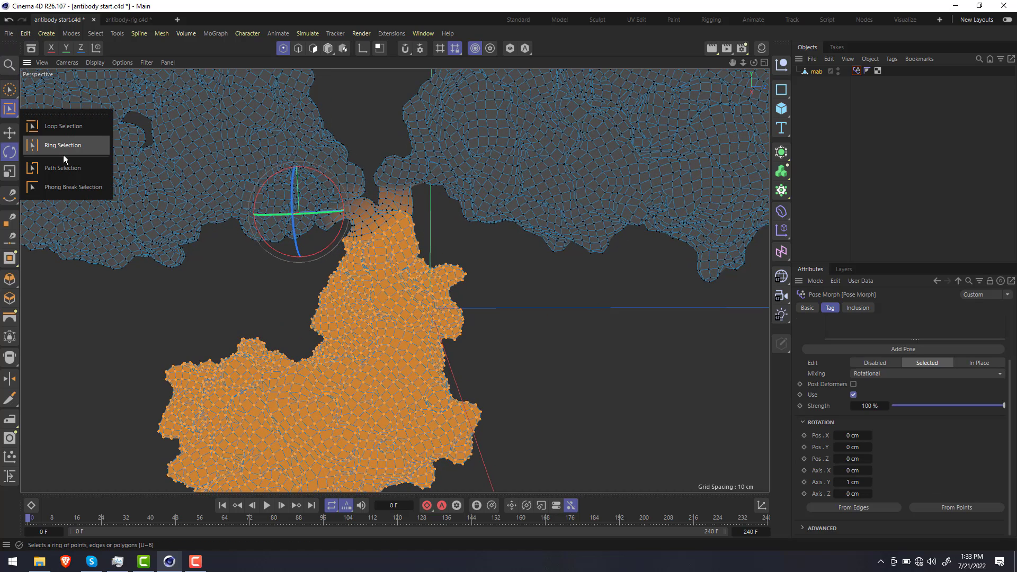
pyautogui.click(72, 129)
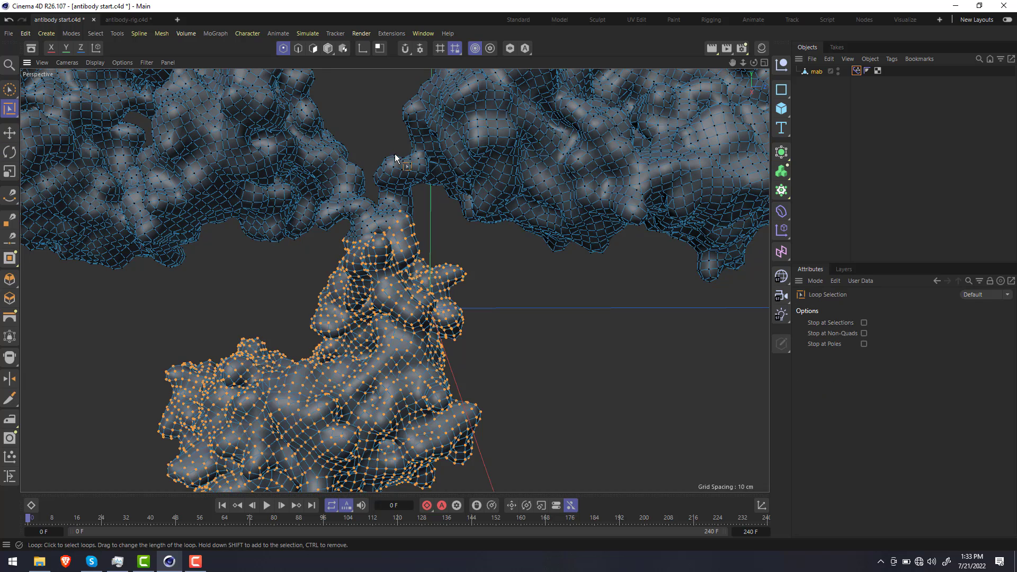
pyautogui.click(11, 91)
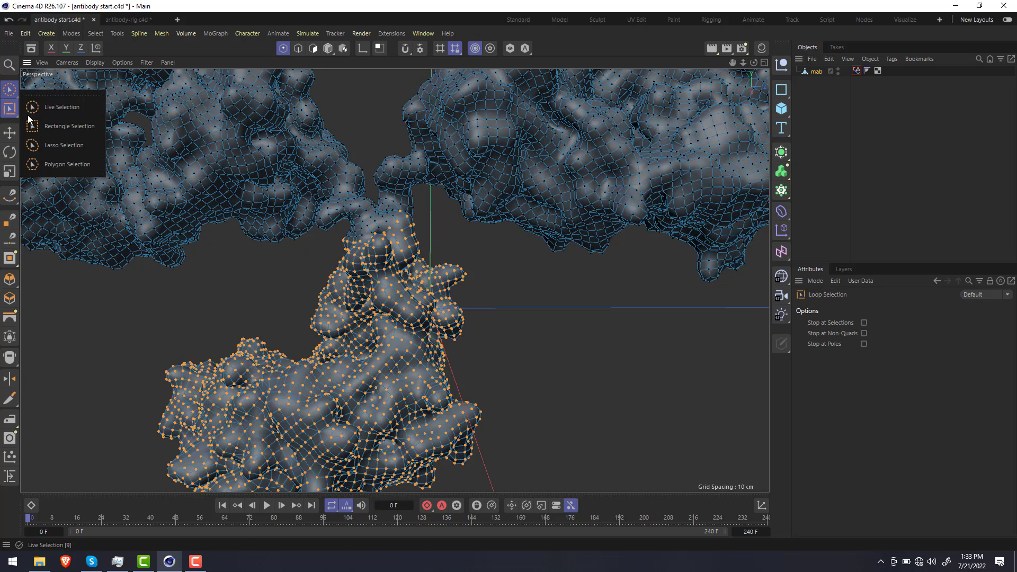
pyautogui.click(71, 122)
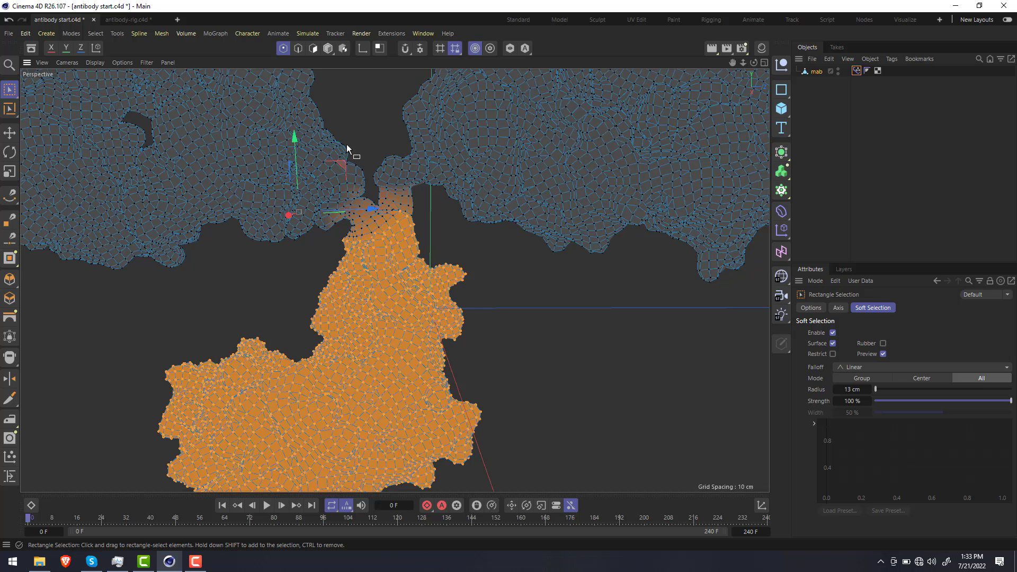
pyautogui.click(344, 155)
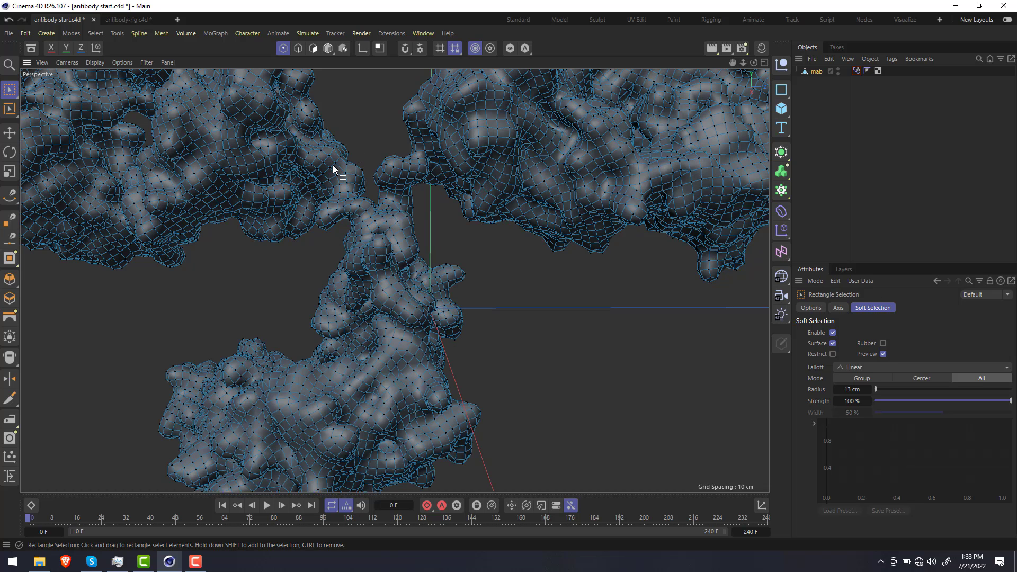
pyautogui.moveTo(332, 165); pyautogui.dragTo(414, 200)
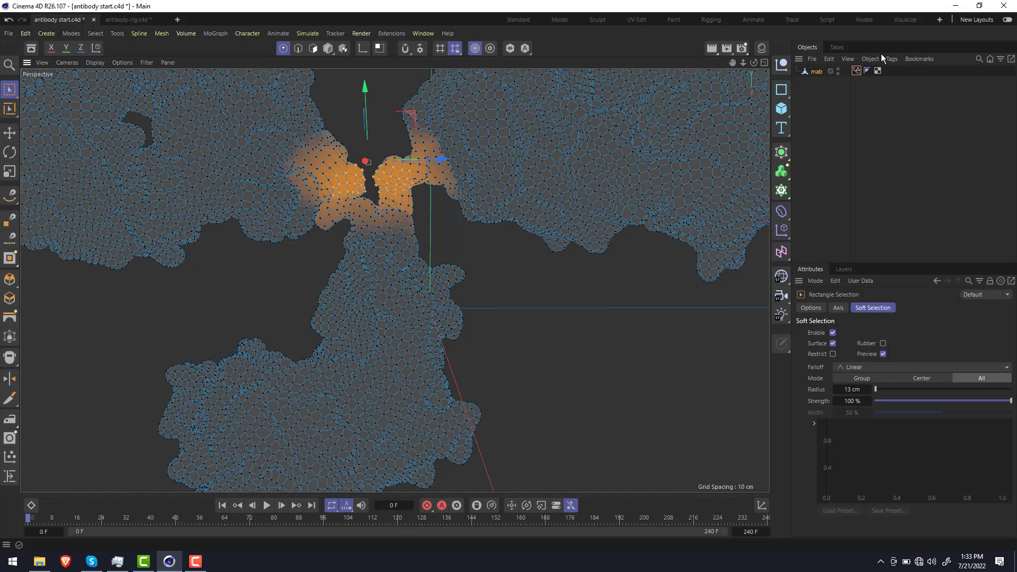
# Set the tail pose's rotation position and axis from the selected joint points in the Pose Morph tag
pyautogui.click(856, 71)
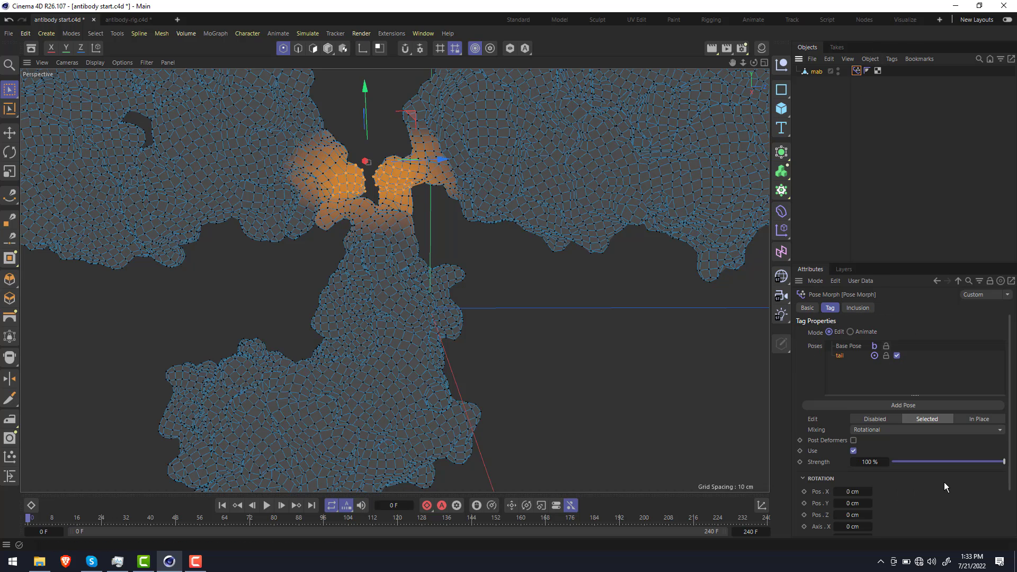
pyautogui.scroll(-3, 944, 483)
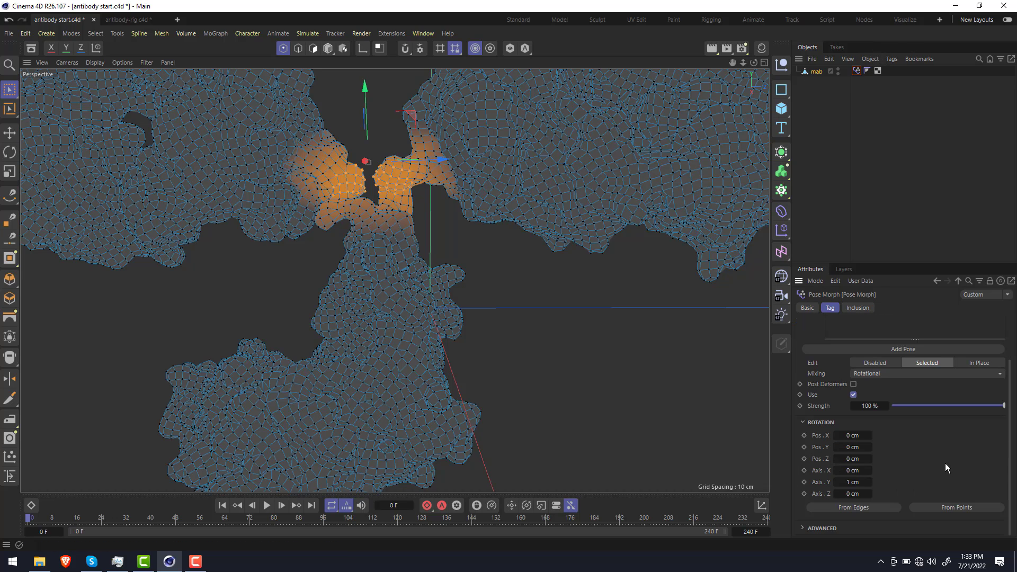
pyautogui.click(958, 509)
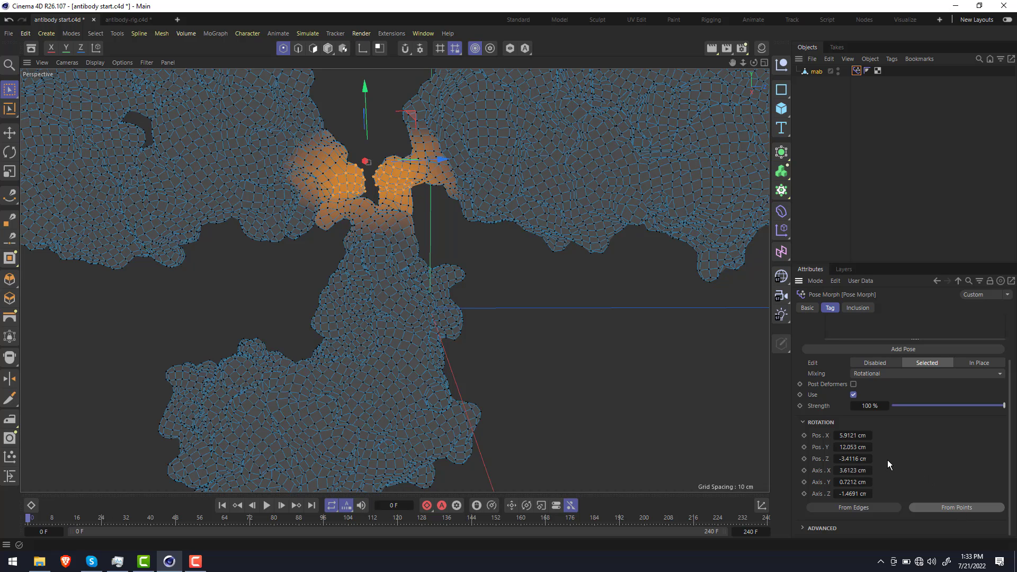
# Test the tail pose's rotational swing by lowering its strength to 7% and returning it to 100%
pyautogui.scroll(-3, 381, 329)
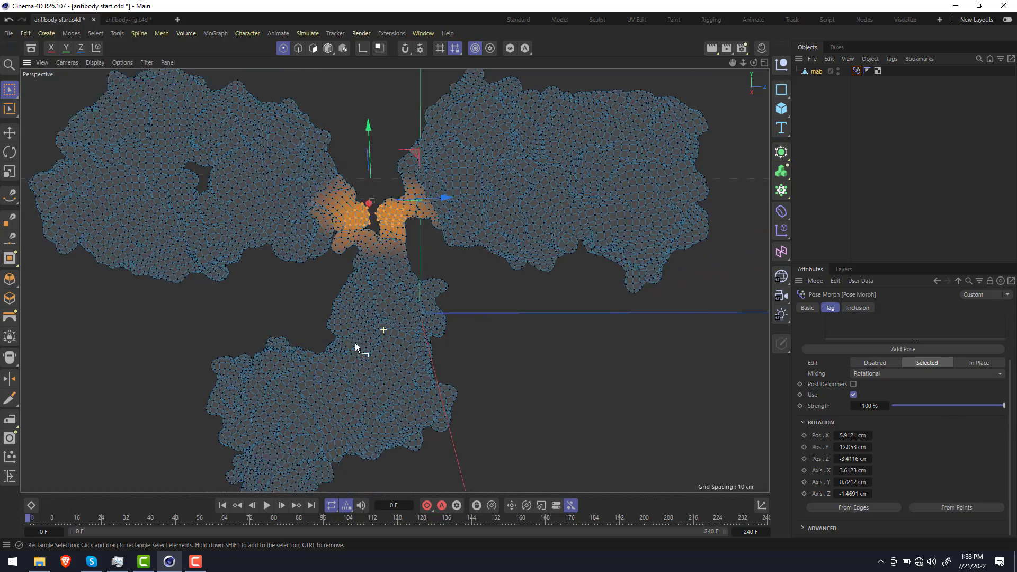
pyautogui.moveTo(1003, 406); pyautogui.dragTo(896, 406)
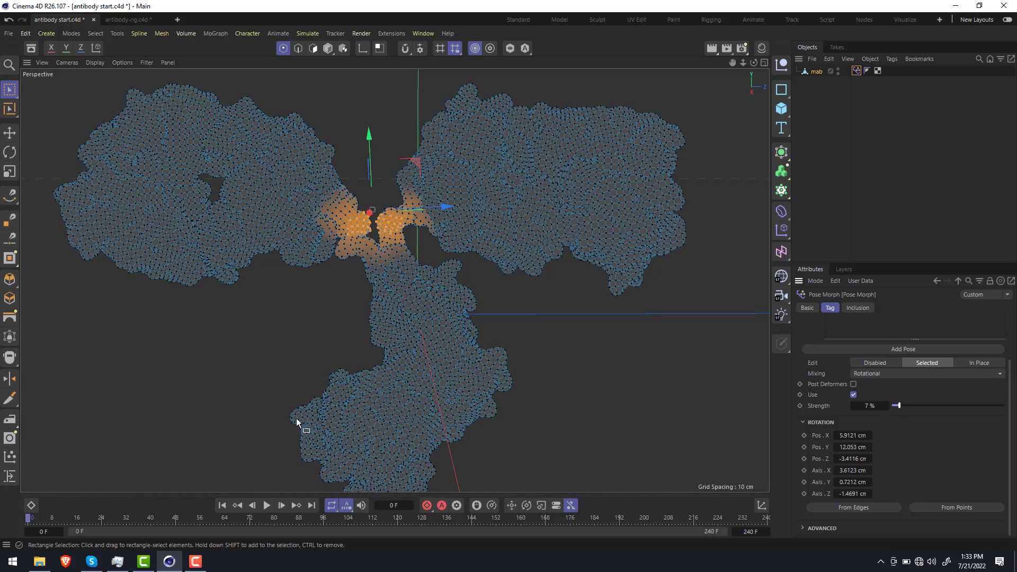
pyautogui.scroll(-3, 383, 400)
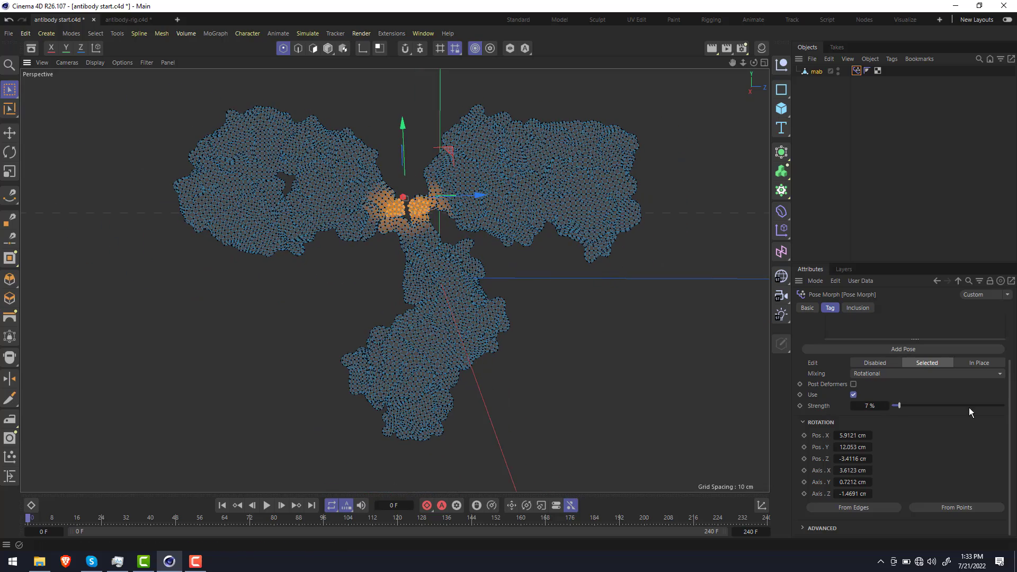
pyautogui.moveTo(898, 408); pyautogui.dragTo(1008, 415)
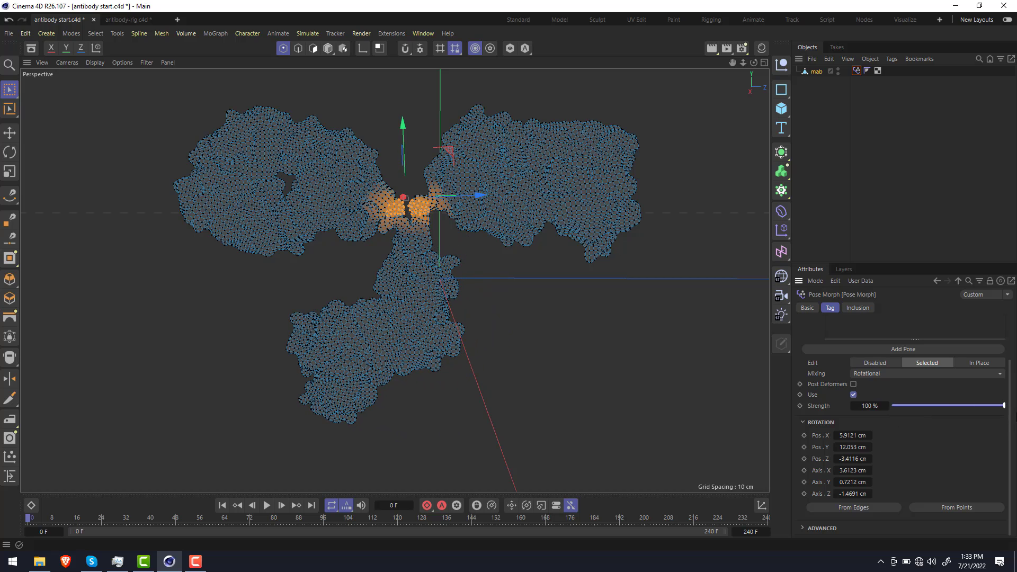
# Add a new pose to the Pose Morph tag and name it arm 1
pyautogui.click(843, 349)
pyautogui.scroll(3, 493, 159)
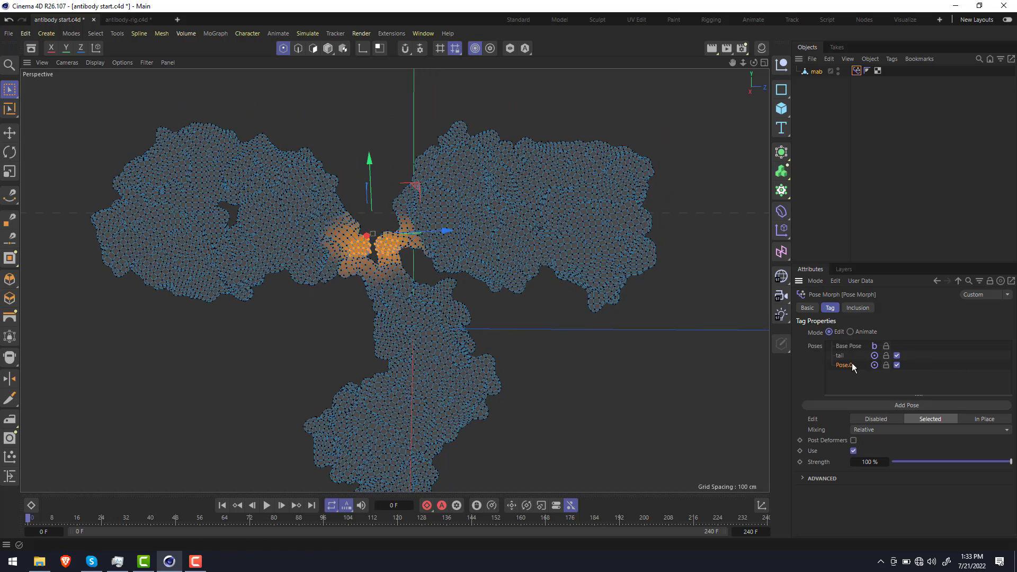
pyautogui.doubleClick(851, 364)
pyautogui.write('arm 1')
pyautogui.press('Return')
# Lasso-select all points of the antibody's right arm up to its joint with the tail
pyautogui.click(10, 89)
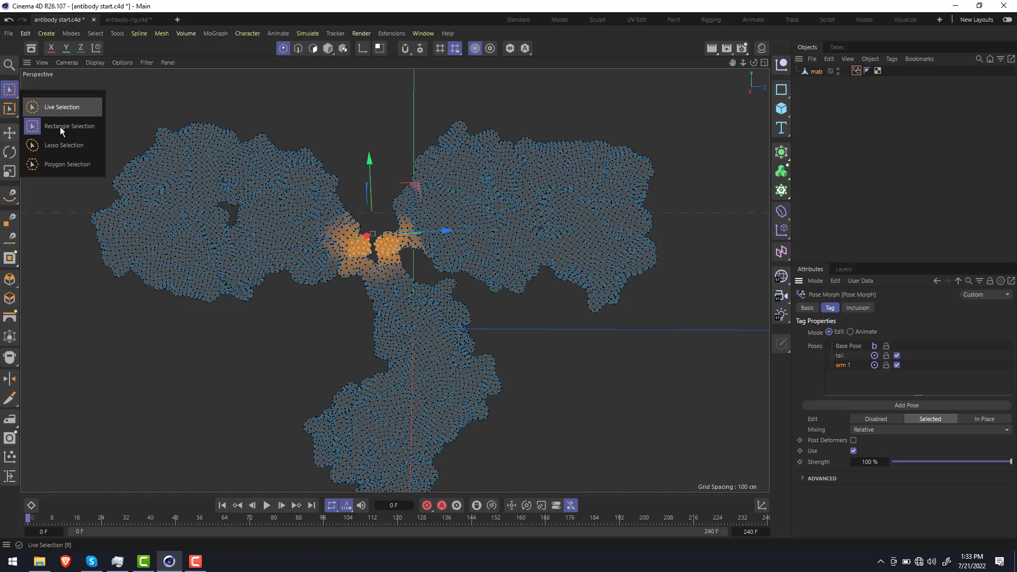
pyautogui.click(63, 144)
pyautogui.moveTo(382, 142)
pyautogui.mouseDown()
pyautogui.moveTo(401, 235)
pyautogui.moveTo(460, 278)
pyautogui.moveTo(499, 296)
pyautogui.moveTo(672, 313)
pyautogui.moveTo(666, 141)
pyautogui.moveTo(403, 114)
pyautogui.moveTo(389, 130)
pyautogui.mouseUp()
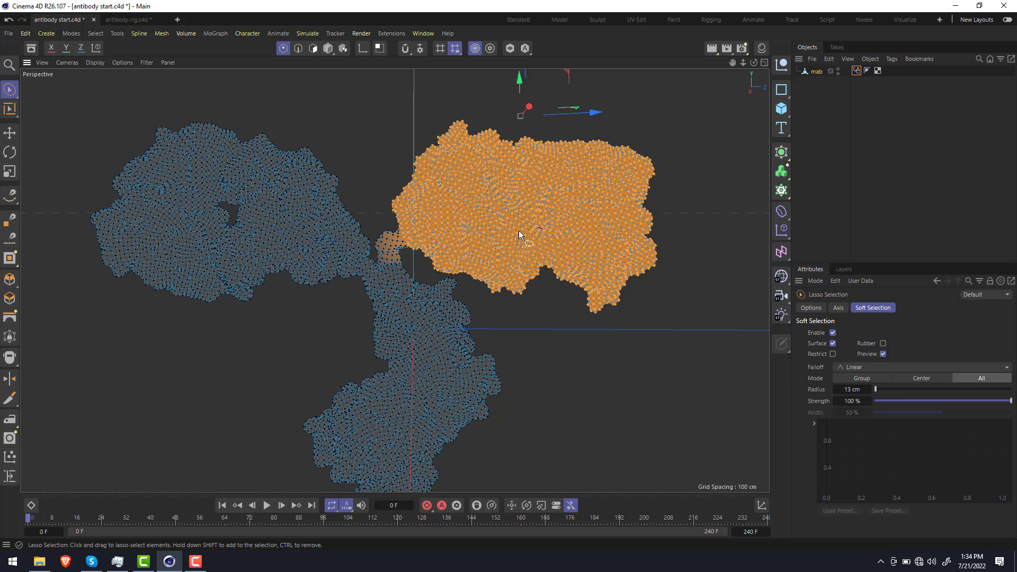
pyautogui.rightClick(531, 239)
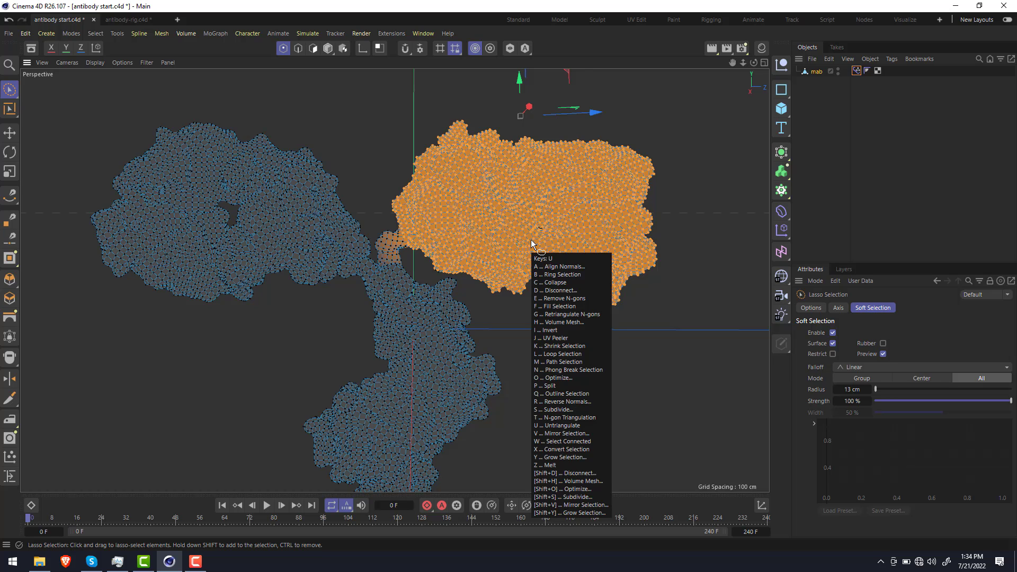
pyautogui.press('Escape')
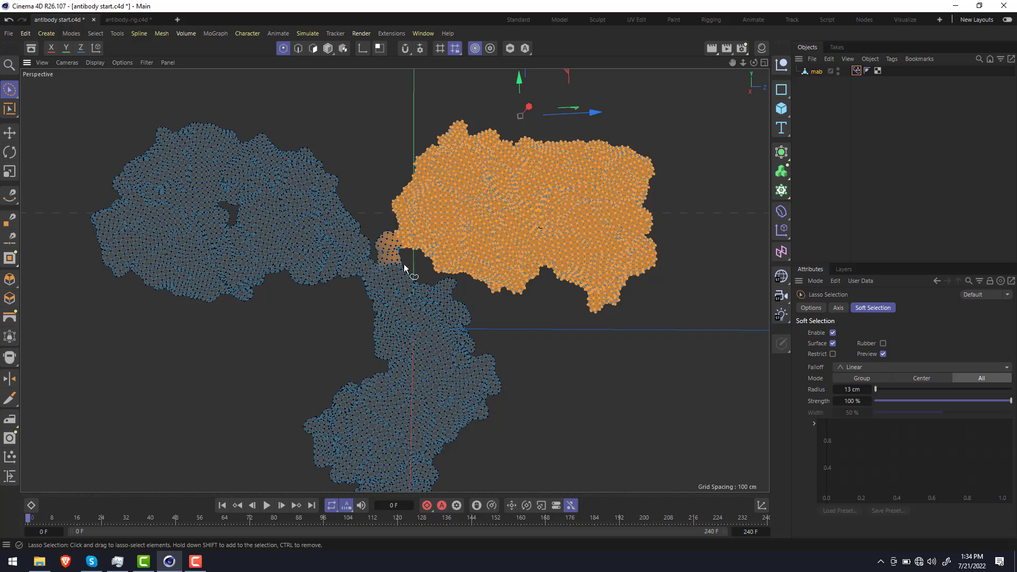
pyautogui.scroll(3, 410, 259)
pyautogui.keyDown('alt'); pyautogui.moveTo(497, 171); pyautogui.dragTo(593, 146); pyautogui.keyUp('alt')
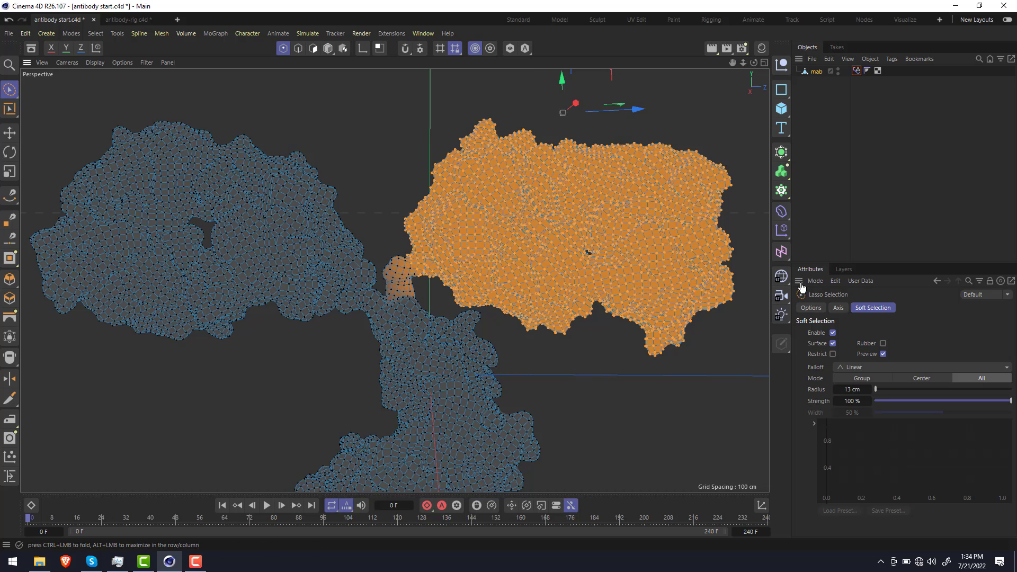
# Shift the modeling axis to Y -7% and Z -100% near the joint, and rotate the selected right arm upward
pyautogui.press('r')
pyautogui.click(805, 308)
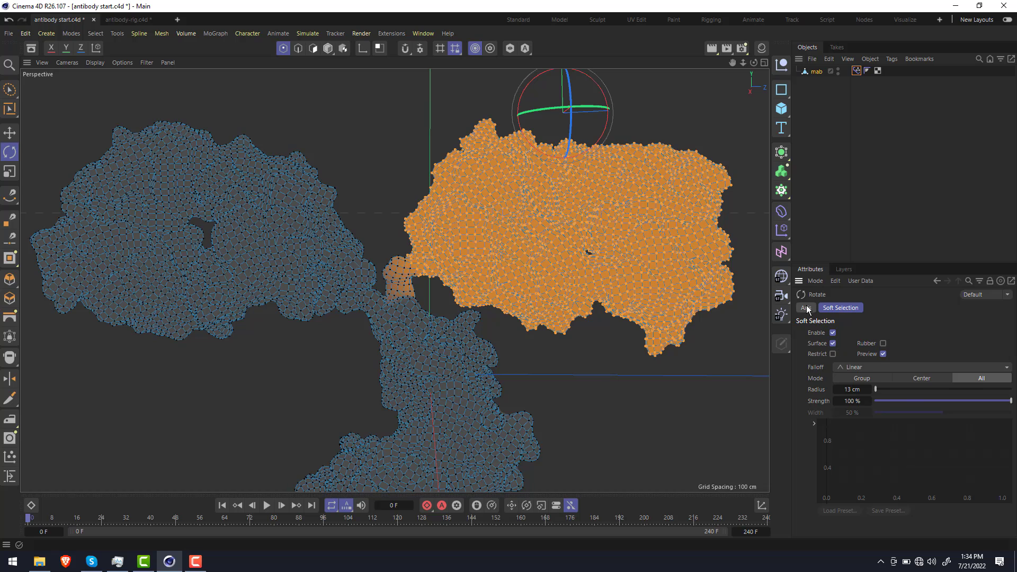
pyautogui.moveTo(993, 410); pyautogui.dragTo(894, 424)
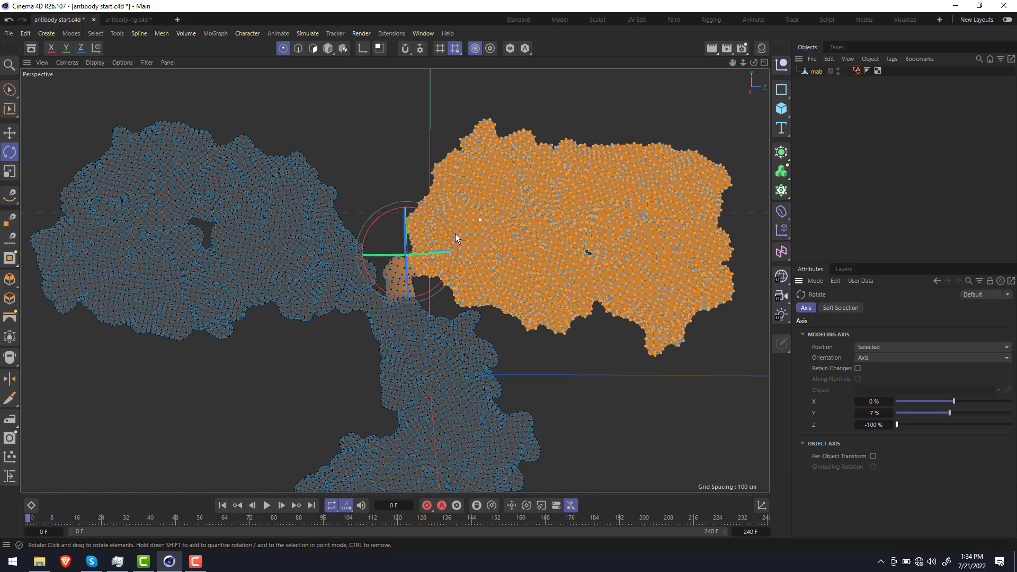
pyautogui.keyDown('alt'); pyautogui.moveTo(481, 275); pyautogui.dragTo(448, 225); pyautogui.keyUp('alt')
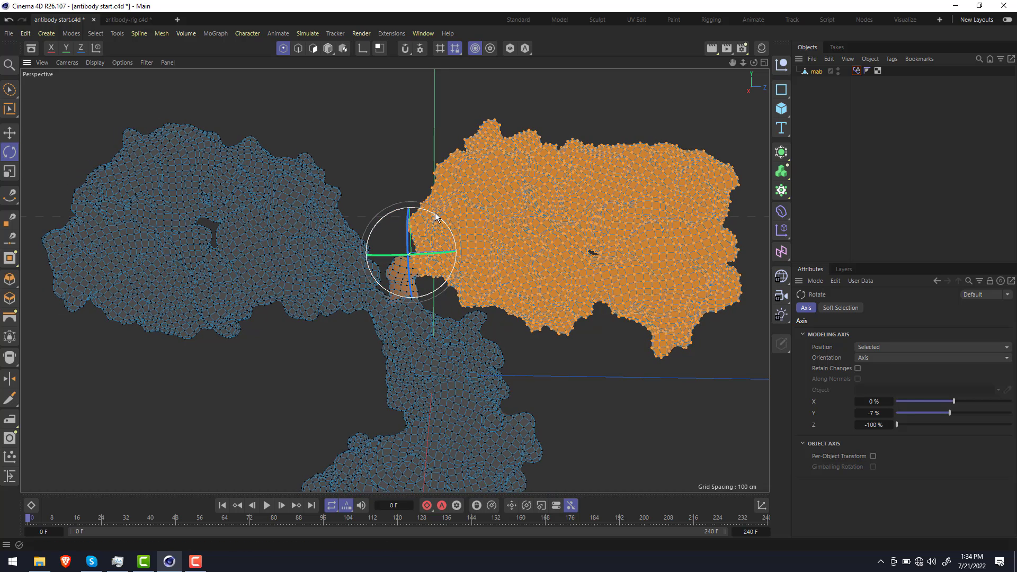
pyautogui.moveTo(435, 216); pyautogui.dragTo(413, 202)
pyautogui.scroll(-3, 442, 217)
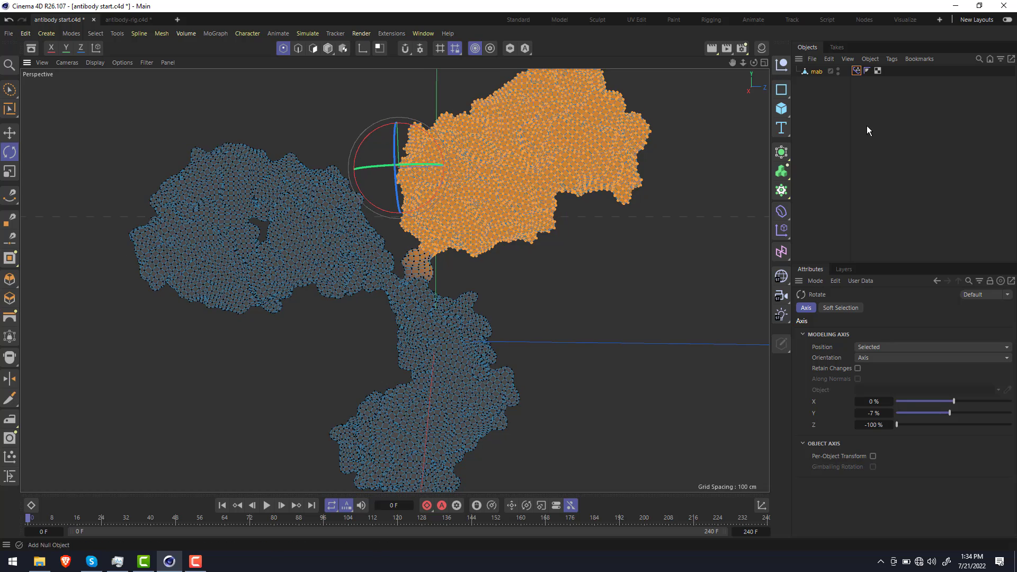
# Set the arm 1 pose's mixing to Rotational and lasso-select the points at the raised arm's joint
pyautogui.click(856, 71)
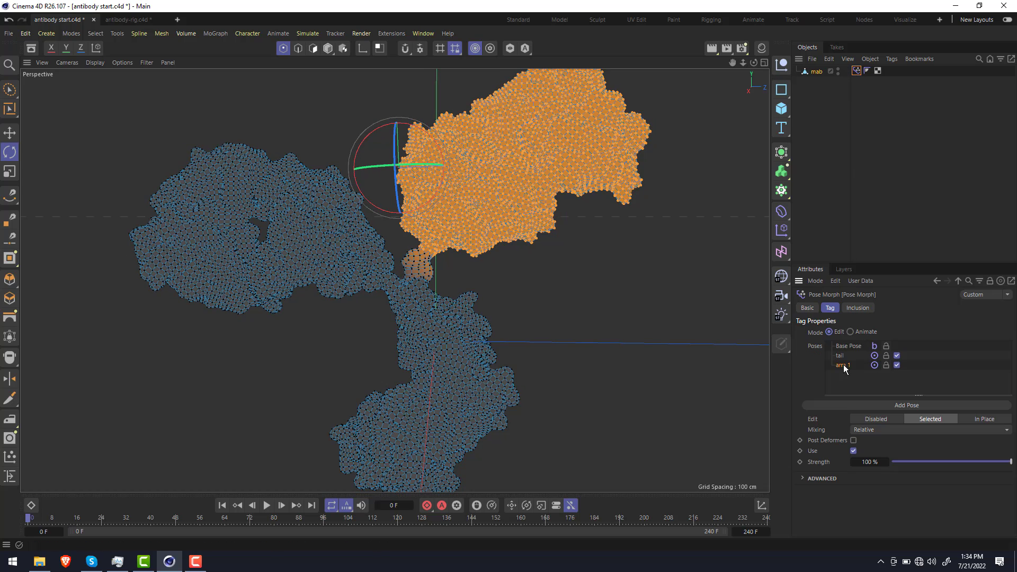
pyautogui.click(875, 430)
pyautogui.click(884, 459)
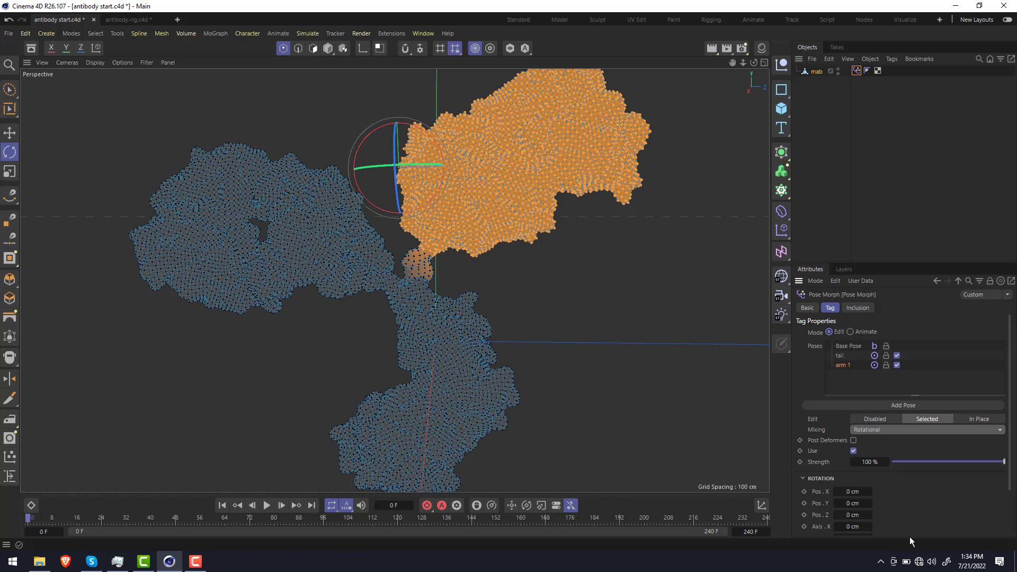
pyautogui.click(9, 90)
pyautogui.moveTo(399, 261)
pyautogui.mouseDown()
pyautogui.moveTo(418, 284)
pyautogui.moveTo(431, 251)
pyautogui.moveTo(402, 254)
pyautogui.mouseUp()
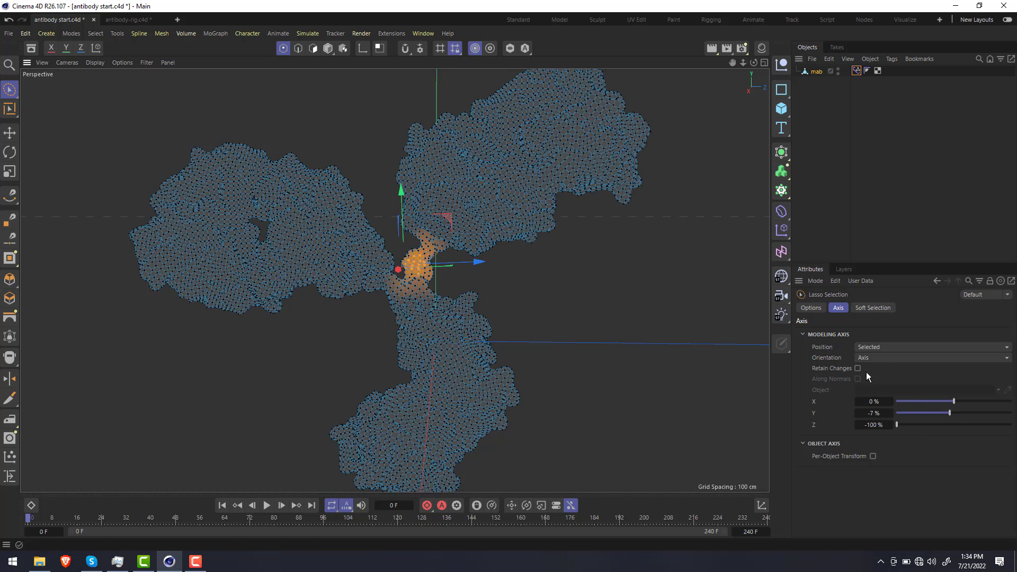
# Set the arm 1 pose's rotation from the selected points and test its strength, returning it to 100%
pyautogui.click(856, 70)
pyautogui.scroll(-2, 924, 478)
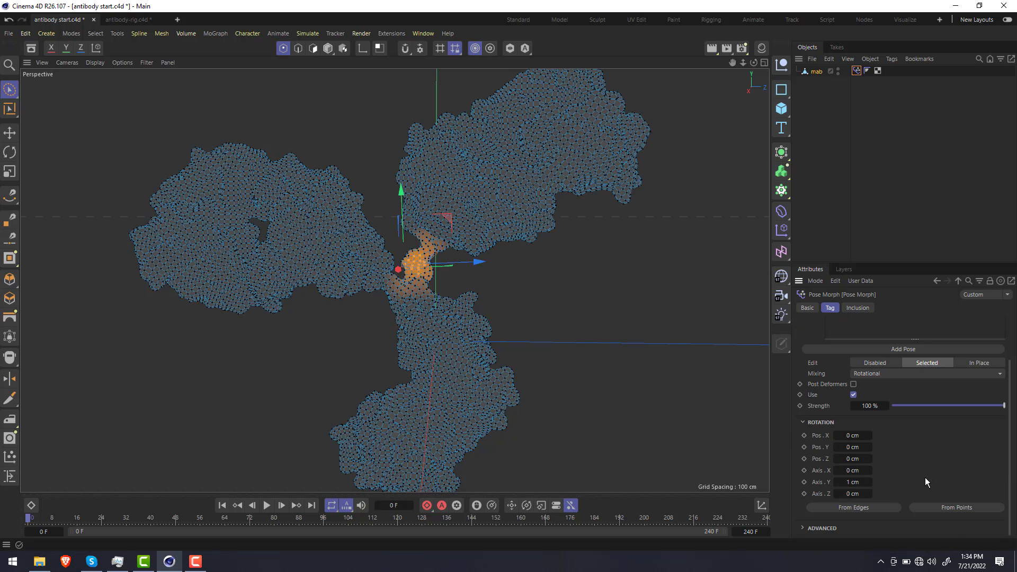
pyautogui.click(953, 508)
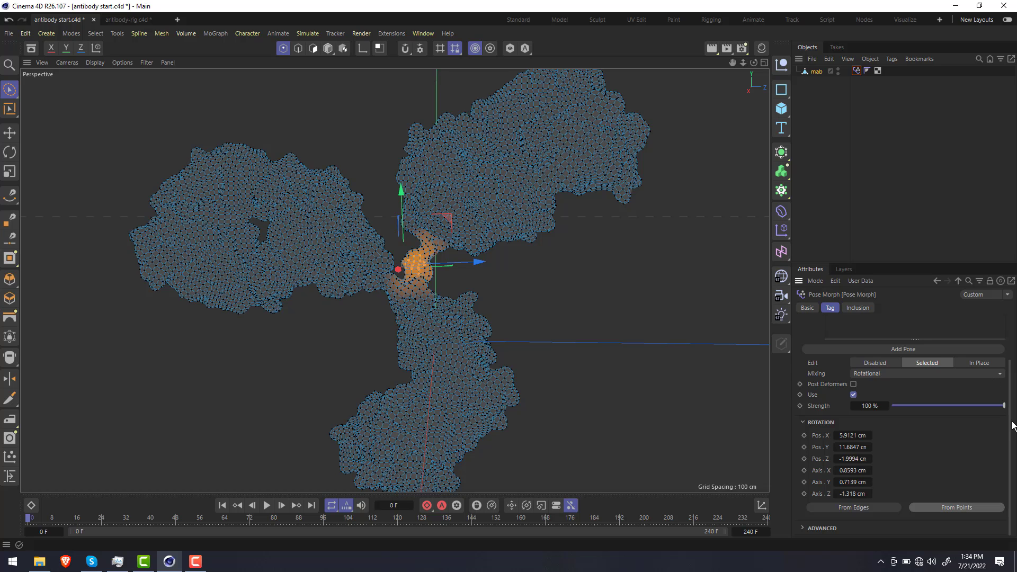
pyautogui.moveTo(1003, 405)
pyautogui.mouseDown()
pyautogui.moveTo(897, 409)
pyautogui.moveTo(997, 406)
pyautogui.mouseUp()
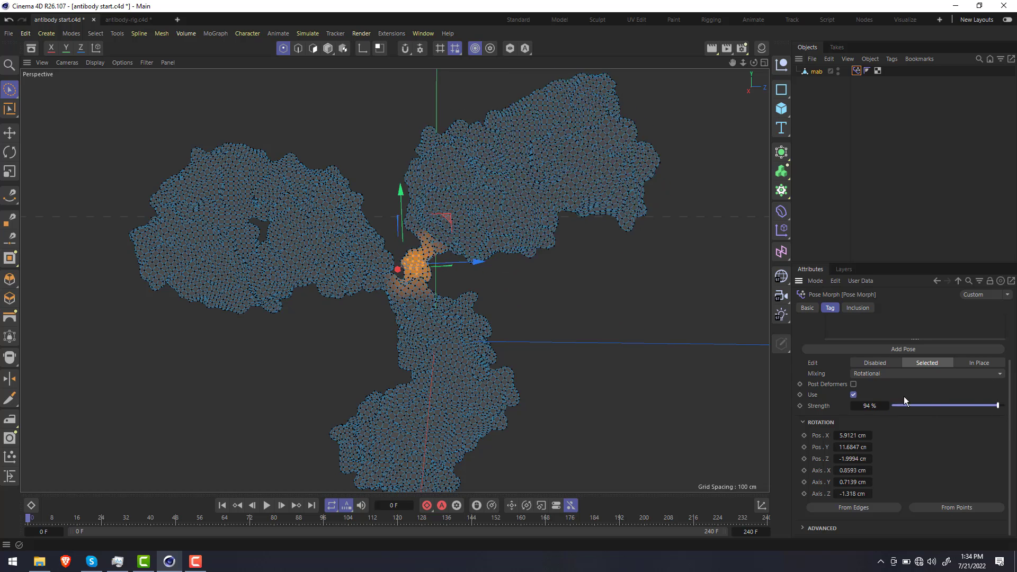
pyautogui.moveTo(904, 401); pyautogui.dragTo(1005, 406)
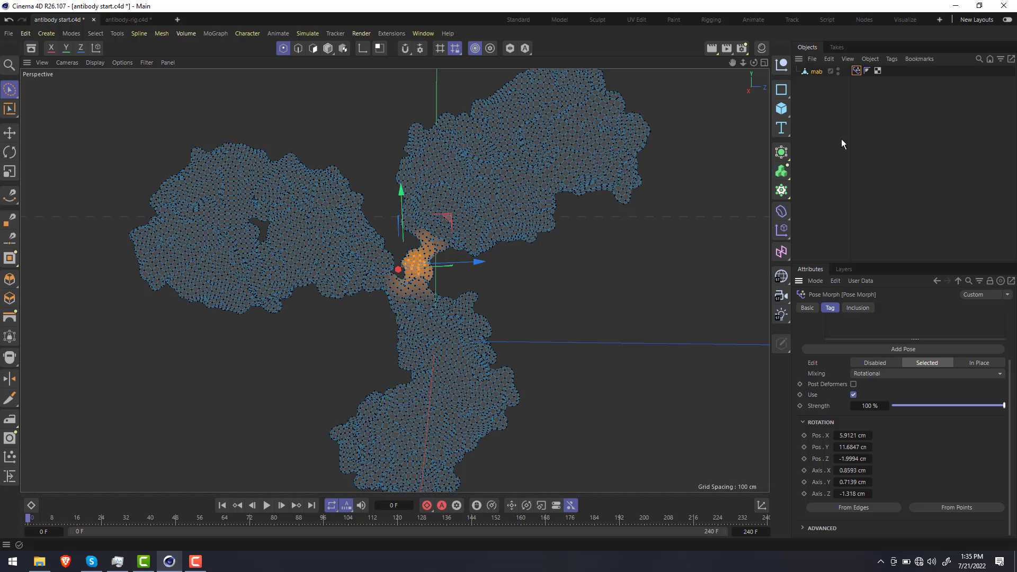
# Add another pose to the Pose Morph tag and name it arm 2
pyautogui.click(850, 350)
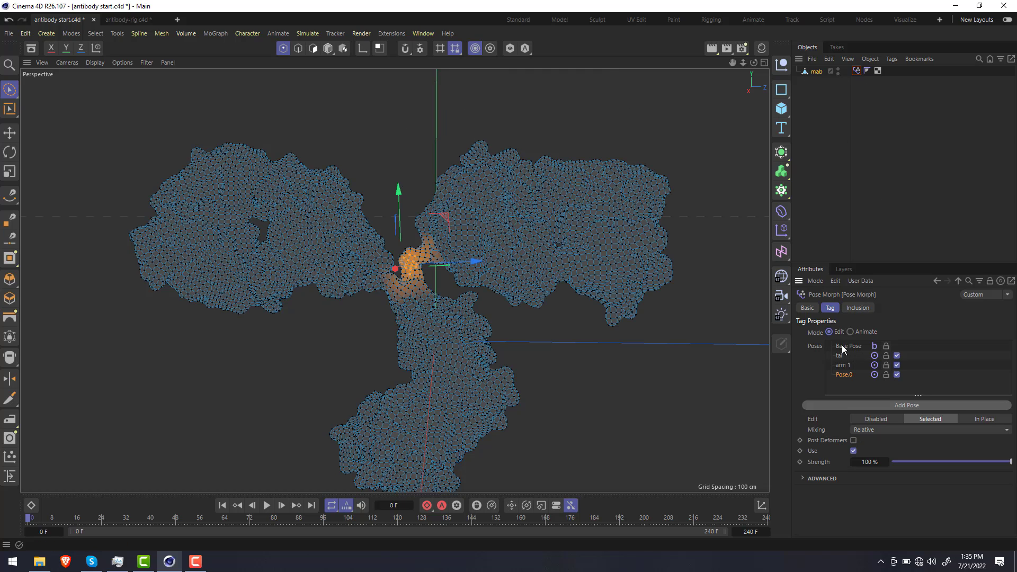
pyautogui.doubleClick(842, 375)
pyautogui.write('arm 2')
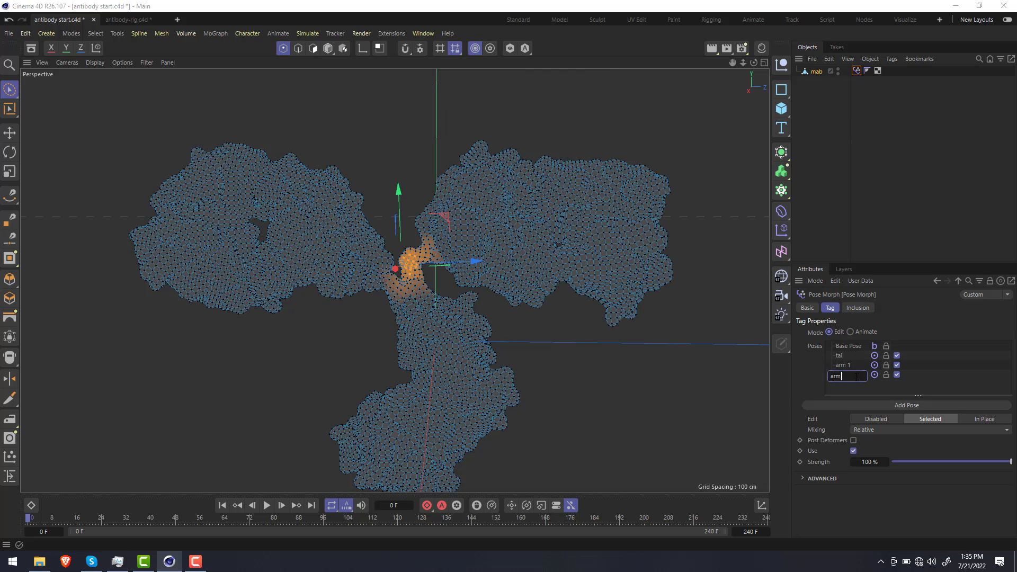
pyautogui.press('Return')
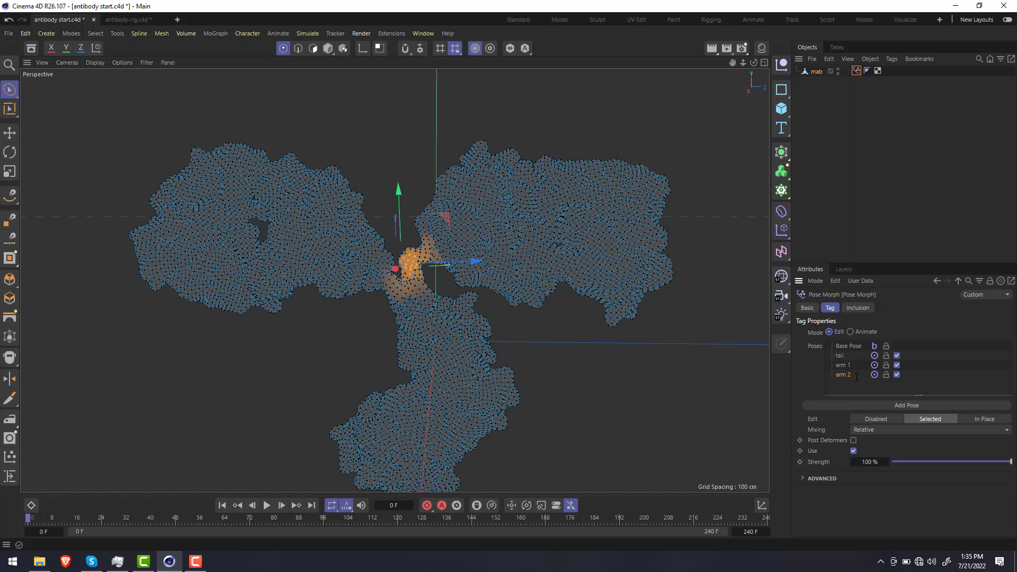
# Lasso-select all points of the antibody's left arm up to its joint
pyautogui.click(12, 95)
pyautogui.moveTo(372, 206)
pyautogui.mouseDown()
pyautogui.moveTo(381, 254)
pyautogui.moveTo(339, 294)
pyautogui.moveTo(135, 265)
pyautogui.moveTo(251, 121)
pyautogui.moveTo(318, 159)
pyautogui.mouseUp()
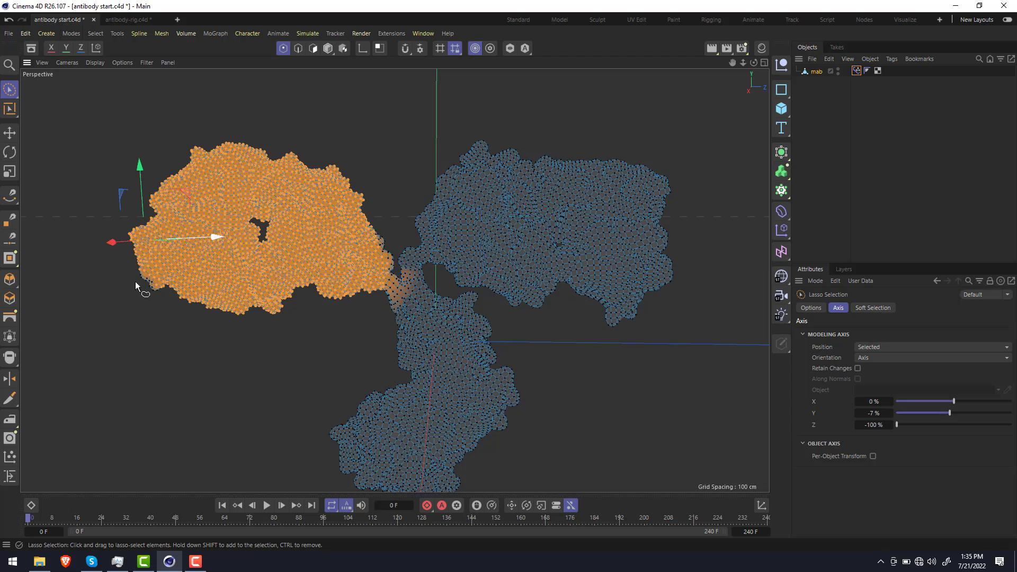
# Grow the raised arm's point selection to include the unselected points on its far side
pyautogui.moveTo(163, 268)
pyautogui.keyDown('alt'); pyautogui.mouseDown()
pyautogui.moveTo(231, 230)
pyautogui.moveTo(210, 241)
pyautogui.moveTo(218, 235)
pyautogui.mouseUp(); pyautogui.keyUp('alt')
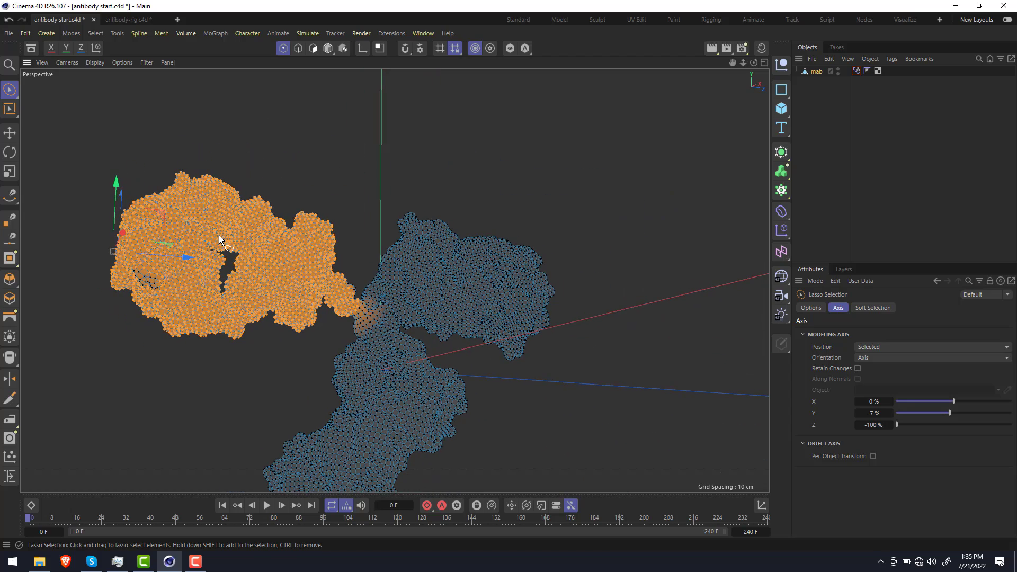
pyautogui.press('u')
pyautogui.press('y')
pyautogui.press('u')
pyautogui.press('y')
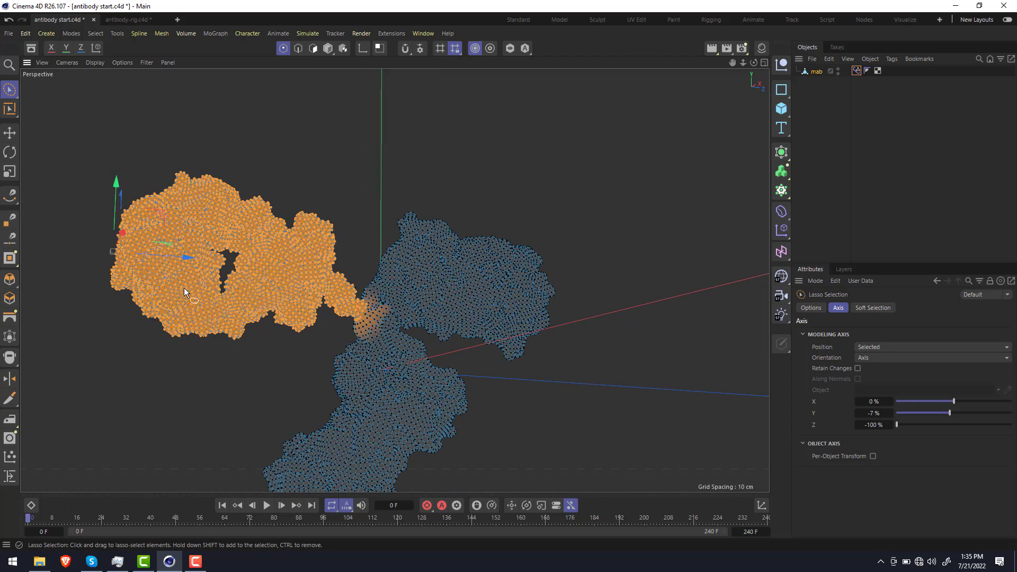
pyautogui.moveTo(192, 281)
pyautogui.keyDown('alt'); pyautogui.mouseDown()
pyautogui.moveTo(155, 295)
pyautogui.moveTo(345, 275)
pyautogui.moveTo(335, 295)
pyautogui.moveTo(360, 293)
pyautogui.moveTo(397, 314)
pyautogui.moveTo(384, 296)
pyautogui.mouseUp(); pyautogui.keyUp('alt')
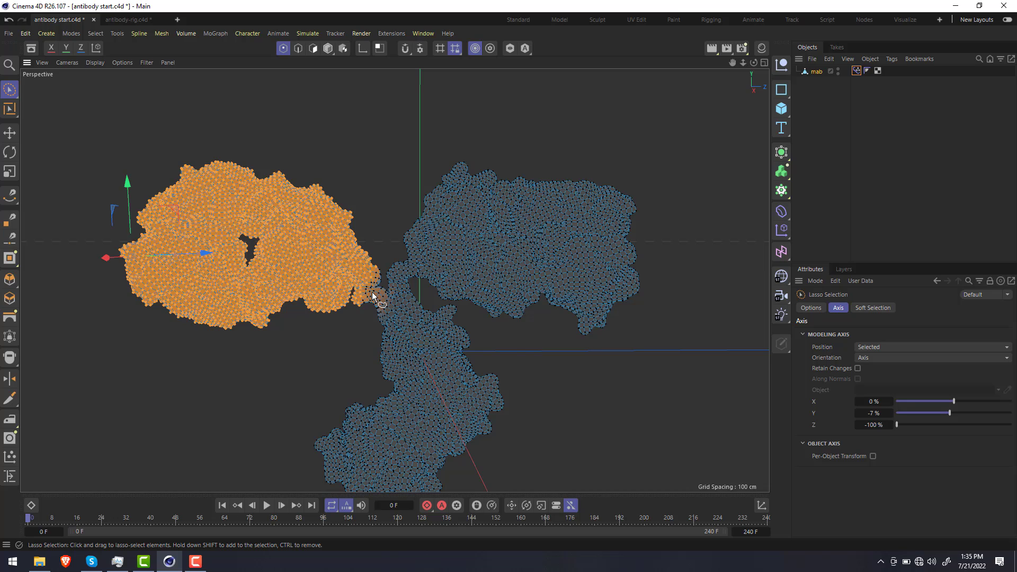
# Set the modeling axis to Y -59% and Z 100% at the arm's joint and rotate the selected arm downward about 27°
pyautogui.press('super')
pyautogui.press('super')
pyautogui.keyDown('alt'); pyautogui.moveTo(377, 293); pyautogui.dragTo(375, 302); pyautogui.keyUp('alt')
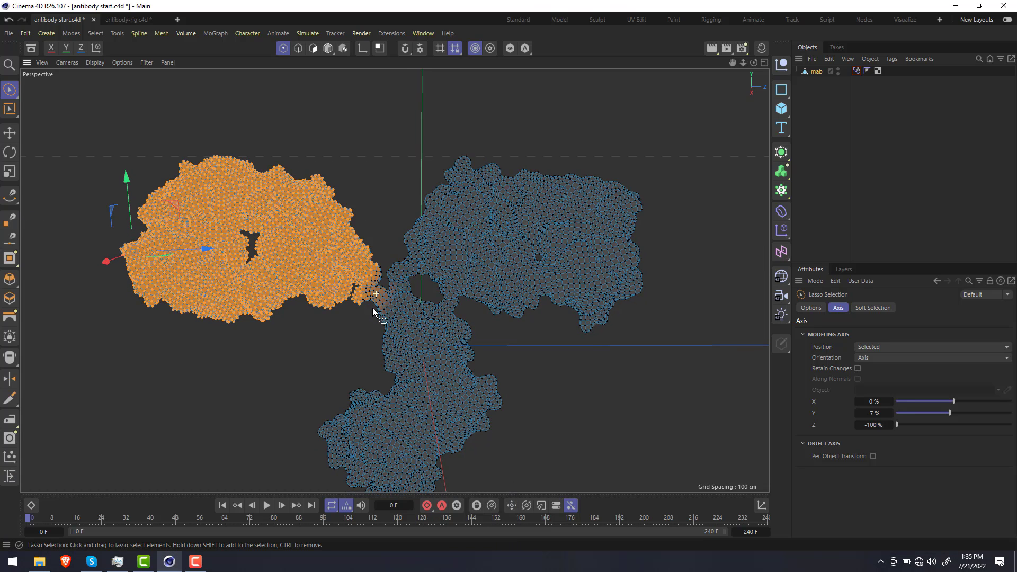
pyautogui.press('r')
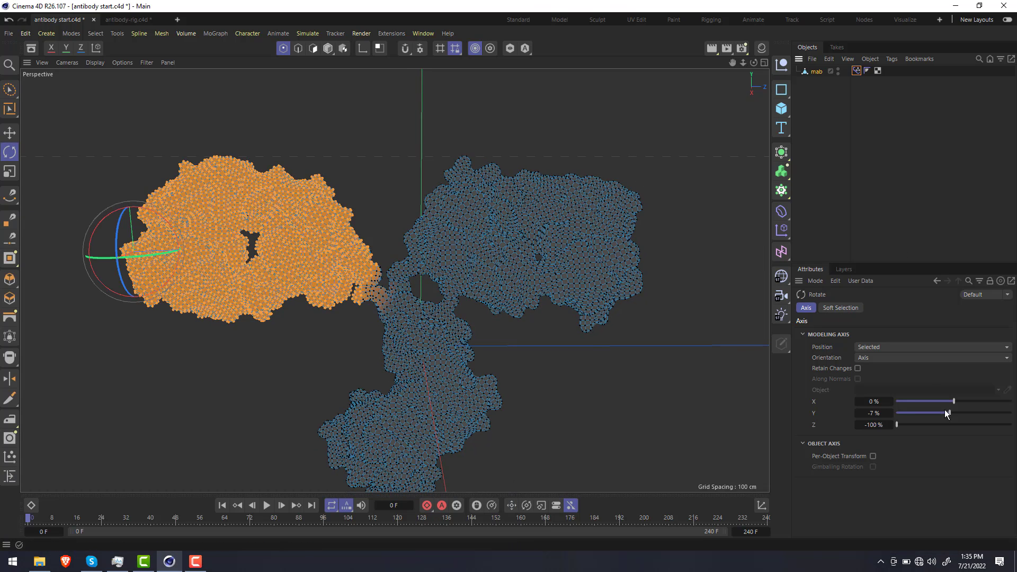
pyautogui.moveTo(923, 424); pyautogui.dragTo(1015, 415)
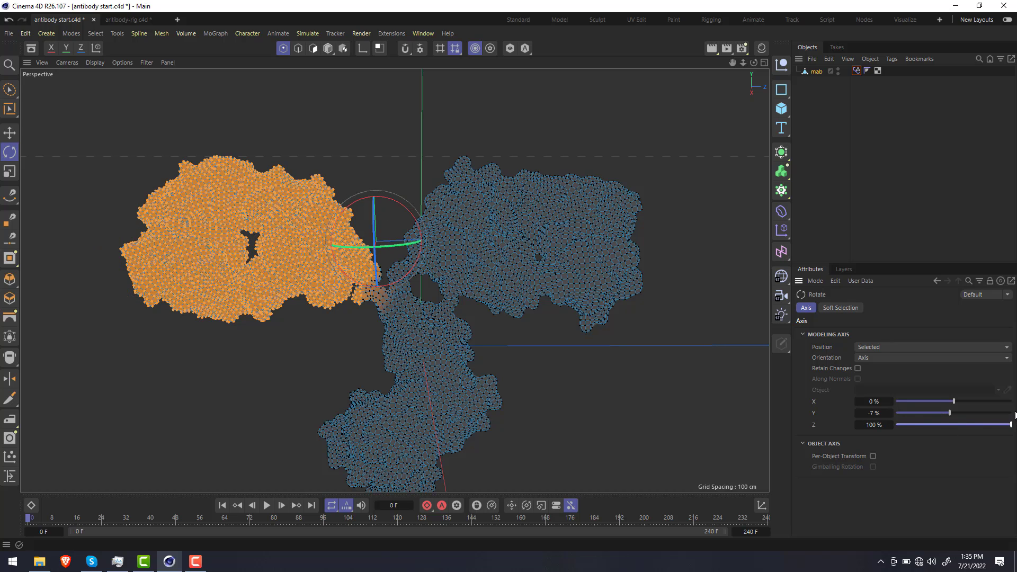
pyautogui.keyDown('alt'); pyautogui.moveTo(377, 281); pyautogui.dragTo(379, 273); pyautogui.keyUp('alt')
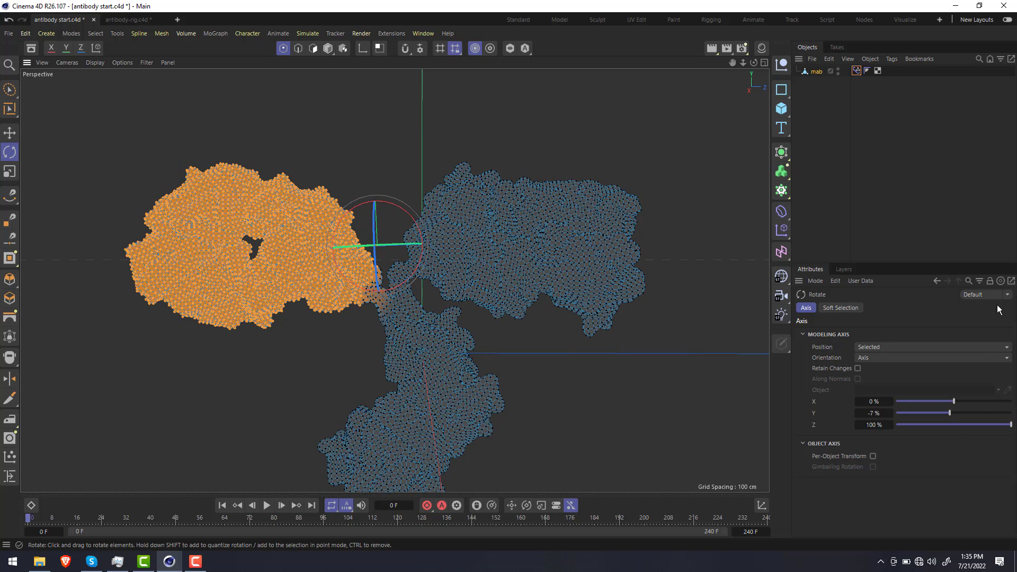
pyautogui.moveTo(960, 412); pyautogui.dragTo(919, 405)
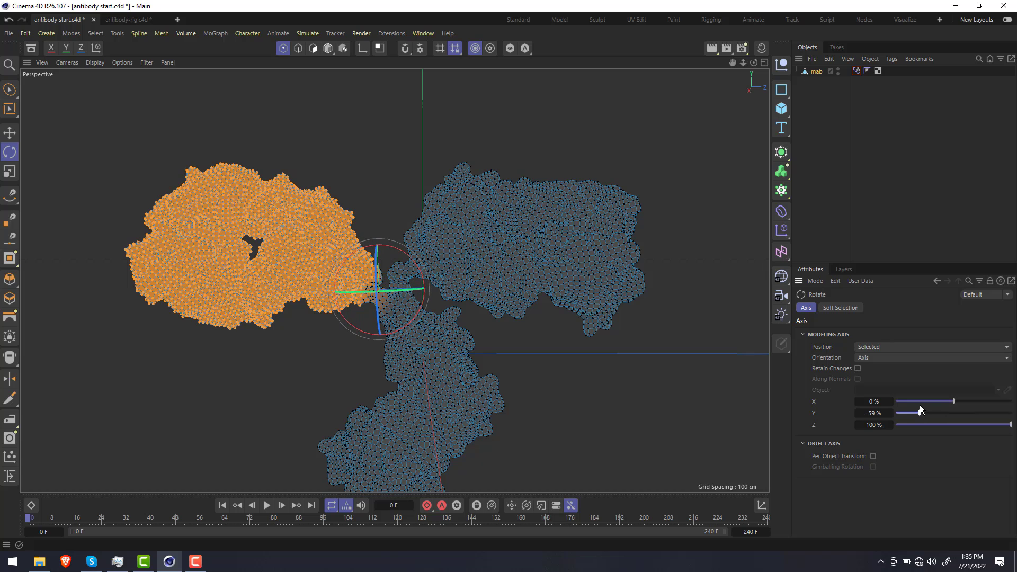
pyautogui.moveTo(401, 256); pyautogui.dragTo(388, 227)
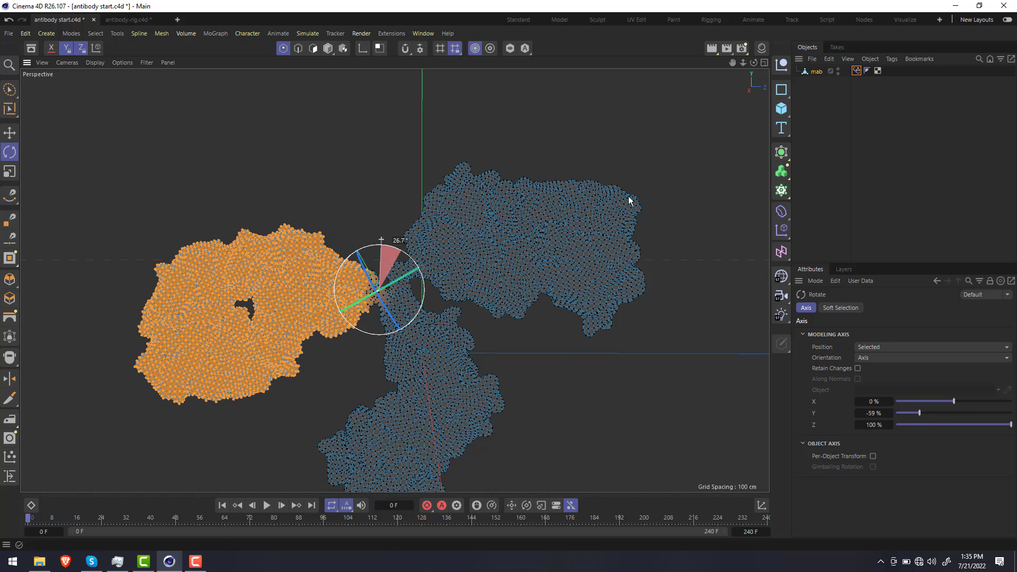
# Set the arm 2 pose's mixing to Rotational and lasso-select the points at that arm's joint
pyautogui.click(856, 70)
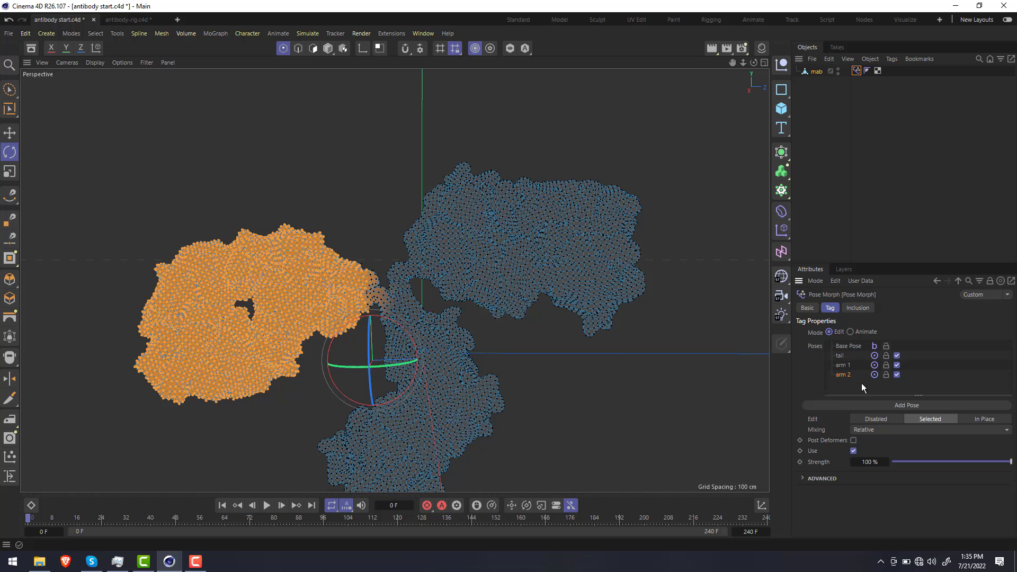
pyautogui.click(913, 432)
pyautogui.click(920, 476)
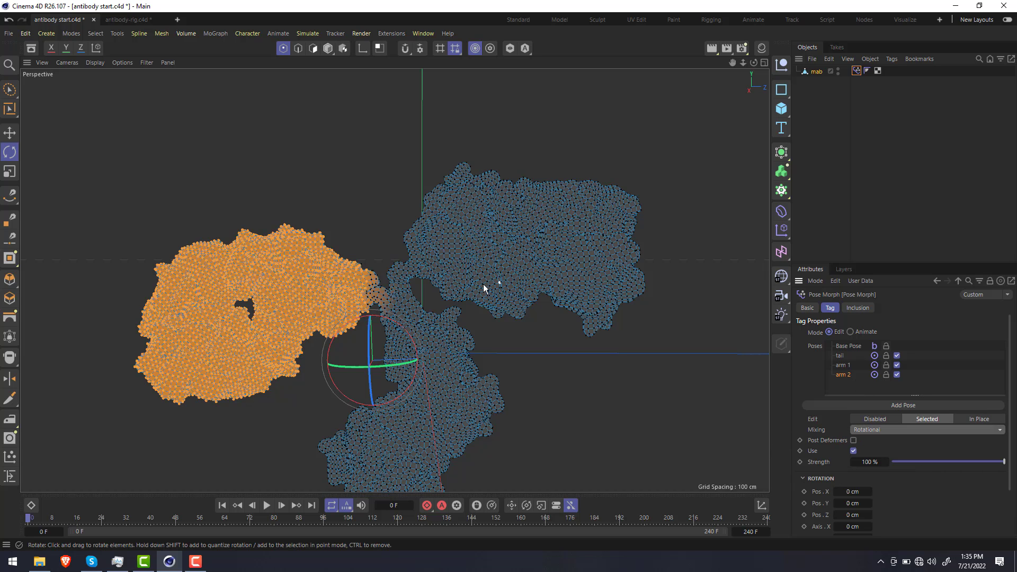
pyautogui.scroll(4, 389, 302)
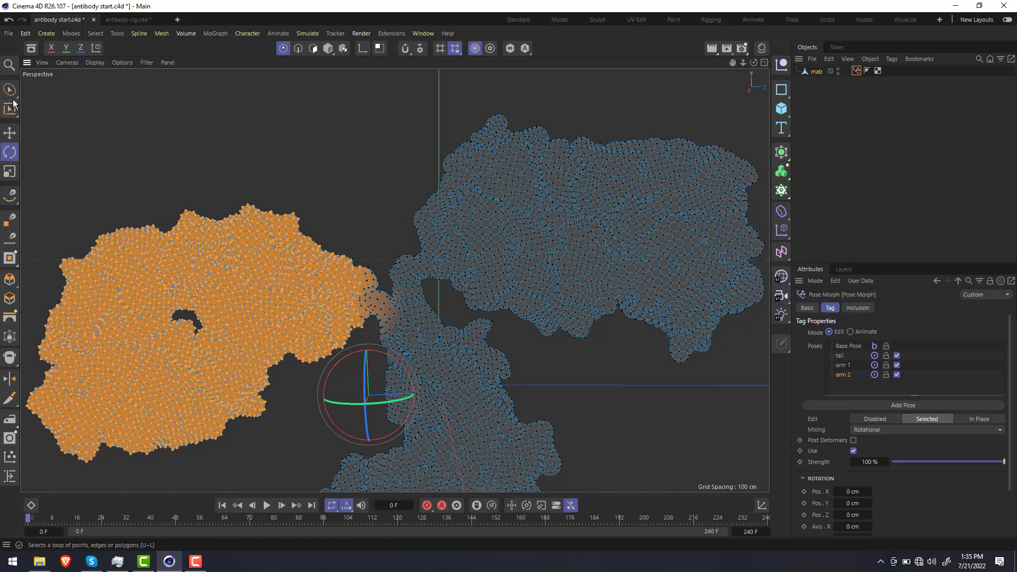
pyautogui.press('8')
pyautogui.moveTo(386, 299)
pyautogui.mouseDown()
pyautogui.moveTo(413, 306)
pyautogui.moveTo(403, 289)
pyautogui.mouseUp()
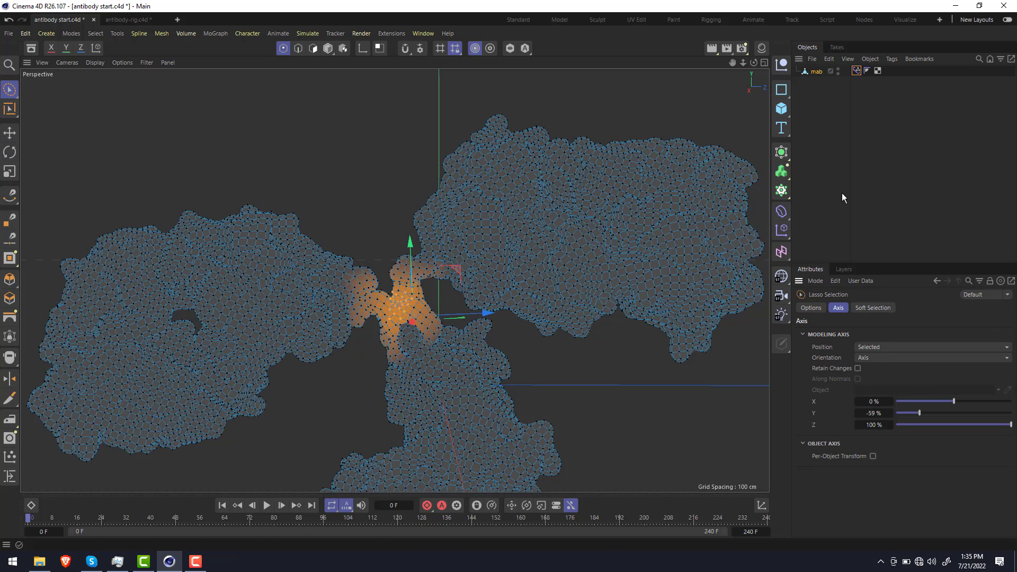
# Set the arm 2 pose's rotation from the selected points and lower its strength to 0%
pyautogui.click(856, 71)
pyautogui.scroll(-3, 824, 441)
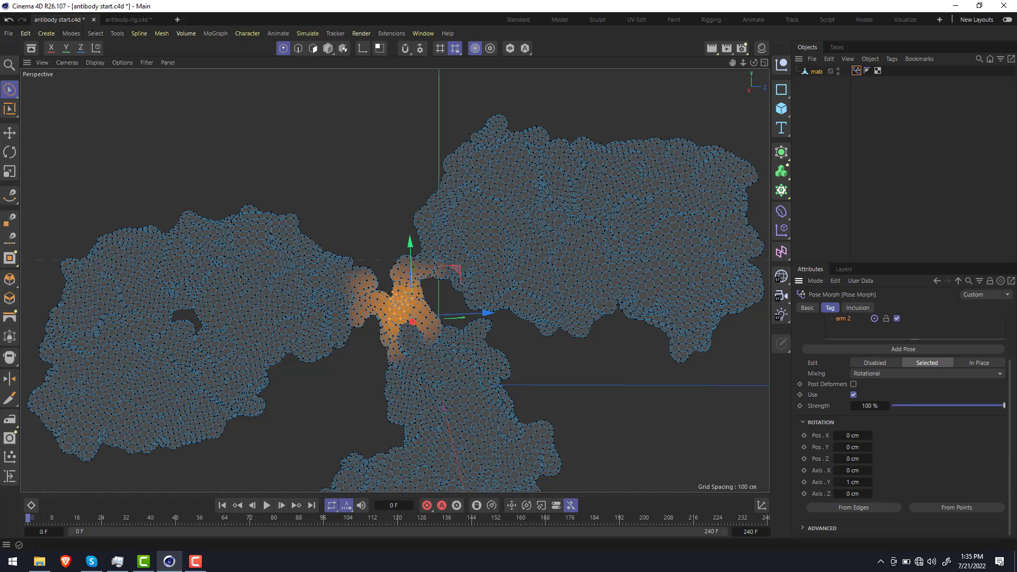
pyautogui.click(969, 504)
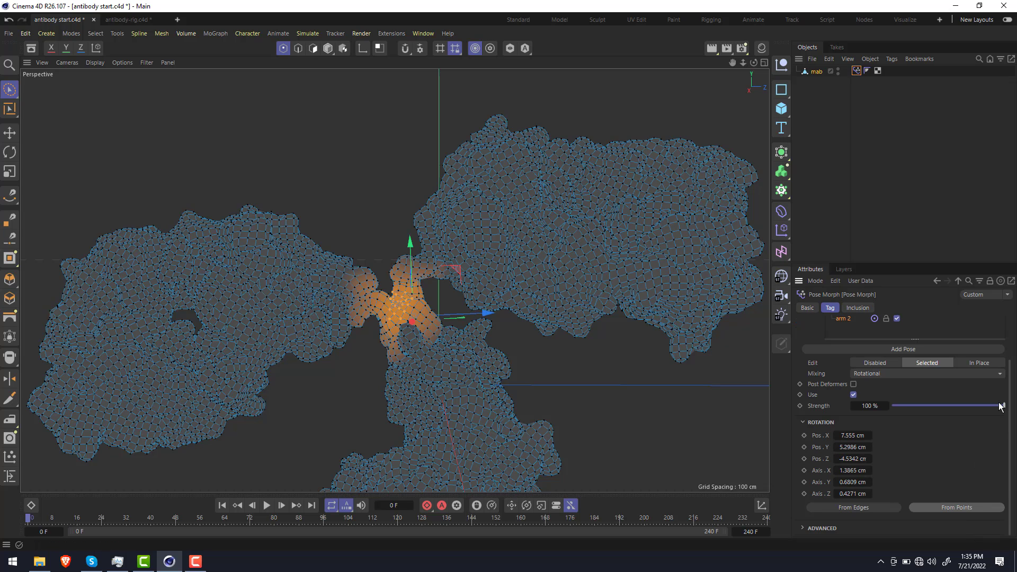
pyautogui.moveTo(1003, 406); pyautogui.dragTo(876, 410)
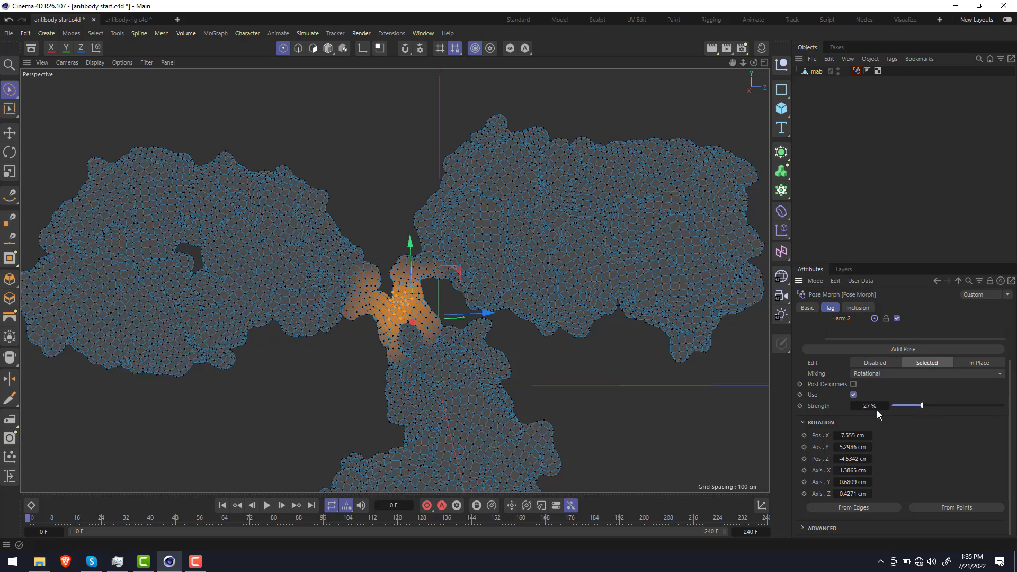
pyautogui.scroll(-6, 375, 294)
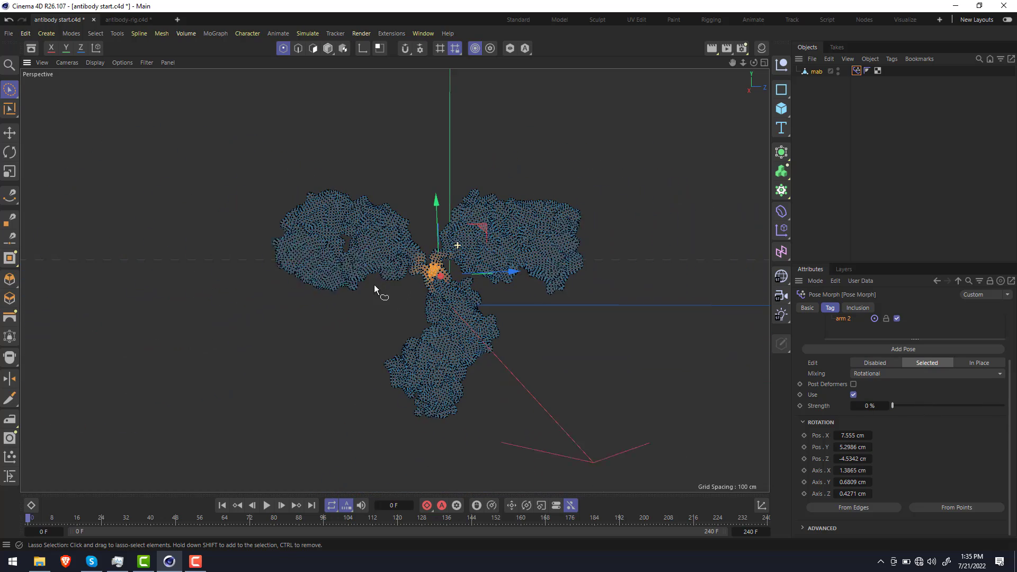
pyautogui.scroll(2, 820, 392)
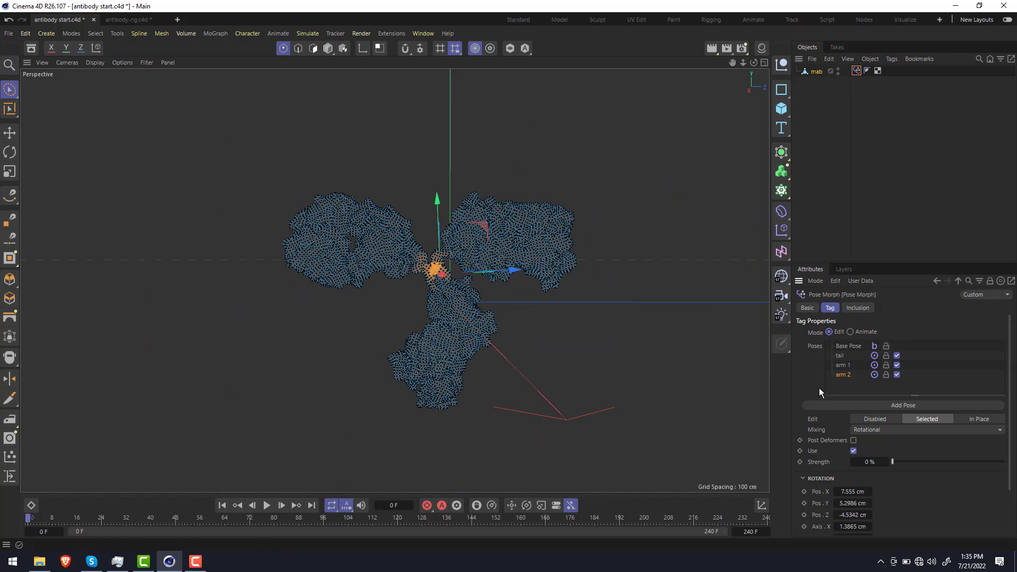
# Switch the Pose Morph tag to Animate mode and set the tail, arm 1 and arm 2 strengths to 0%
pyautogui.click(850, 332)
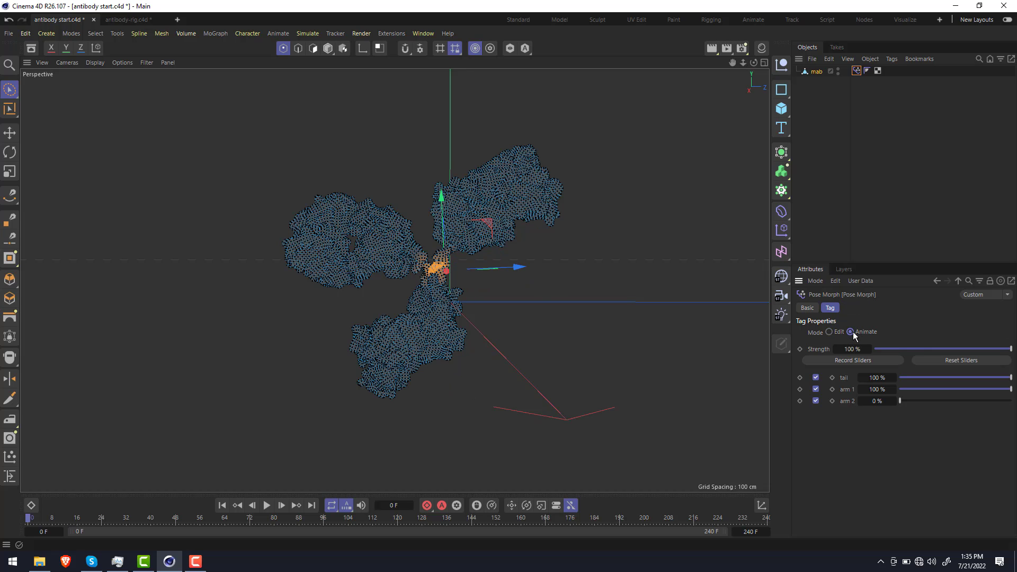
pyautogui.moveTo(900, 400); pyautogui.dragTo(892, 380)
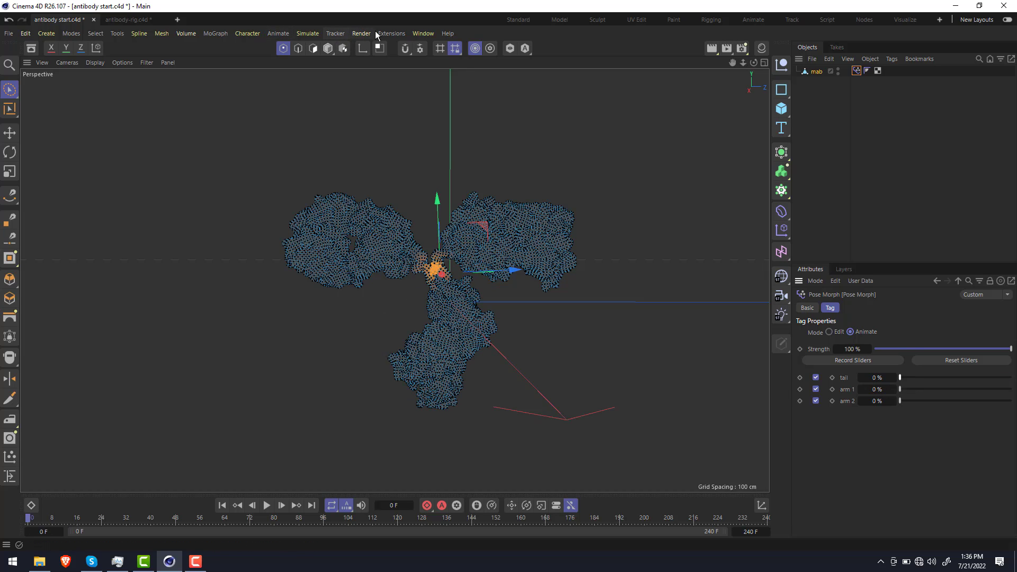
# Open a compact Dope Sheet timeline below the viewport, record the pose sliders at frame 0, and expand the Pose Morph tracks
pyautogui.click(411, 33)
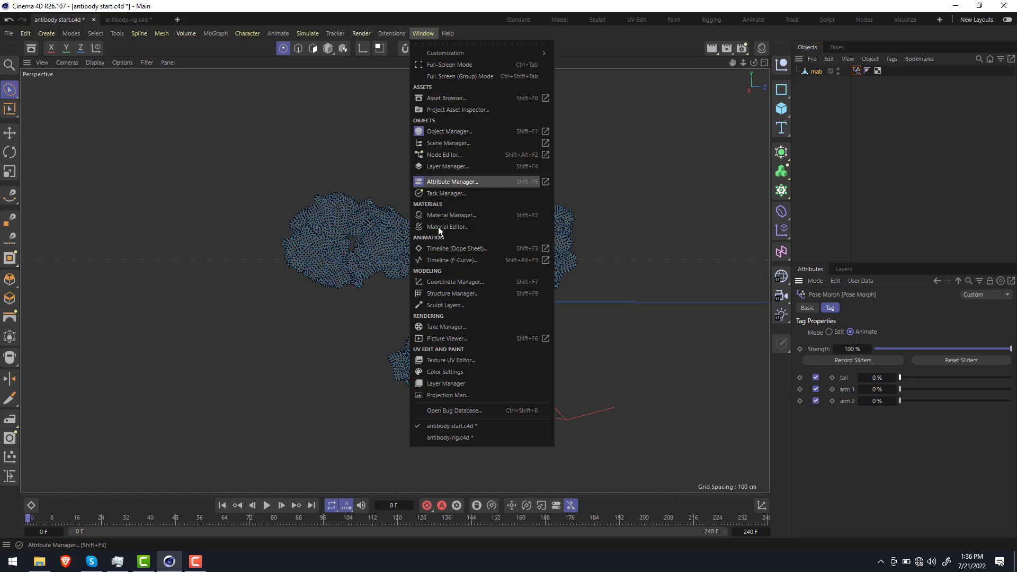
pyautogui.click(466, 248)
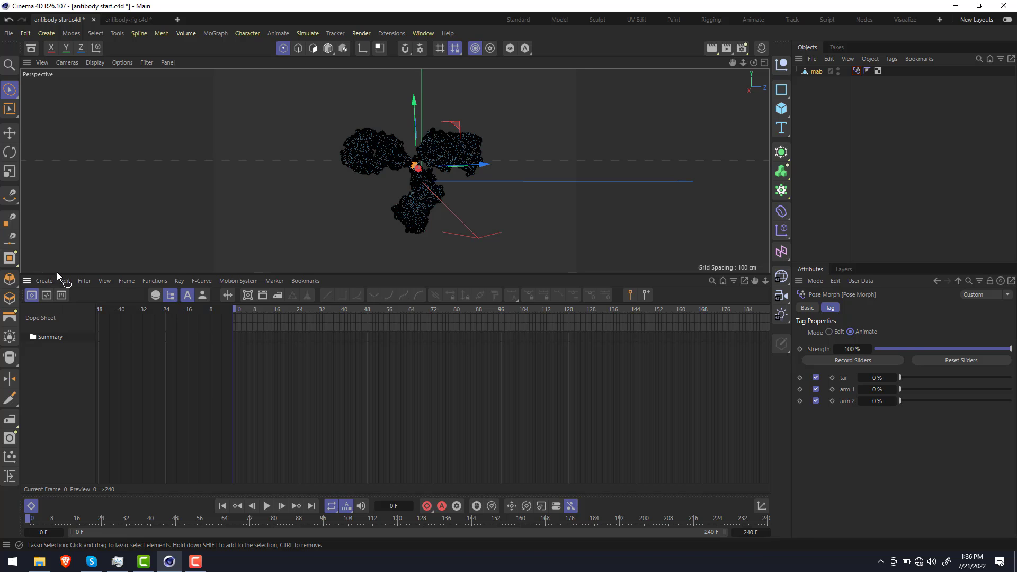
pyautogui.moveTo(57, 274); pyautogui.dragTo(85, 394)
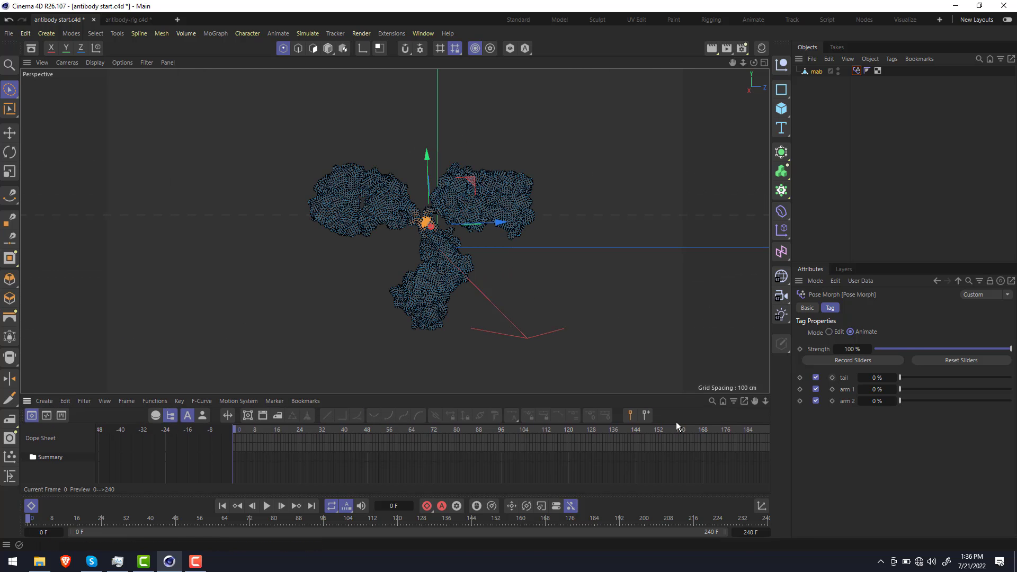
pyautogui.click(840, 360)
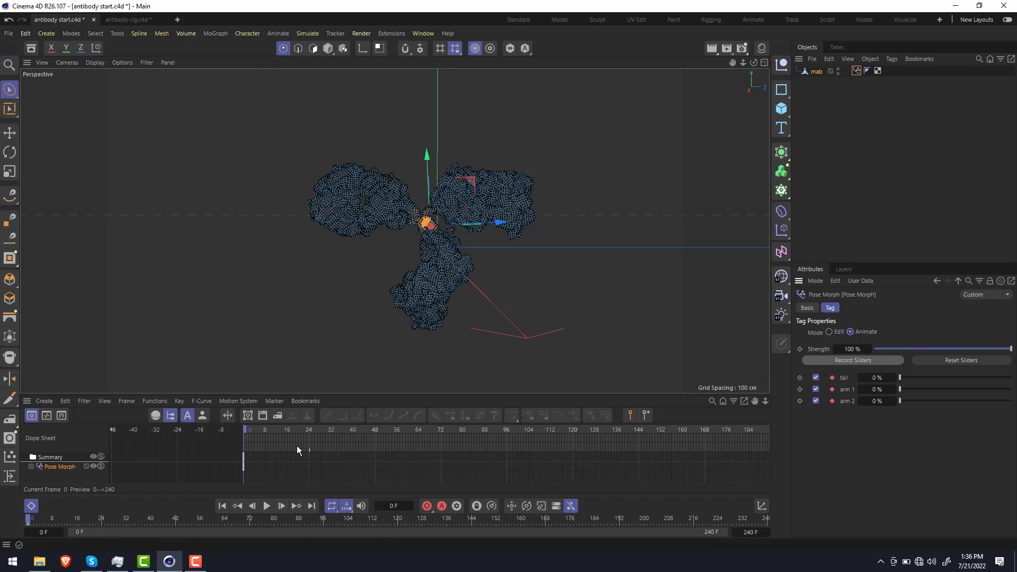
pyautogui.click(33, 465)
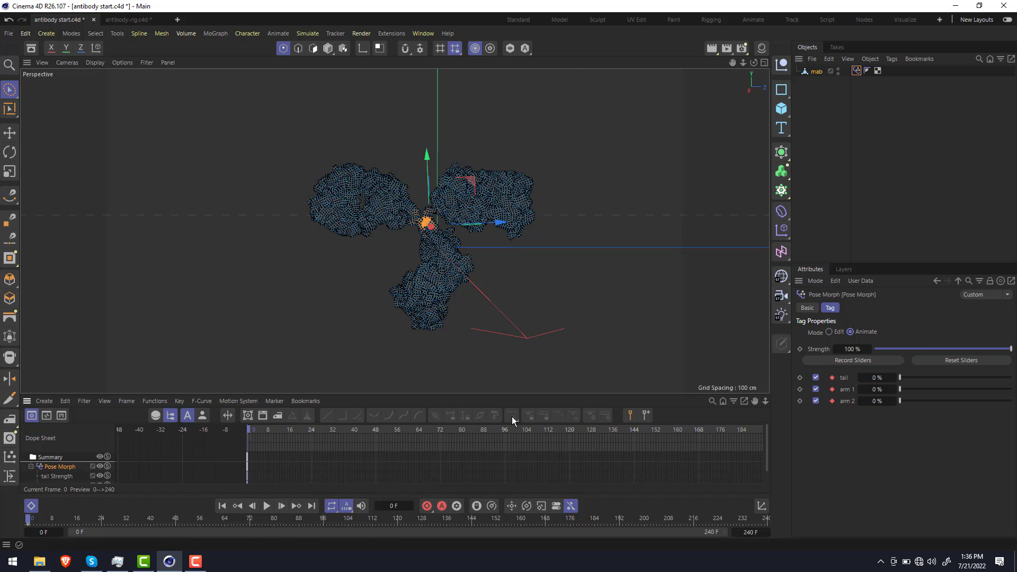
# At frame 48, set the tail, arm 1 and arm 2 strengths to 100% and record the sliders
pyautogui.click(377, 427)
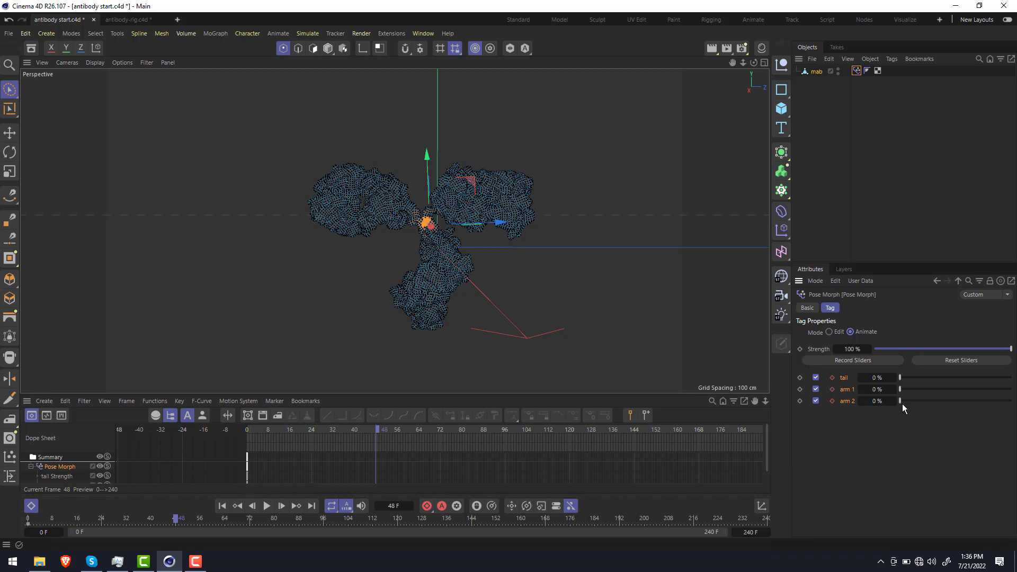
pyautogui.moveTo(900, 401); pyautogui.dragTo(1012, 401)
pyautogui.click(845, 361)
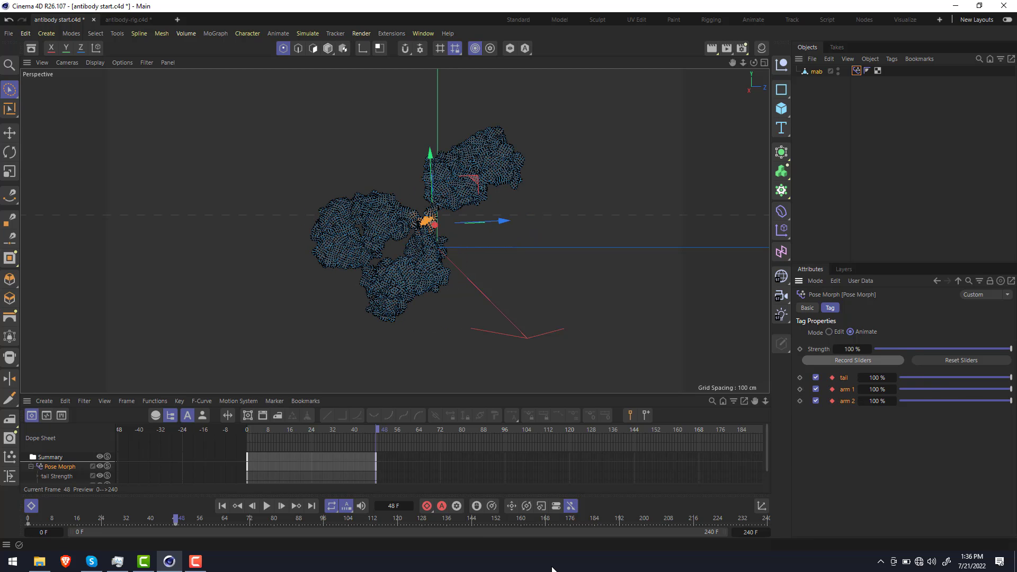
# Play the pose animation from frame 0 past the second keyframe and stop it
pyautogui.click(222, 506)
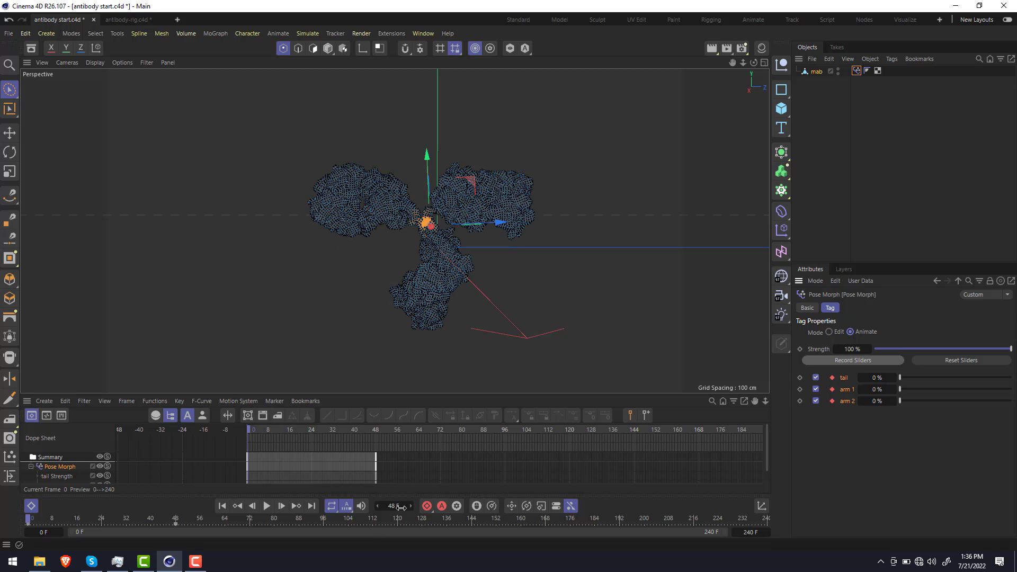
pyautogui.click(268, 506)
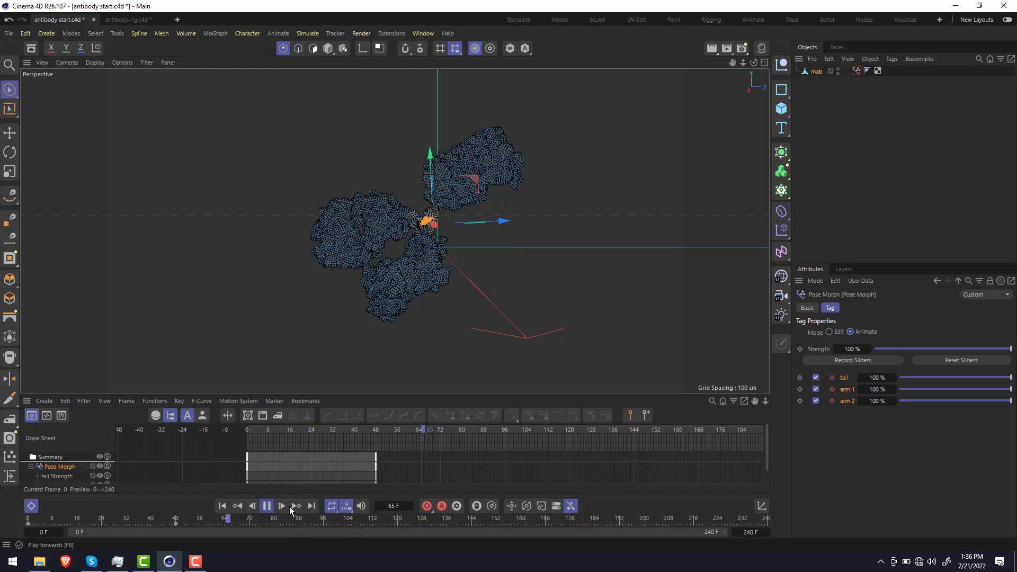
pyautogui.click(267, 506)
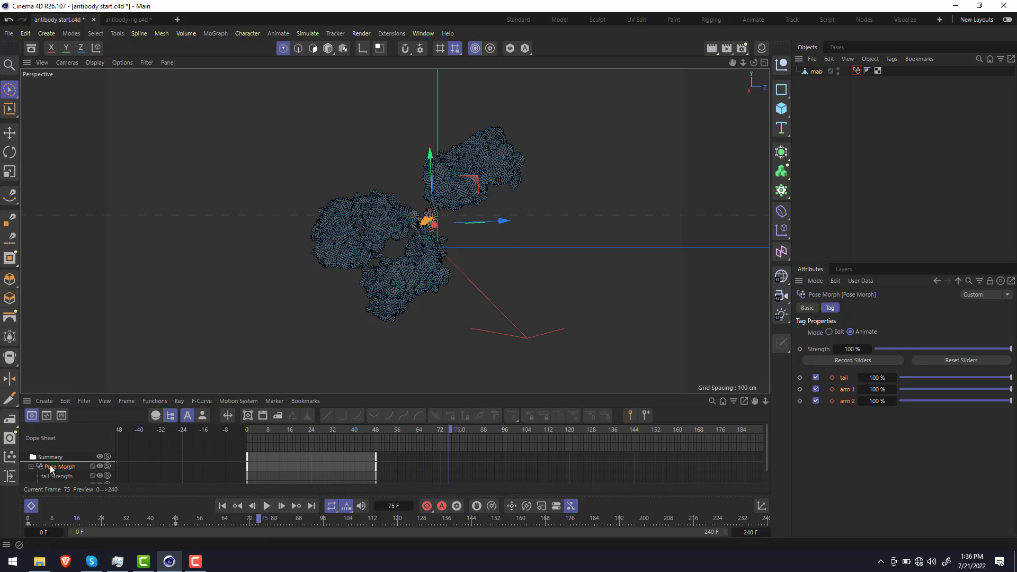
# Select the tail, arm 1 and arm 2 Strength tracks, display them as F-curves, and set their After behaviour to Oscillate
pyautogui.moveTo(90, 395); pyautogui.dragTo(87, 340)
pyautogui.click(65, 422)
pyautogui.keyDown('shift'); pyautogui.click(69, 440); pyautogui.keyUp('shift')
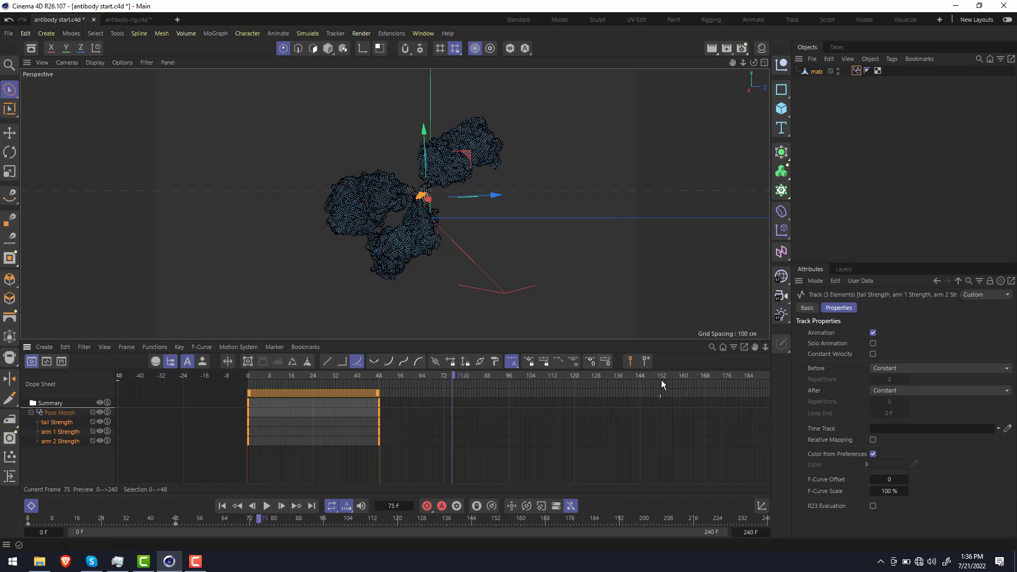
pyautogui.click(947, 390)
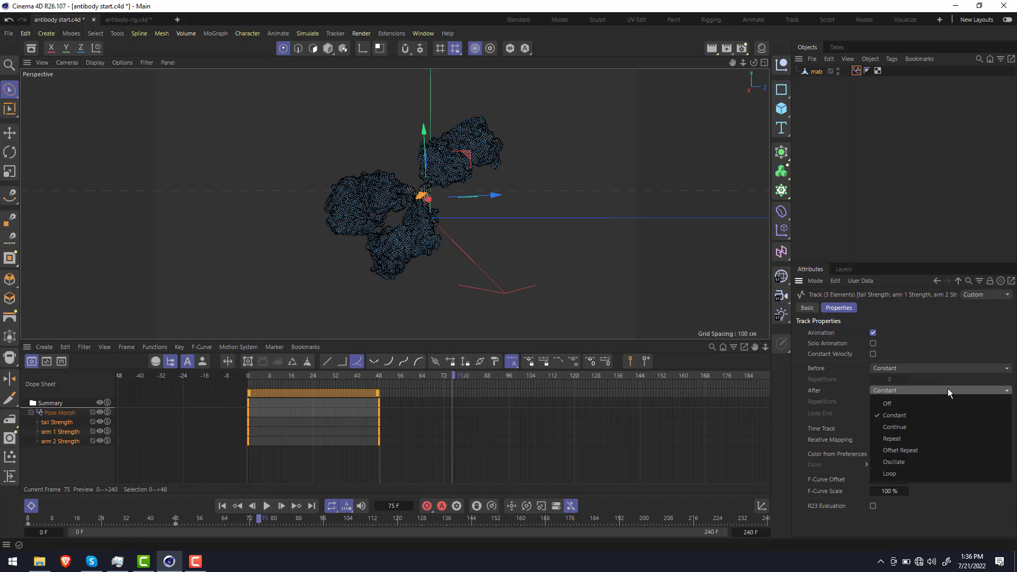
pyautogui.press('Escape')
pyautogui.click(47, 362)
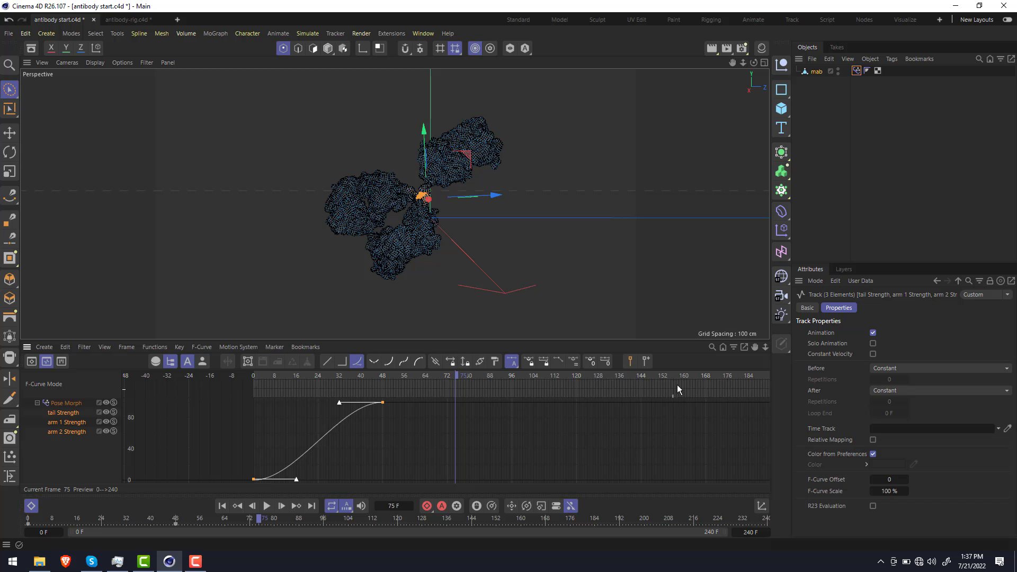
pyautogui.click(919, 389)
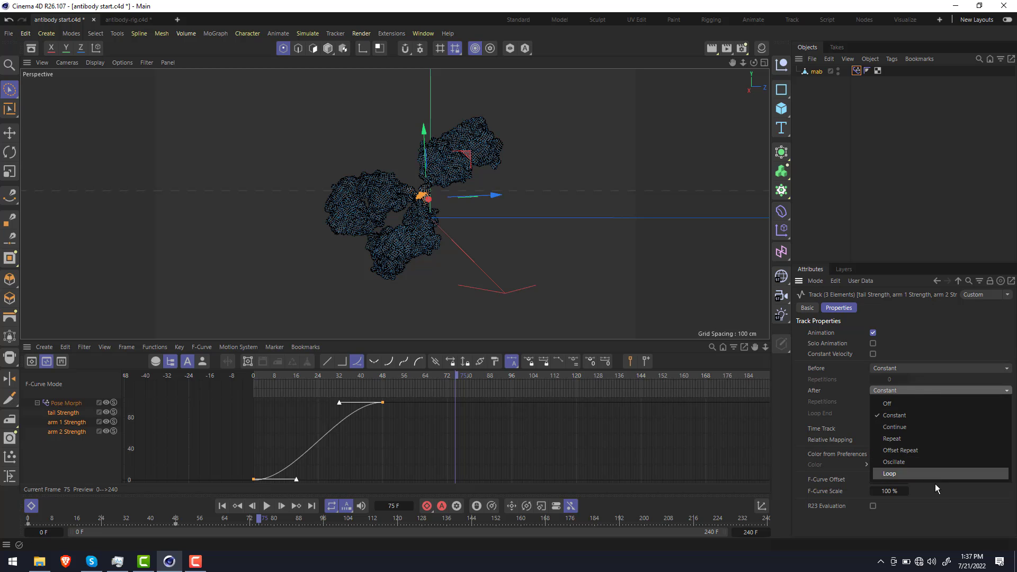
pyautogui.click(934, 467)
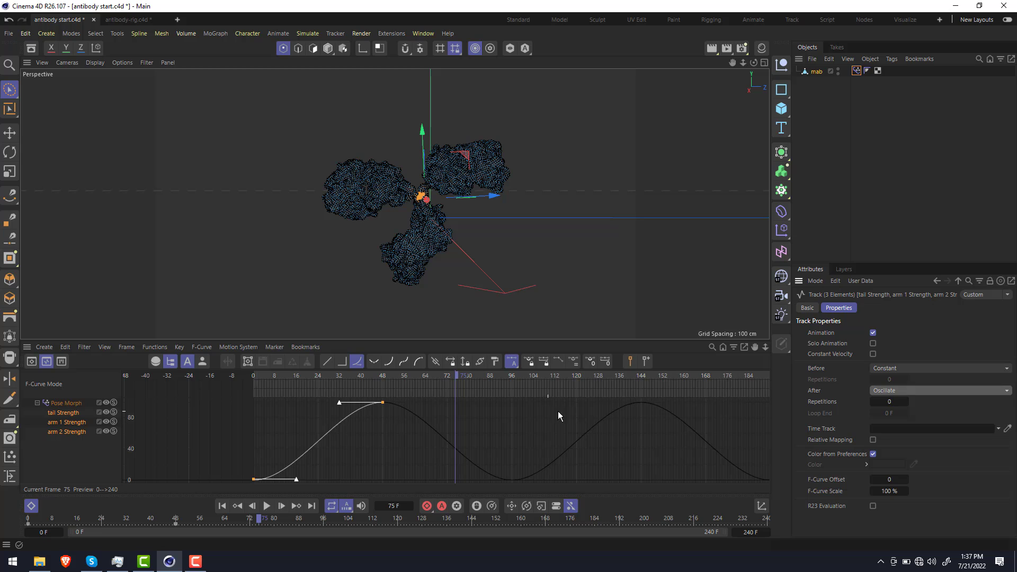
# Set the Before behaviour of the three selected Strength tracks to Oscillate and start playing the animation
pyautogui.scroll(-3, 612, 443)
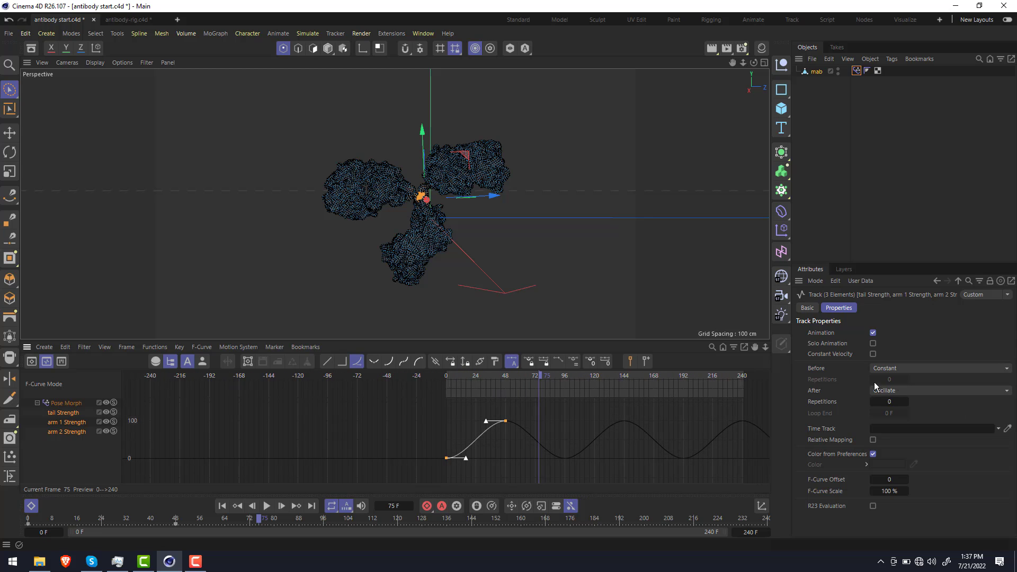
pyautogui.click(901, 370)
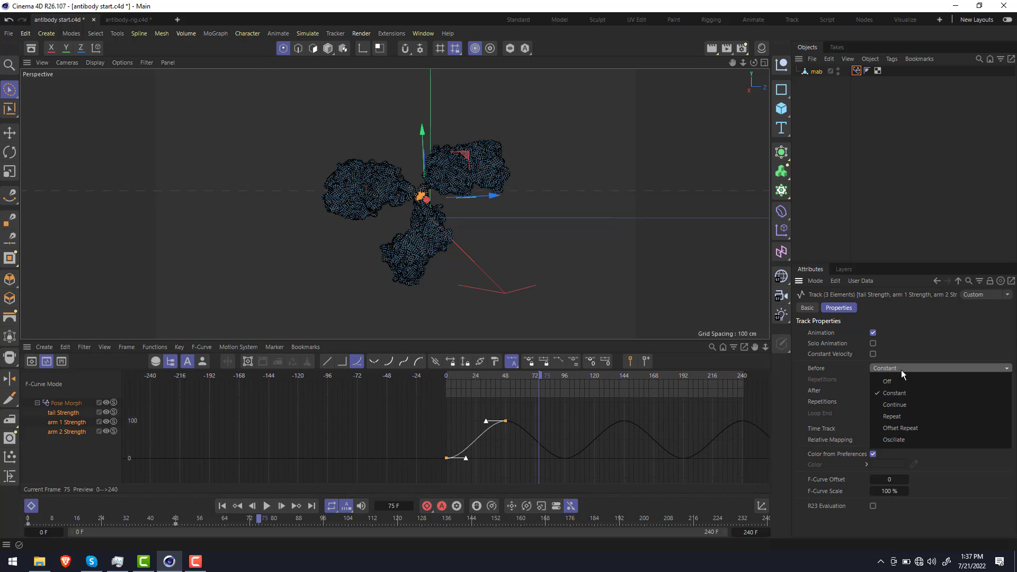
pyautogui.click(903, 427)
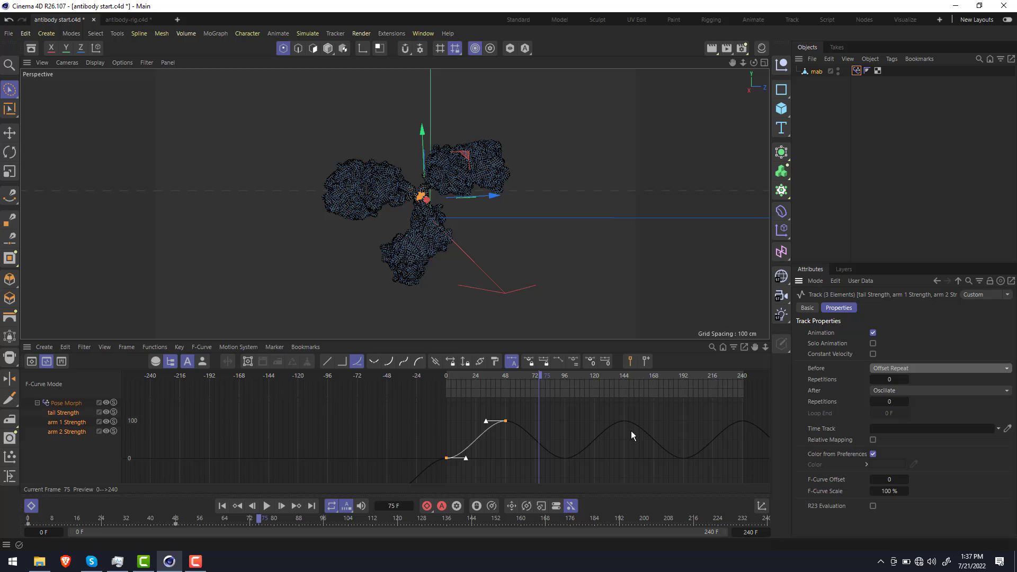
pyautogui.click(939, 370)
pyautogui.click(945, 432)
pyautogui.moveTo(505, 410); pyautogui.dragTo(402, 418, button='middle')
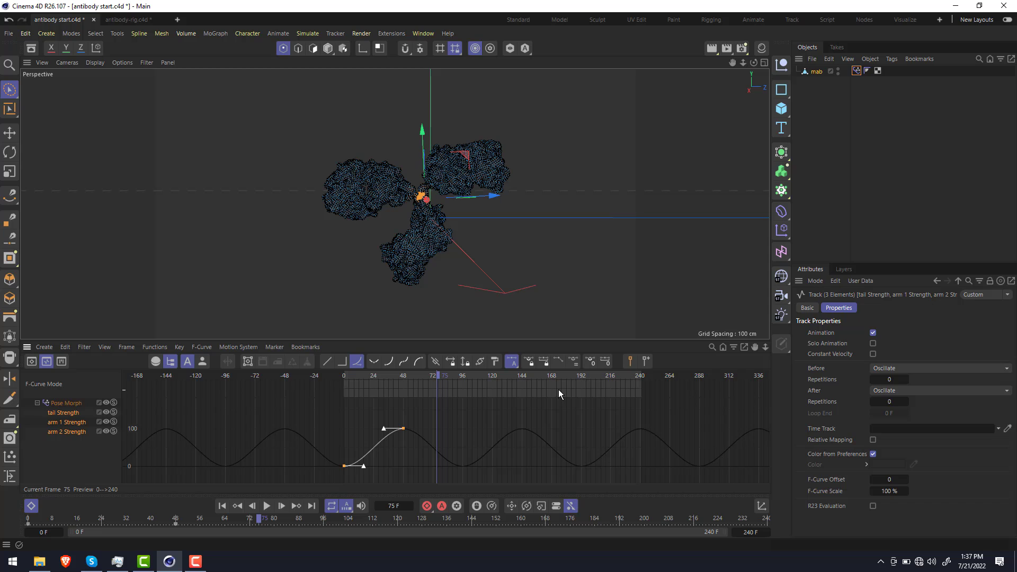
pyautogui.press('F8')
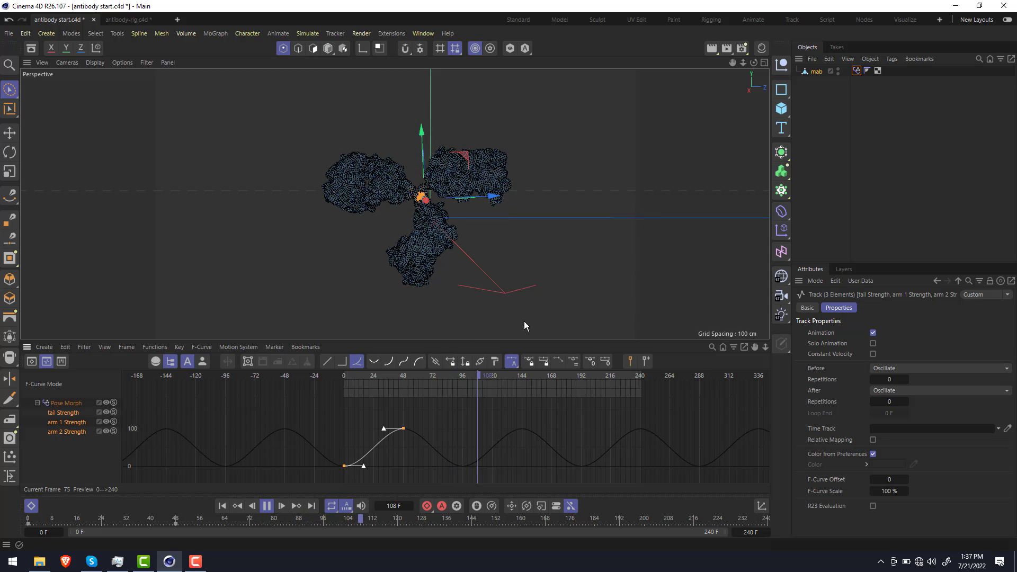
# Switch the timeline to the Dope Sheet and shift both arm 1 Strength keys about 9 frames earlier
pyautogui.press('Tab')
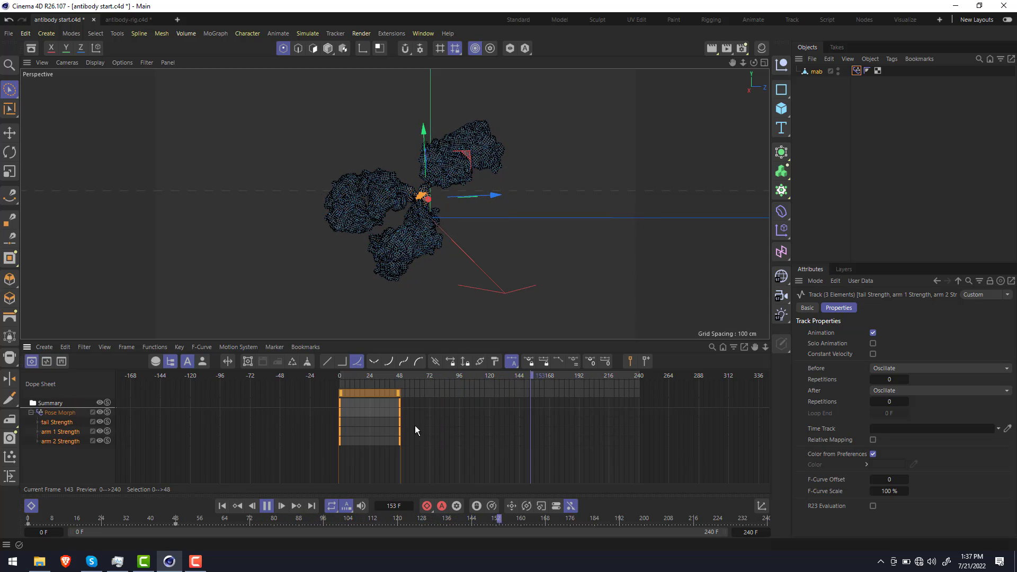
pyautogui.scroll(3, 374, 433)
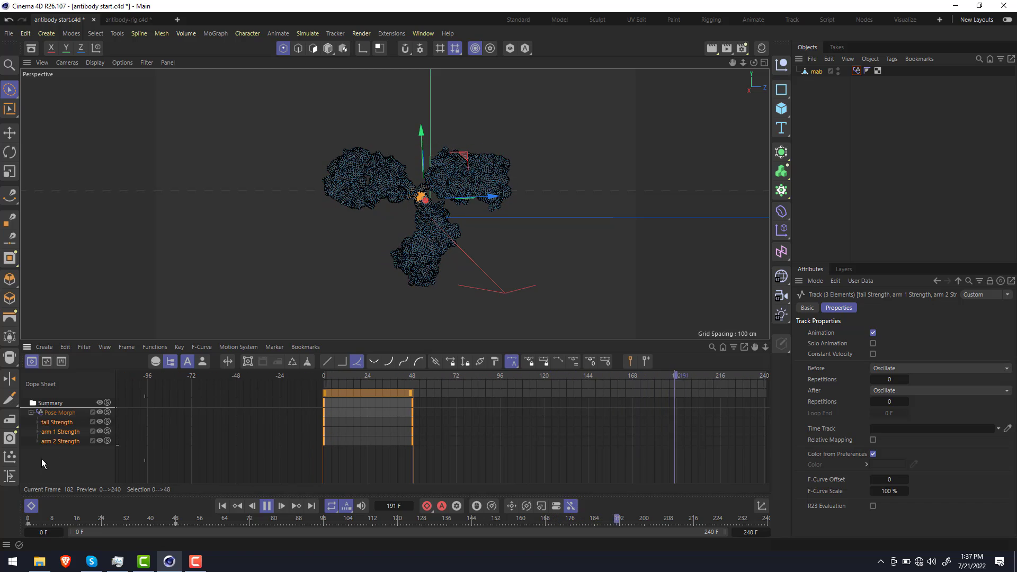
pyautogui.click(62, 431)
pyautogui.moveTo(367, 393); pyautogui.dragTo(351, 393)
# Move arm 2's end key to frame 60 and shift the end keys of all three Strength tracks 23 frames later
pyautogui.click(58, 441)
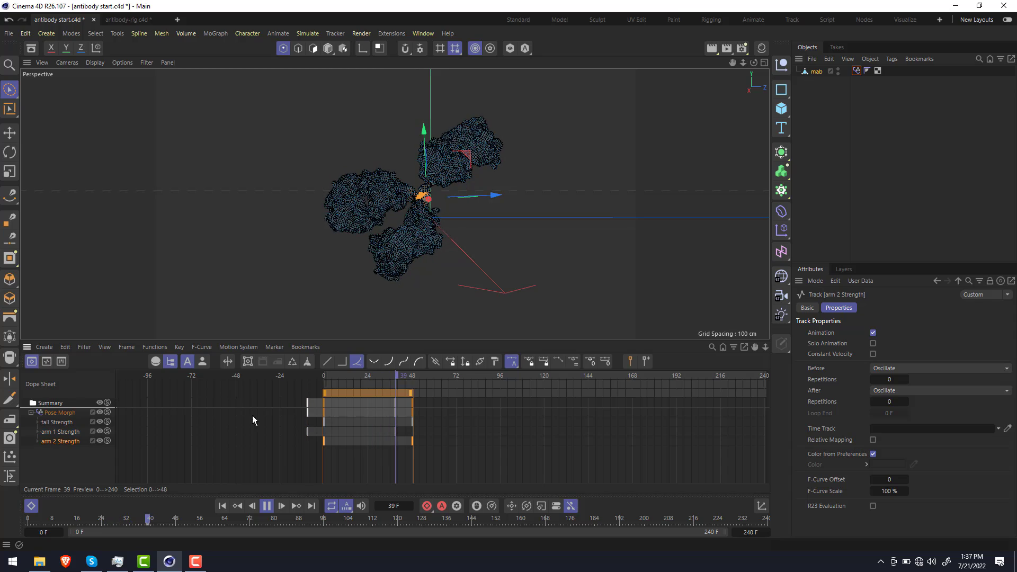
pyautogui.moveTo(412, 393); pyautogui.dragTo(433, 393)
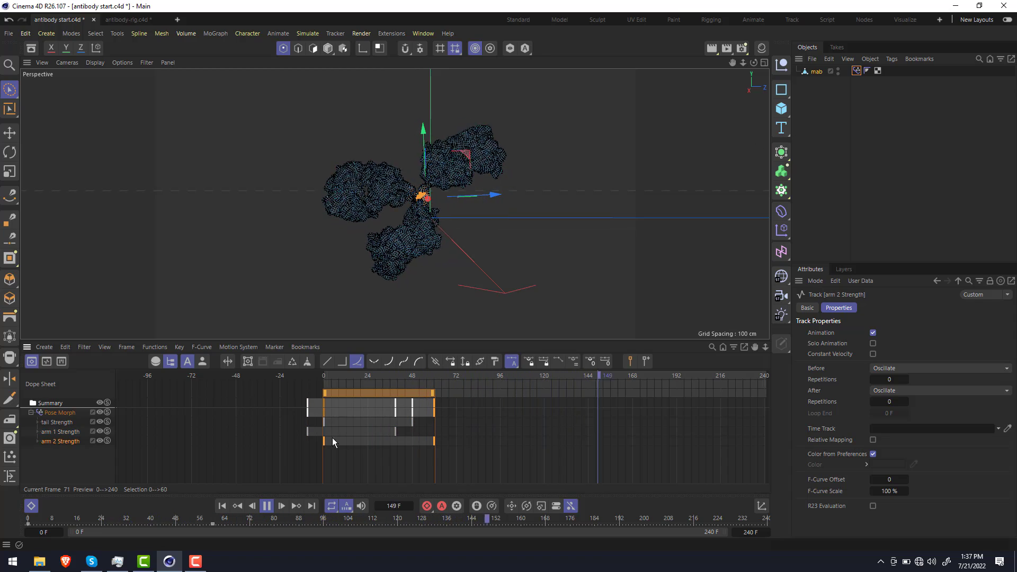
pyautogui.moveTo(379, 456); pyautogui.dragTo(468, 397)
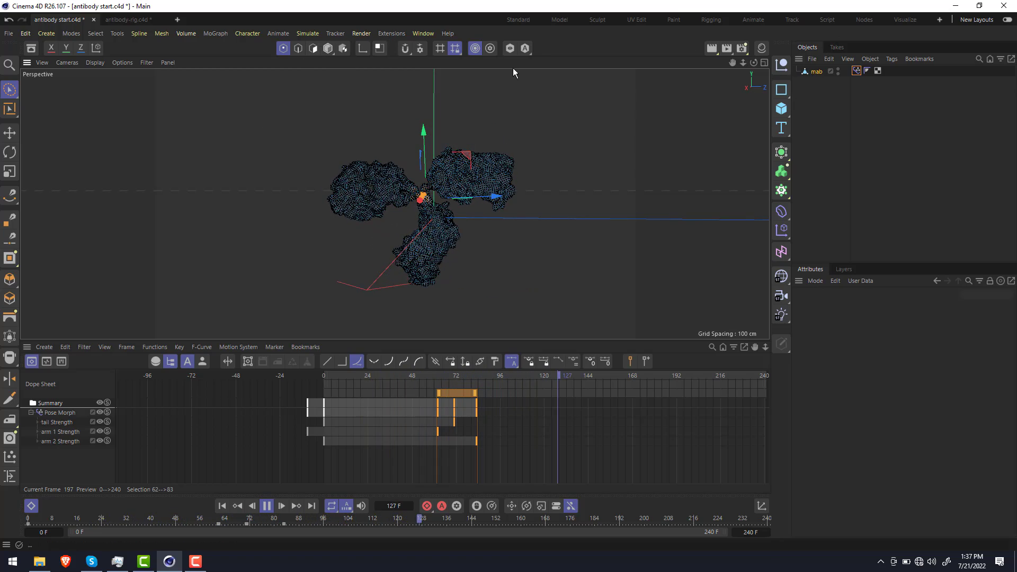
# Stop the playback and switch the interface to the Standard layout
pyautogui.click(364, 49)
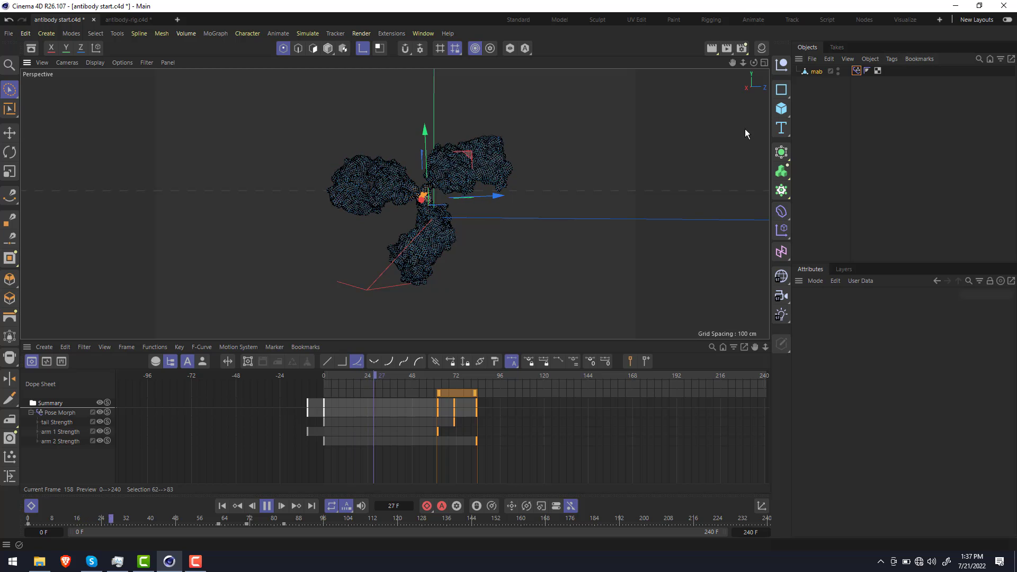
pyautogui.click(269, 508)
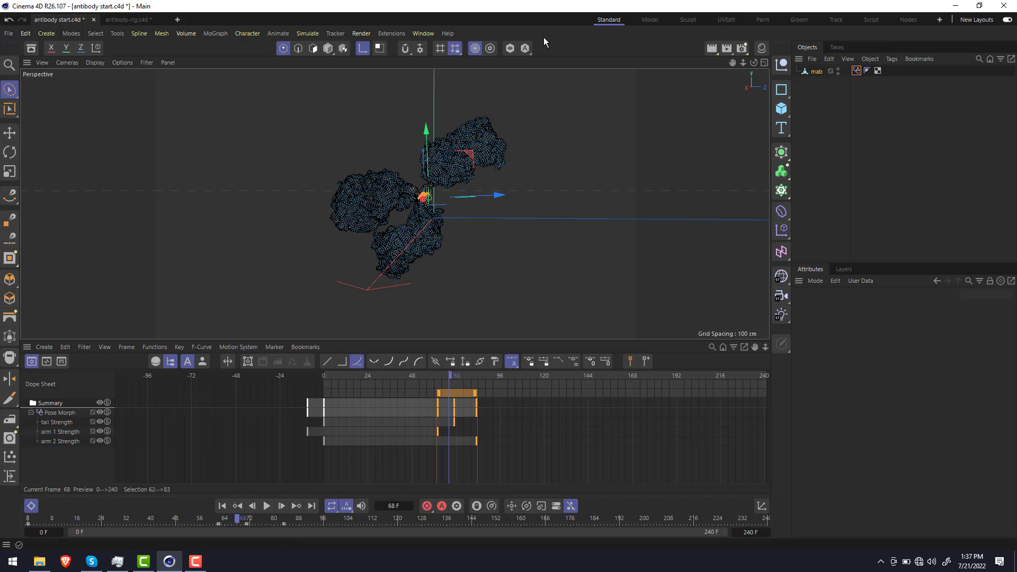
pyautogui.click(603, 20)
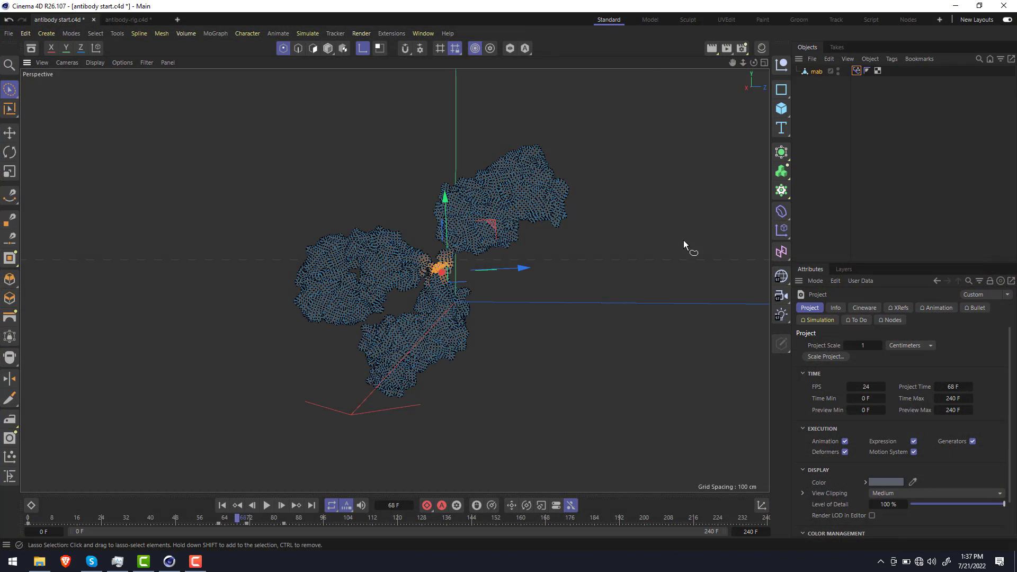
pyautogui.keyDown('alt'); pyautogui.moveTo(421, 309); pyautogui.dragTo(591, 272); pyautogui.keyUp('alt')
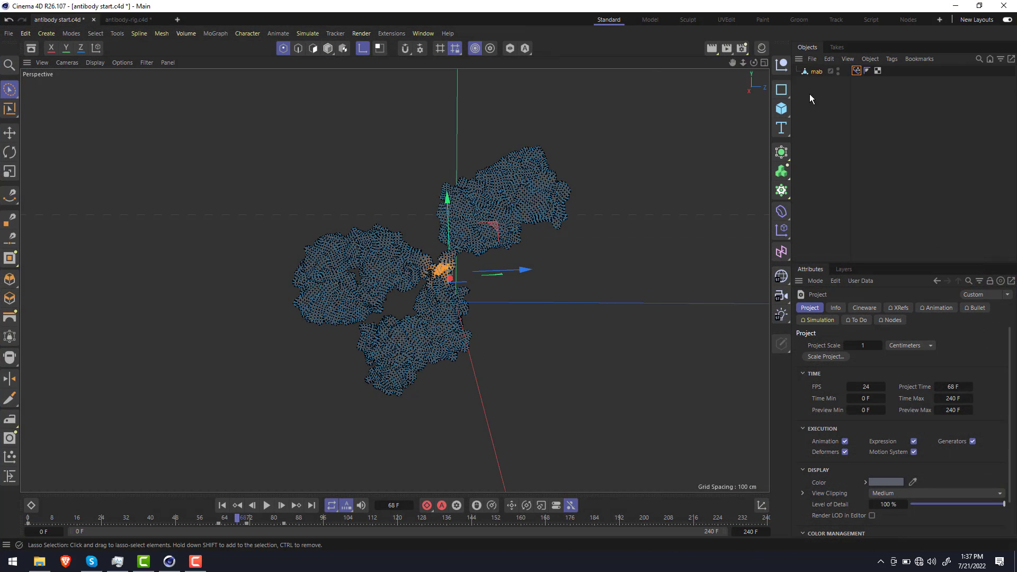
pyautogui.keyDown('alt'); pyautogui.moveTo(447, 292); pyautogui.dragTo(449, 304); pyautogui.keyUp('alt')
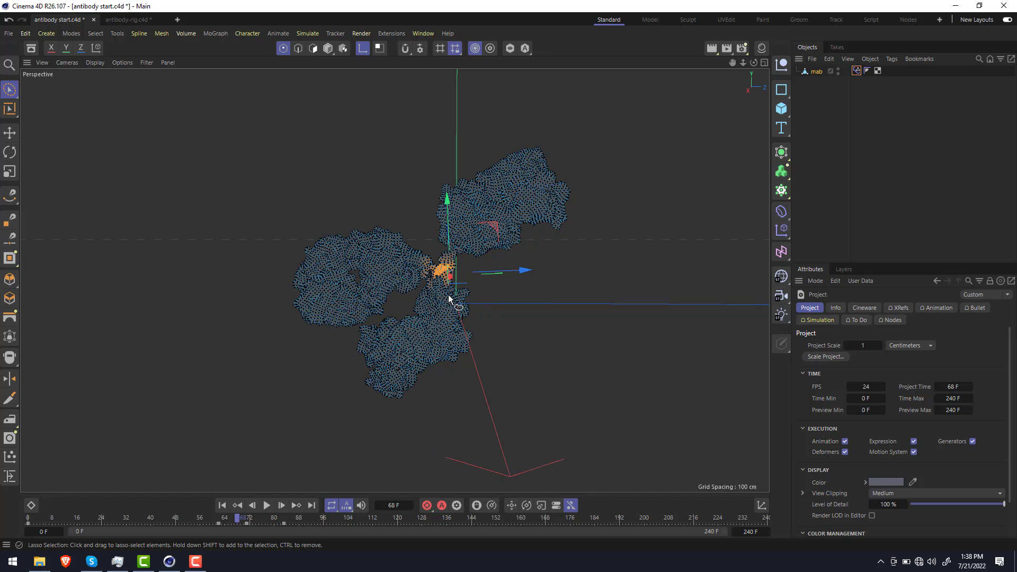
# Reopen the Dope Sheet timeline and reduce the Pose Morph tag's overall Strength to about 43% while the animation plays
pyautogui.click(856, 71)
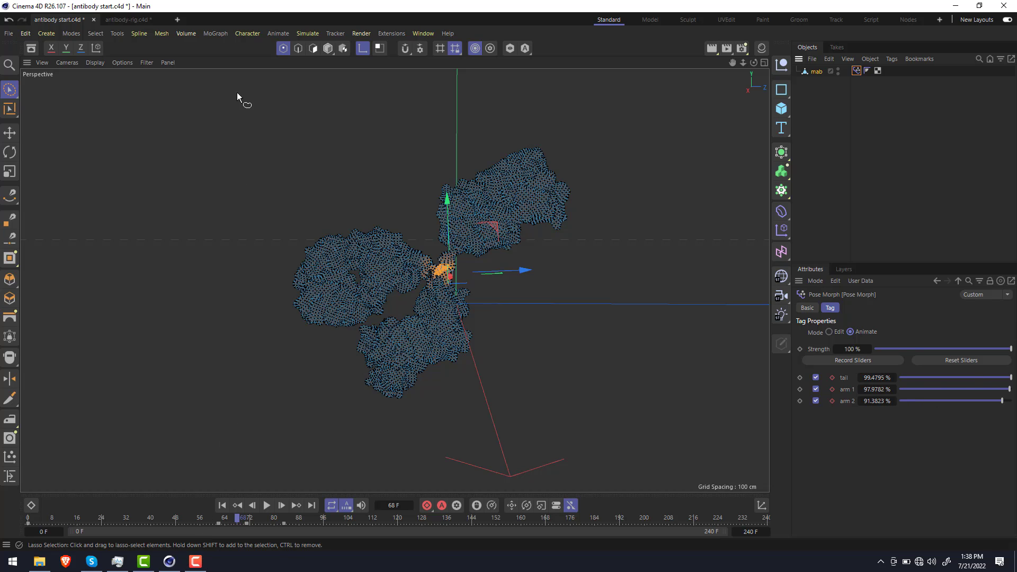
pyautogui.click(418, 33)
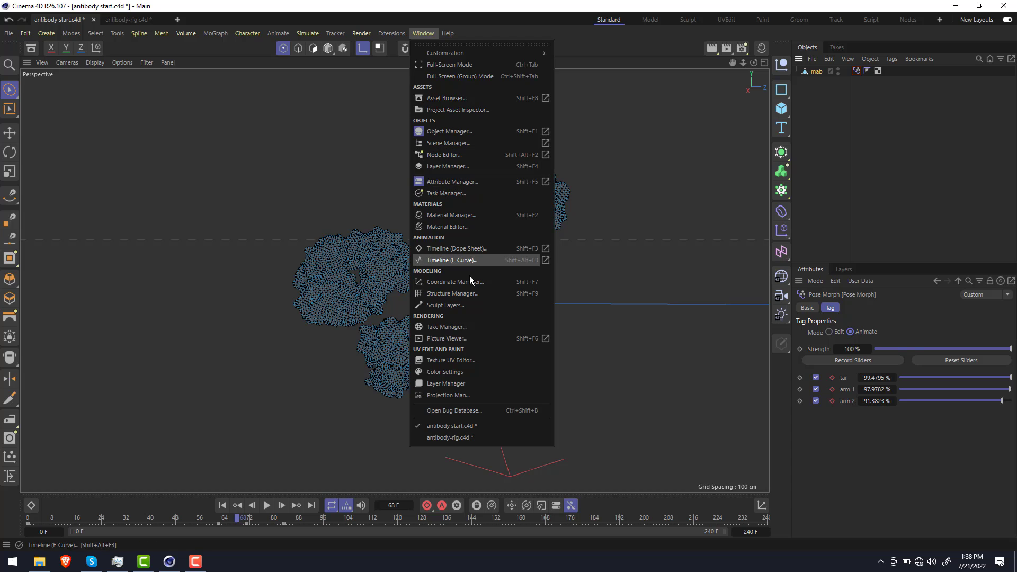
pyautogui.click(466, 250)
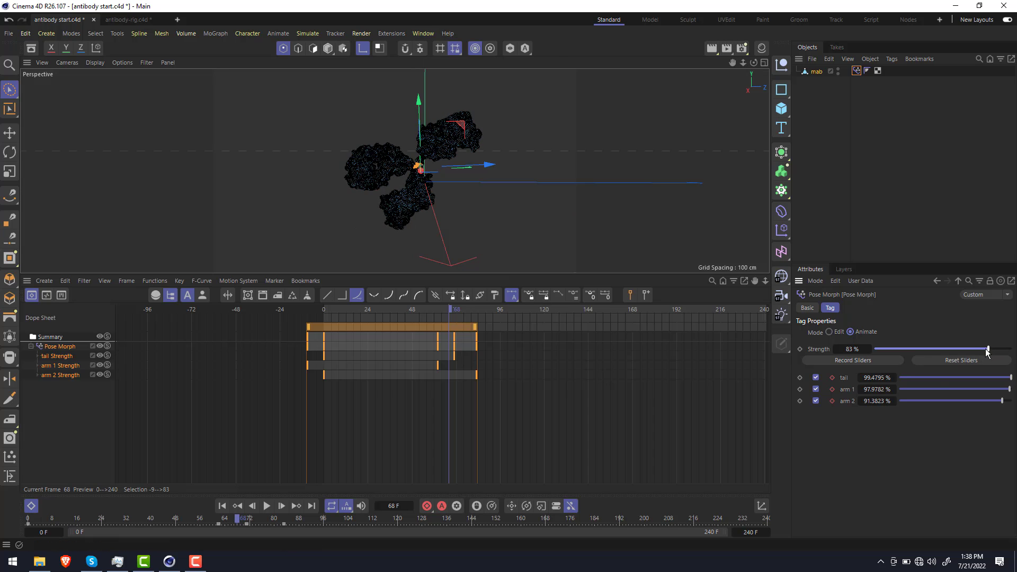
pyautogui.moveTo(986, 351); pyautogui.dragTo(874, 356)
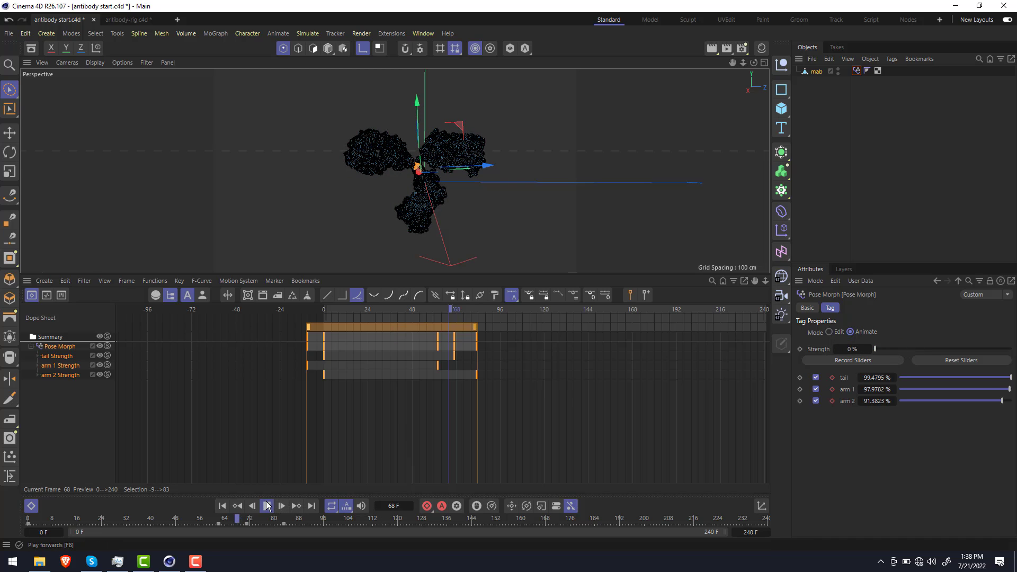
pyautogui.moveTo(885, 353); pyautogui.dragTo(935, 353)
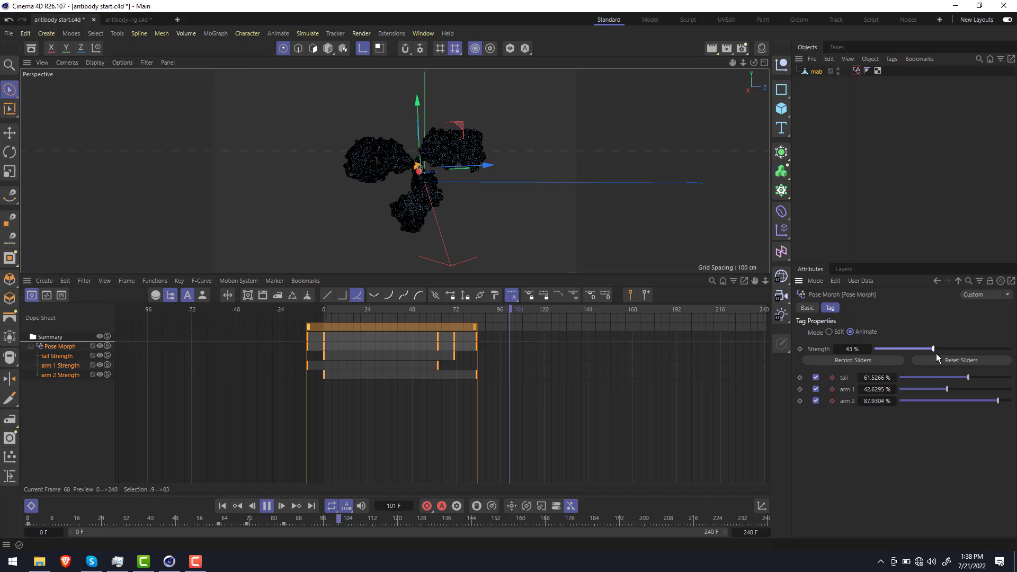
pyautogui.click(860, 172)
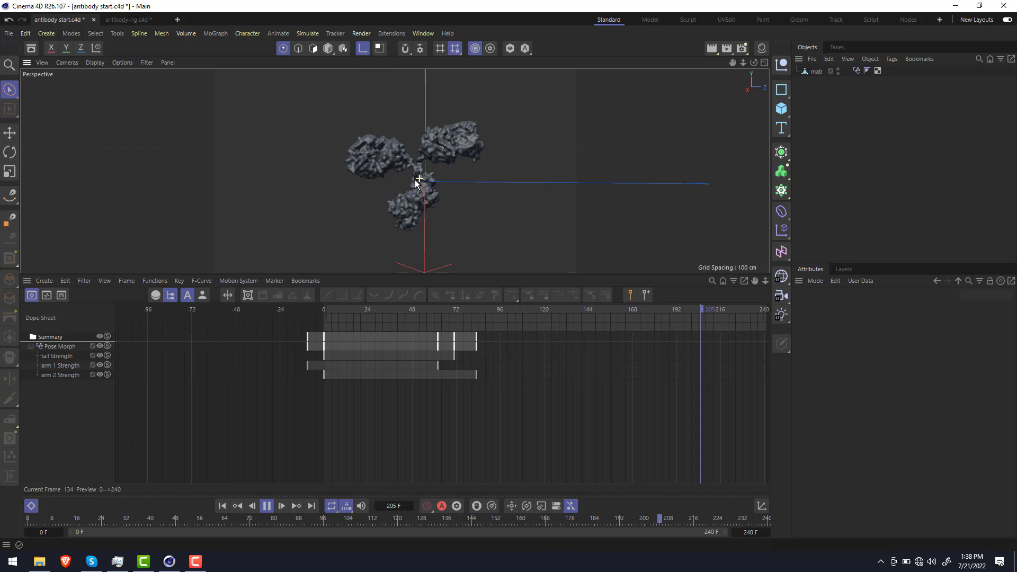
# Place the mab object under a new parent Null and add a Vibrate tag to that Null
pyautogui.click(817, 72)
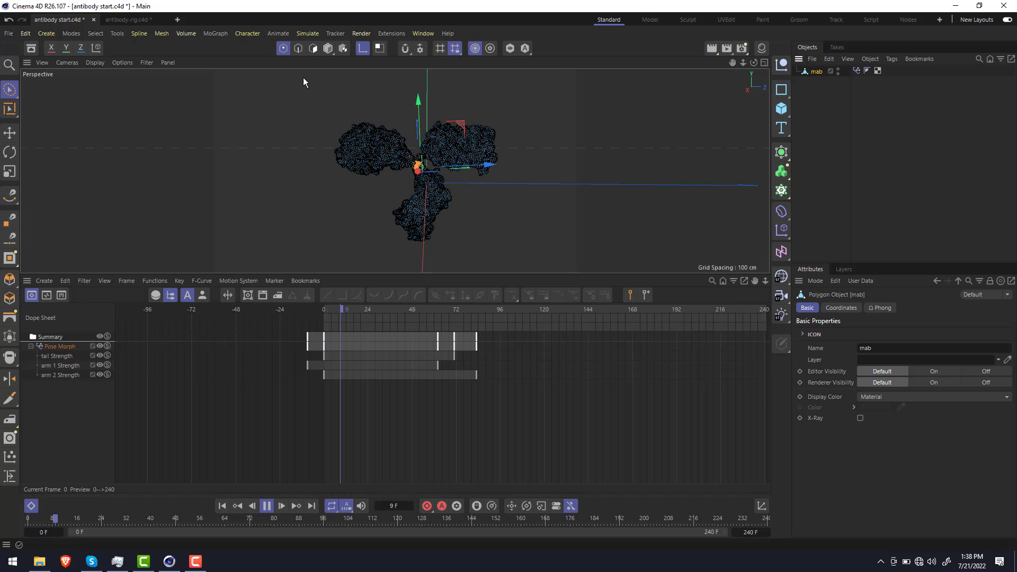
pyautogui.keyDown('alt'); pyautogui.click(782, 67); pyautogui.keyUp('alt')
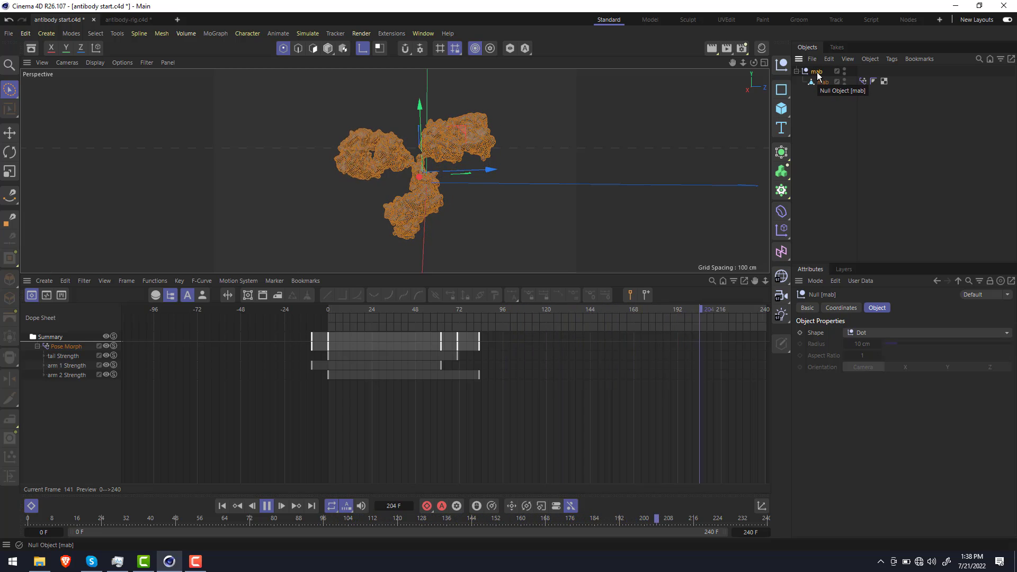
pyautogui.rightClick(818, 75)
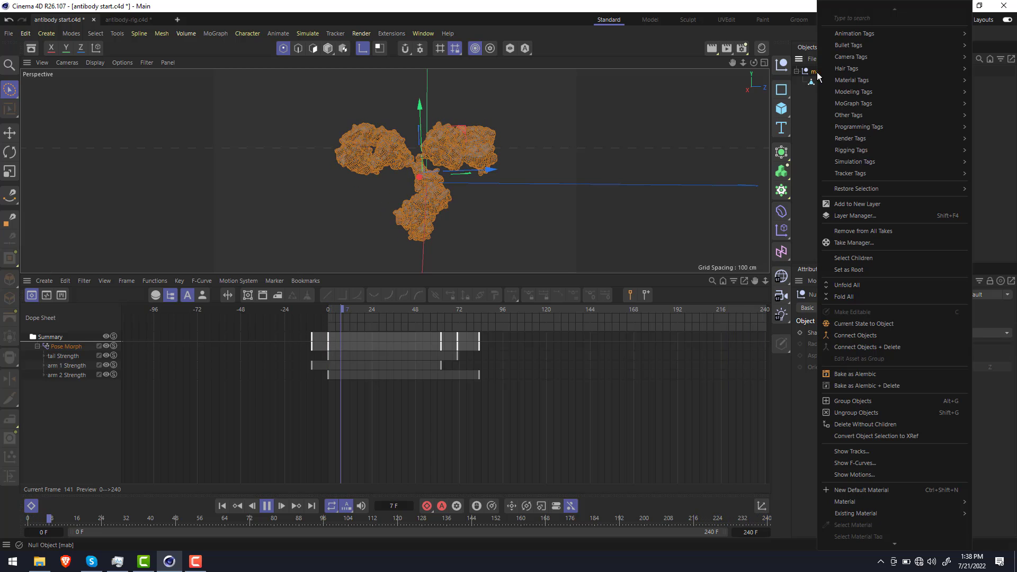
pyautogui.moveTo(854, 39)
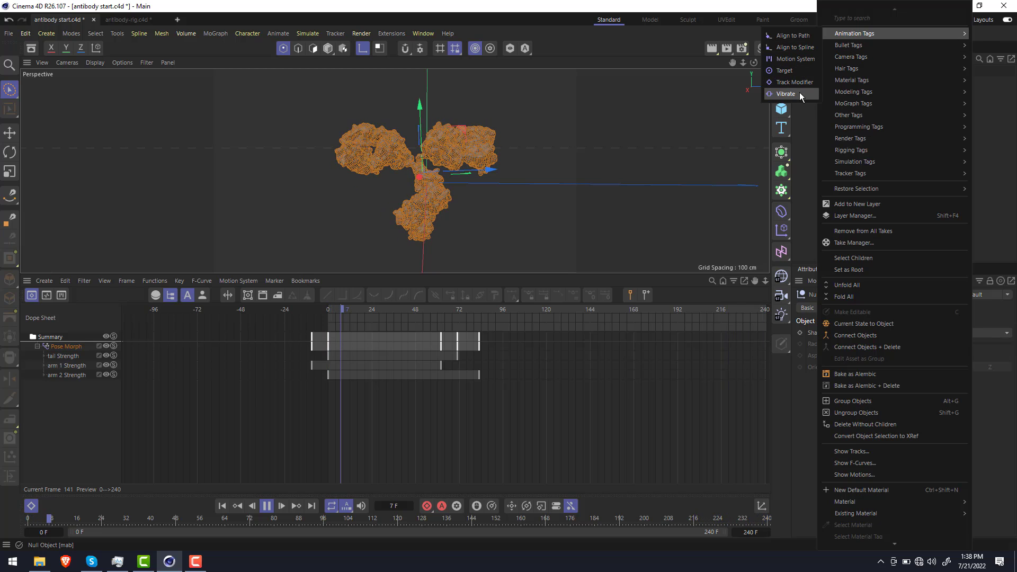
pyautogui.click(786, 93)
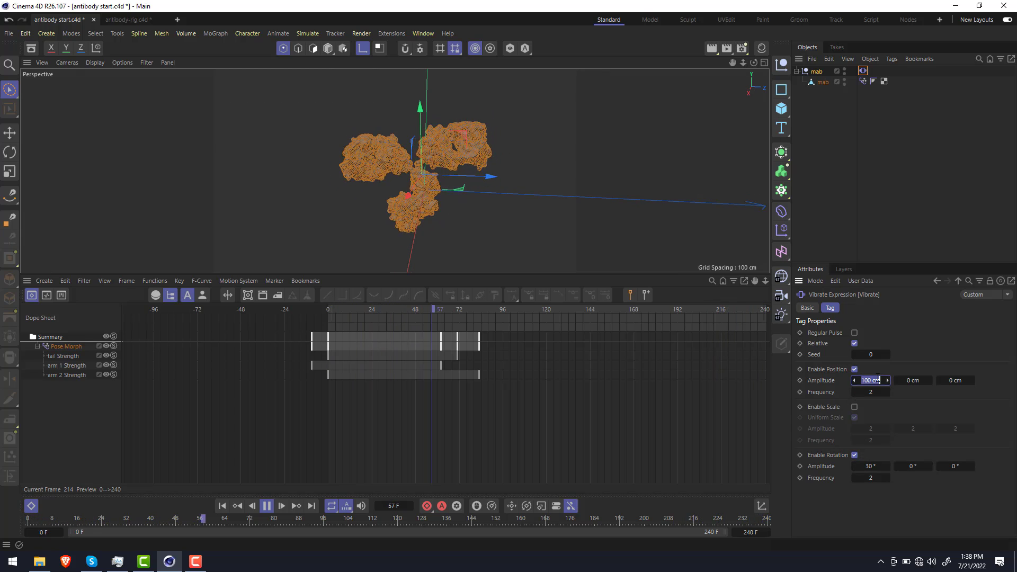
# Set the Vibrate tag's position amplitude to 15 cm on all three axes with a frequency of 0.25
pyautogui.write('15')
pyautogui.press('Tab')
pyautogui.write('15')
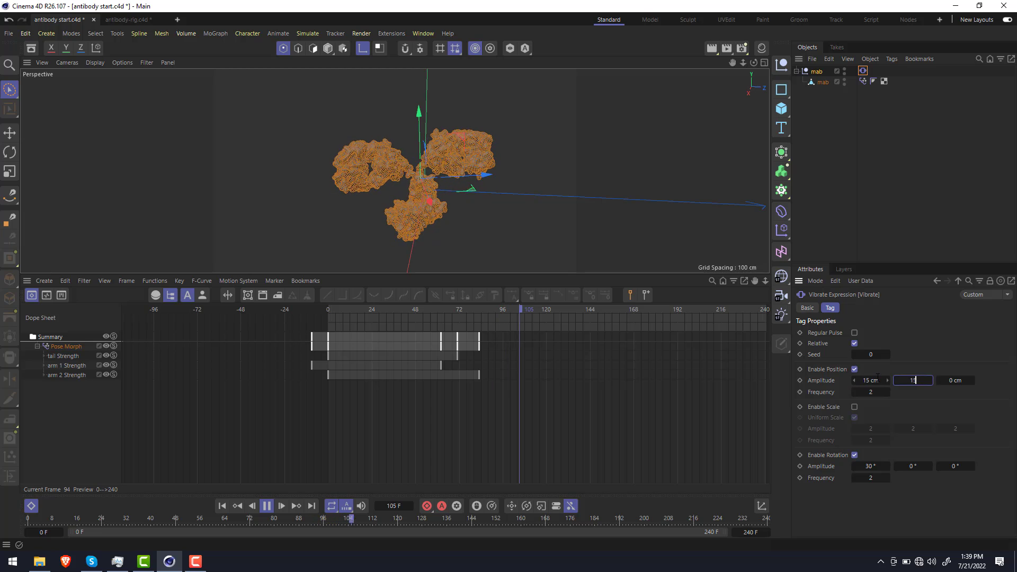
pyautogui.press('Tab')
pyautogui.write('15')
pyautogui.press('Tab')
pyautogui.write('.25')
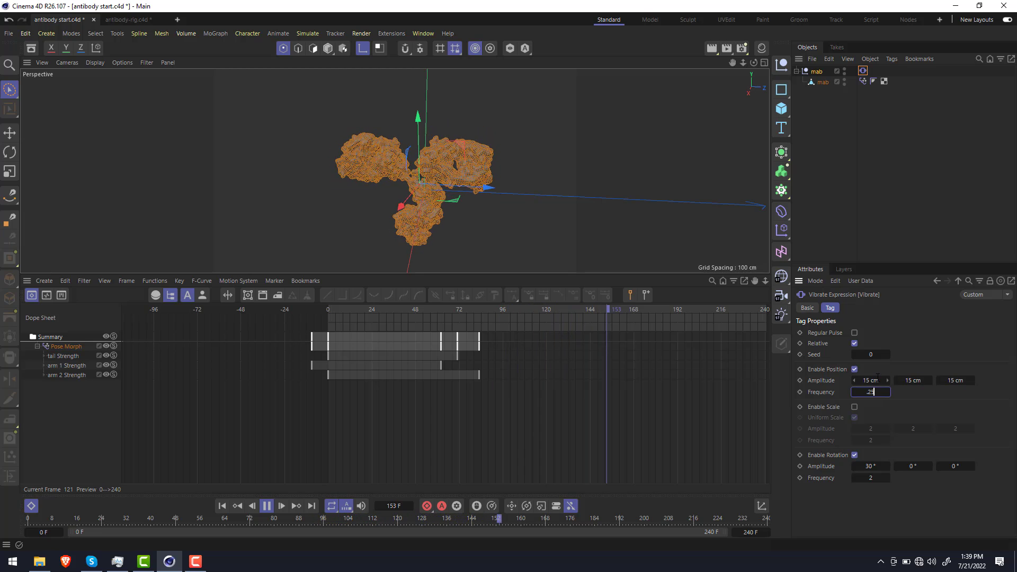
pyautogui.press('Return')
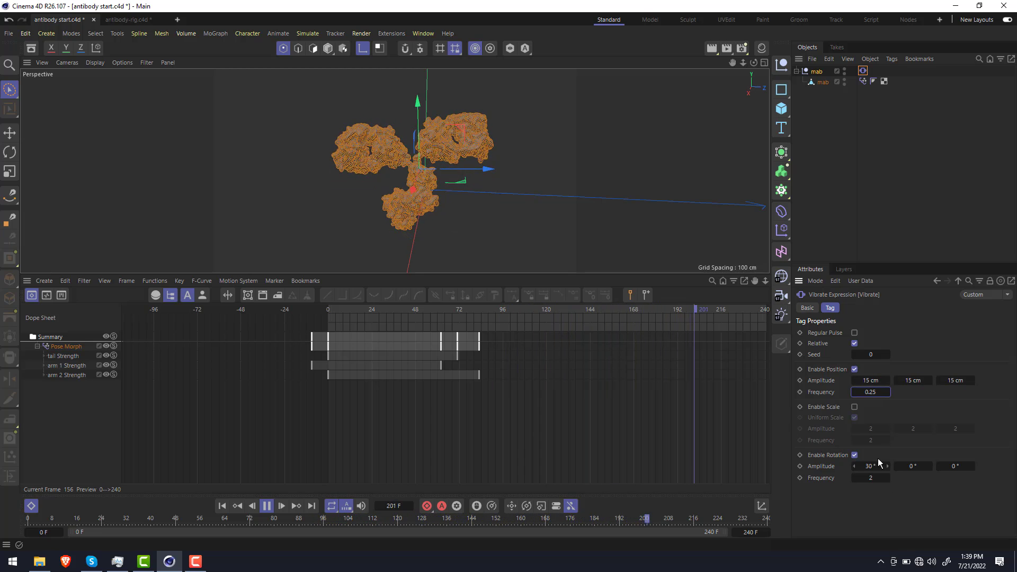
# Set the Vibrate tag's rotation amplitude to 30° on all three axes with a frequency of 0.25
pyautogui.click(909, 466)
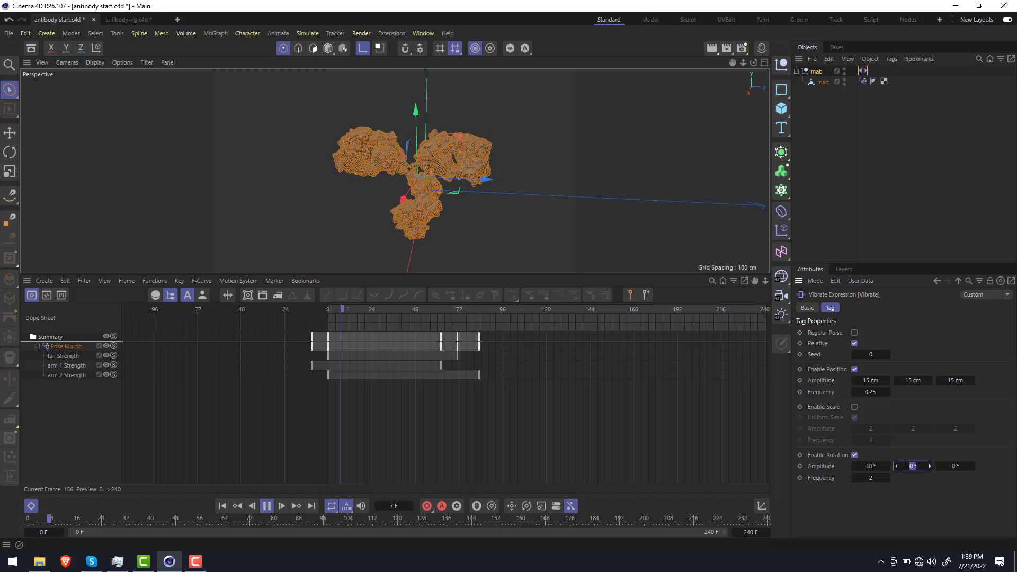
pyautogui.write('30')
pyautogui.press('Tab')
pyautogui.write('30')
pyautogui.press('Tab')
pyautogui.write('.25')
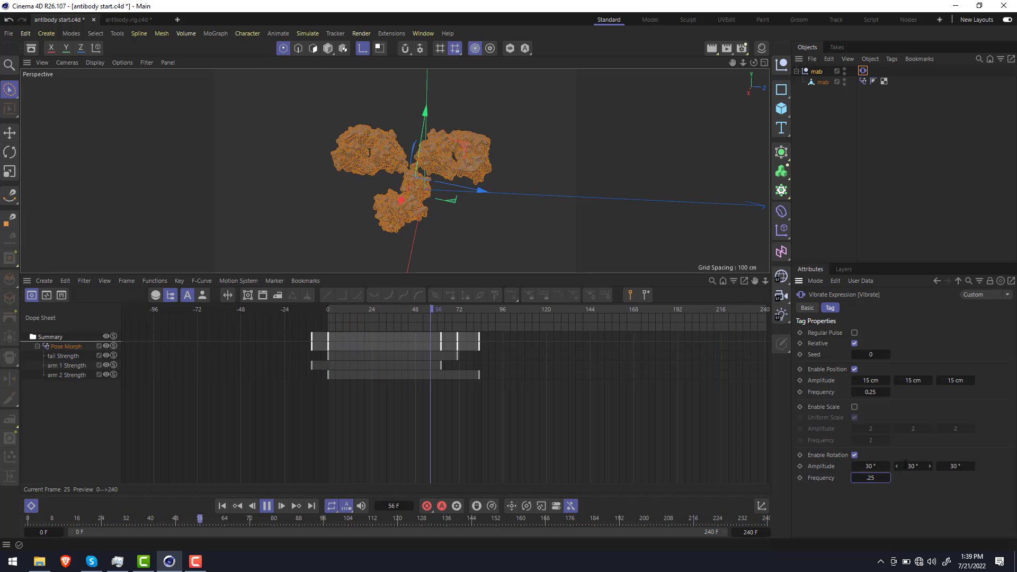
pyautogui.press('Return')
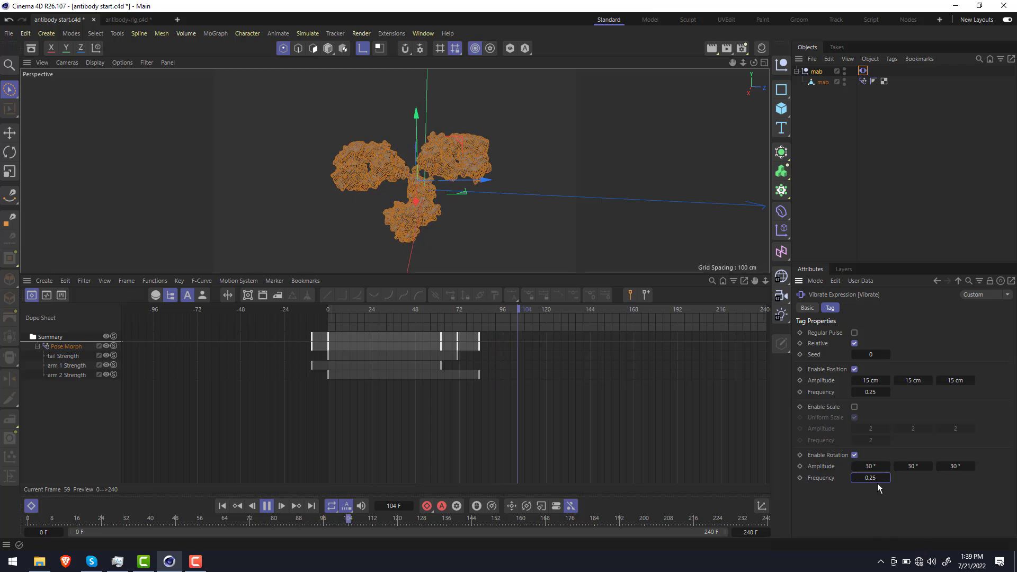
# Lower the Vibrate tag's rotation frequency to 0.1 and deselect everything to review the moving antibody
pyautogui.write('.1')
pyautogui.press('Return')
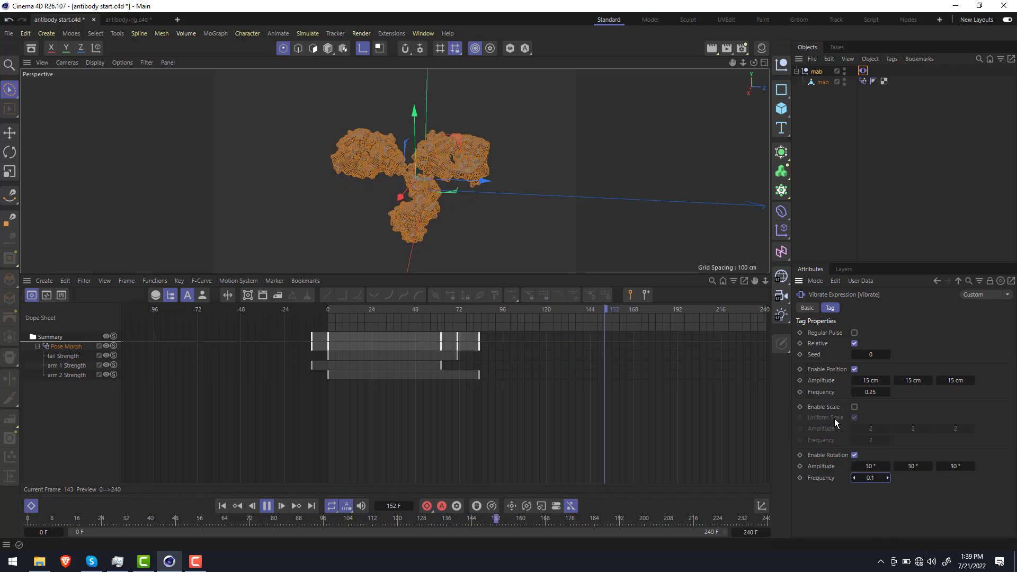
pyautogui.click(914, 163)
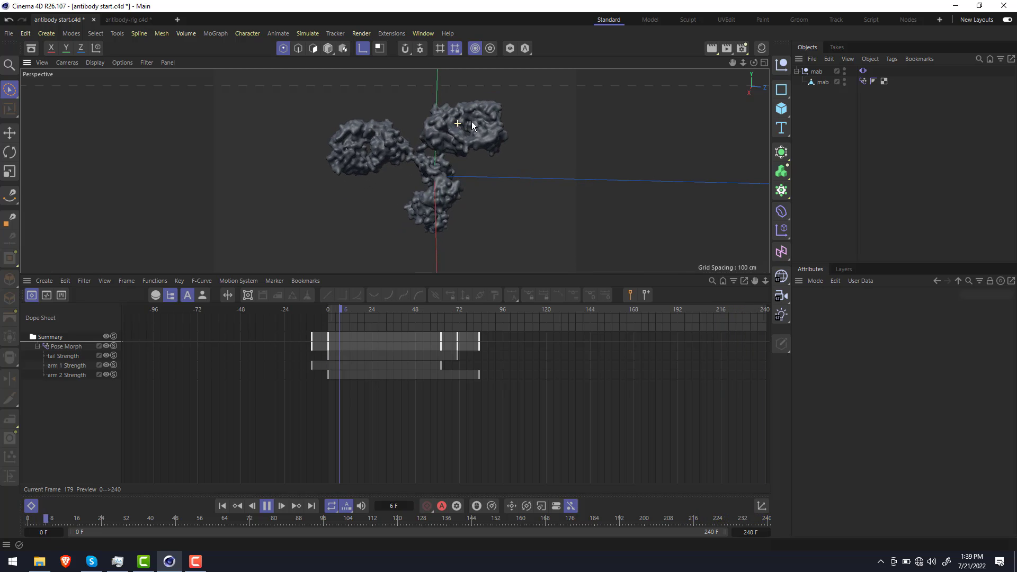
pyautogui.keyDown('alt'); pyautogui.moveTo(471, 122); pyautogui.dragTo(453, 159); pyautogui.keyUp('alt')
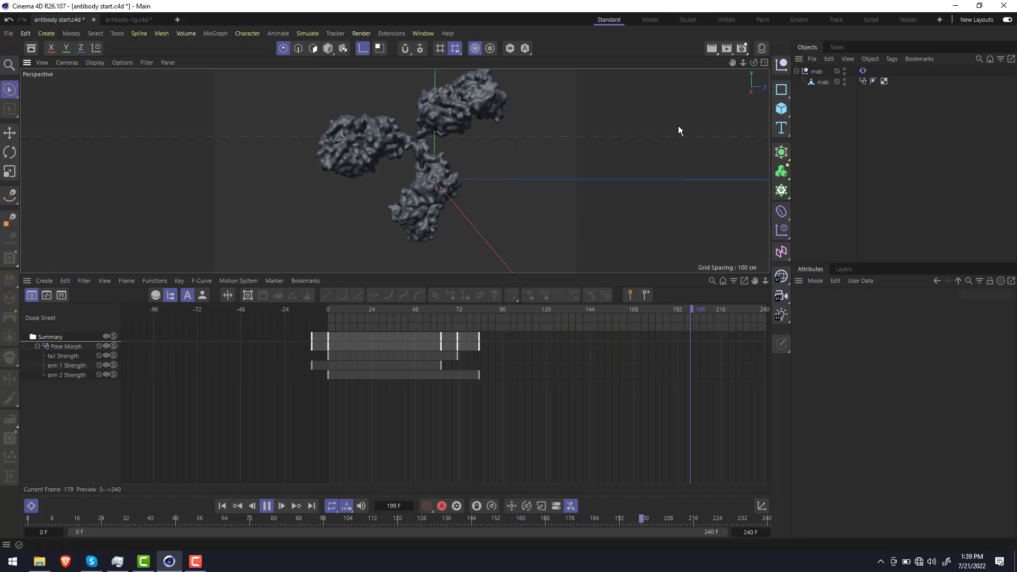
# Stop the playback and lower the overall strength of the mab object's Pose Morph tag to 0 %
pyautogui.click(863, 82)
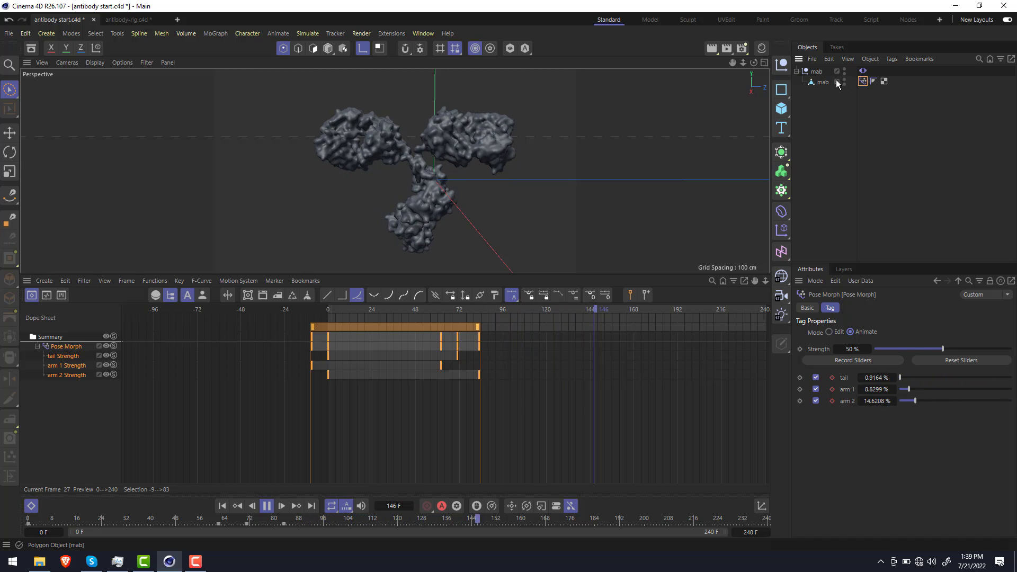
pyautogui.click(268, 506)
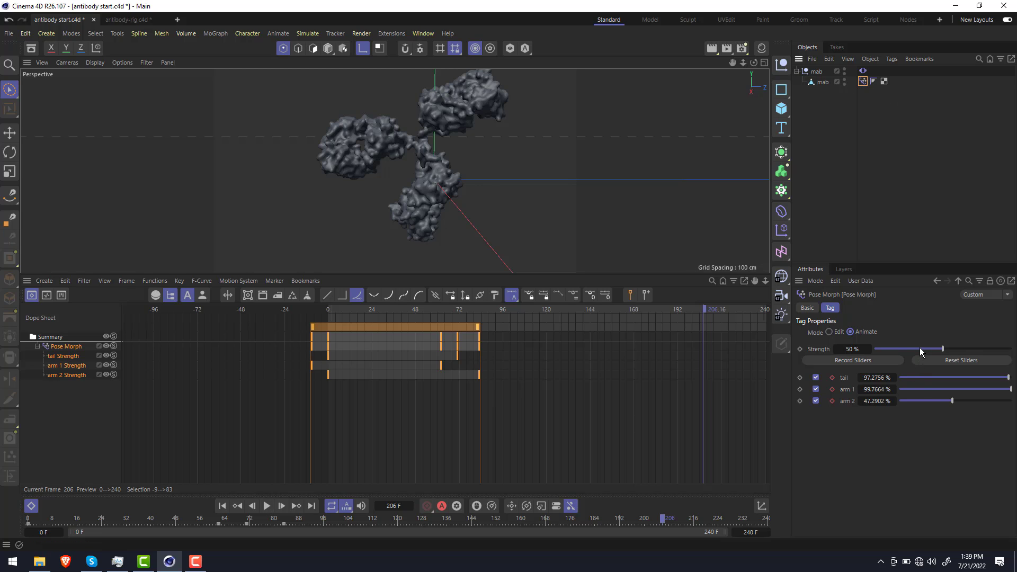
pyautogui.moveTo(919, 348); pyautogui.dragTo(856, 361)
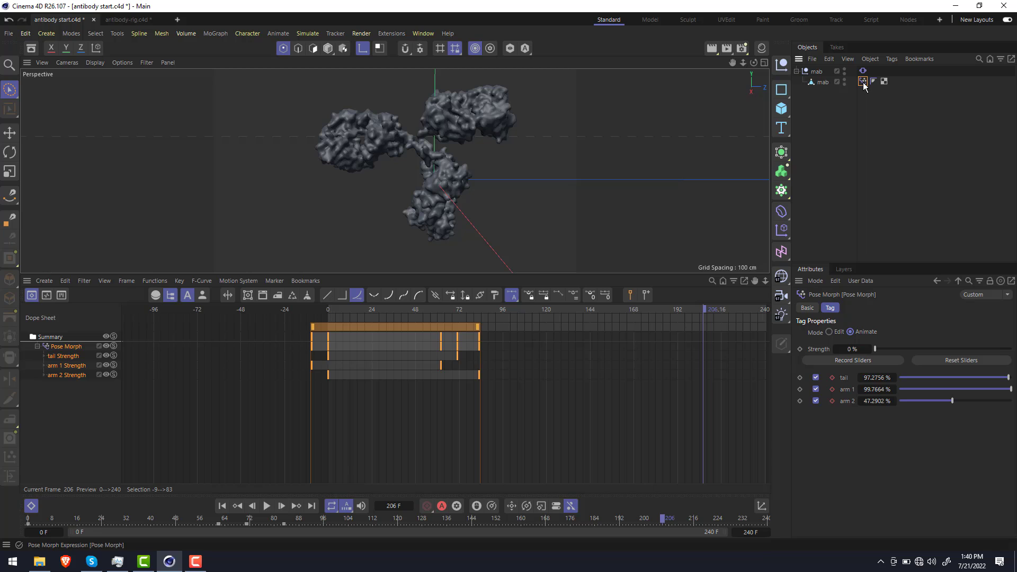
# Delete the Pose Morph tag from the mab mesh and the Vibrate tag from its parent Null
pyautogui.press('Delete')
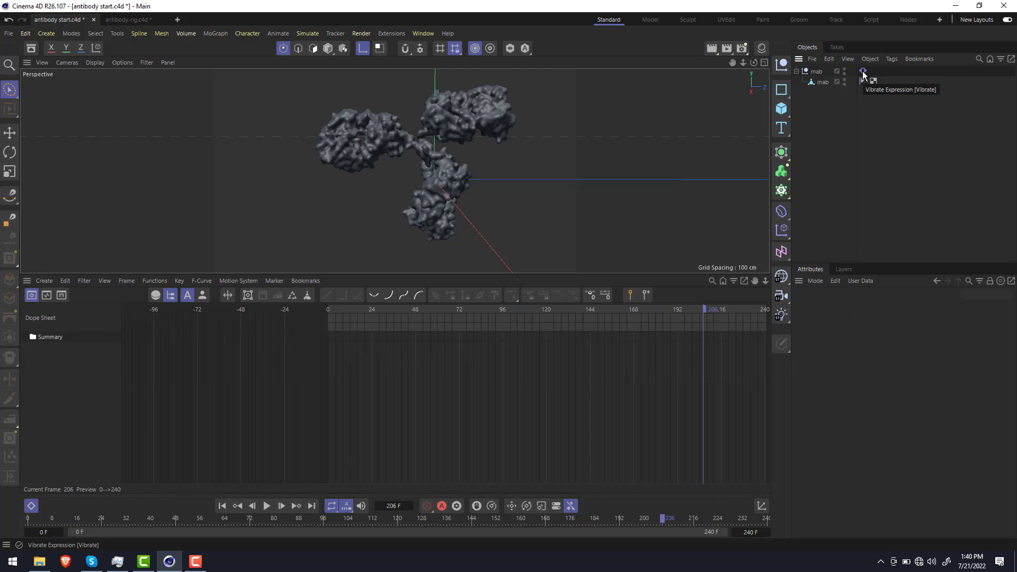
pyautogui.click(863, 71)
pyautogui.press('Delete')
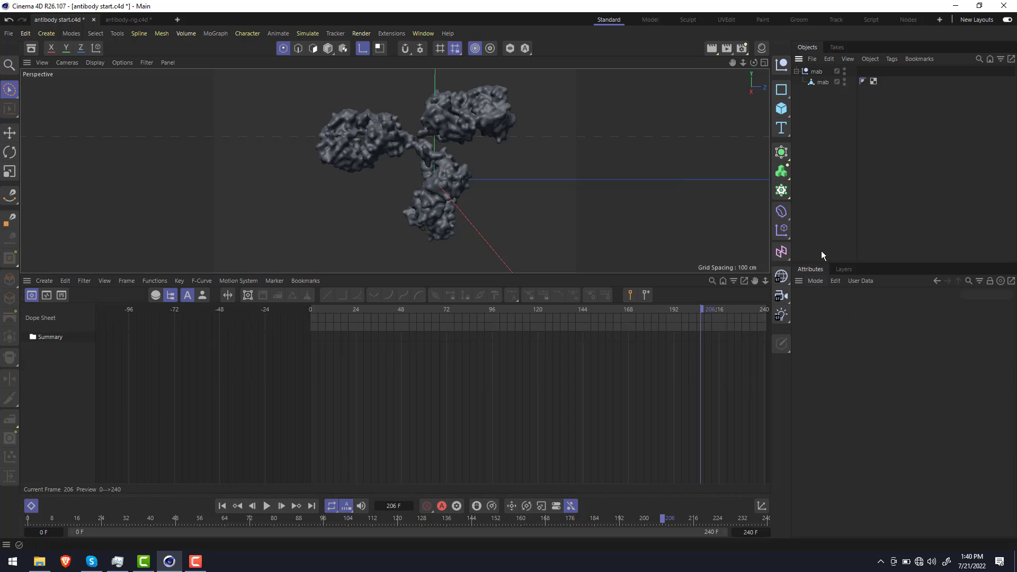
# Reset the mab Null's position to 0 cm and its rotation to 0° on all three axes
pyautogui.click(818, 72)
pyautogui.click(839, 309)
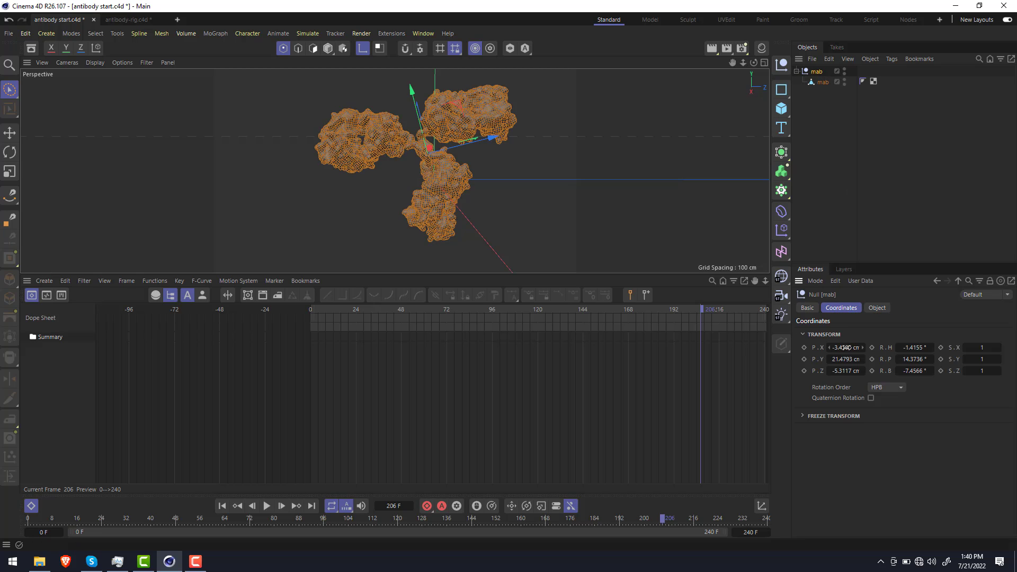
pyautogui.keyDown('shift'); pyautogui.click(883, 371); pyautogui.keyUp('shift')
pyautogui.rightClick(931, 371)
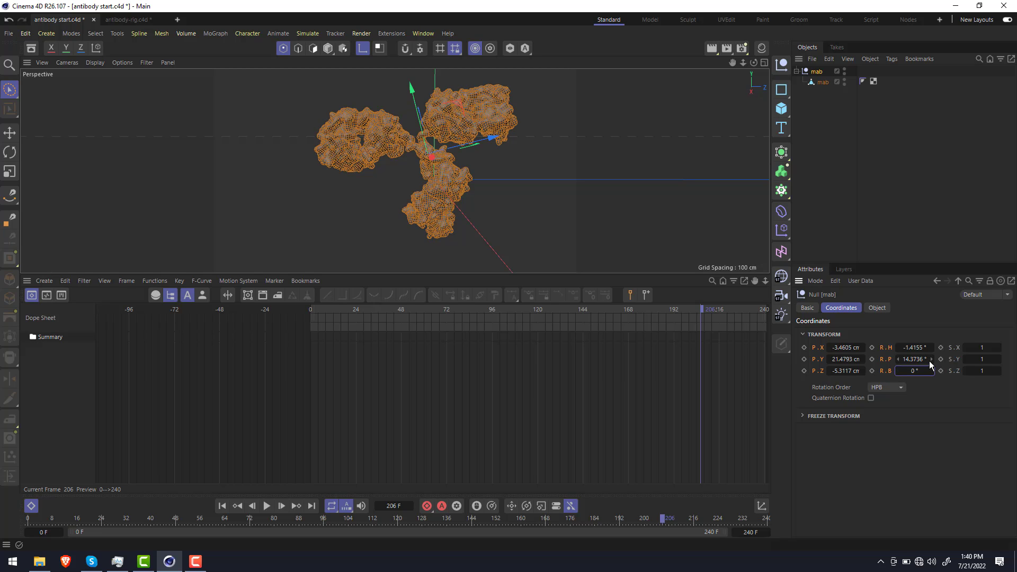
pyautogui.rightClick(929, 359)
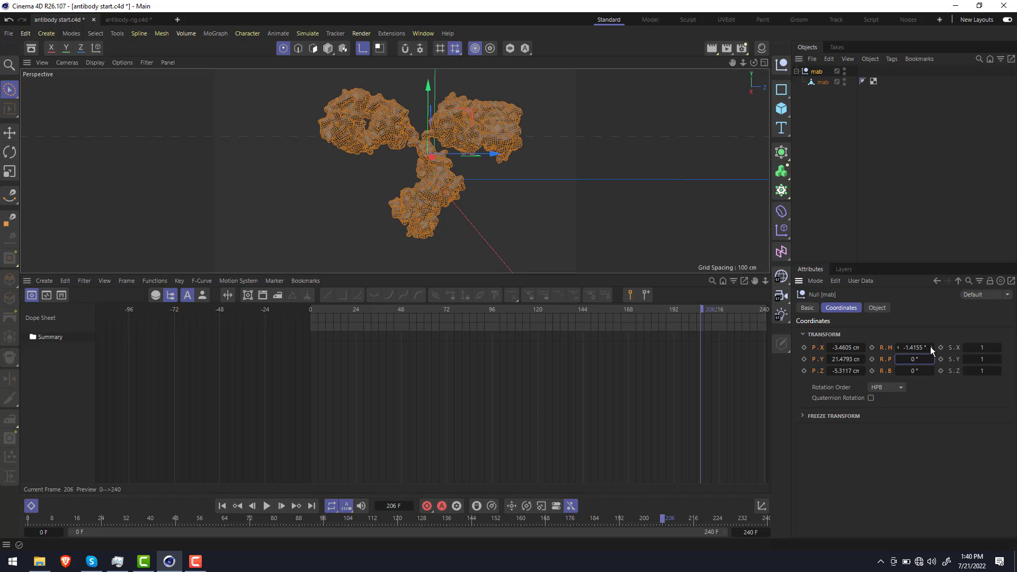
pyautogui.rightClick(931, 349)
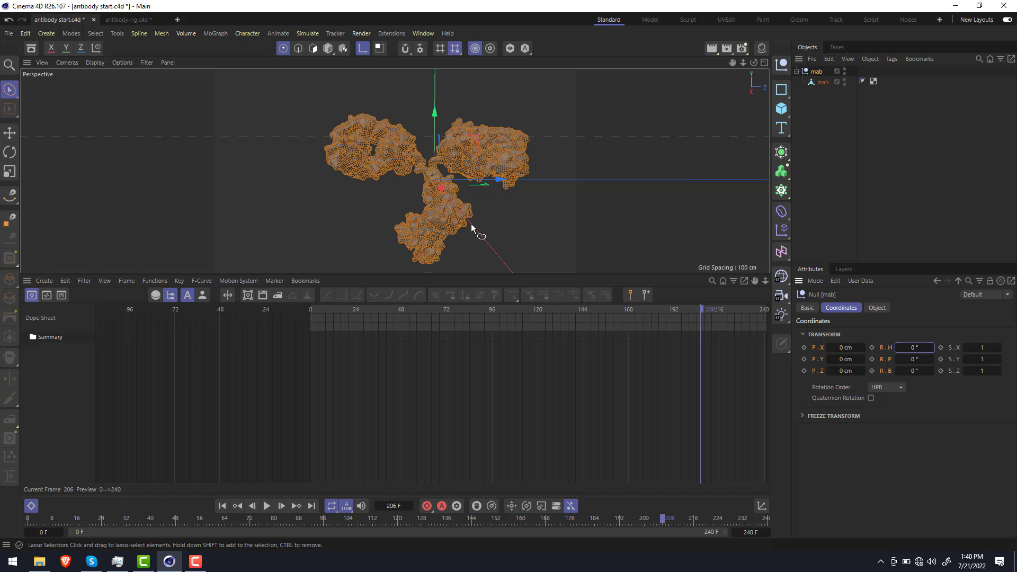
# Enlarge the viewport, select the mab polygon object and disable soft selection for the Move tool
pyautogui.scroll(-3, 423, 216)
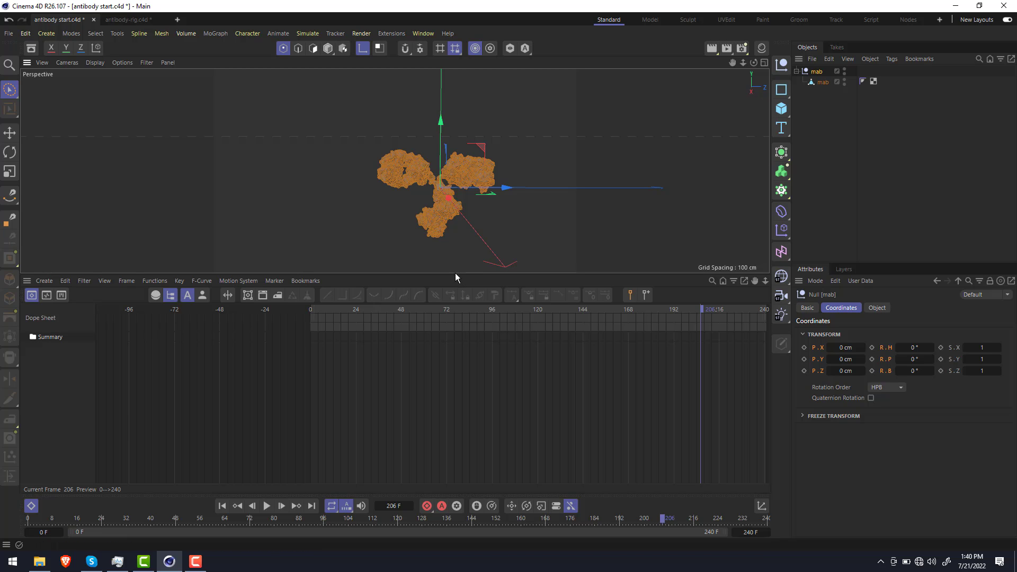
pyautogui.moveTo(455, 273); pyautogui.dragTo(461, 369)
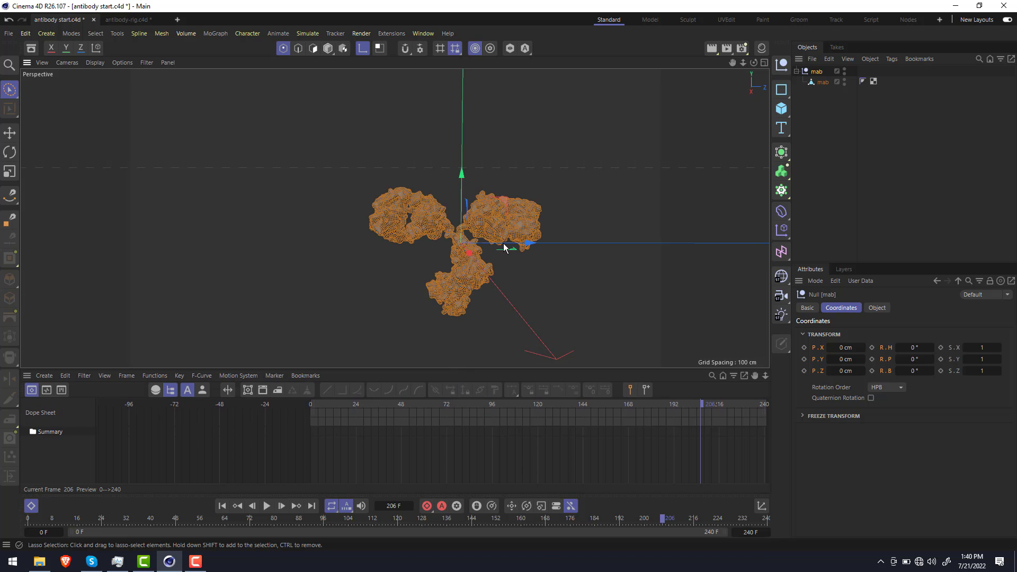
pyautogui.scroll(2, 467, 256)
pyautogui.keyDown('alt'); pyautogui.moveTo(467, 255); pyautogui.dragTo(469, 196); pyautogui.keyUp('alt')
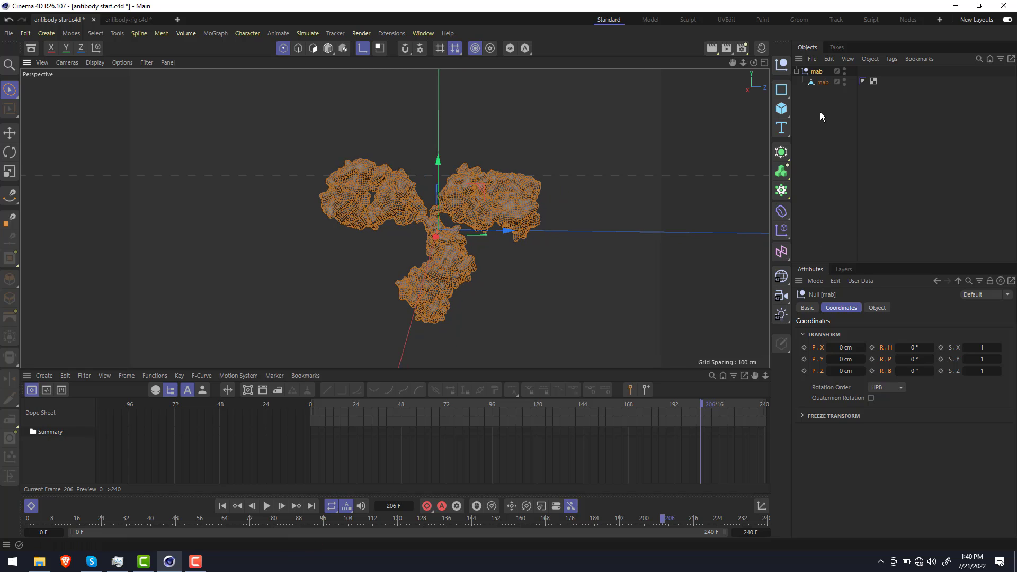
pyautogui.click(822, 82)
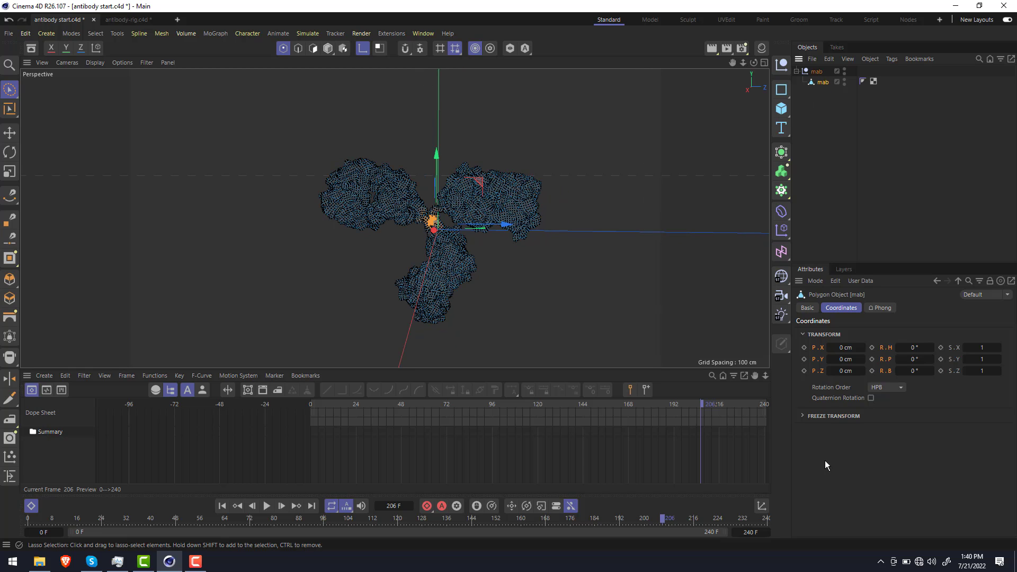
pyautogui.press('e')
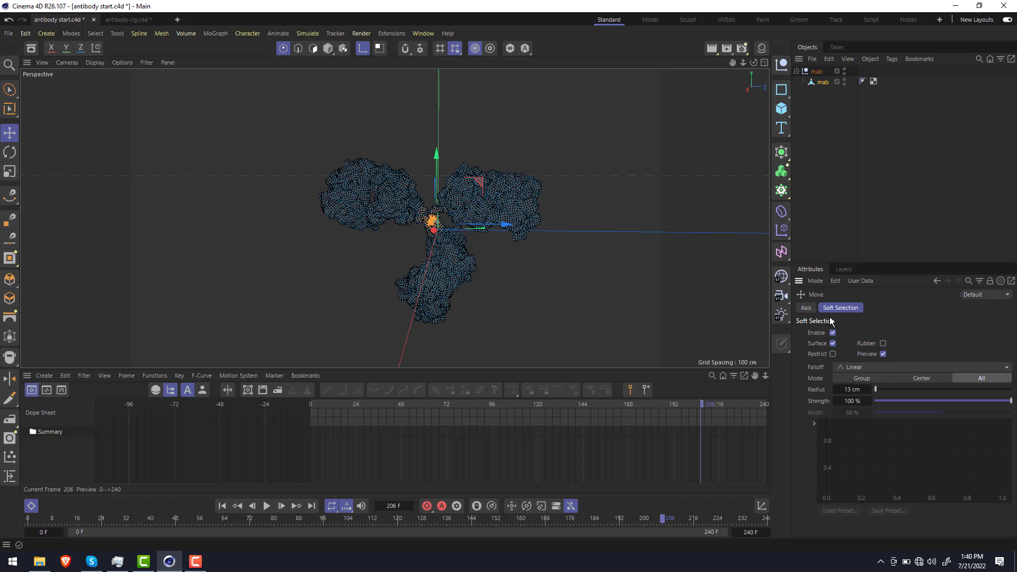
pyautogui.click(833, 333)
pyautogui.scroll(2, 461, 201)
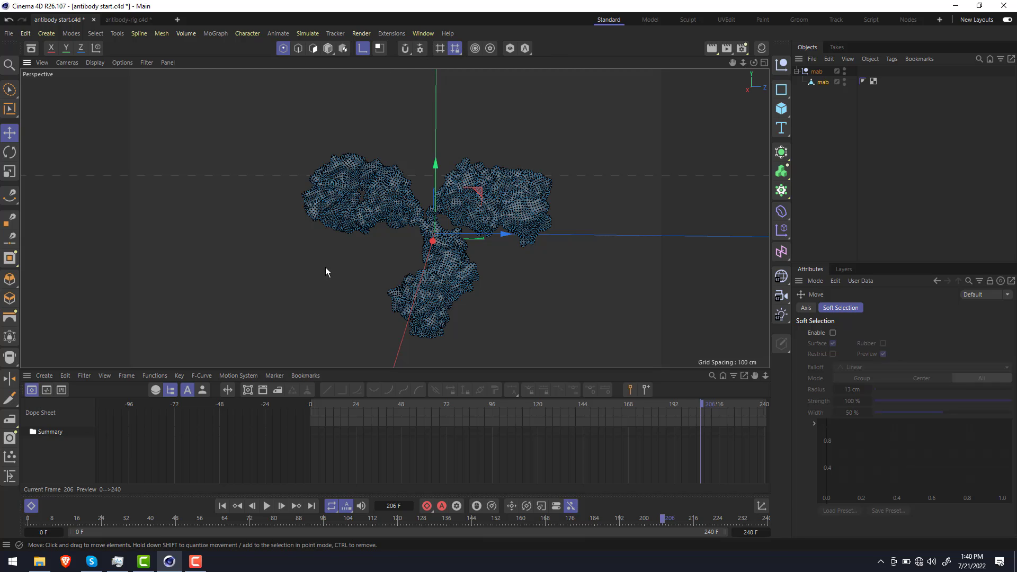
# Switch from the new layouts to the classic Standard layout and add a Bend deformer as a child of the mab mesh
pyautogui.click(1006, 19)
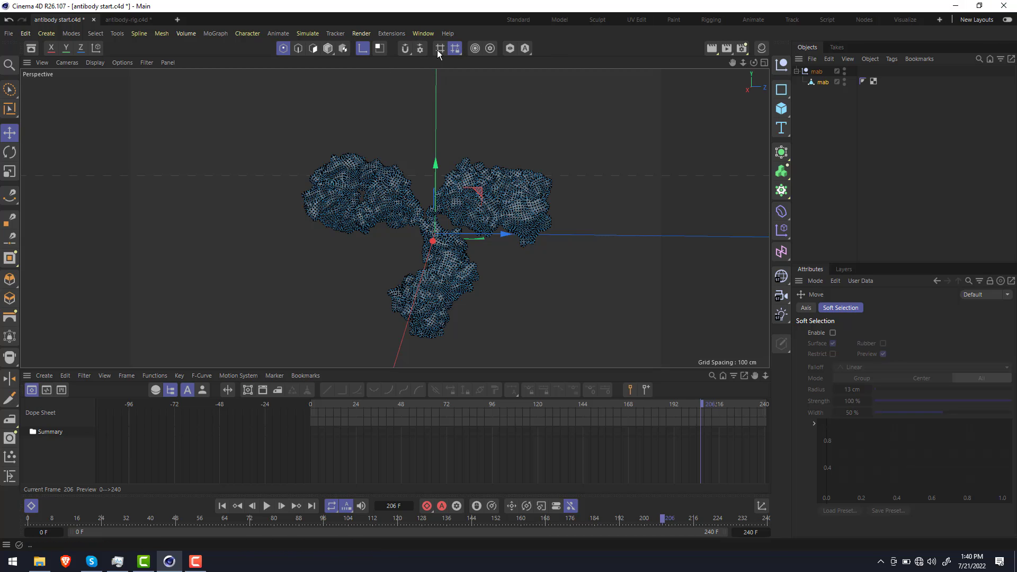
pyautogui.click(522, 19)
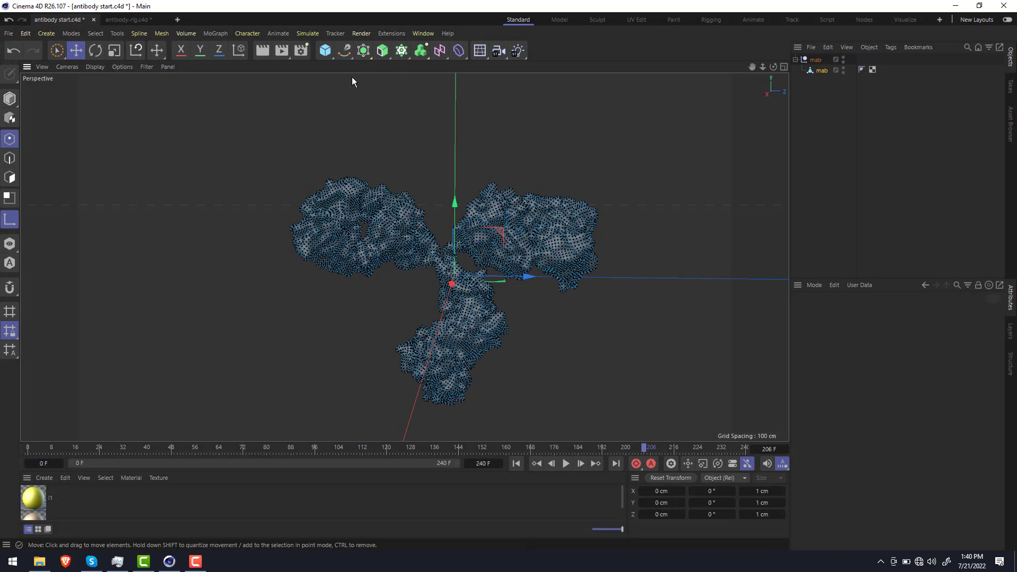
pyautogui.keyDown('shift'); pyautogui.click(458, 51); pyautogui.keyUp('shift')
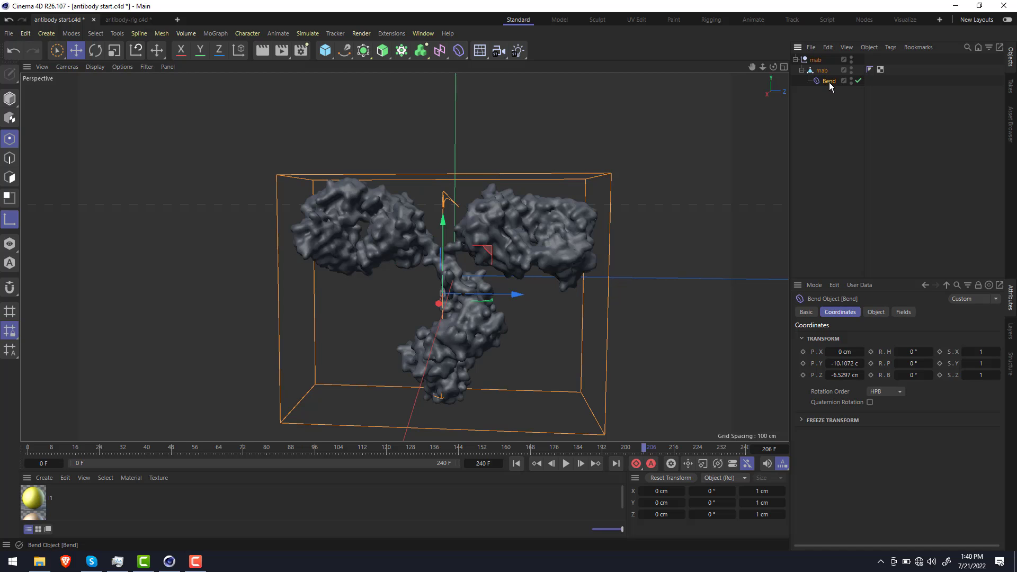
pyautogui.press('Delete')
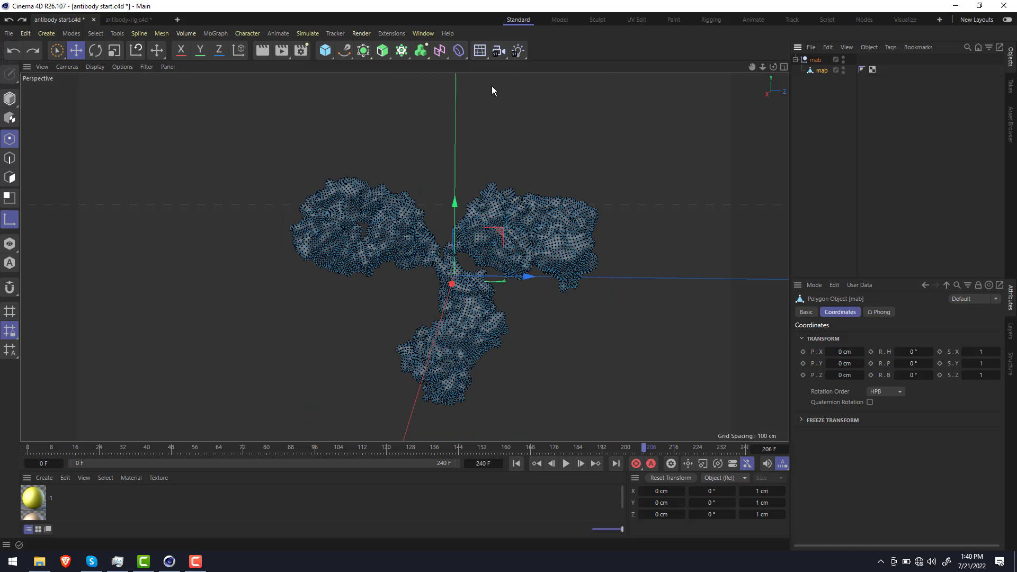
pyautogui.click(459, 51)
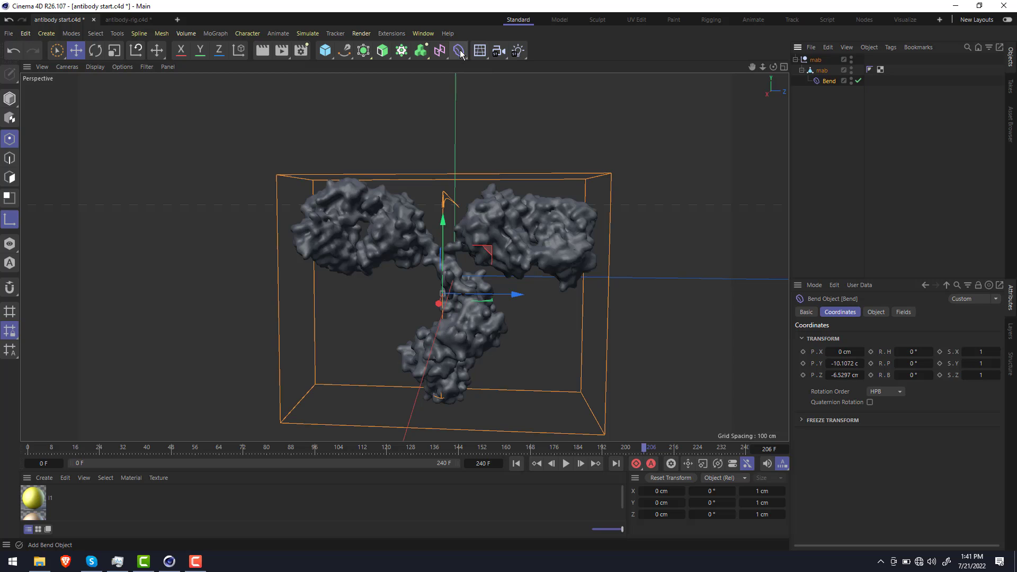
# Rotate the Bend deformer to about -56° pitch and shrink its box to about 10 × 17 × 22 cm
pyautogui.press('r')
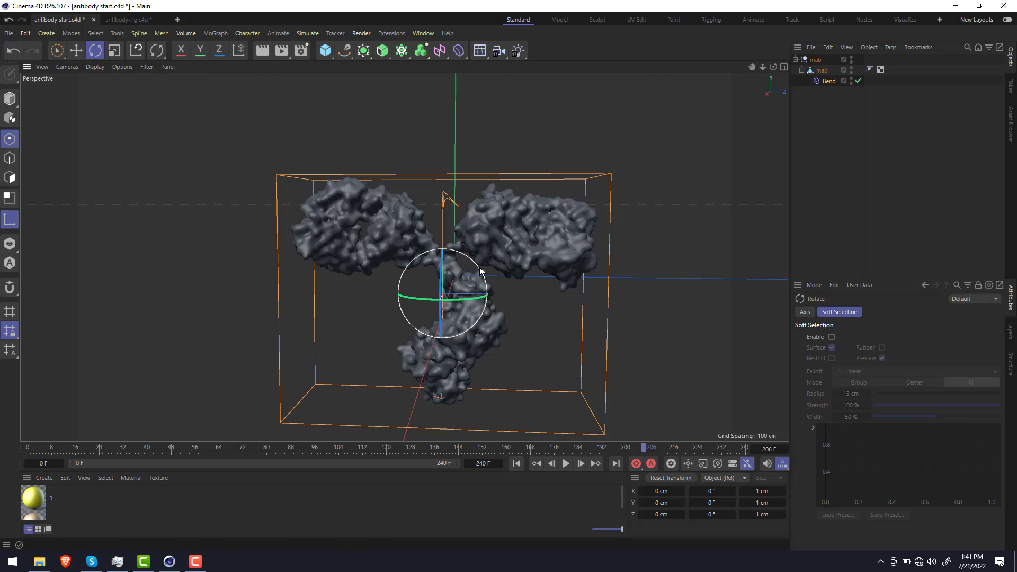
pyautogui.moveTo(485, 271); pyautogui.dragTo(491, 312)
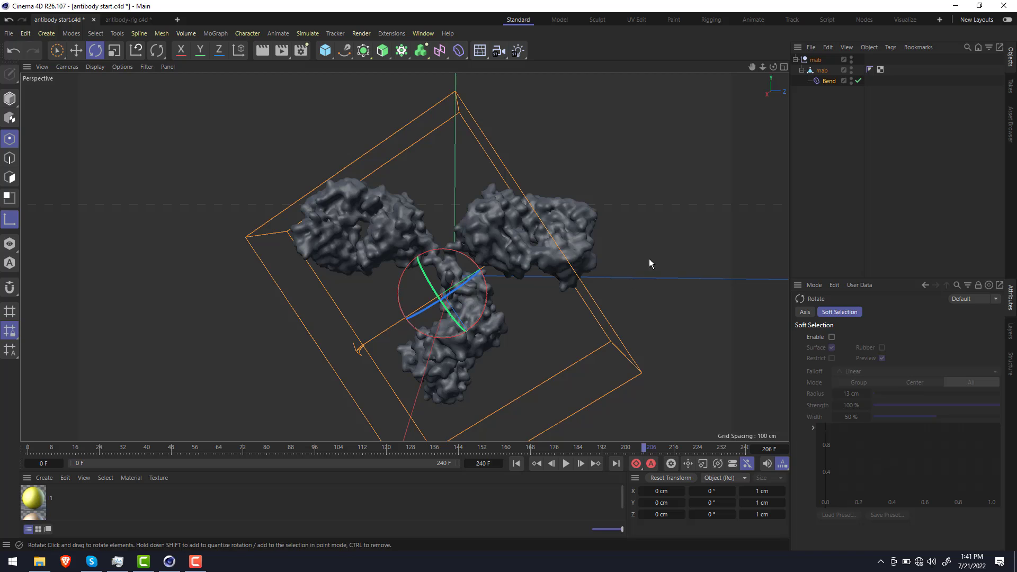
pyautogui.press('t')
pyautogui.moveTo(648, 253); pyautogui.dragTo(404, 382)
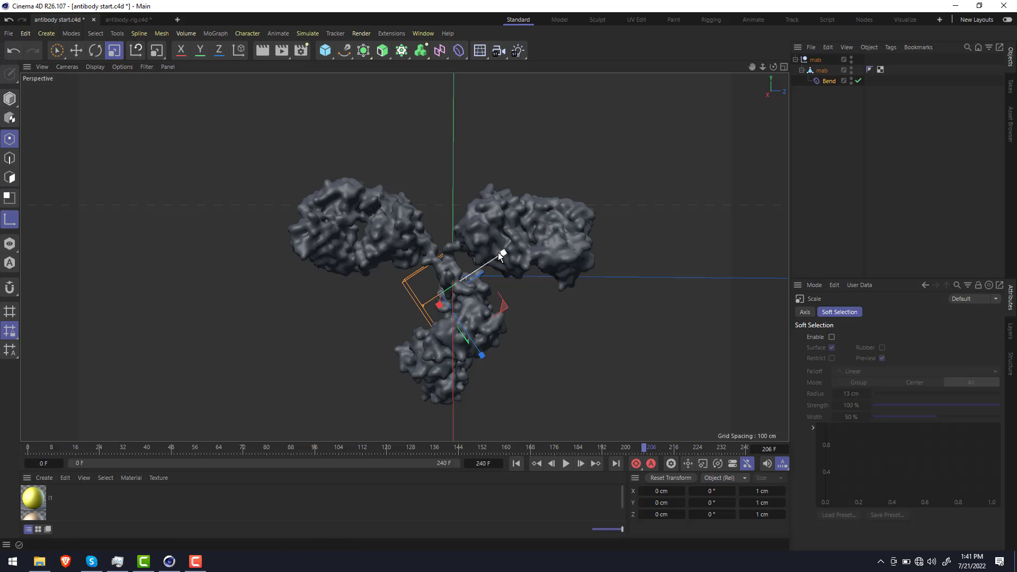
# Move the Bend deformer onto the hinge between the arms, at about Y 16.4 cm and Z -0.7 cm
pyautogui.press('e')
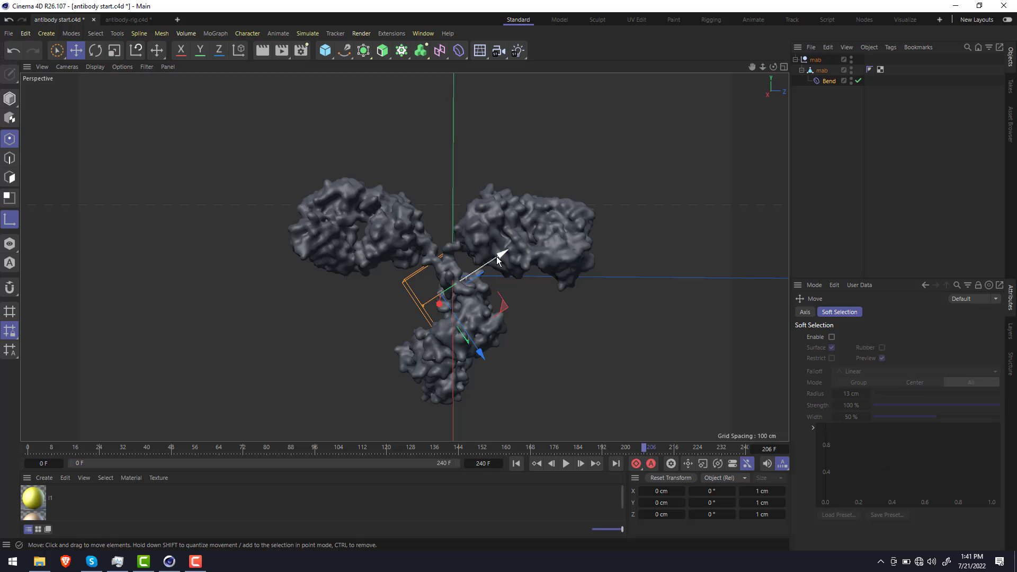
pyautogui.moveTo(479, 351); pyautogui.dragTo(427, 318)
pyautogui.press('t')
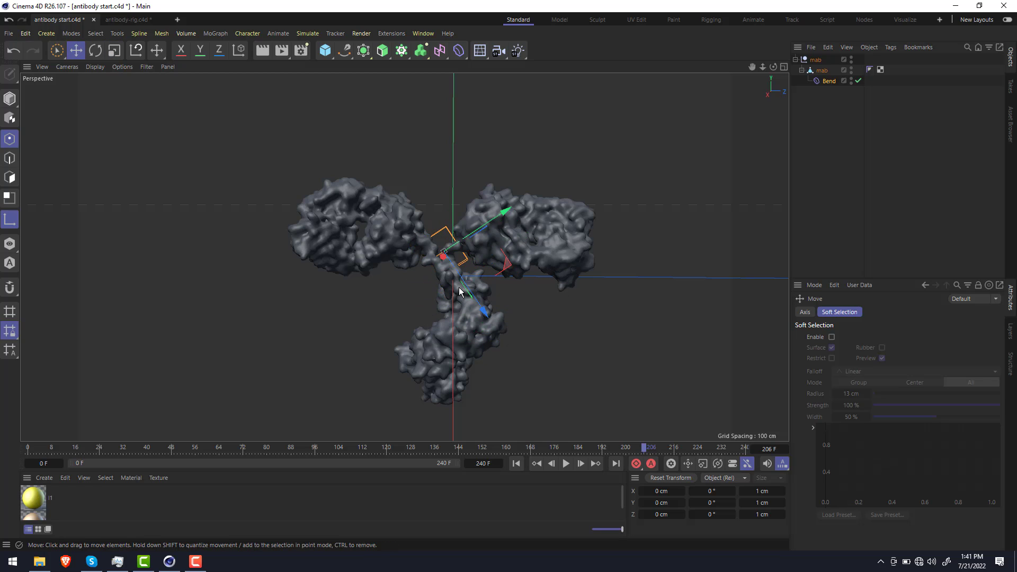
pyautogui.press('e')
pyautogui.scroll(5, 493, 238)
pyautogui.moveTo(488, 205); pyautogui.dragTo(501, 195)
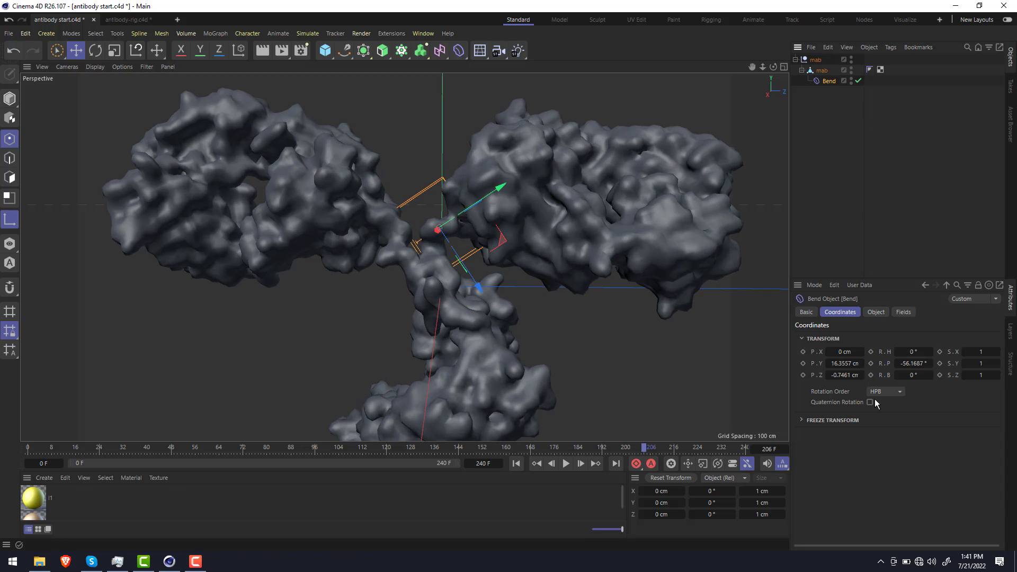
# Set the Bend strength to 39° and rotate the deformer at the hinge to change its bending direction
pyautogui.click(875, 313)
pyautogui.moveTo(885, 381); pyautogui.dragTo(947, 382)
pyautogui.keyDown('alt'); pyautogui.moveTo(477, 288); pyautogui.dragTo(317, 278); pyautogui.keyUp('alt')
pyautogui.press('r')
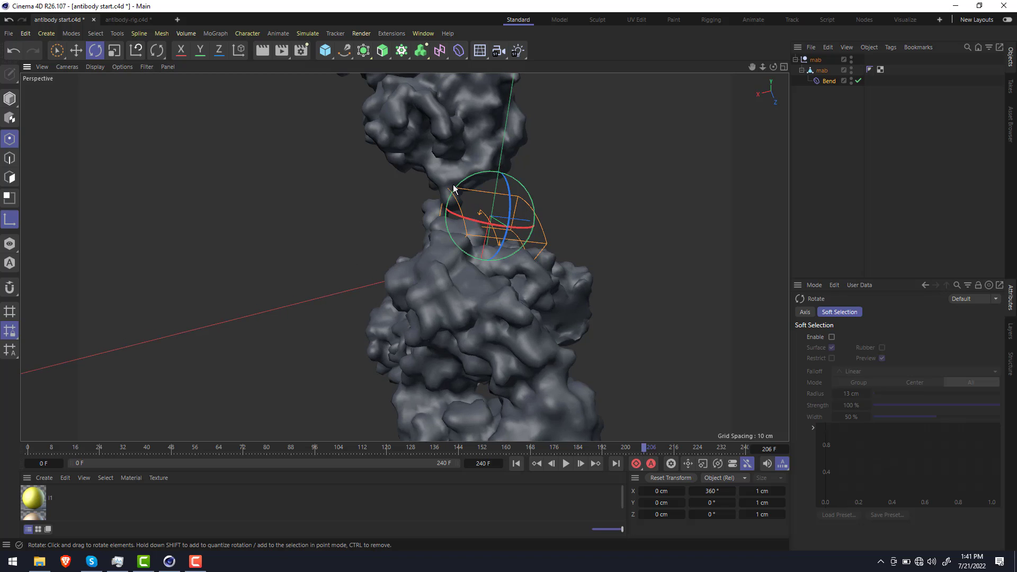
pyautogui.moveTo(463, 186); pyautogui.dragTo(455, 194)
pyautogui.keyDown('alt'); pyautogui.moveTo(423, 271); pyautogui.dragTo(391, 311); pyautogui.keyUp('alt')
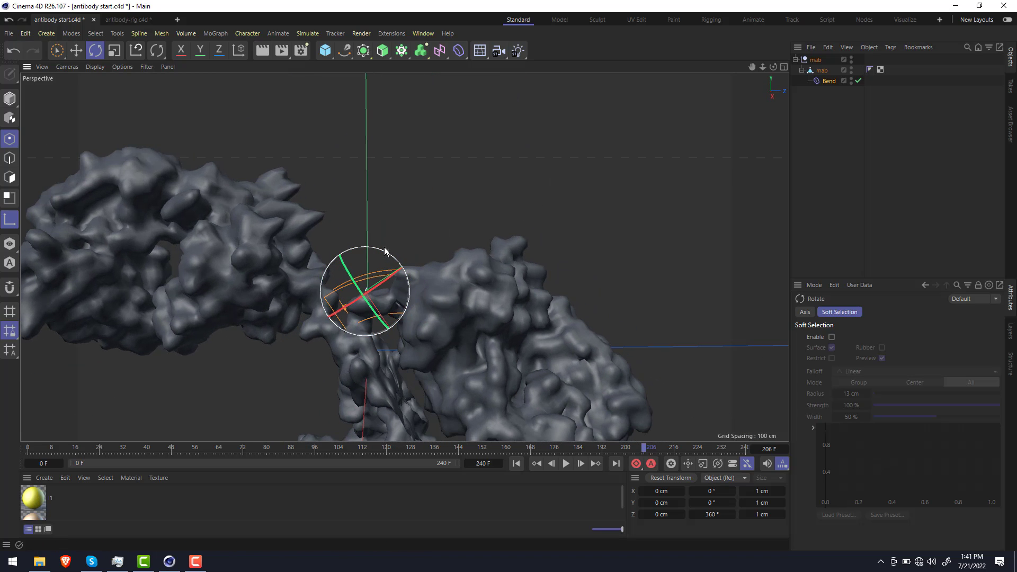
pyautogui.moveTo(387, 256)
pyautogui.mouseDown()
pyautogui.moveTo(381, 236)
pyautogui.moveTo(375, 241)
pyautogui.mouseUp()
pyautogui.keyDown('alt'); pyautogui.moveTo(375, 242); pyautogui.dragTo(477, 185); pyautogui.keyUp('alt')
# Set the Bend deformer's size to 5 cm on all three axes
pyautogui.click(826, 80)
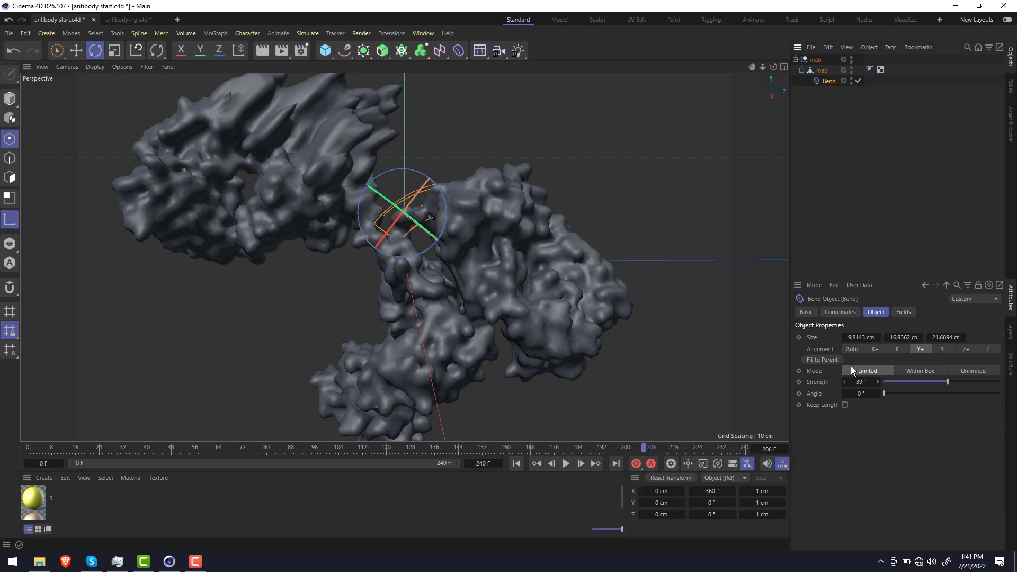
pyautogui.click(858, 338)
pyautogui.write('5')
pyautogui.press('Tab')
pyautogui.write('5')
pyautogui.press('Tab')
pyautogui.write('5')
pyautogui.press('Return')
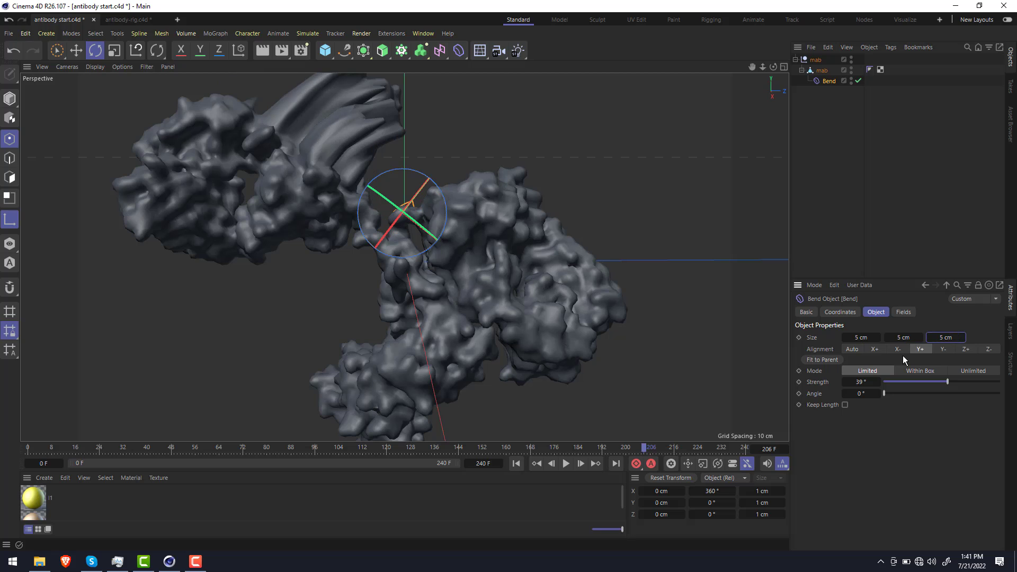
# Reduce the Bend strength to 13° and disable the deformer
pyautogui.keyDown('alt'); pyautogui.moveTo(502, 246); pyautogui.dragTo(535, 254); pyautogui.keyUp('alt')
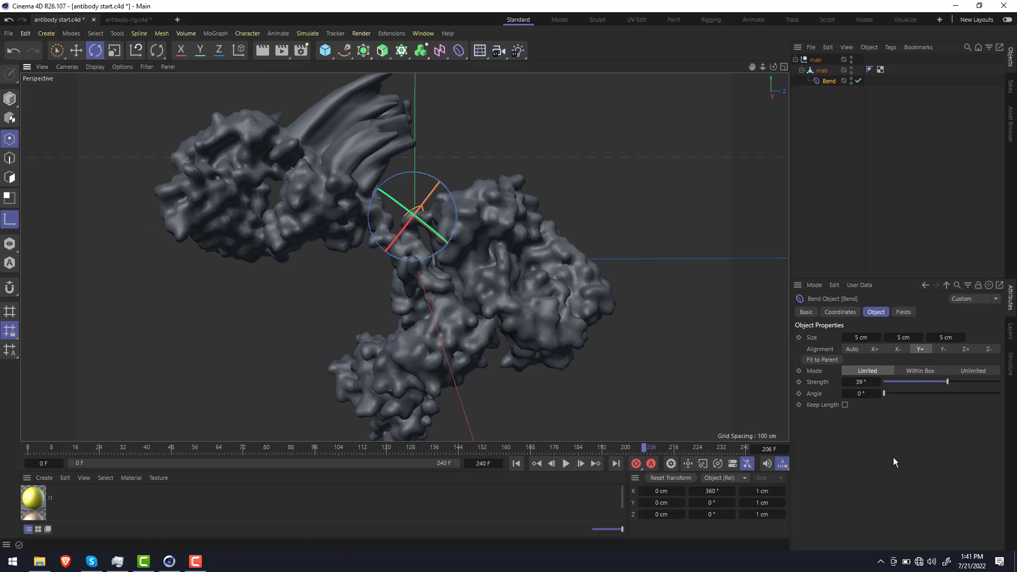
pyautogui.moveTo(942, 383); pyautogui.dragTo(944, 388)
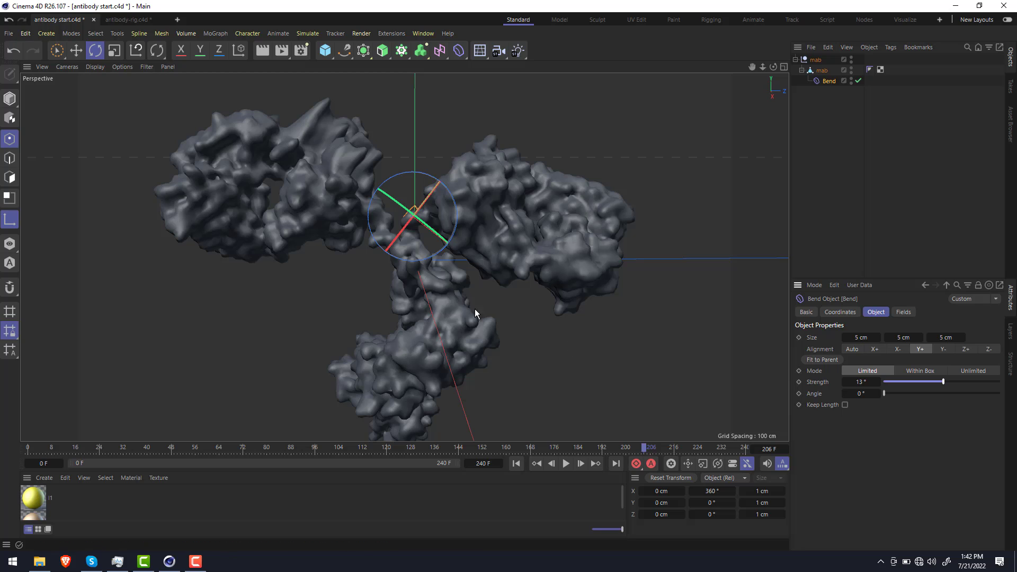
pyautogui.click(858, 80)
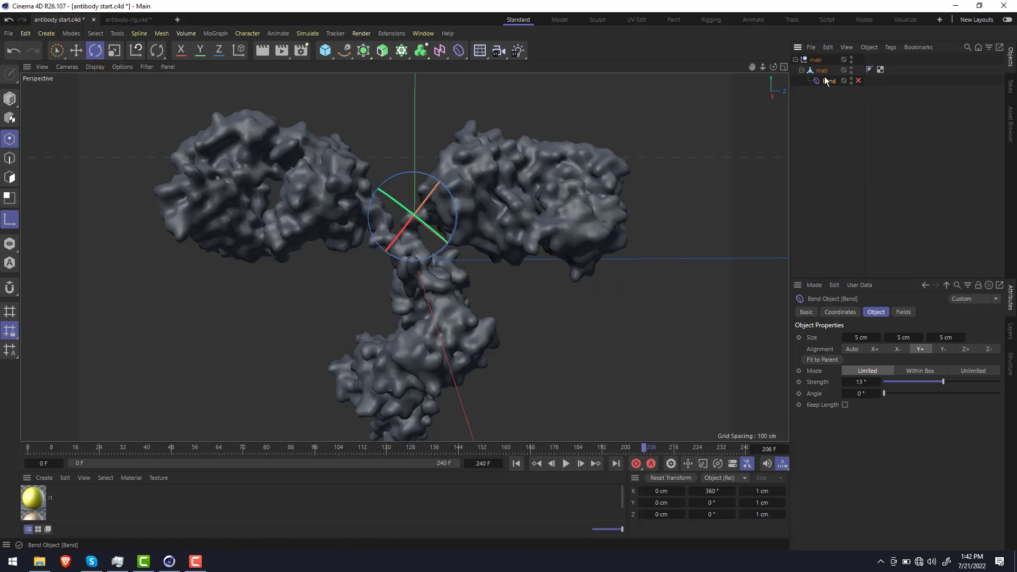
# Lasso-select all points of the right-hand arm on the mab mesh, from the hinge out to its tip
pyautogui.click(515, 198)
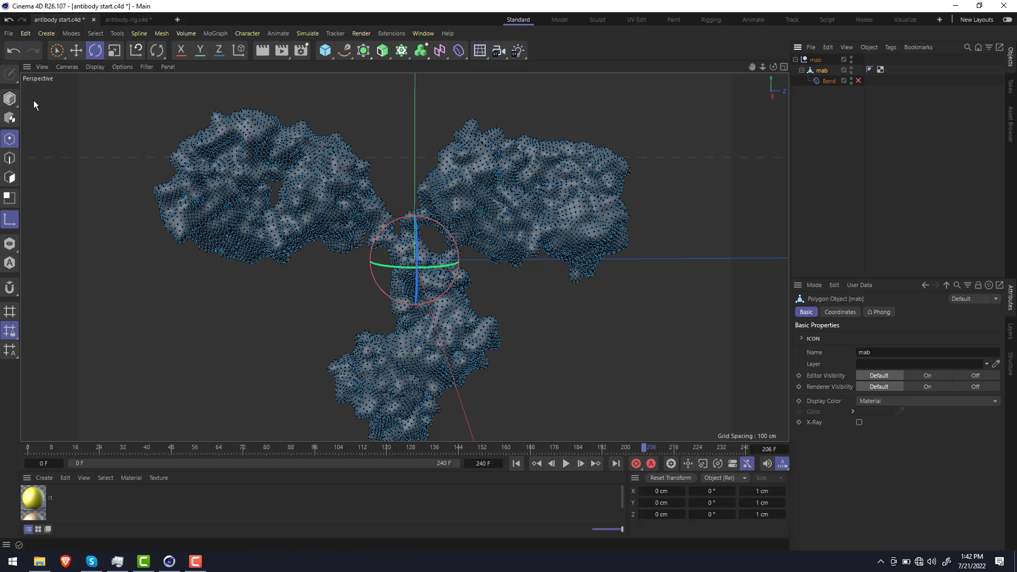
pyautogui.click(57, 51)
pyautogui.click(109, 106)
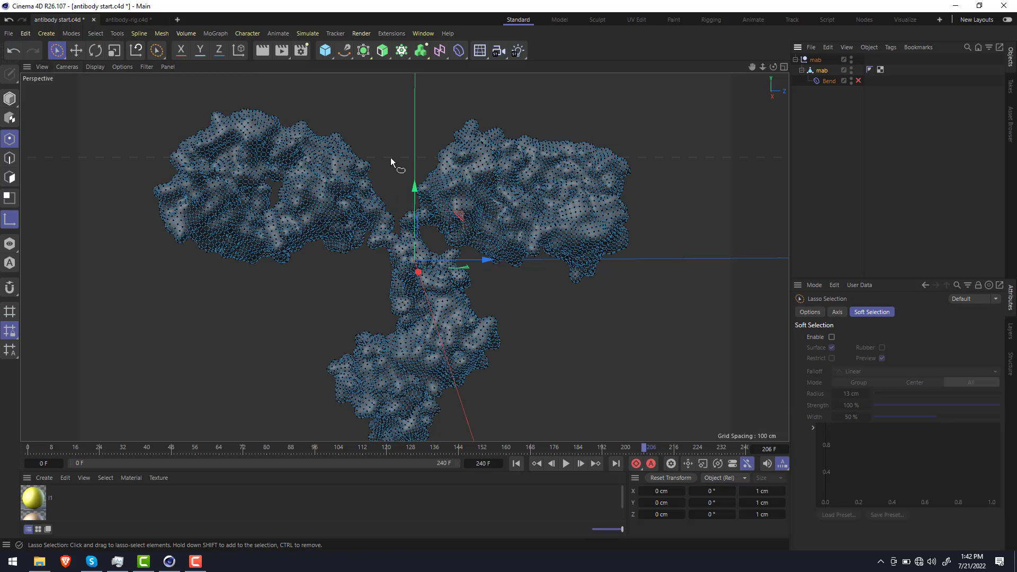
pyautogui.moveTo(492, 257)
pyautogui.mouseDown()
pyautogui.moveTo(646, 243)
pyautogui.moveTo(597, 95)
pyautogui.moveTo(479, 91)
pyautogui.mouseUp()
pyautogui.moveTo(614, 295)
pyautogui.keyDown('shift'); pyautogui.mouseDown()
pyautogui.moveTo(564, 312)
pyautogui.moveTo(618, 252)
pyautogui.mouseUp(); pyautogui.keyUp('shift')
pyautogui.keyDown('shift'); pyautogui.moveTo(568, 304); pyautogui.dragTo(617, 254); pyautogui.keyUp('shift')
pyautogui.moveTo(531, 238)
pyautogui.mouseDown()
pyautogui.moveTo(501, 239)
pyautogui.moveTo(477, 275)
pyautogui.moveTo(525, 280)
pyautogui.moveTo(530, 240)
pyautogui.moveTo(501, 200)
pyautogui.moveTo(527, 212)
pyautogui.moveTo(530, 239)
pyautogui.mouseUp()
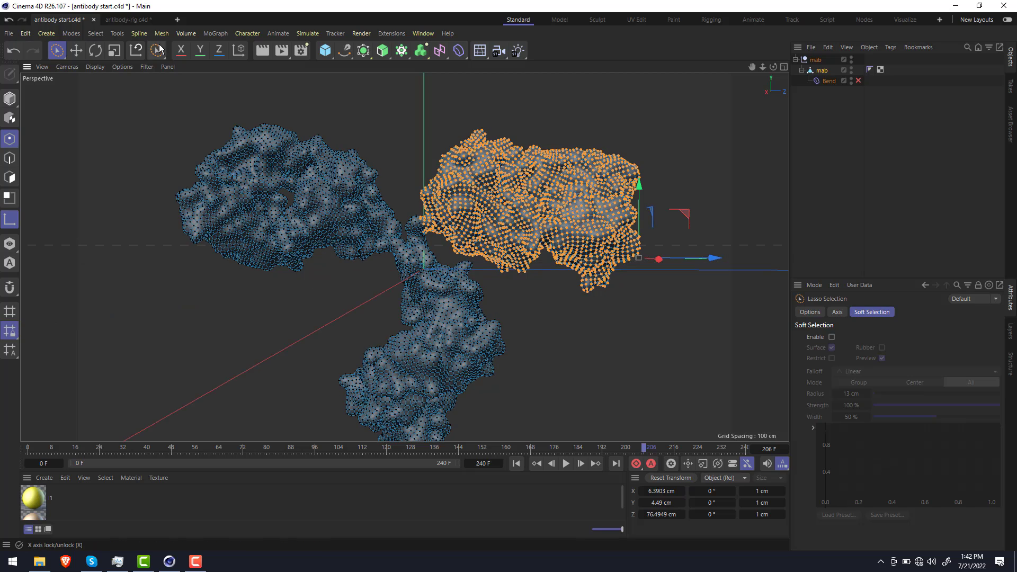
# Create a vertex map from the selected arm points by setting their vertex weight to 100% in Set mode
pyautogui.click(96, 33)
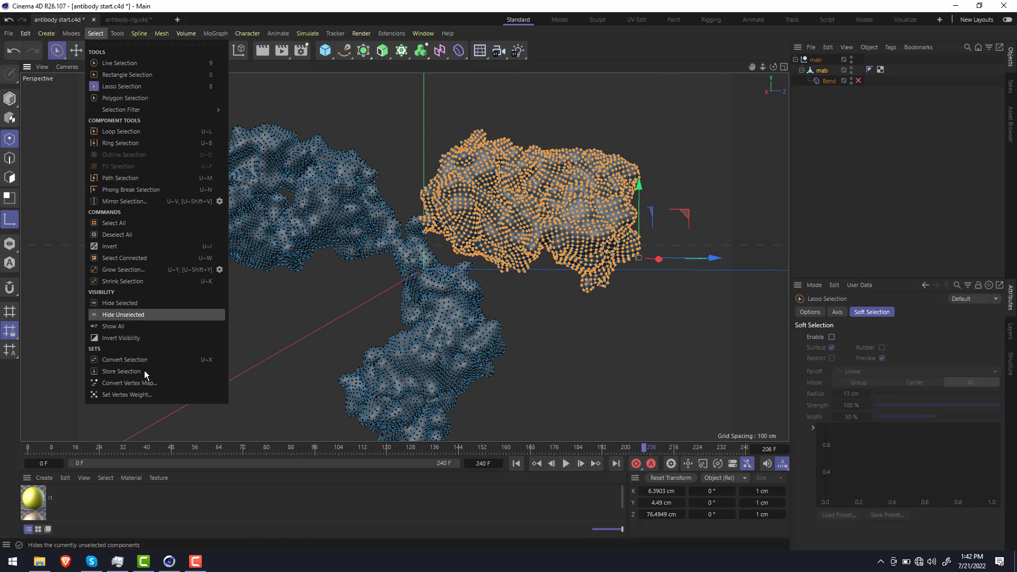
pyautogui.click(147, 395)
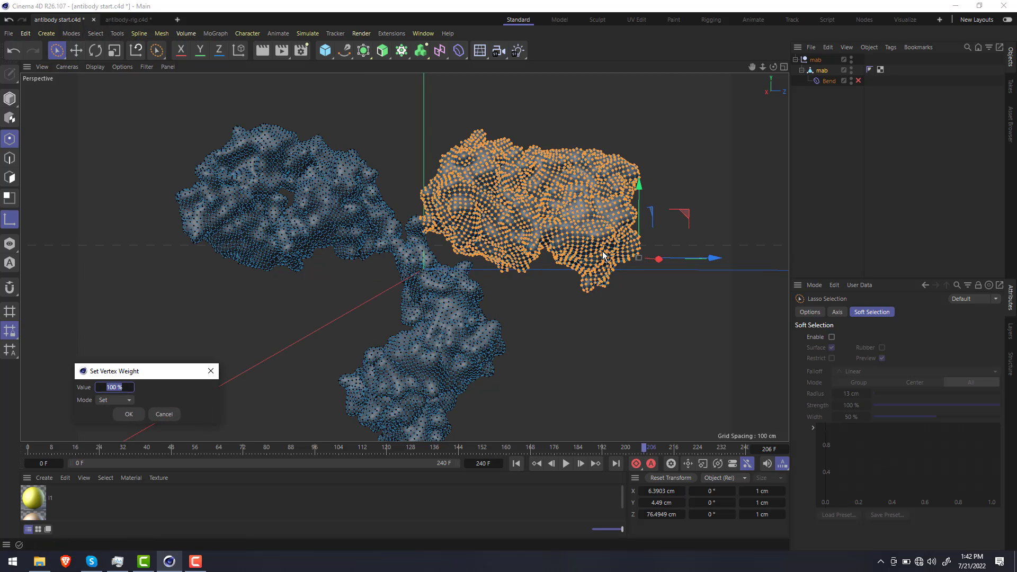
pyautogui.click(134, 413)
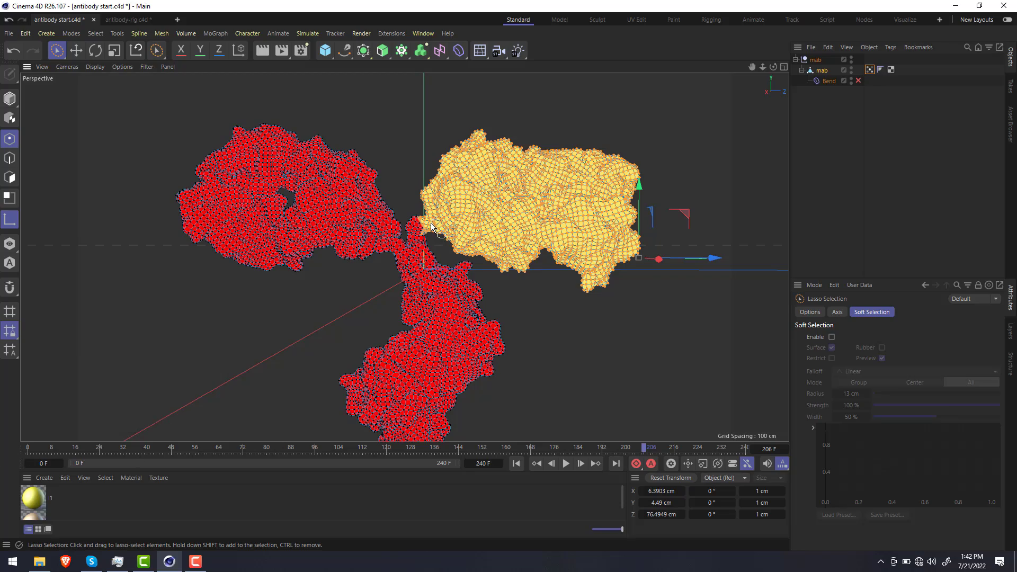
pyautogui.scroll(4, 469, 195)
pyautogui.scroll(5, 469, 196)
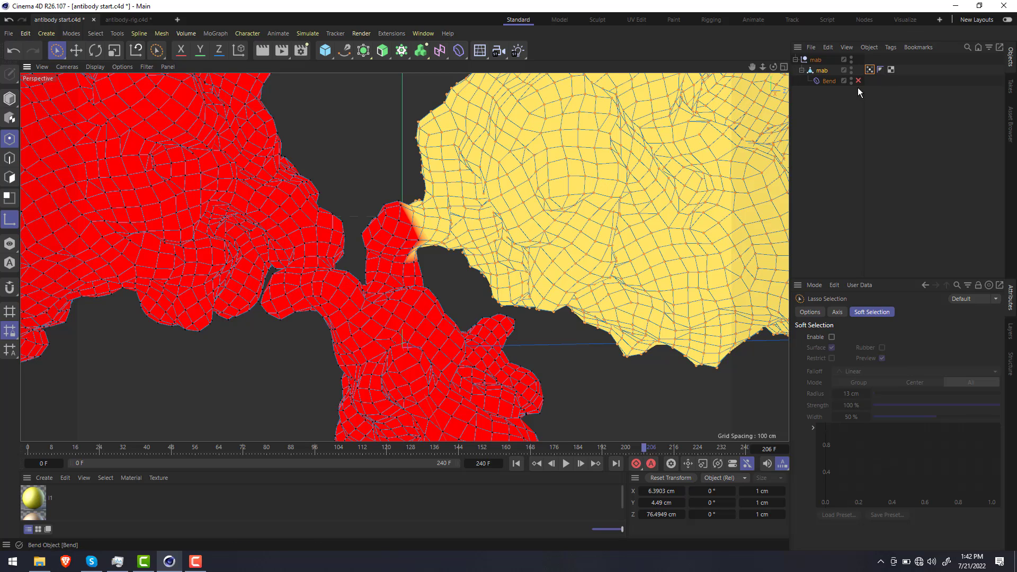
# Rename the mab mesh's new vertex map tag as arm 1
pyautogui.click(831, 80)
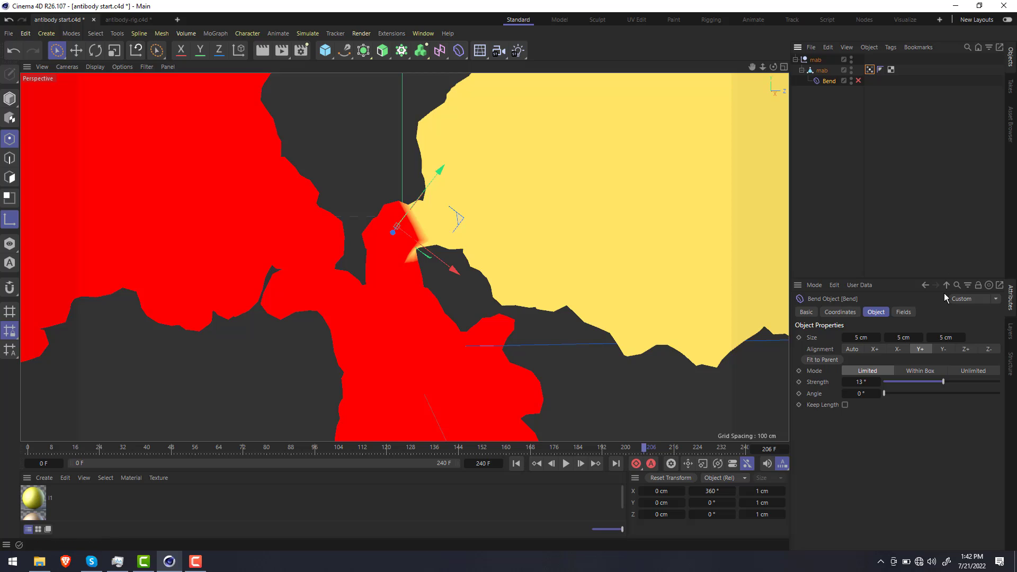
pyautogui.click(909, 314)
pyautogui.click(869, 70)
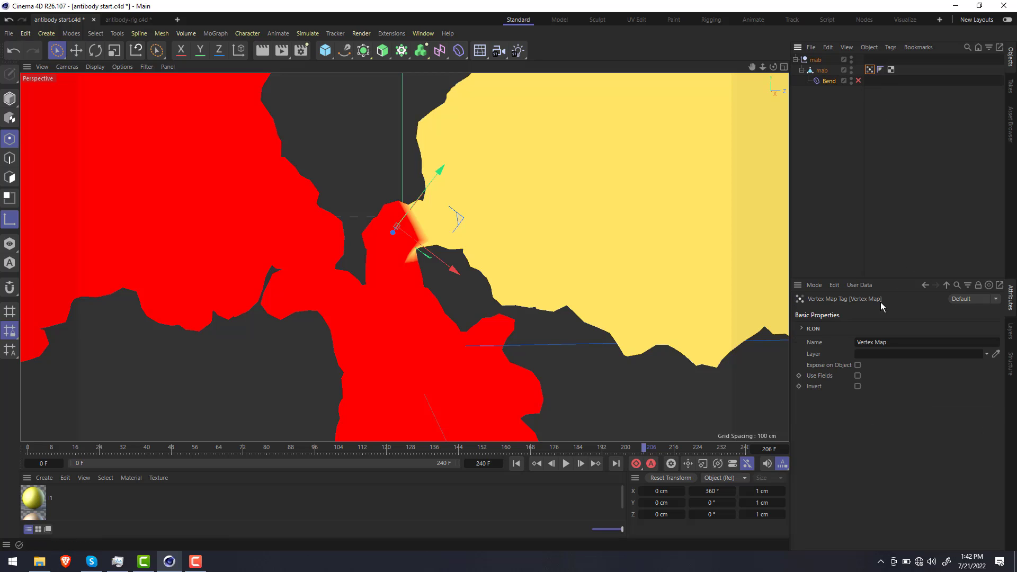
pyautogui.doubleClick(890, 341)
pyautogui.press('BackSpace')
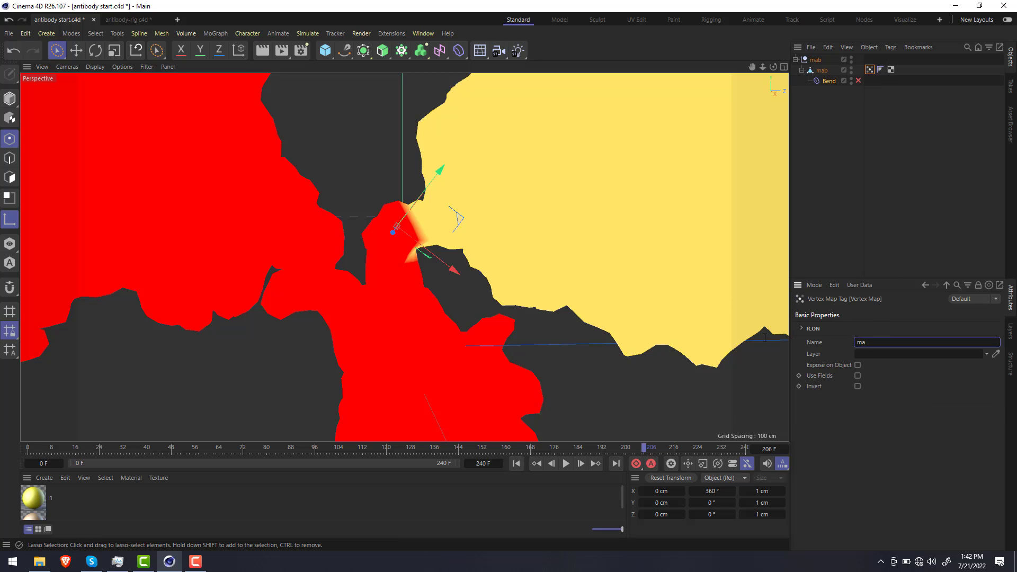
pyautogui.write('arm 1')
pyautogui.press('Return')
# Restrict the Bend deformer with the arm 1 vertex map as its field and enable the deformer
pyautogui.click(826, 83)
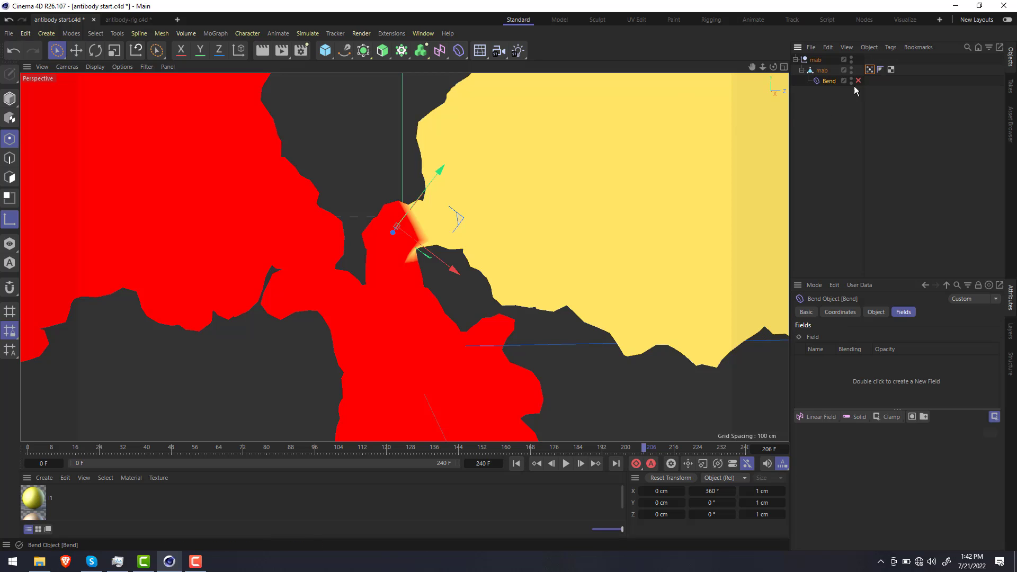
pyautogui.moveTo(843, 374); pyautogui.dragTo(843, 376)
pyautogui.click(857, 80)
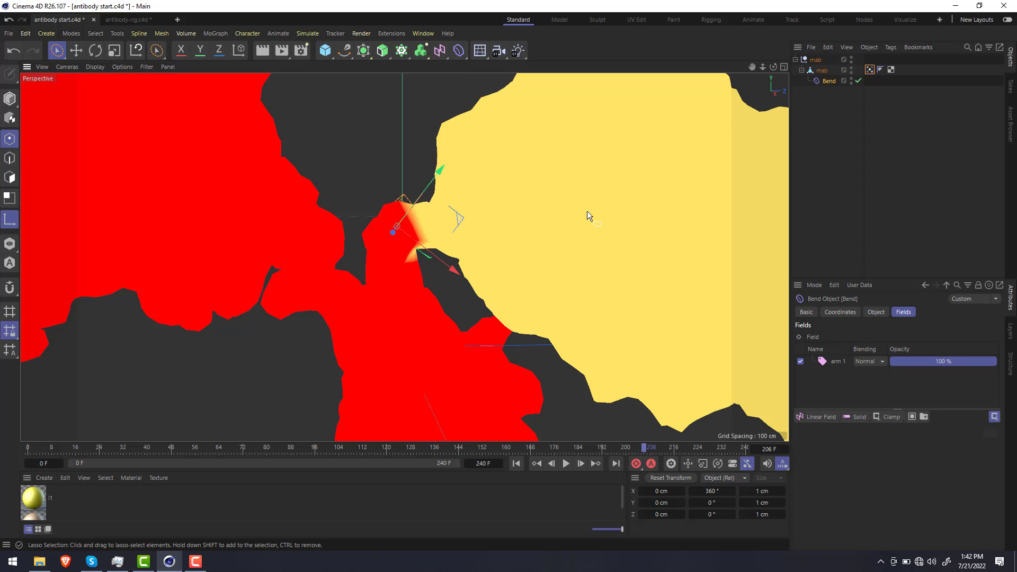
# Set the Bend strength to -46° to test the restricted bending of the arm
pyautogui.scroll(-5, 587, 211)
pyautogui.keyDown('alt'); pyautogui.moveTo(656, 224); pyautogui.dragTo(369, 124); pyautogui.keyUp('alt')
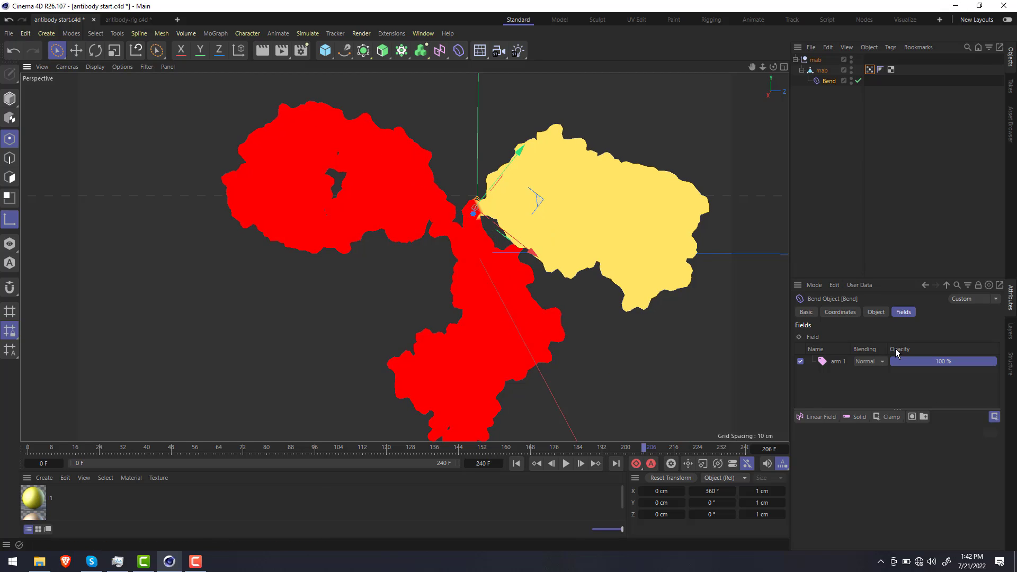
pyautogui.click(880, 313)
pyautogui.moveTo(942, 382); pyautogui.dragTo(934, 376)
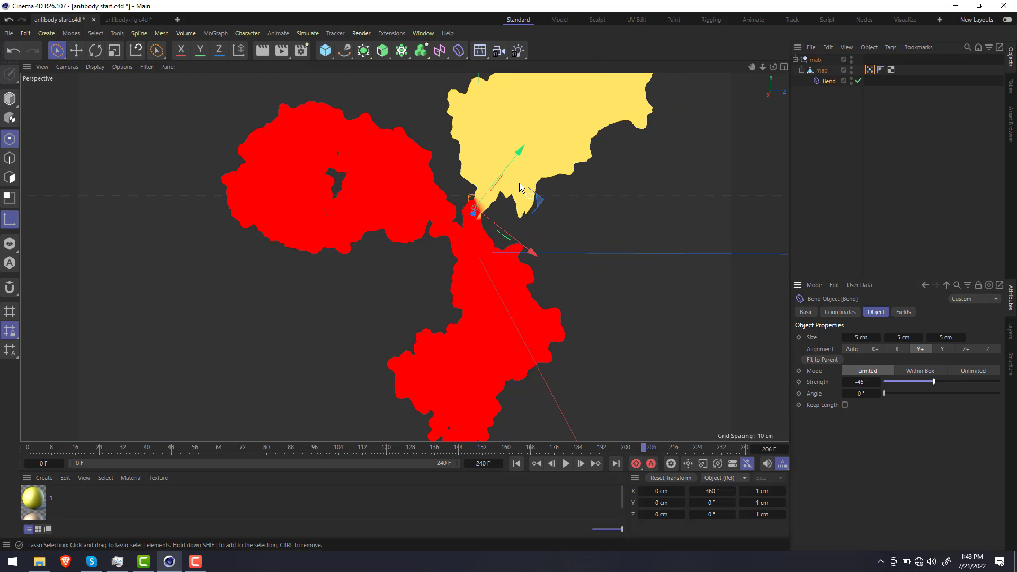
pyautogui.scroll(3, 514, 170)
pyautogui.scroll(-5, 508, 148)
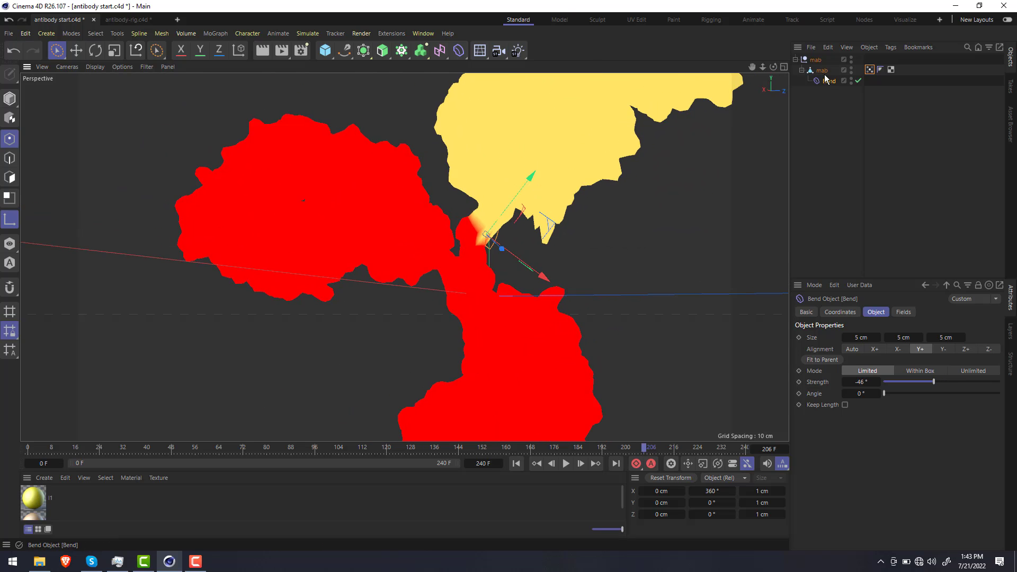
# Smooth the mesh's arm 1 vertex map with the Paint Tool in Smooth mode at 10, applying it to all points twice
pyautogui.click(543, 228)
pyautogui.scroll(4, 542, 228)
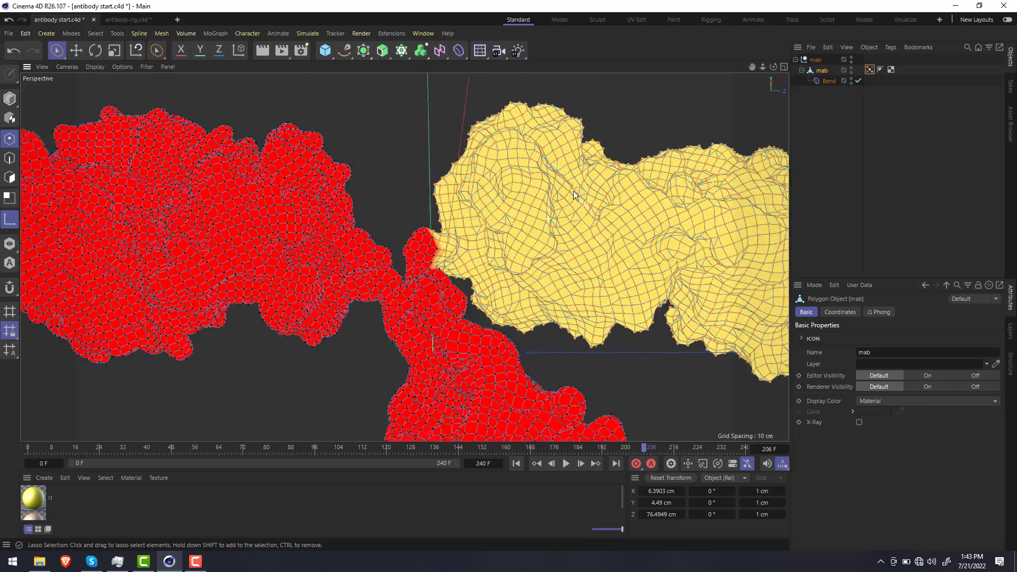
pyautogui.scroll(-2, 507, 256)
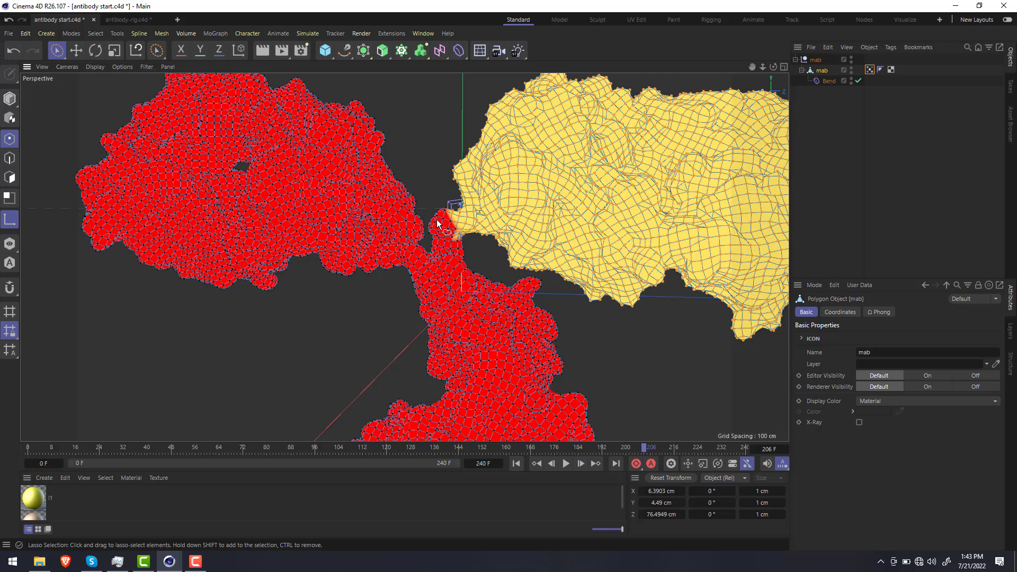
pyautogui.scroll(2, 493, 206)
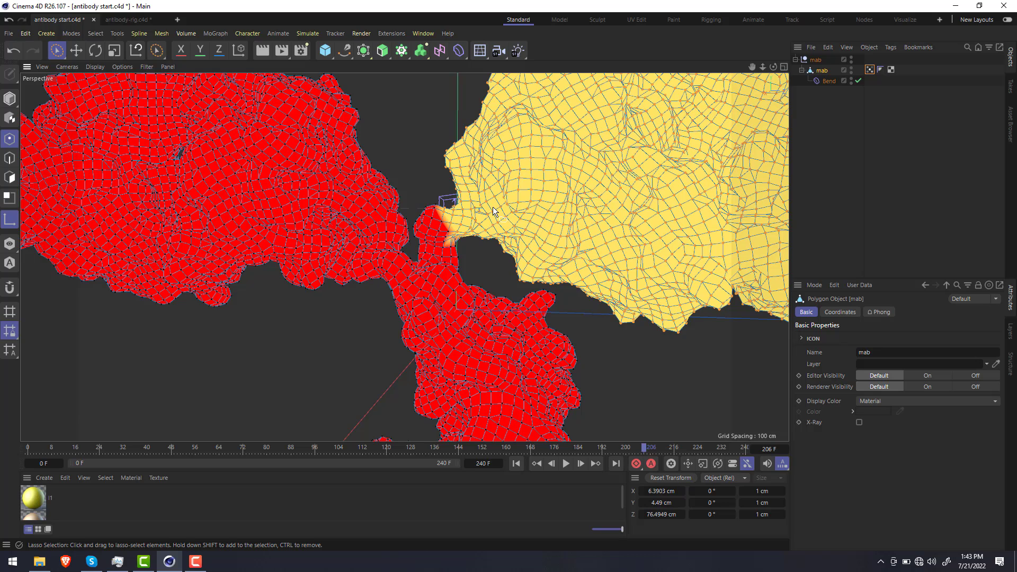
pyautogui.hotkey('shift', 'c')
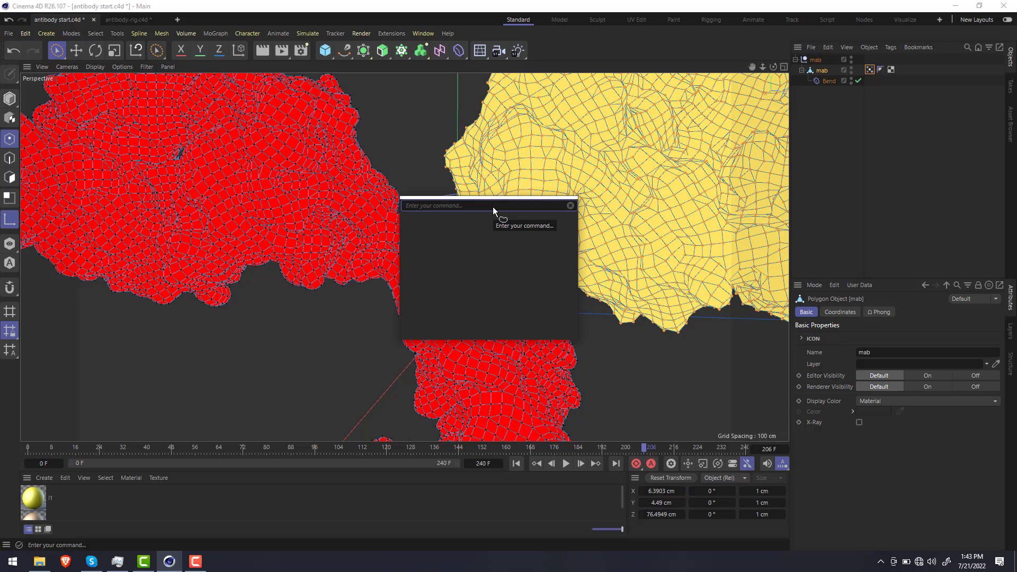
pyautogui.write('paint to')
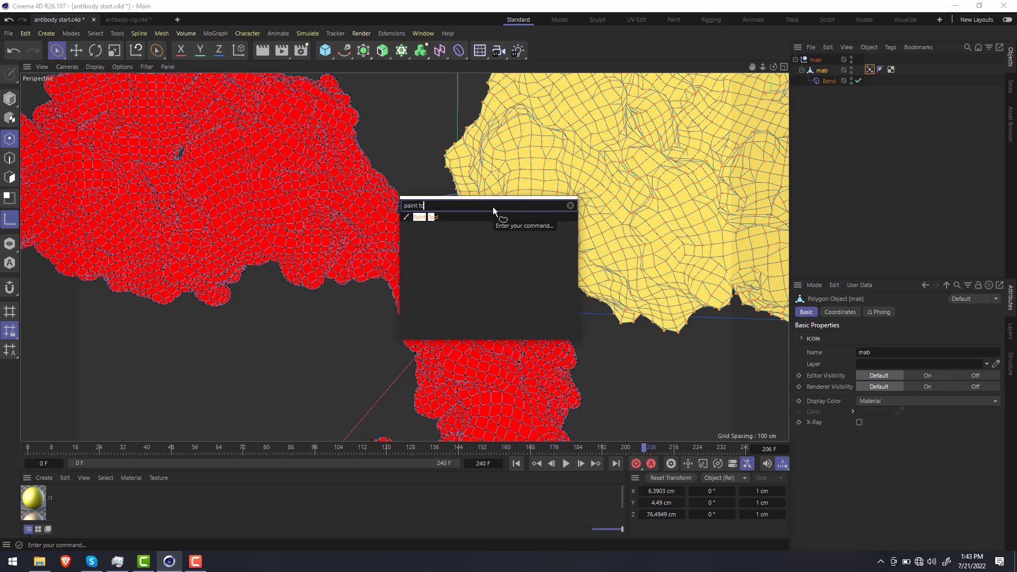
pyautogui.press('Return')
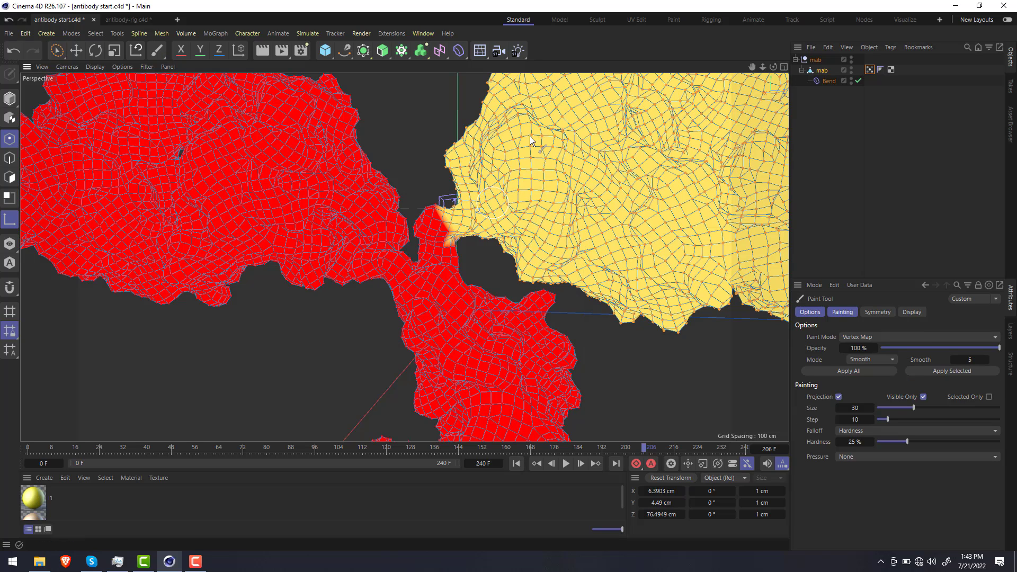
pyautogui.click(884, 360)
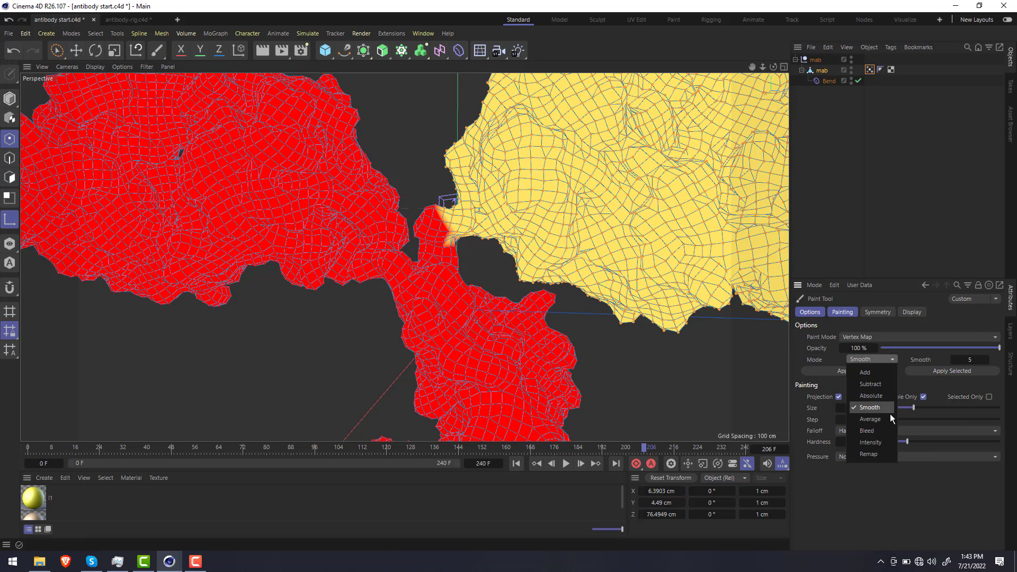
pyautogui.click(889, 406)
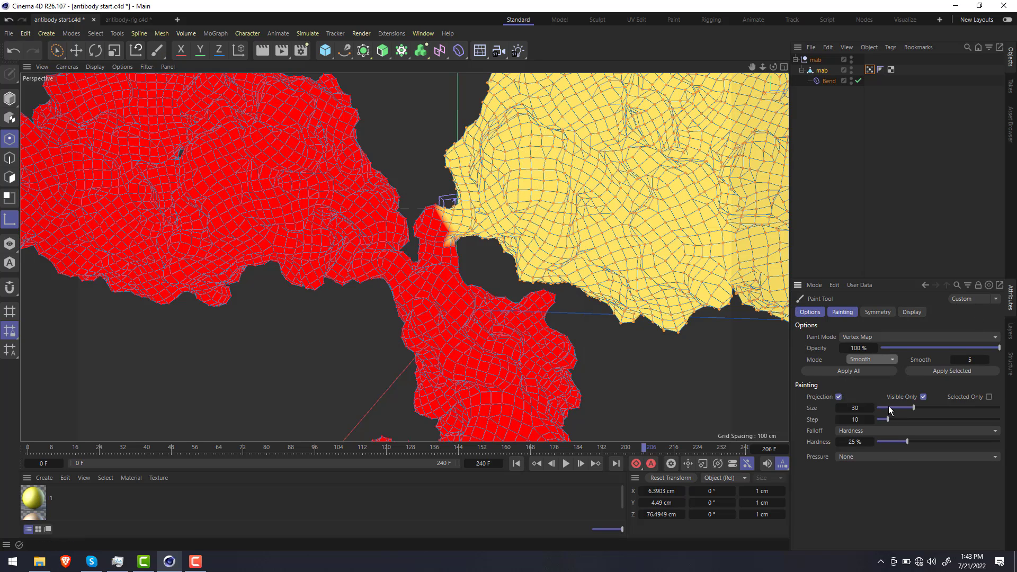
pyautogui.click(974, 359)
pyautogui.write('10')
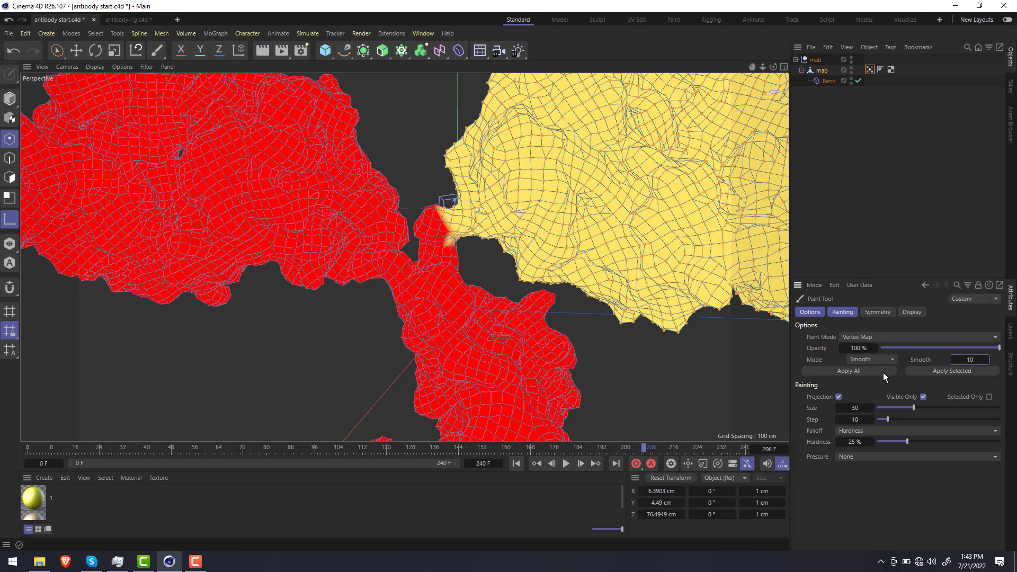
pyautogui.click(869, 372)
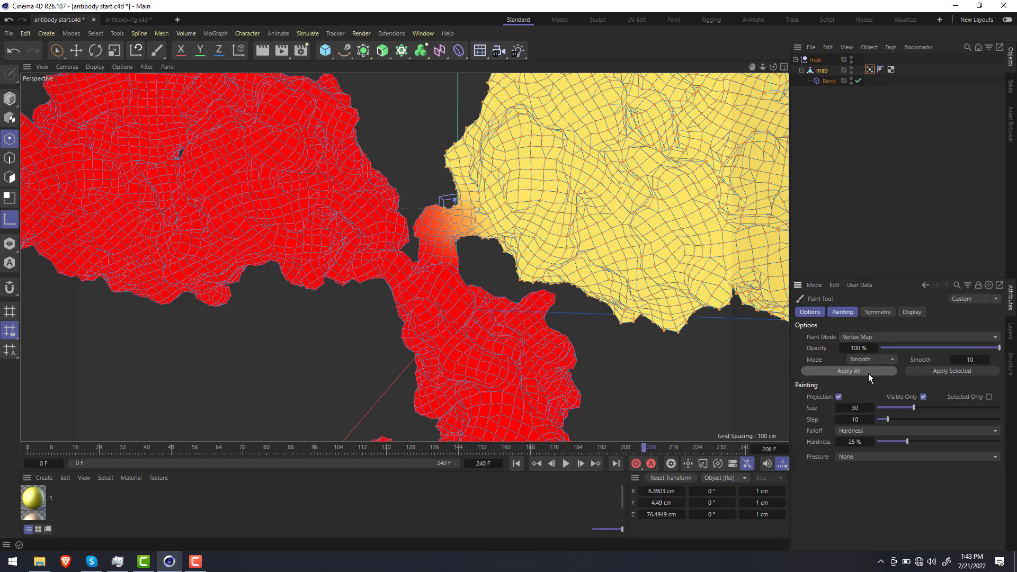
pyautogui.click(869, 373)
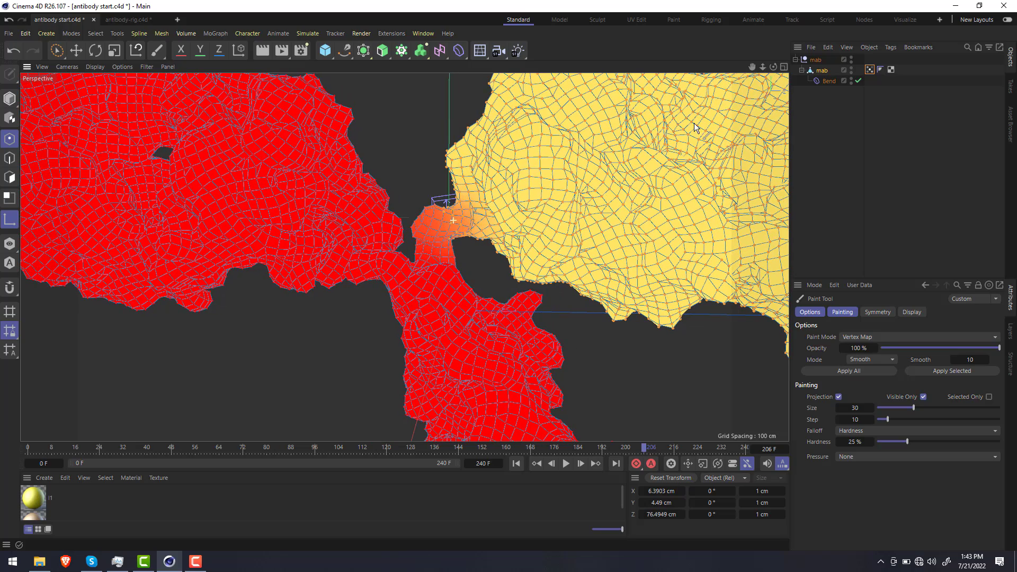
# Set the Bend strength to 3° and rename the deformer as arm 1
pyautogui.click(825, 80)
pyautogui.moveTo(934, 383); pyautogui.dragTo(942, 386)
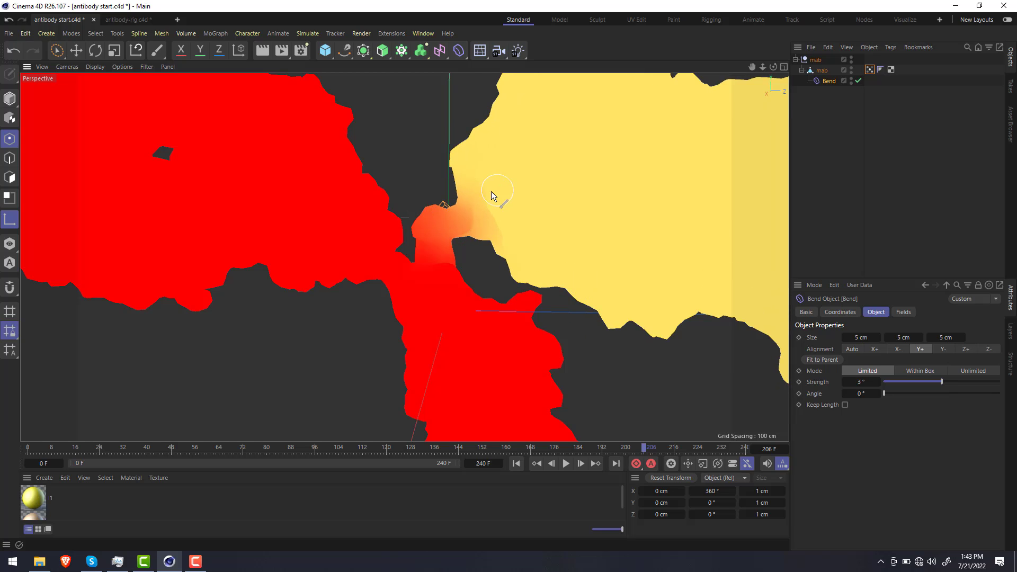
pyautogui.scroll(-3, 491, 192)
pyautogui.doubleClick(830, 81)
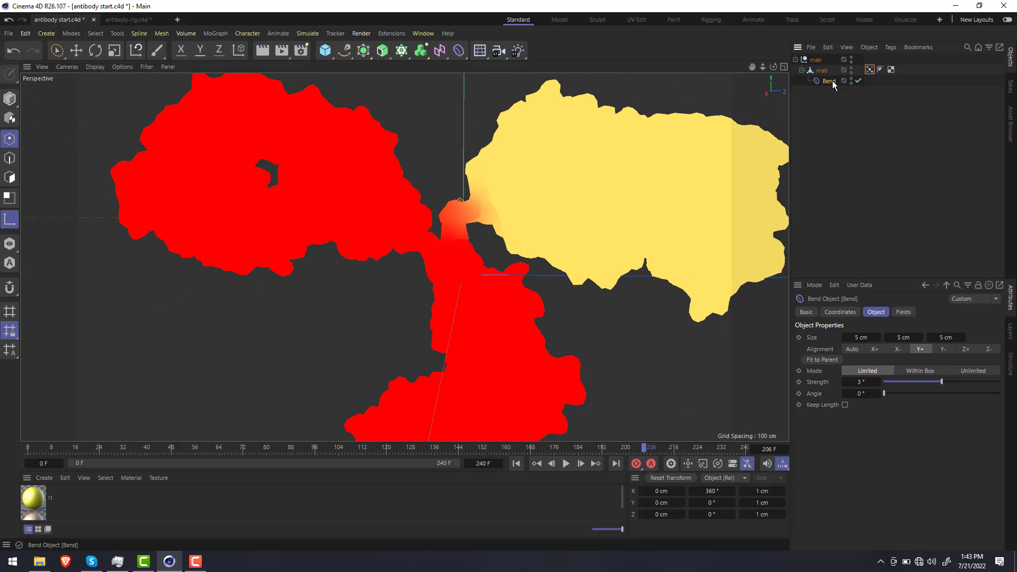
pyautogui.write('arm 1')
pyautogui.press('Return')
# Add a second Bend deformer and scale it down to roughly the size of the antibody's hinge region
pyautogui.click(415, 262)
pyautogui.scroll(-2, 416, 262)
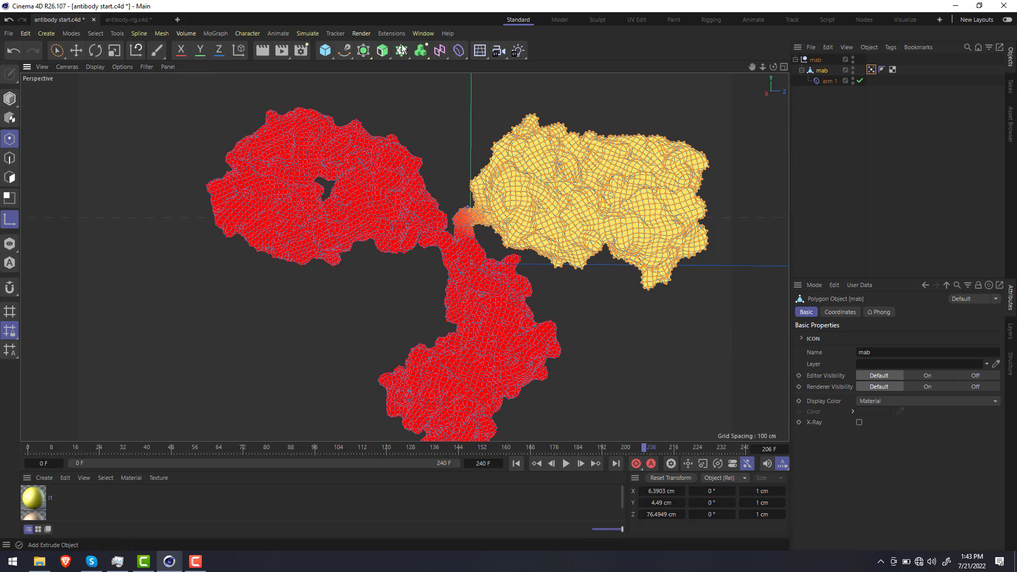
pyautogui.click(458, 52)
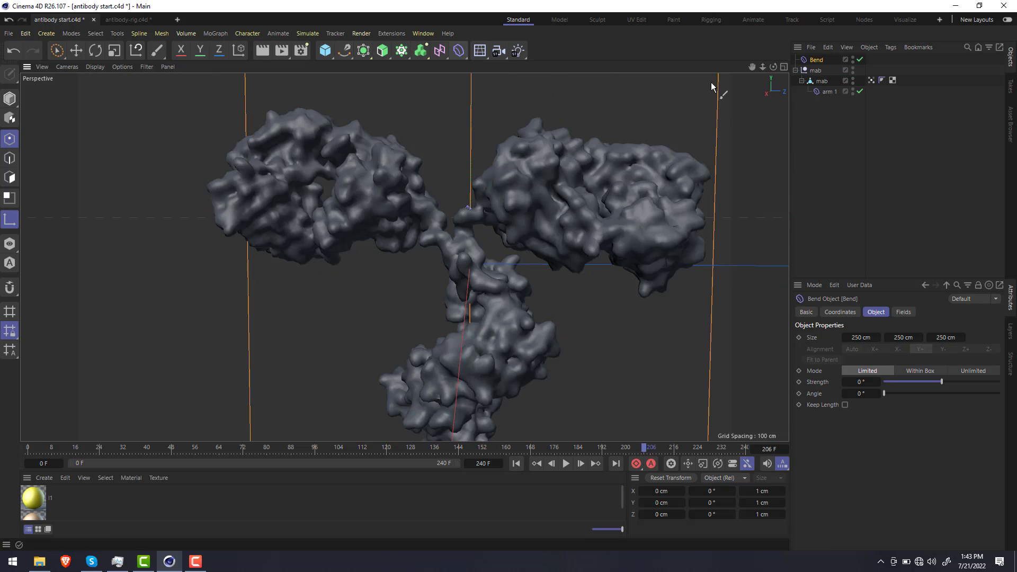
pyautogui.scroll(-3, 438, 221)
pyautogui.press('t')
pyautogui.moveTo(497, 228); pyautogui.dragTo(177, 382)
pyautogui.press('p')
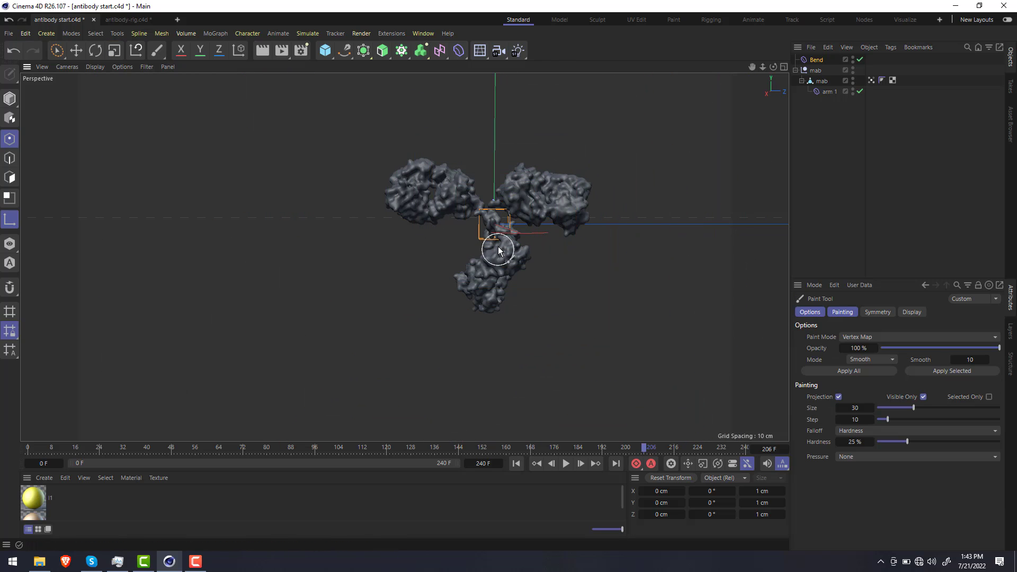
# Place the new Bend deformer at the left arm's hinge, tilted along the arm, and scale it to about 15.3 cm per axis
pyautogui.scroll(5, 496, 193)
pyautogui.moveTo(503, 170); pyautogui.dragTo(439, 191)
pyautogui.press('e')
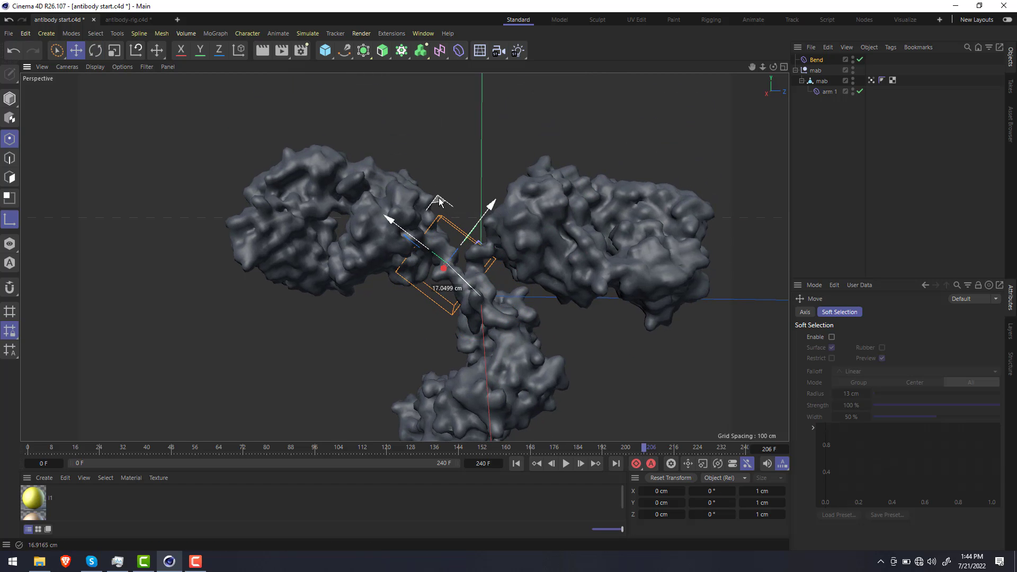
pyautogui.press('t')
pyautogui.moveTo(554, 255); pyautogui.dragTo(447, 313)
pyautogui.press('e')
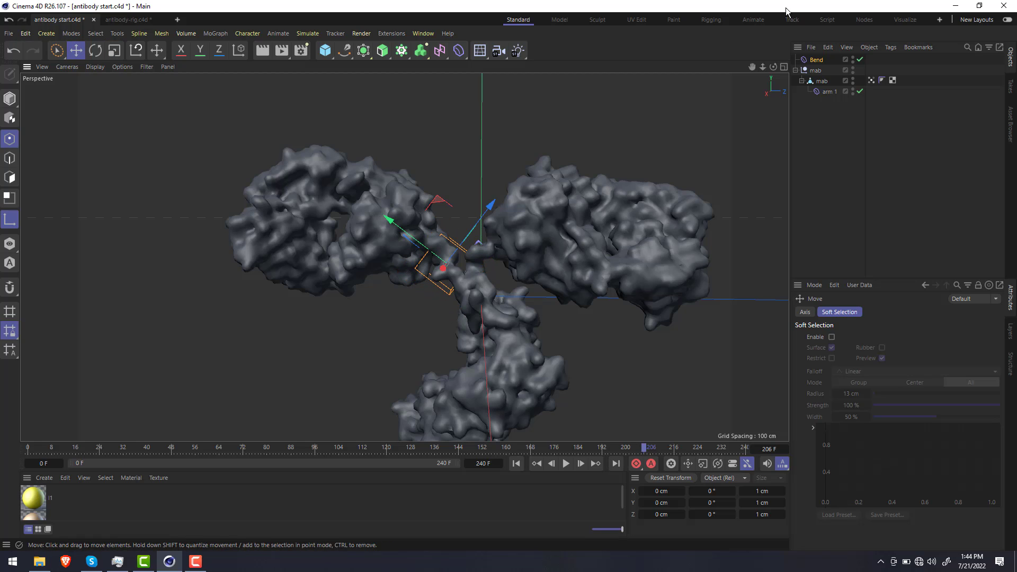
# Make the new Bend deformer a child of the mab mesh above arm 1 and enable Keep Length
pyautogui.moveTo(820, 61); pyautogui.dragTo(824, 84)
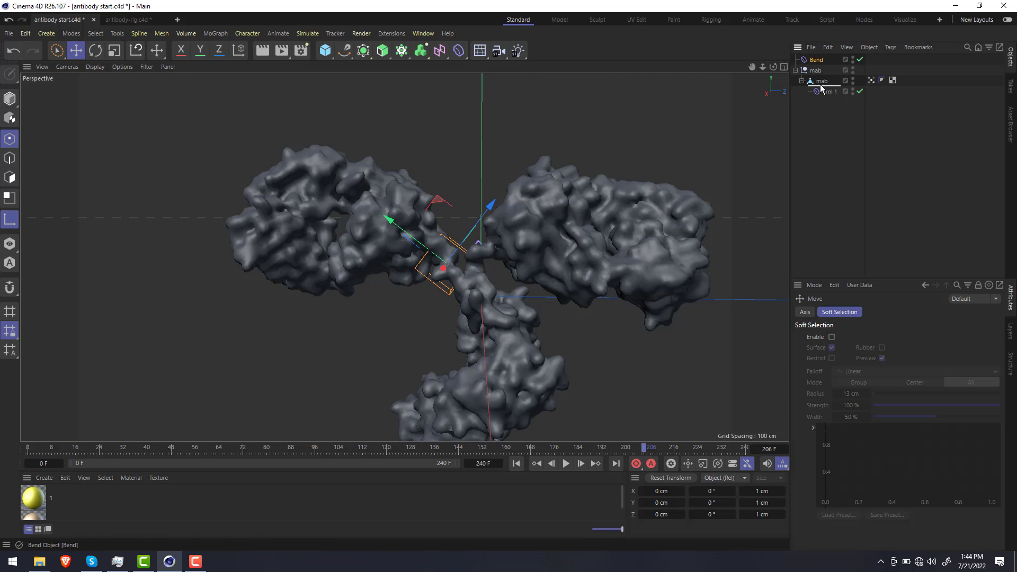
pyautogui.click(844, 405)
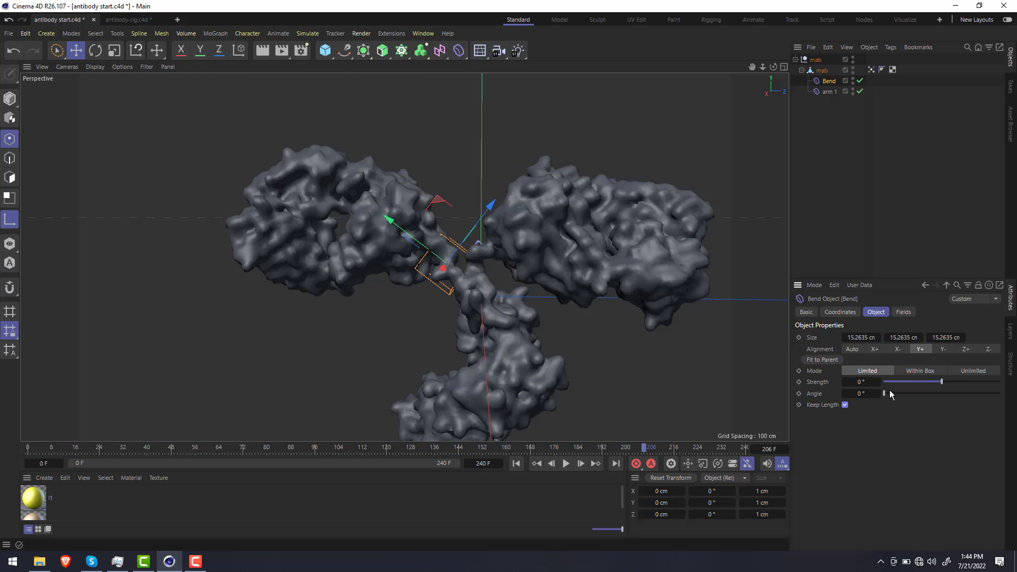
# Set the left-arm Bend deformer's strength to 23° and rotate the deformer so the arm bends upward
pyautogui.moveTo(942, 380); pyautogui.dragTo(944, 382)
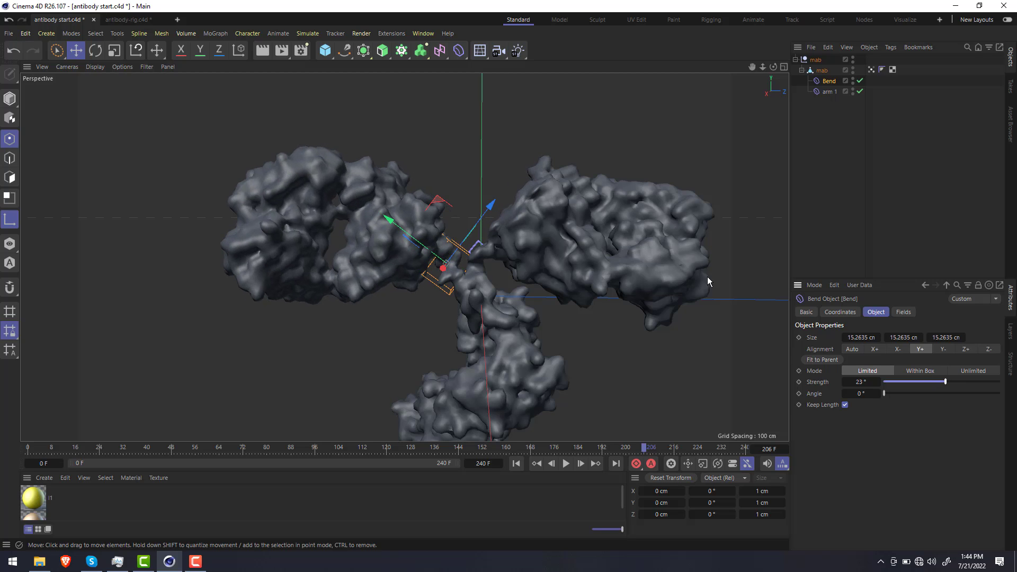
pyautogui.press('r')
pyautogui.moveTo(477, 246); pyautogui.dragTo(526, 158)
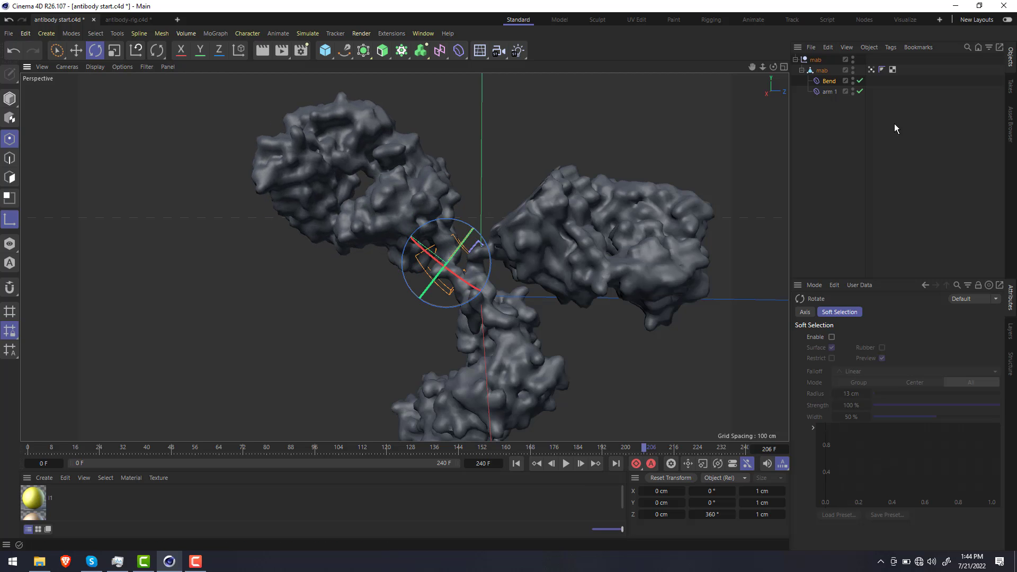
# With the left-arm Bend disabled, lasso-select the left arm's points on the mab mesh and set their vertex weight to 100%
pyautogui.click(829, 70)
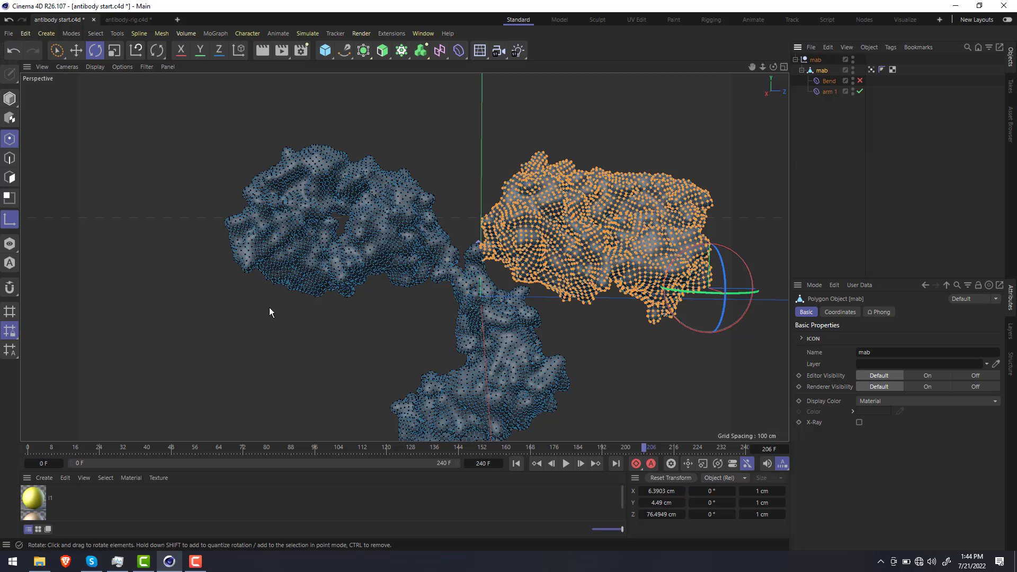
pyautogui.click(57, 50)
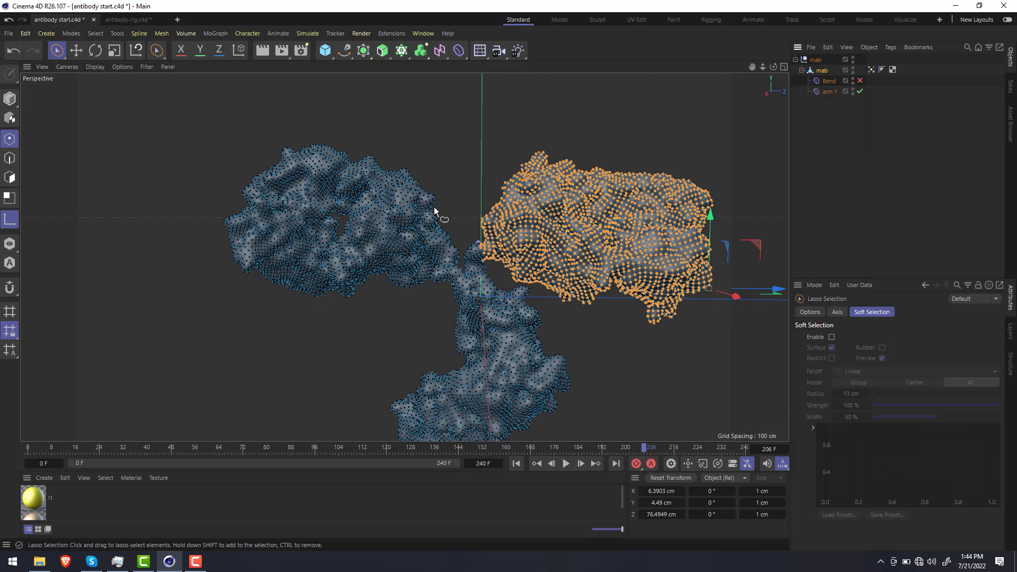
pyautogui.moveTo(445, 225)
pyautogui.mouseDown()
pyautogui.moveTo(449, 267)
pyautogui.moveTo(331, 333)
pyautogui.moveTo(199, 181)
pyautogui.moveTo(292, 118)
pyautogui.moveTo(404, 112)
pyautogui.moveTo(431, 136)
pyautogui.mouseUp()
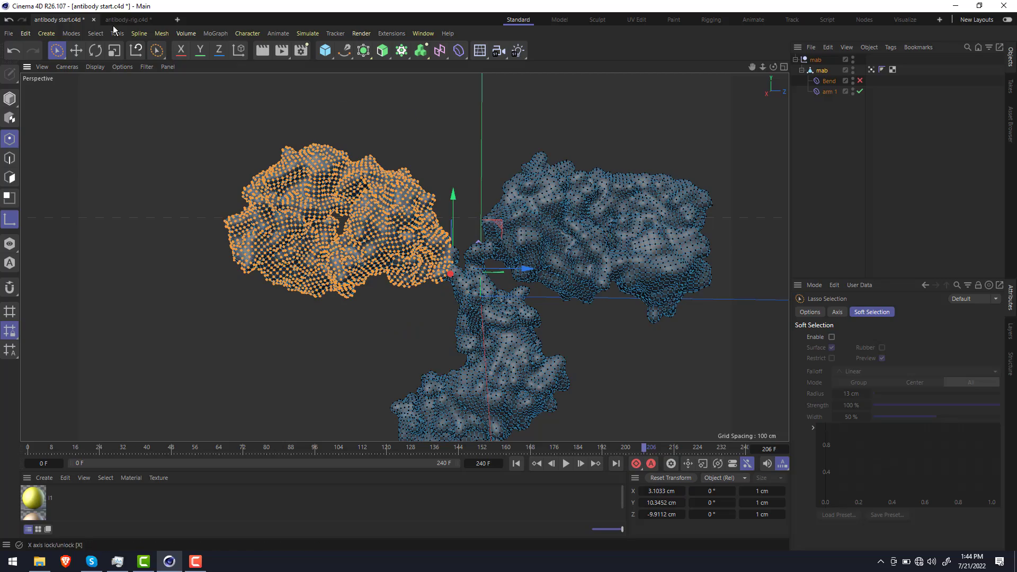
pyautogui.scroll(5, 434, 259)
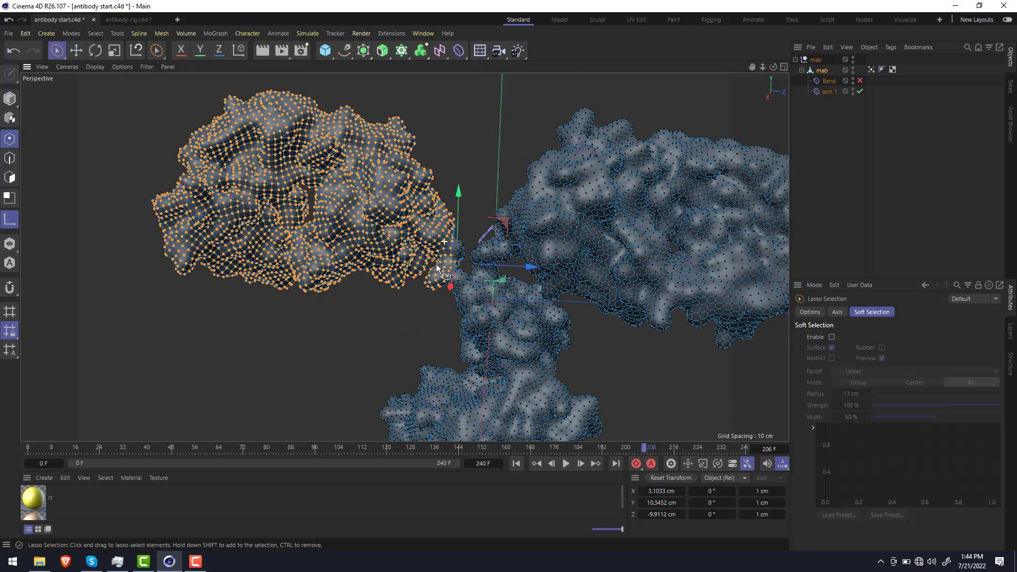
pyautogui.moveTo(445, 225)
pyautogui.mouseDown()
pyautogui.moveTo(454, 263)
pyautogui.moveTo(465, 233)
pyautogui.mouseUp()
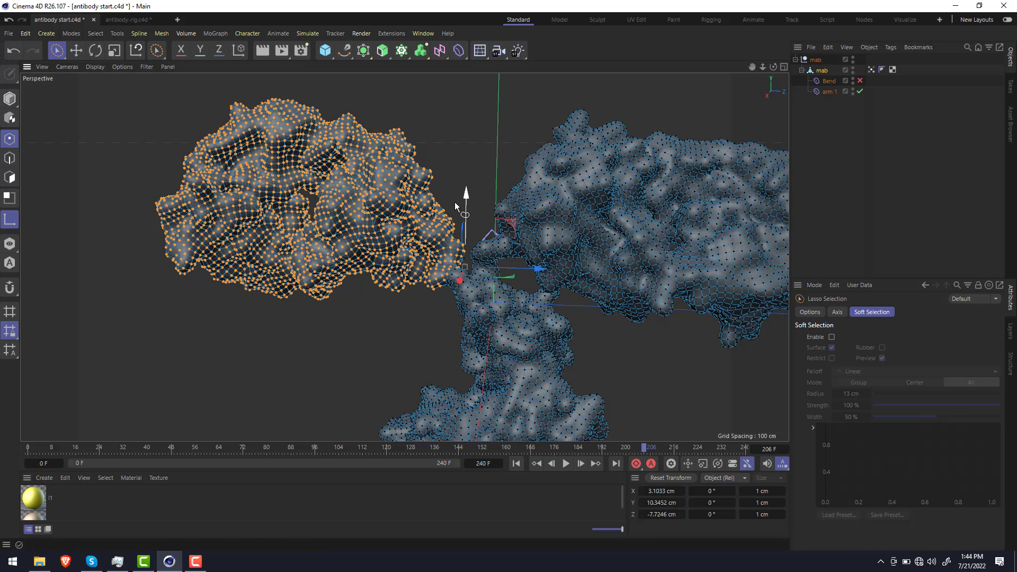
pyautogui.click(97, 33)
pyautogui.click(153, 396)
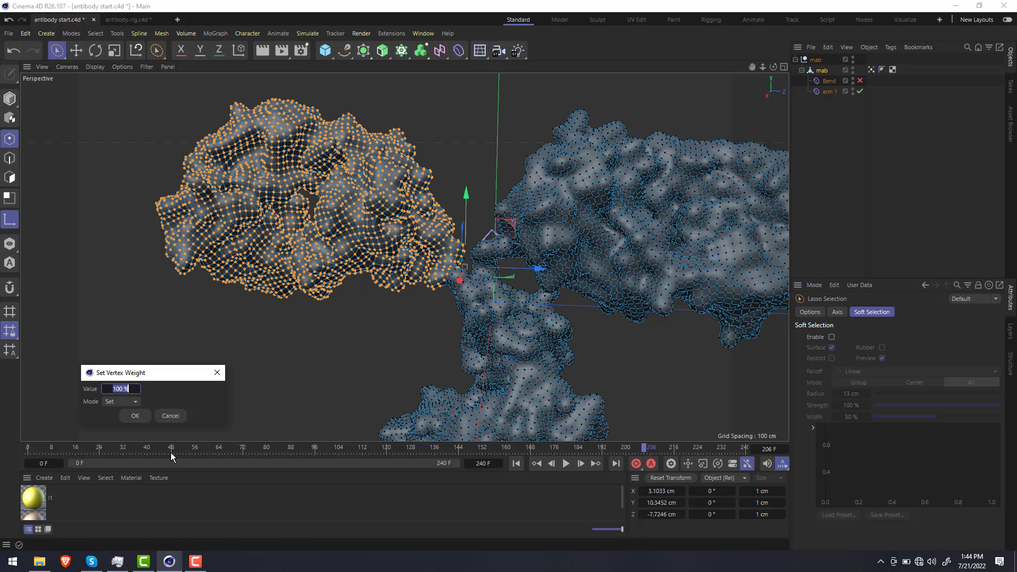
pyautogui.click(145, 418)
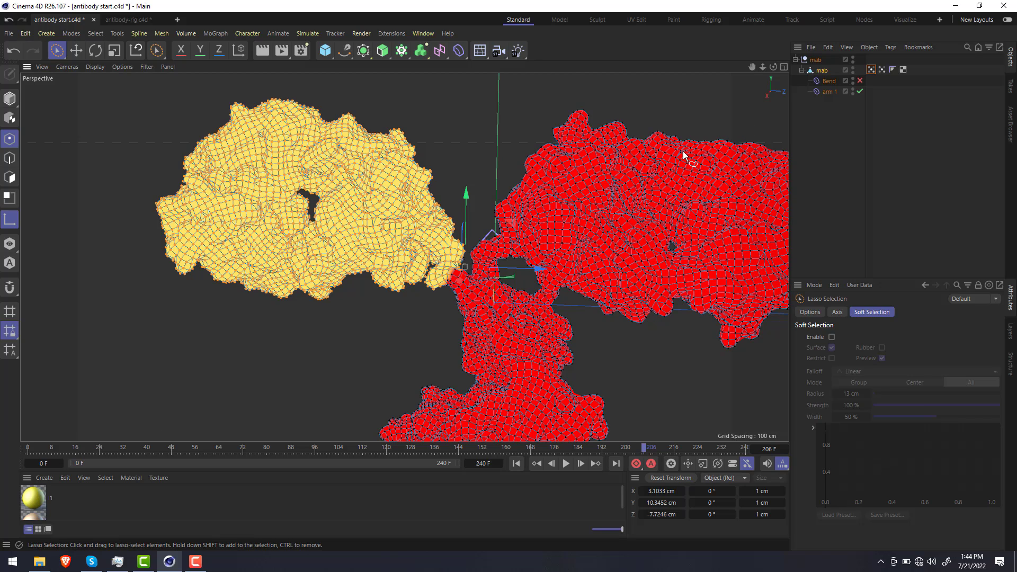
# Smooth the entire left-arm vertex map with the Paint Tool in Smooth mode to soften the transition at the hinge
pyautogui.hotkey('shift', 'c')
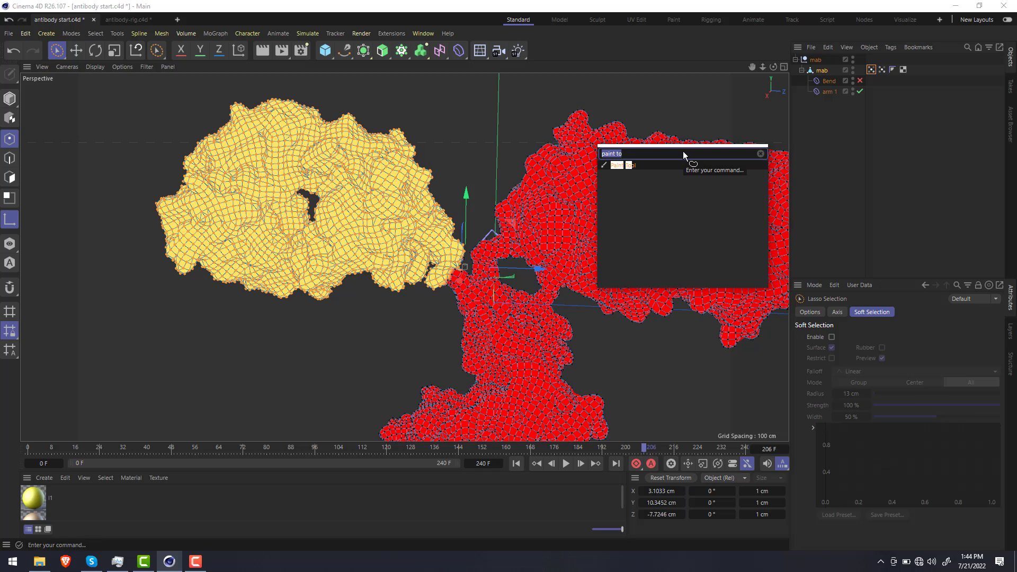
pyautogui.press('Return')
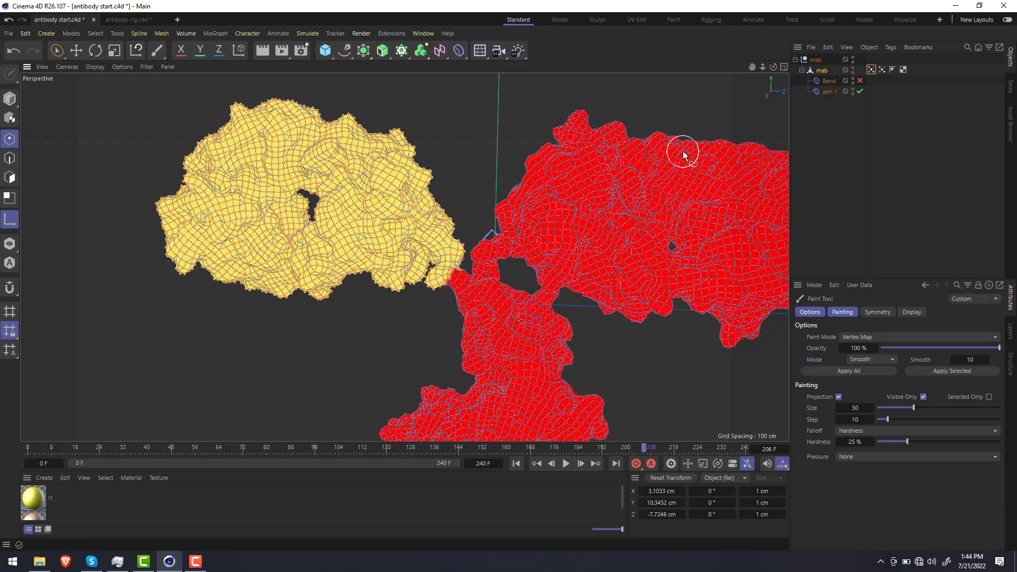
pyautogui.click(882, 371)
pyautogui.scroll(1, 466, 306)
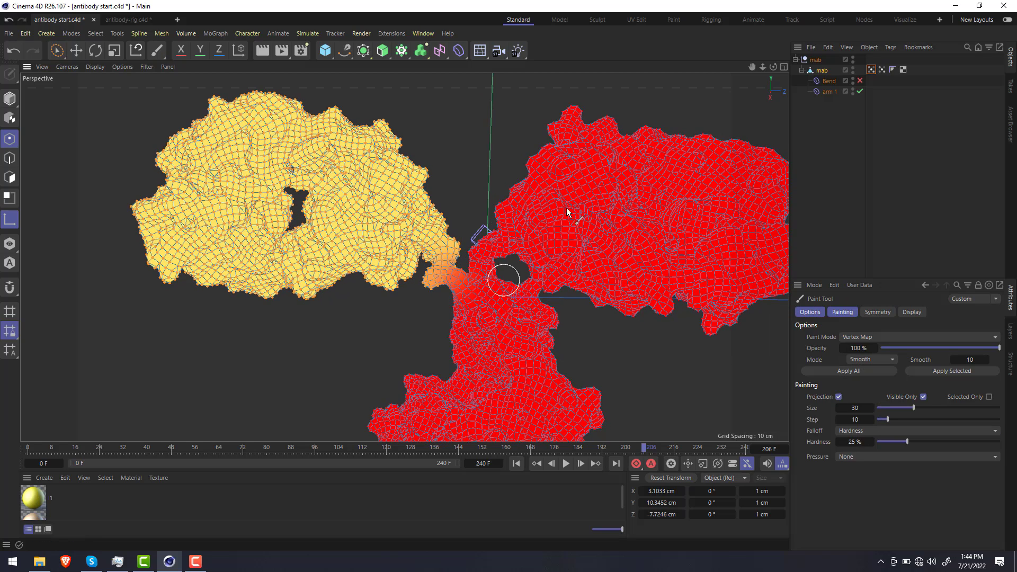
# Rename the left arm's vertex map tag as arm 2
pyautogui.click(854, 209)
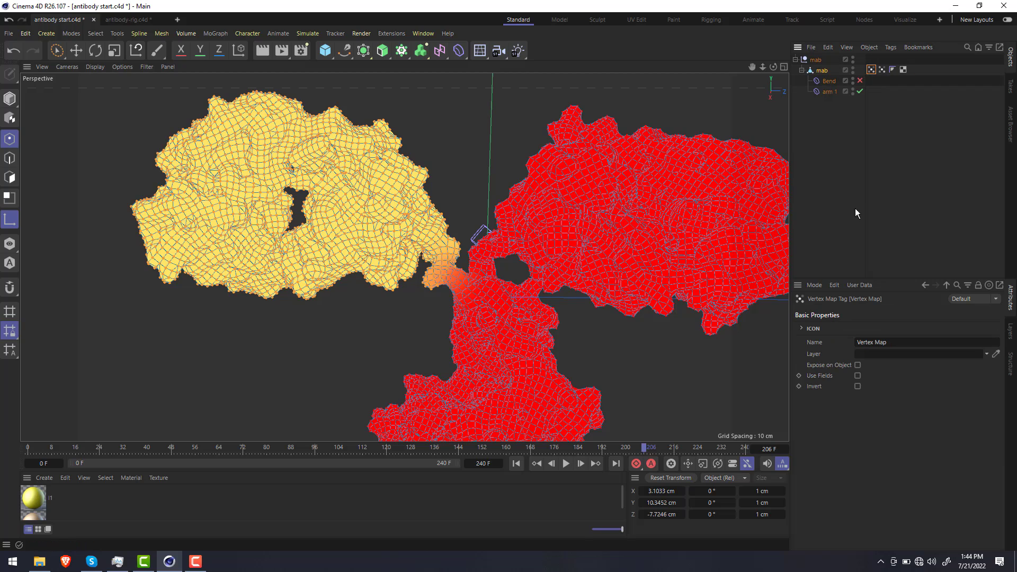
pyautogui.click(896, 342)
pyautogui.write('arm')
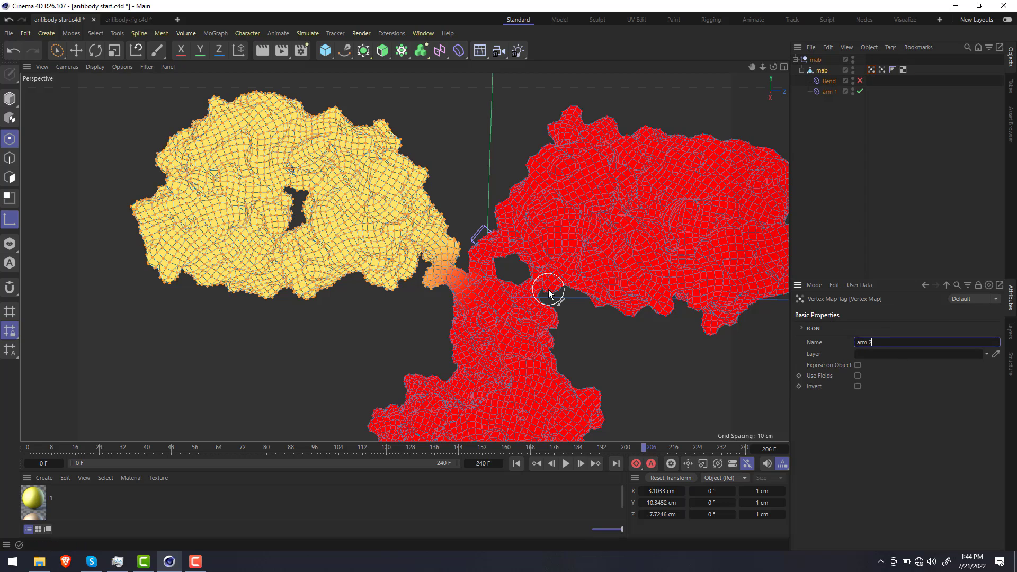
pyautogui.write(' 2')
# Rename the left arm's Bend deformer as armr 2
pyautogui.doubleClick(829, 81)
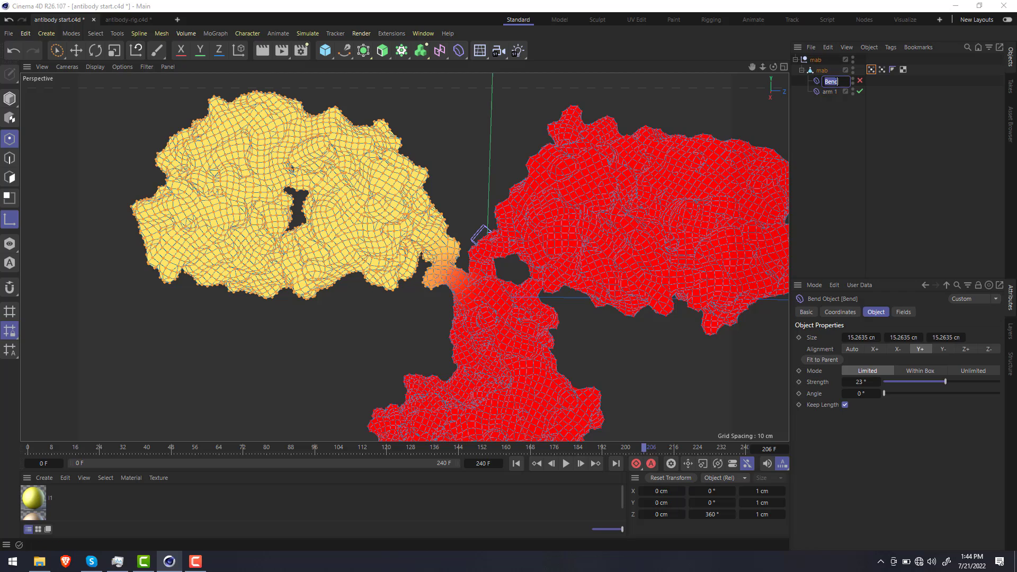
pyautogui.write('armr 2')
pyautogui.press('Return')
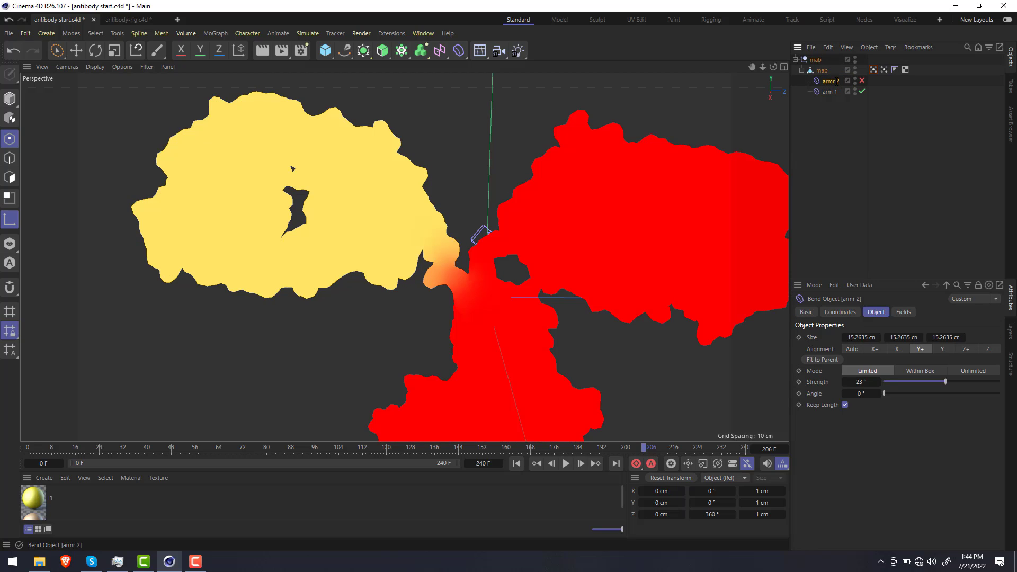
# Restrict the armr 2 bend to the arm 2 vertex map through its fields and enable the deformer
pyautogui.click(904, 312)
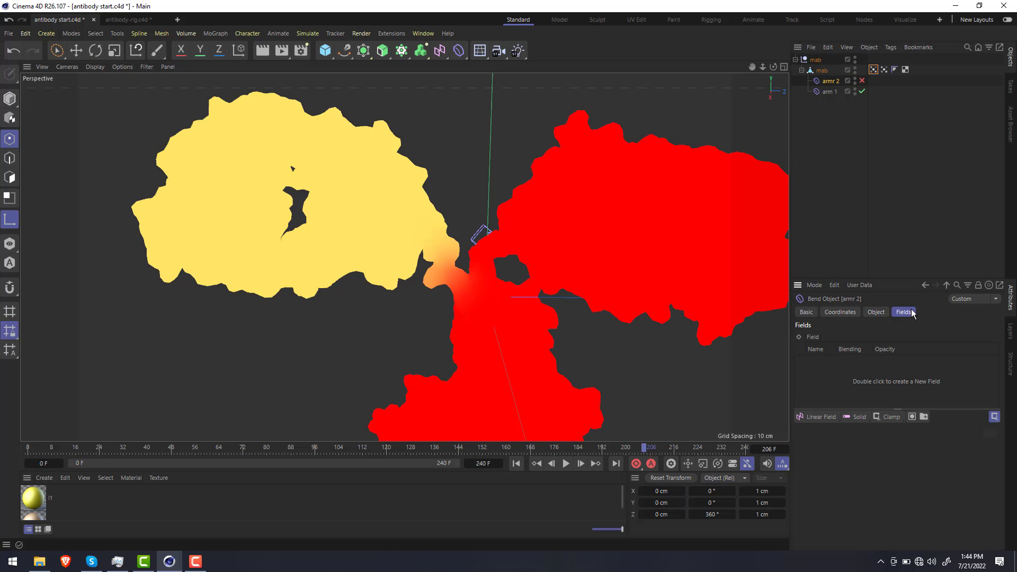
pyautogui.moveTo(874, 69); pyautogui.dragTo(878, 371)
pyautogui.click(862, 81)
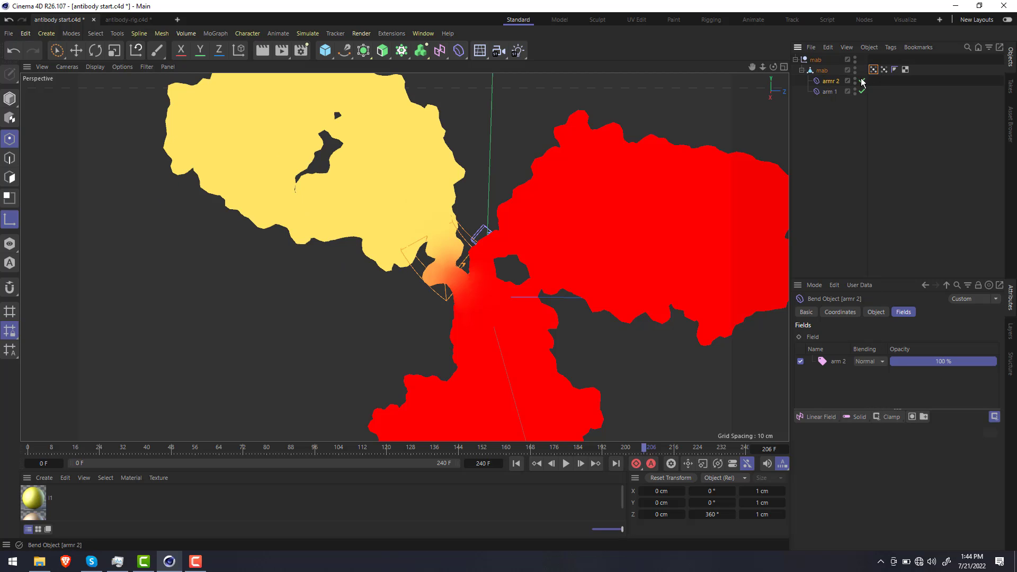
pyautogui.scroll(-3, 431, 175)
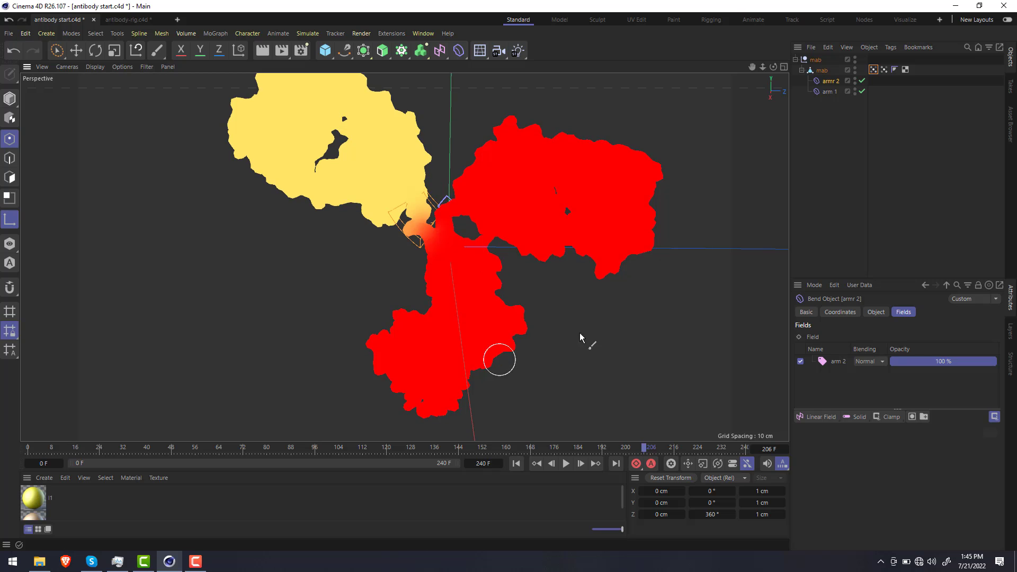
# Lasso-select the tail points of the mab mesh and set their vertex weight to 100% in a new vertex map
pyautogui.click(580, 261)
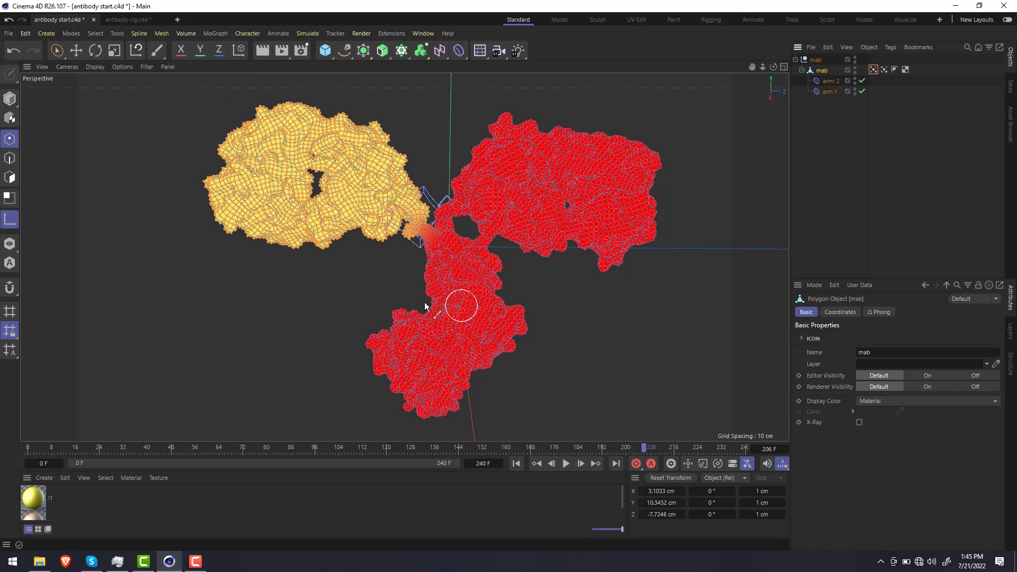
pyautogui.click(844, 69)
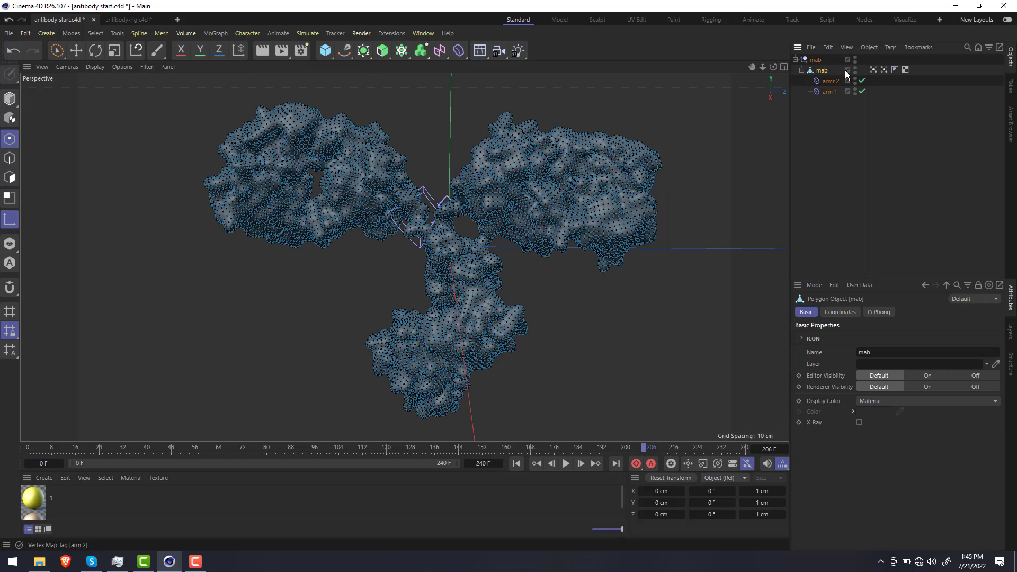
pyautogui.keyDown('alt'); pyautogui.moveTo(431, 282); pyautogui.dragTo(438, 274); pyautogui.keyUp('alt')
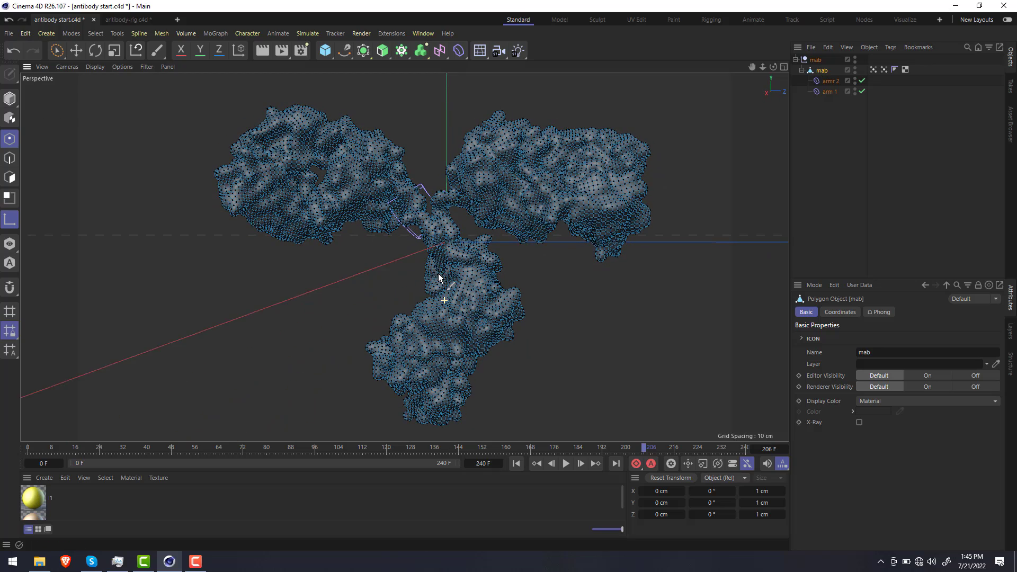
pyautogui.press('8')
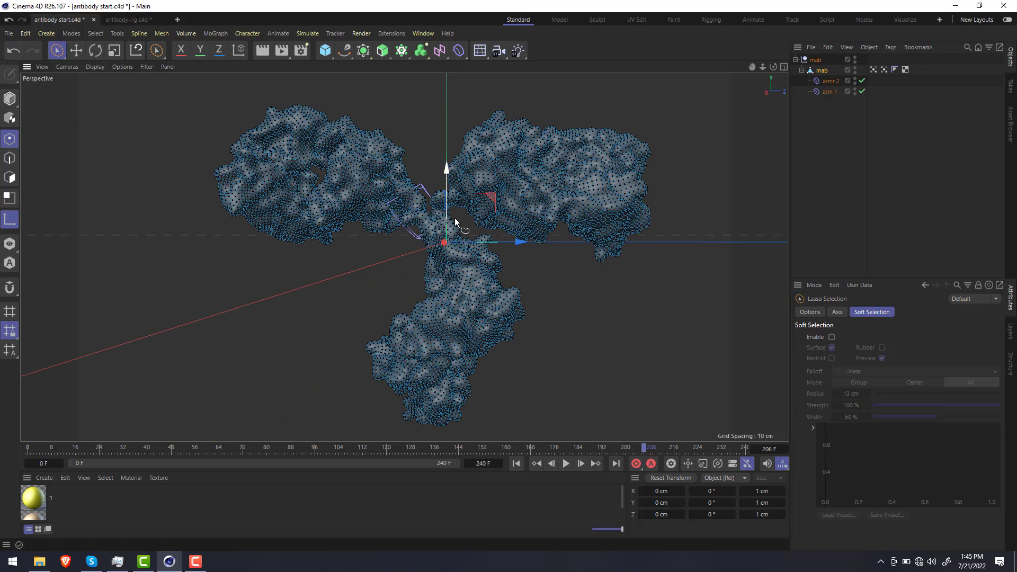
pyautogui.moveTo(455, 220)
pyautogui.mouseDown()
pyautogui.moveTo(375, 308)
pyautogui.moveTo(499, 443)
pyautogui.moveTo(551, 325)
pyautogui.moveTo(500, 254)
pyautogui.moveTo(456, 220)
pyautogui.mouseUp()
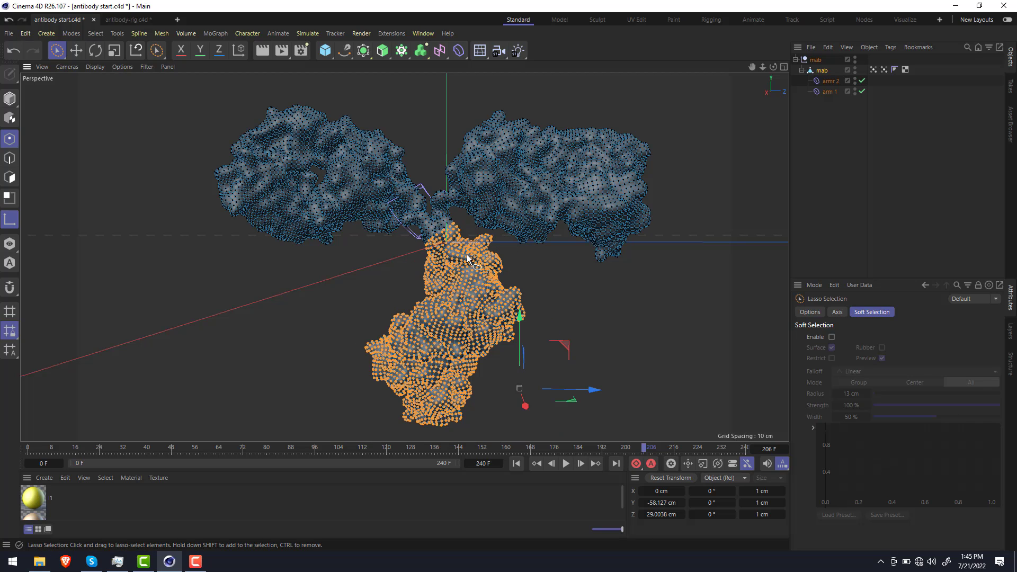
pyautogui.click(96, 33)
pyautogui.click(114, 386)
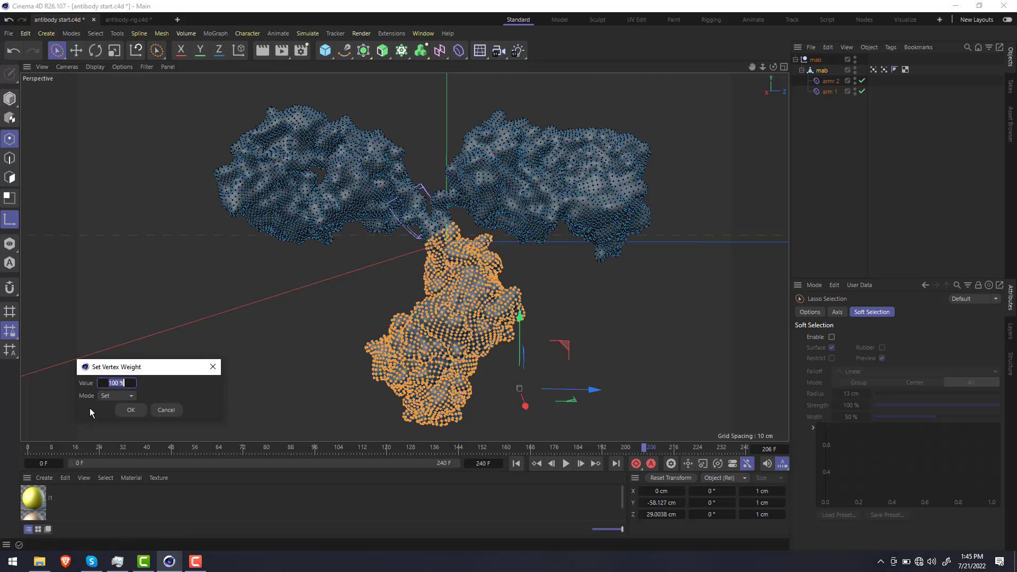
pyautogui.click(128, 410)
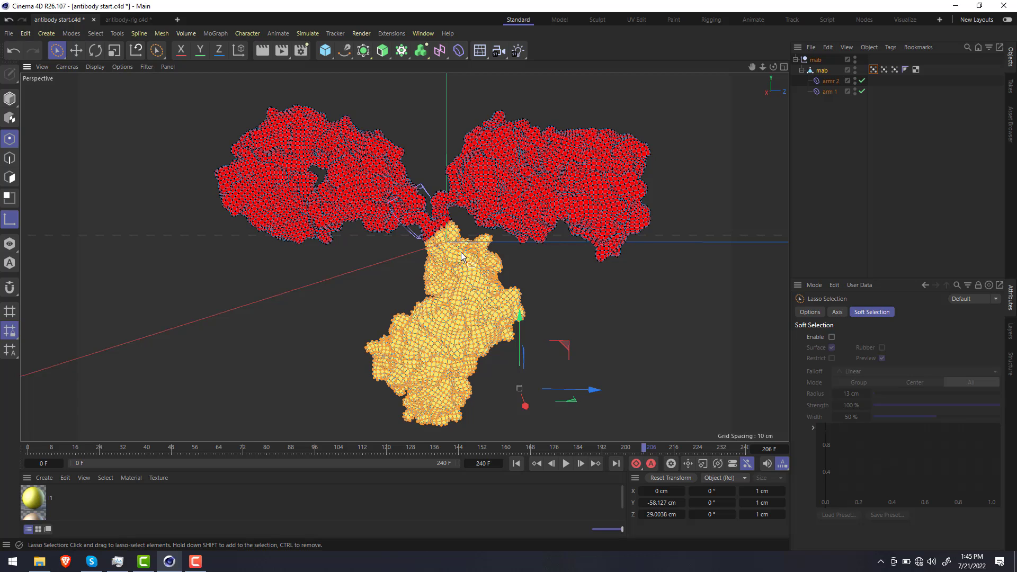
# Smooth the new vertex map over the whole mesh with the Paint Tool in Smooth mode at 100% opacity
pyautogui.hotkey('shift', 'c')
pyautogui.write('paint to')
pyautogui.press('Return')
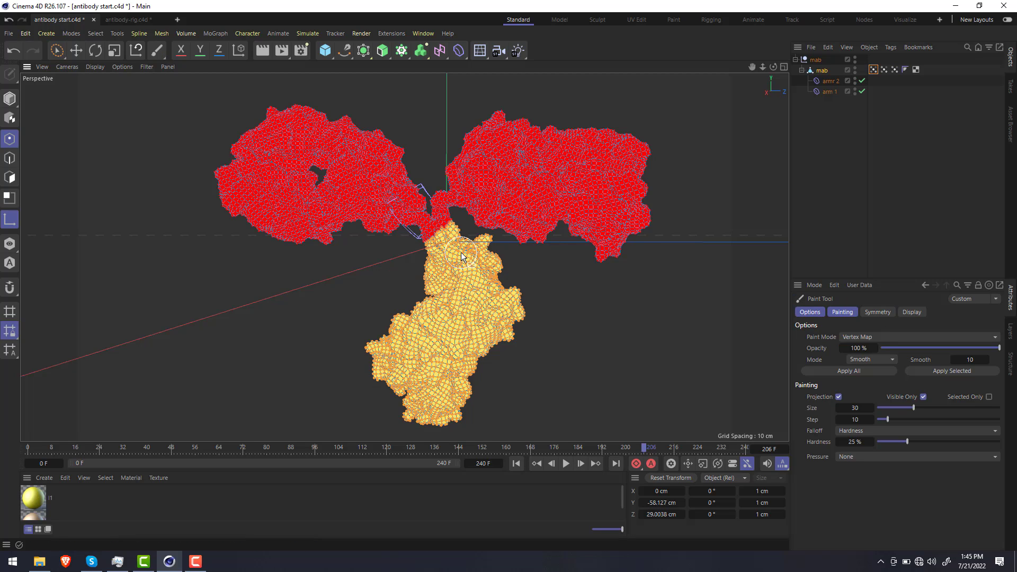
pyautogui.click(809, 367)
pyautogui.click(809, 367)
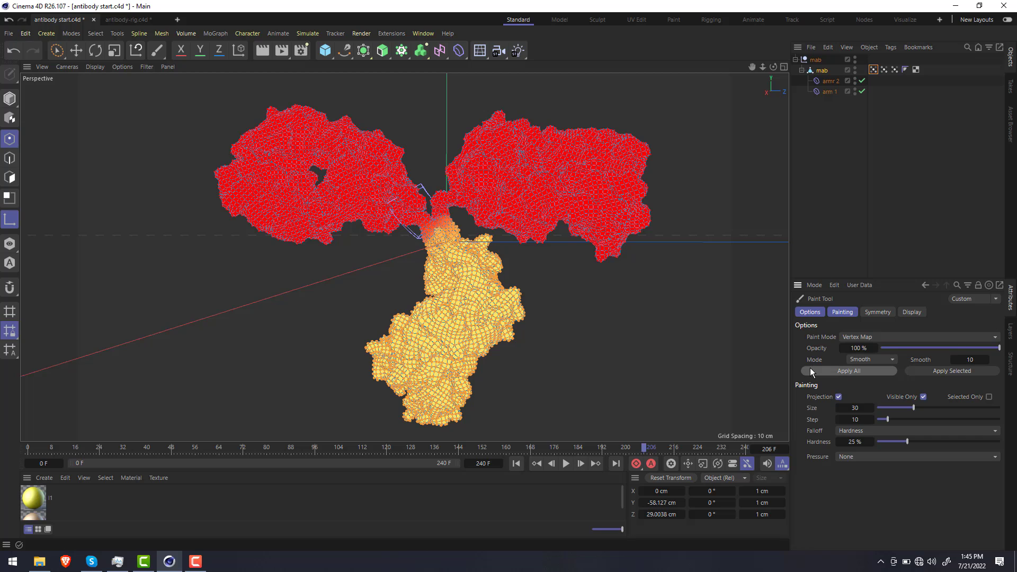
# Rename the new vertex map tag as tail
pyautogui.scroll(2, 515, 150)
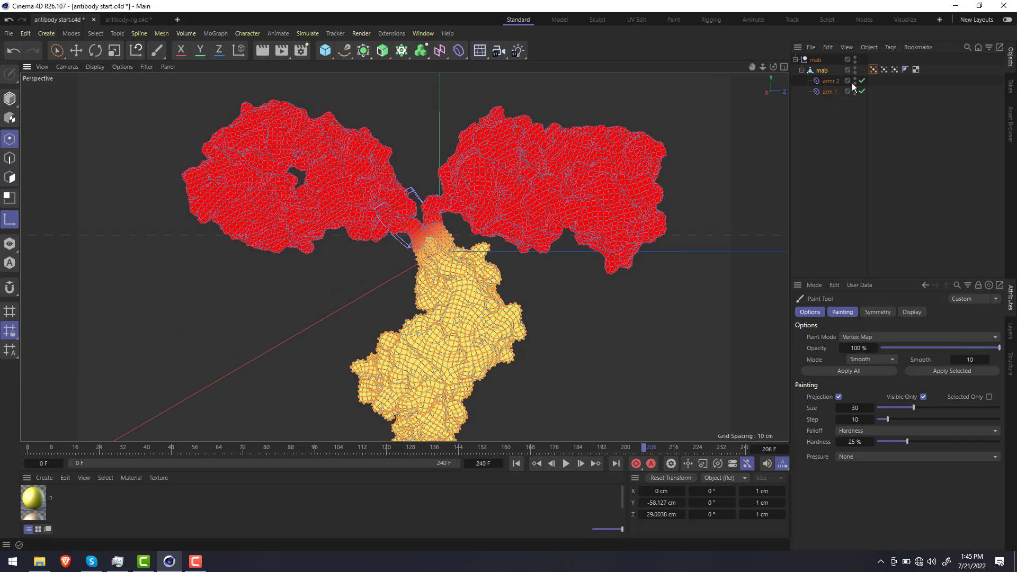
pyautogui.click(872, 69)
pyautogui.click(893, 341)
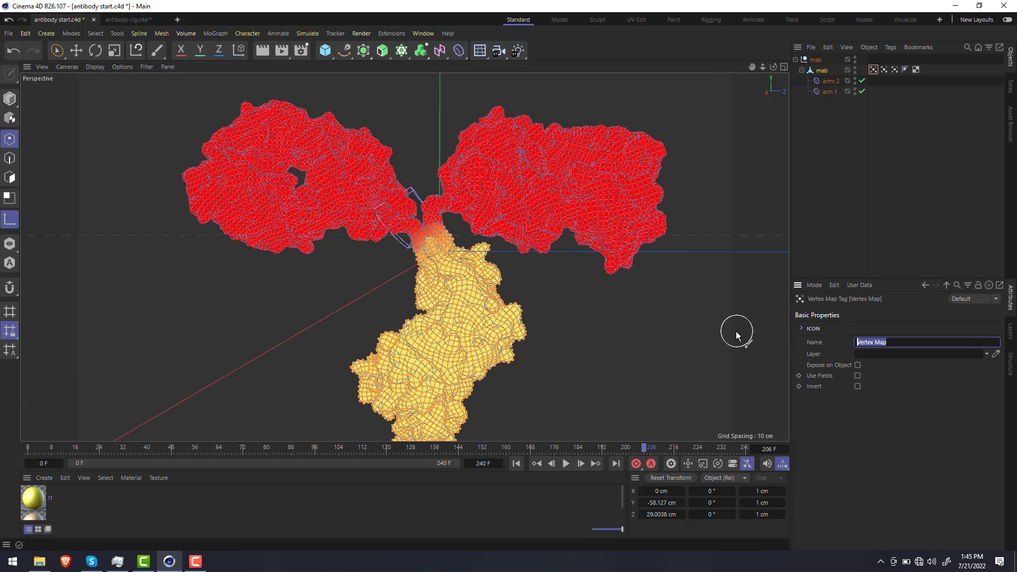
pyautogui.write('tail')
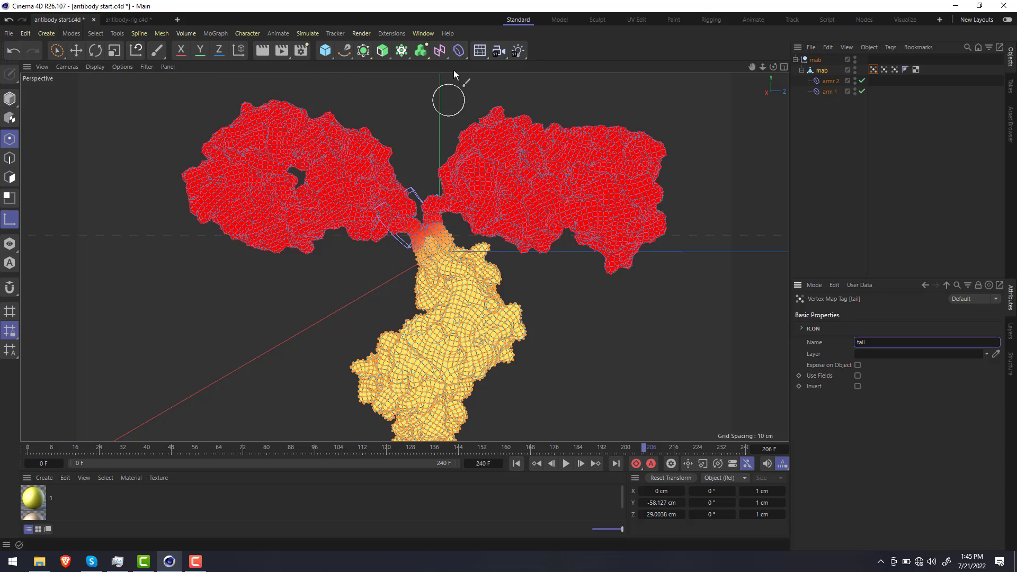
# Add a Bend deformer and rotate it so its Y axis points down along the antibody's tail
pyautogui.click(459, 50)
pyautogui.keyDown('alt'); pyautogui.moveTo(470, 164); pyautogui.dragTo(468, 231); pyautogui.keyUp('alt')
pyautogui.press('r')
pyautogui.moveTo(490, 196); pyautogui.dragTo(398, 264)
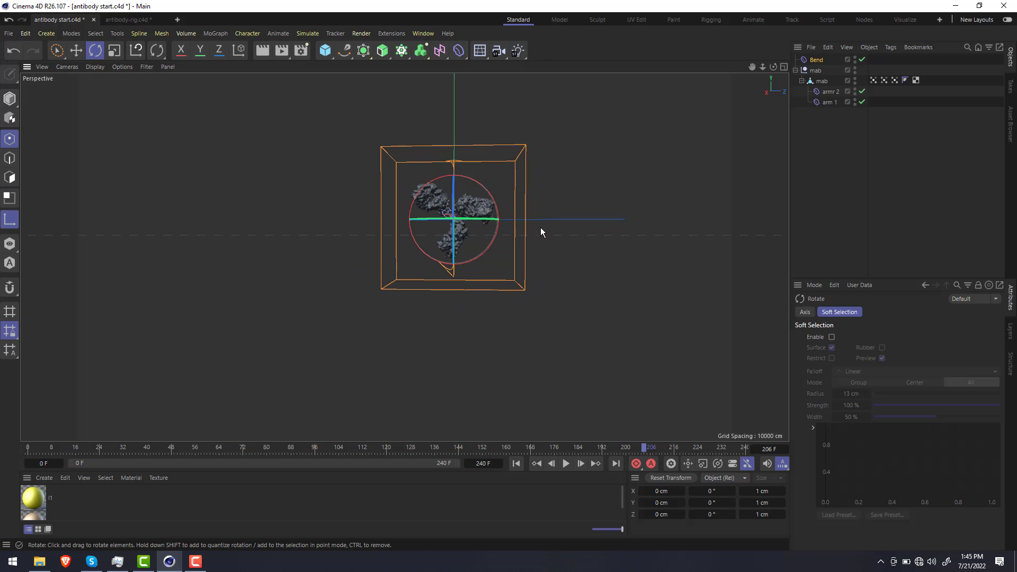
# Scale the new bend down to about 20.7 cm and move it up to the hinge where the tail meets the arms
pyautogui.press('t')
pyautogui.moveTo(631, 165); pyautogui.dragTo(299, 301)
pyautogui.scroll(10, 479, 206)
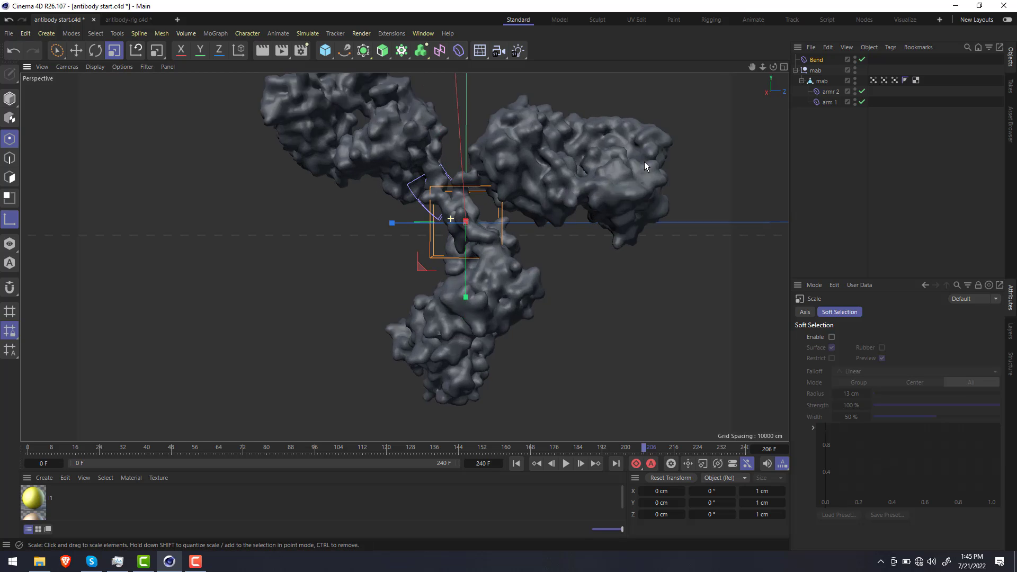
pyautogui.moveTo(623, 246); pyautogui.dragTo(590, 262)
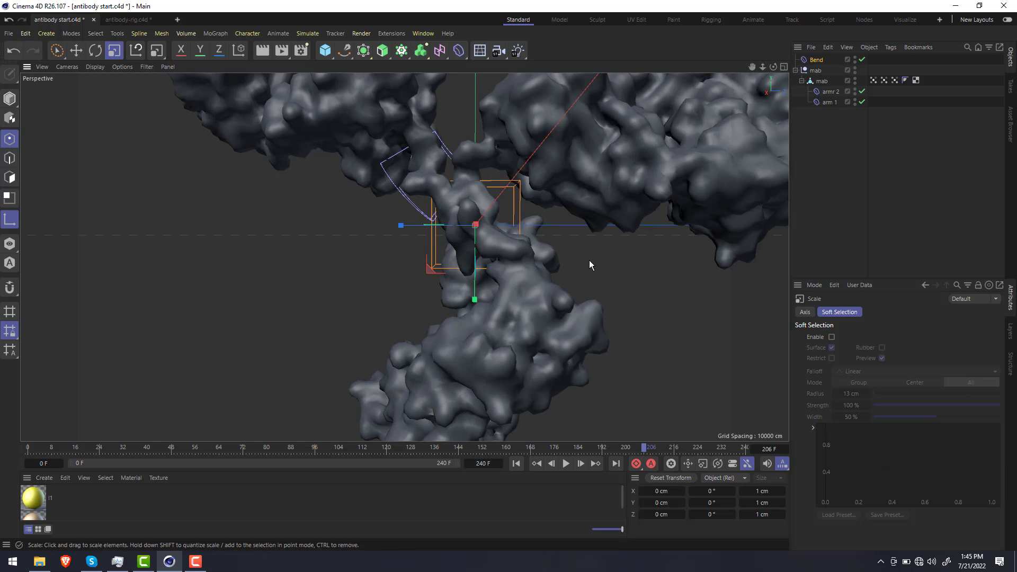
pyautogui.press('e')
pyautogui.moveTo(474, 297); pyautogui.dragTo(475, 273)
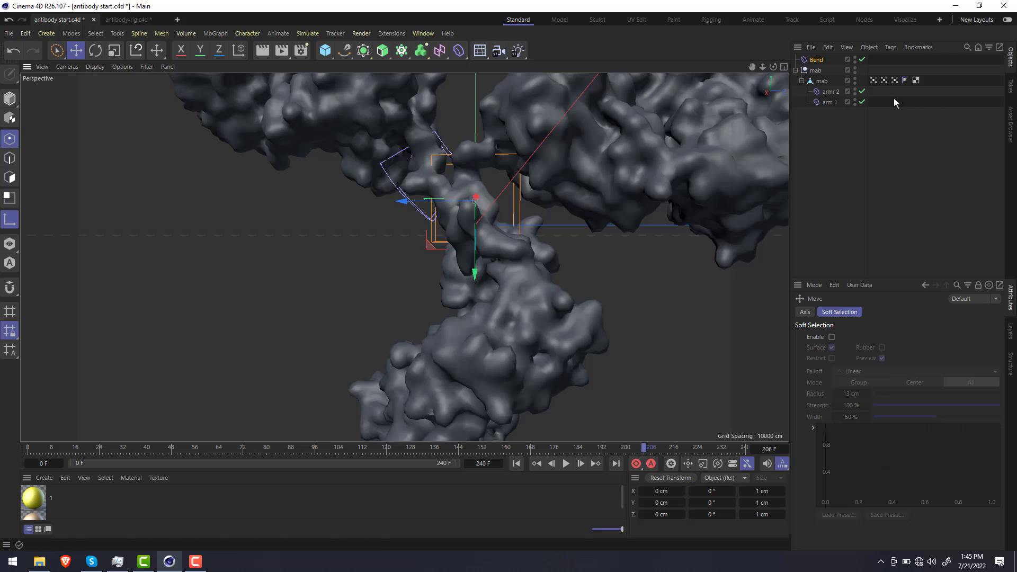
# Nest the new bend under the mab mesh above armr 2 and rename it taiil
pyautogui.moveTo(816, 60); pyautogui.dragTo(829, 88)
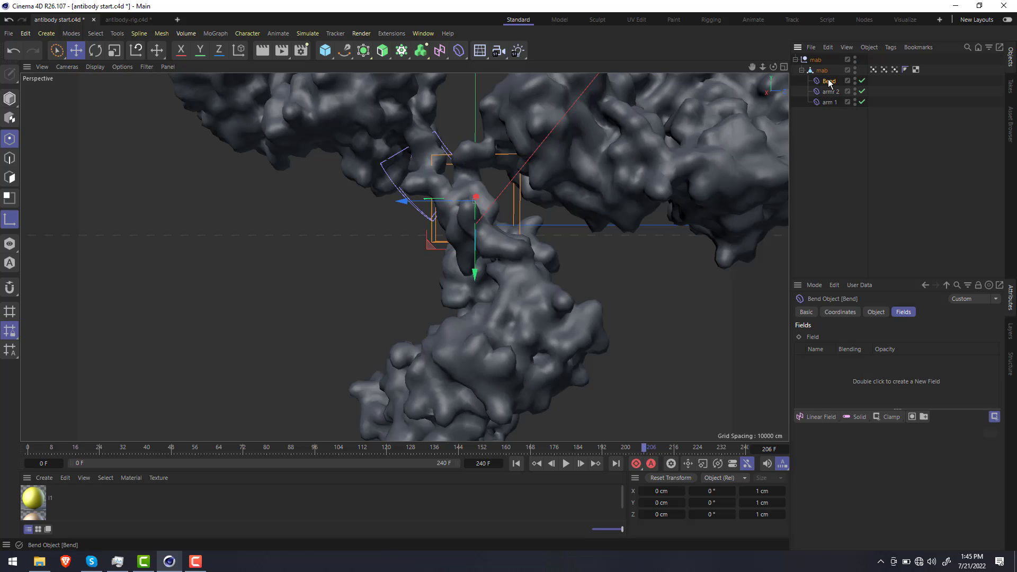
pyautogui.doubleClick(831, 81)
pyautogui.write('taiil')
pyautogui.press('Return')
# Restrict the taiil bend to the tail vertex map, enable Keep Length and set its strength to -39°
pyautogui.moveTo(869, 70); pyautogui.dragTo(893, 371)
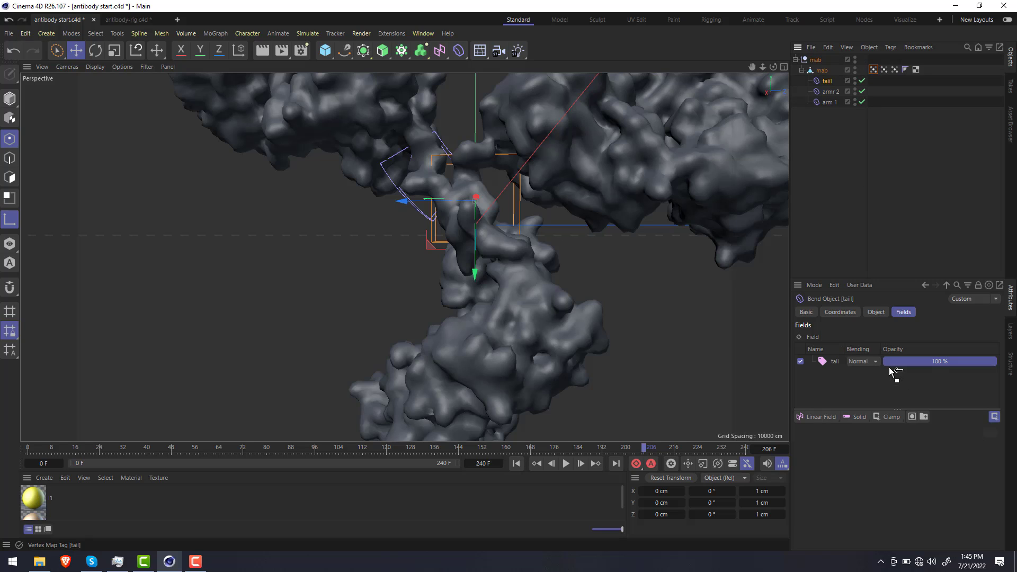
pyautogui.click(874, 311)
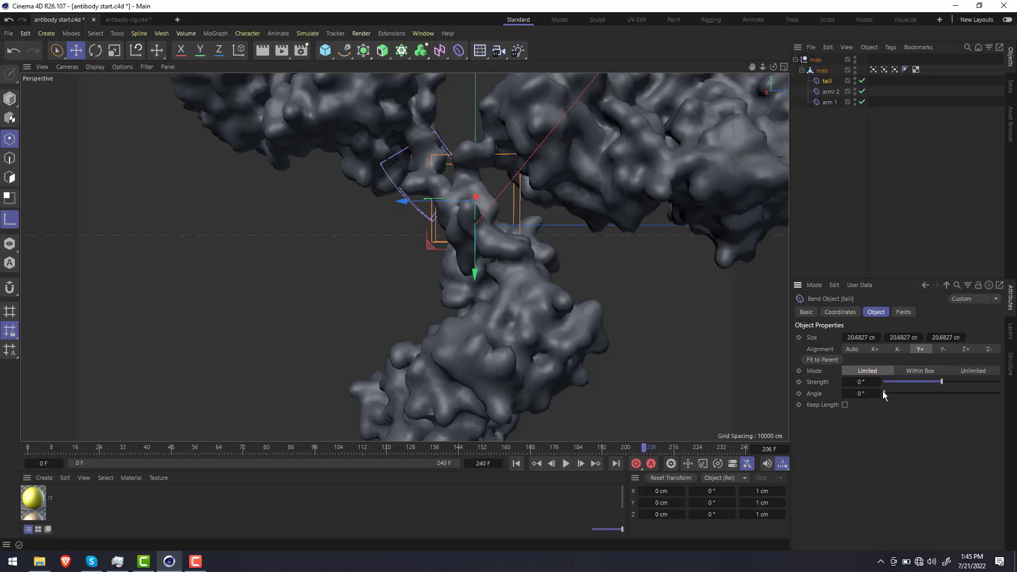
pyautogui.moveTo(951, 383); pyautogui.dragTo(919, 379)
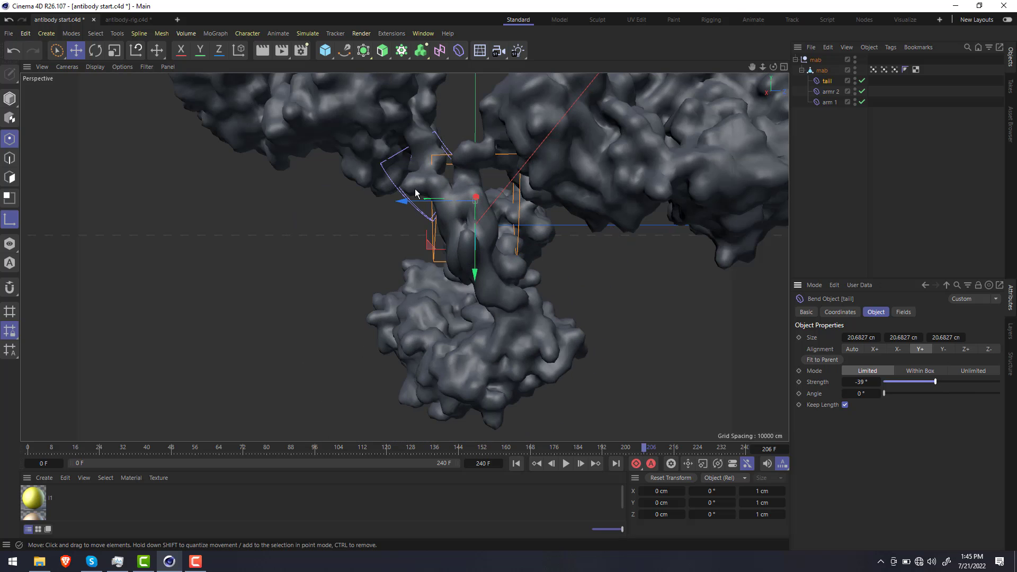
# Rotate the taiil bend about its vertical axis to redirect the tail and set its strength to -20°
pyautogui.press('r')
pyautogui.moveTo(455, 198); pyautogui.dragTo(571, 212)
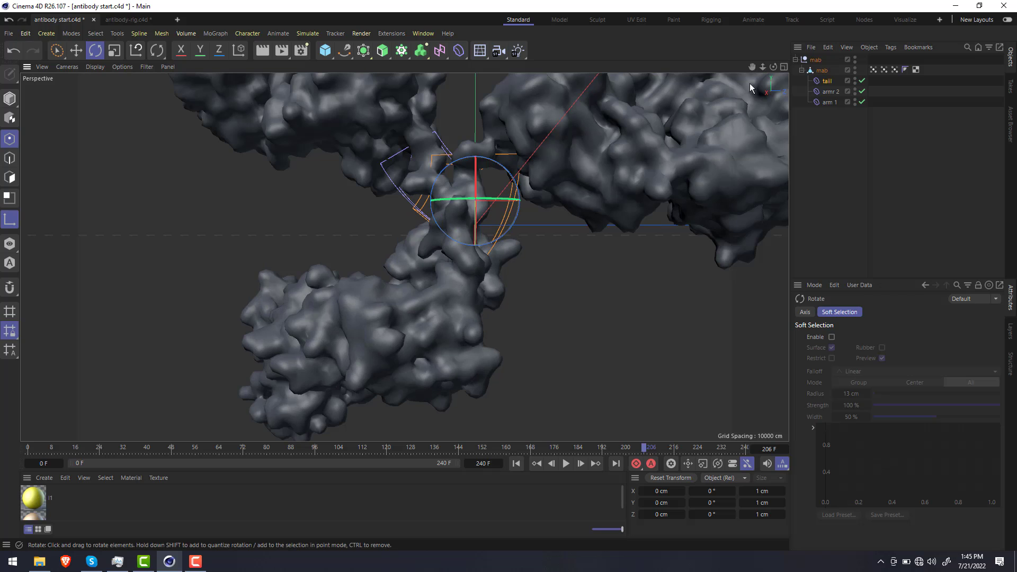
pyautogui.click(827, 80)
pyautogui.moveTo(936, 381); pyautogui.dragTo(943, 381)
pyautogui.hotkey('ctrl', 'z')
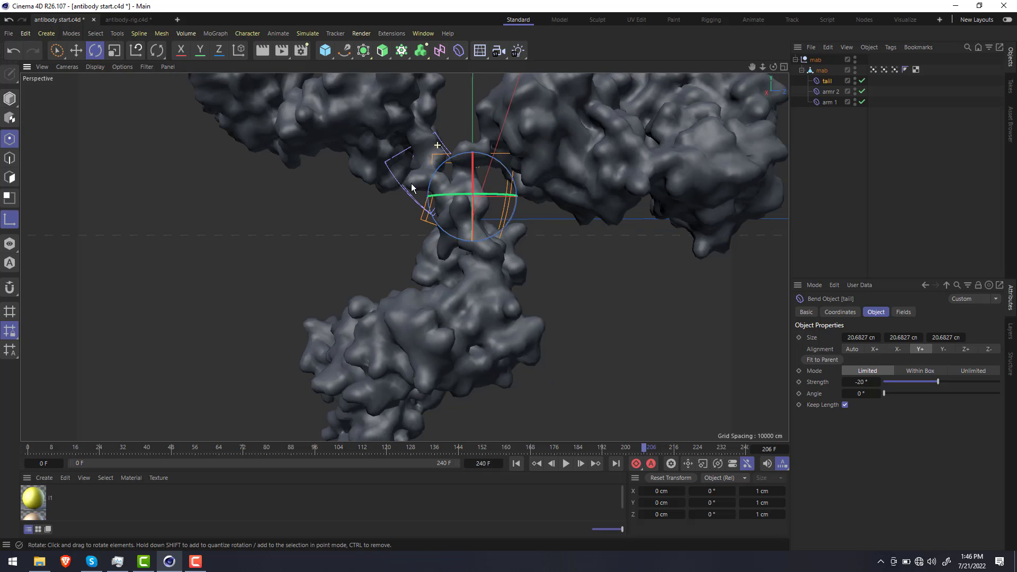
pyautogui.scroll(-5, 411, 183)
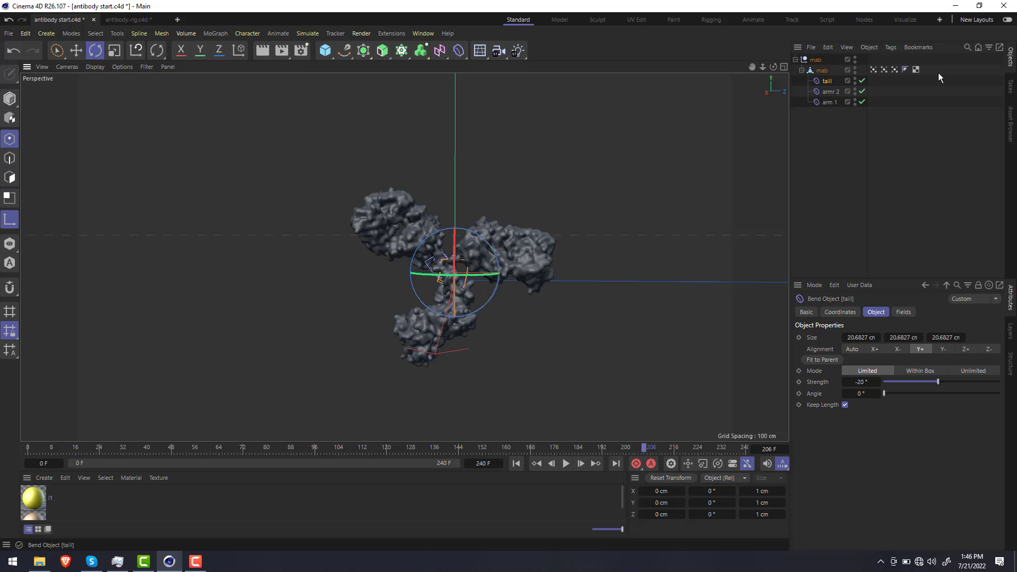
# Review the armr 2, arm 1 and taiil bend settings and the parent mab null
pyautogui.click(828, 93)
pyautogui.click(829, 102)
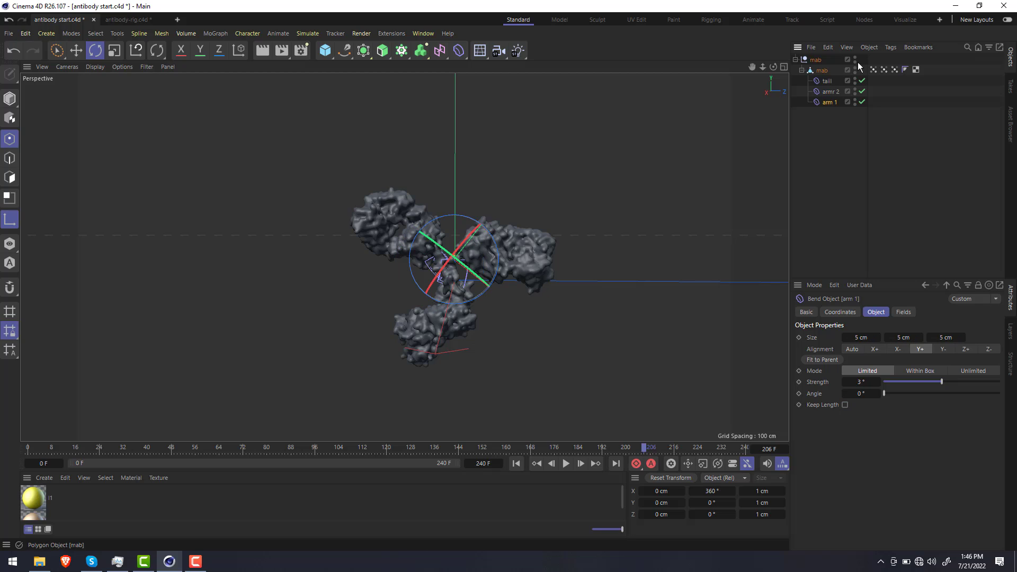
pyautogui.click(822, 62)
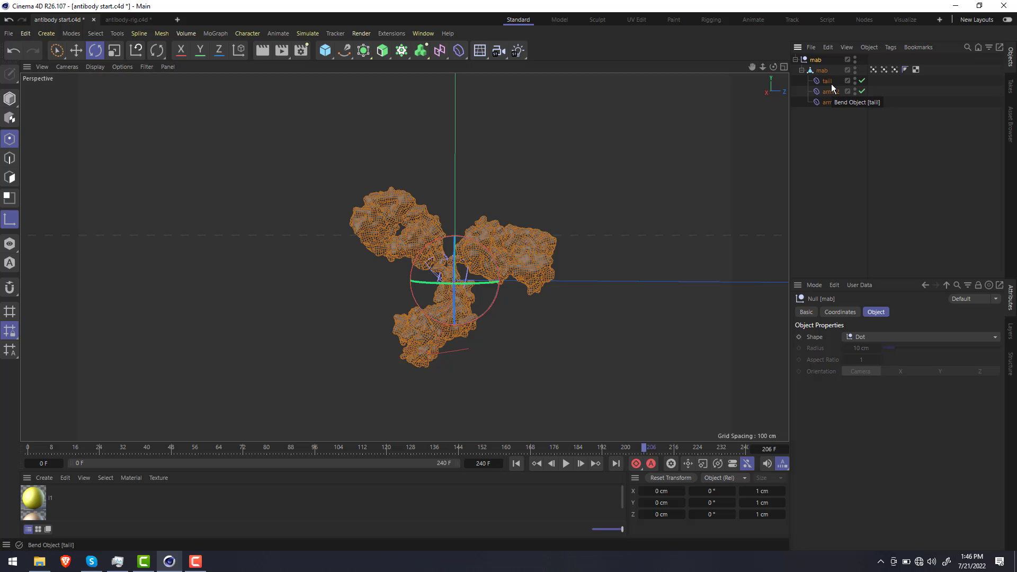
pyautogui.click(831, 80)
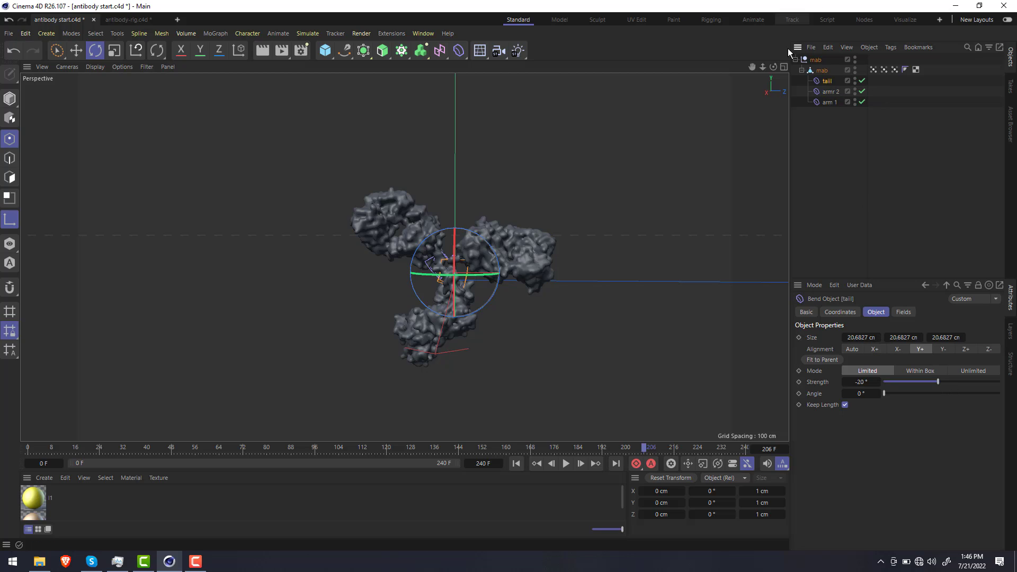
pyautogui.click(818, 59)
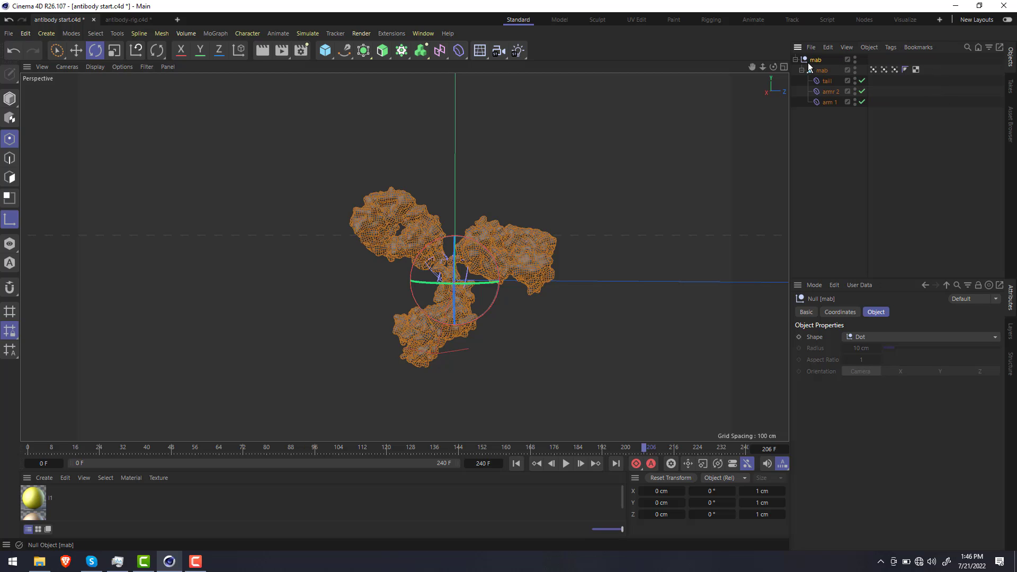
pyautogui.click(864, 284)
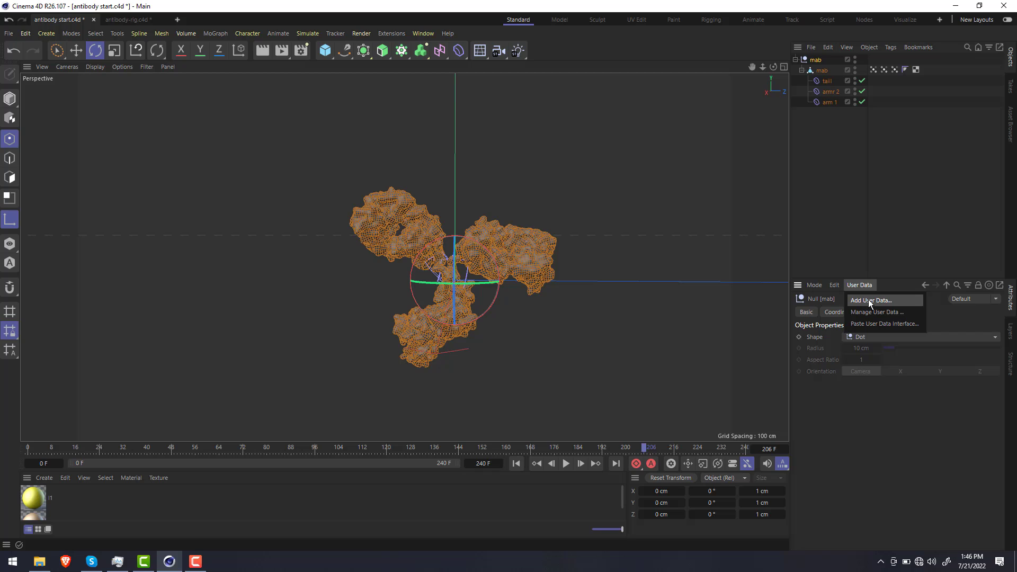
pyautogui.click(868, 299)
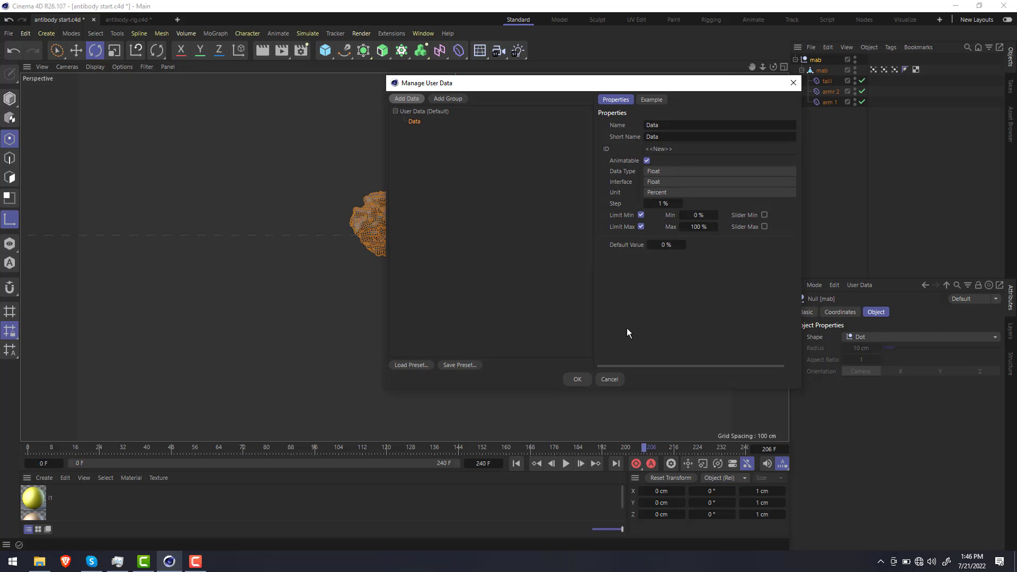
pyautogui.click(609, 379)
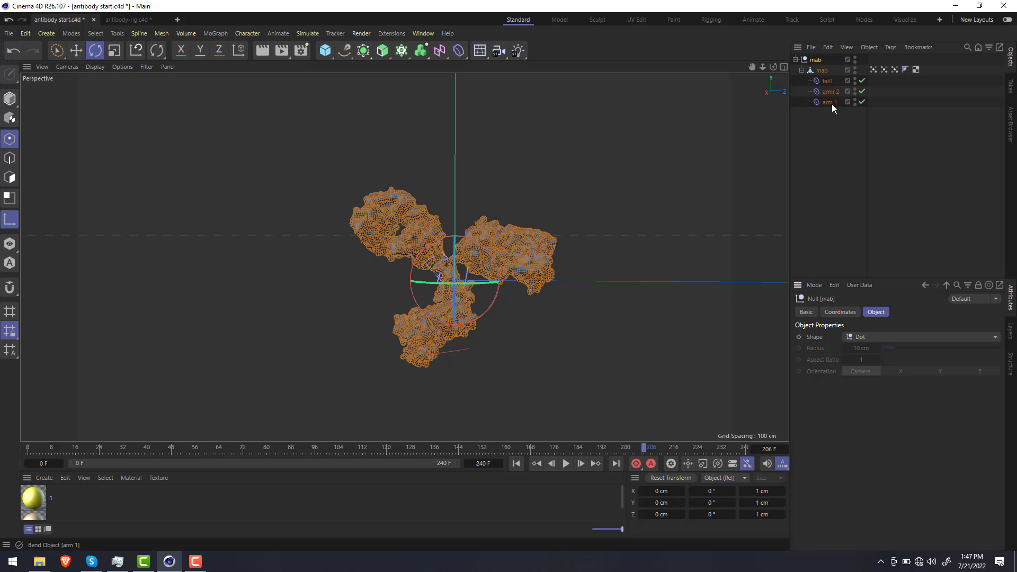
# Inspect the mab mesh and the bend deformers nested under it
pyautogui.click(821, 71)
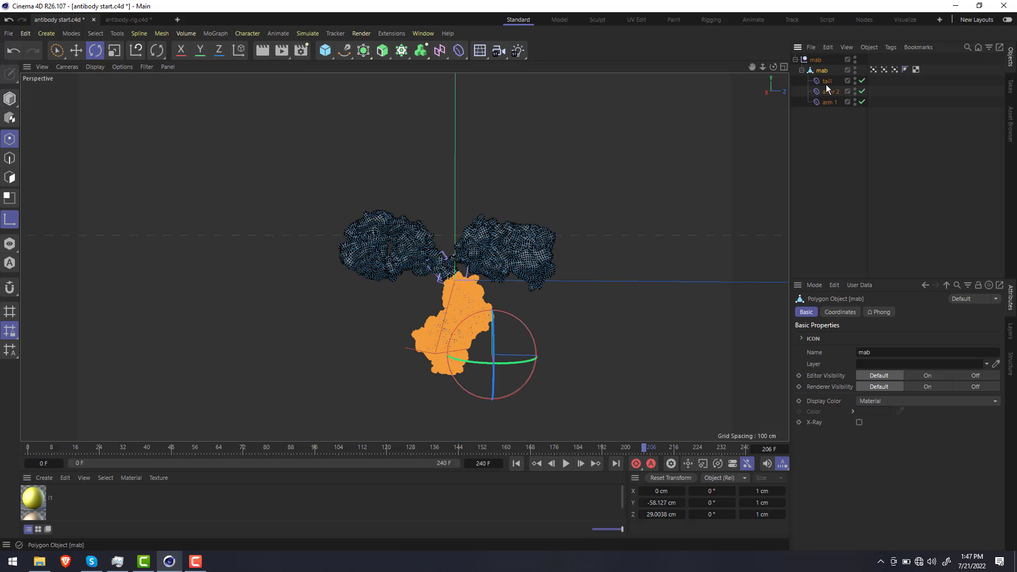
pyautogui.click(826, 82)
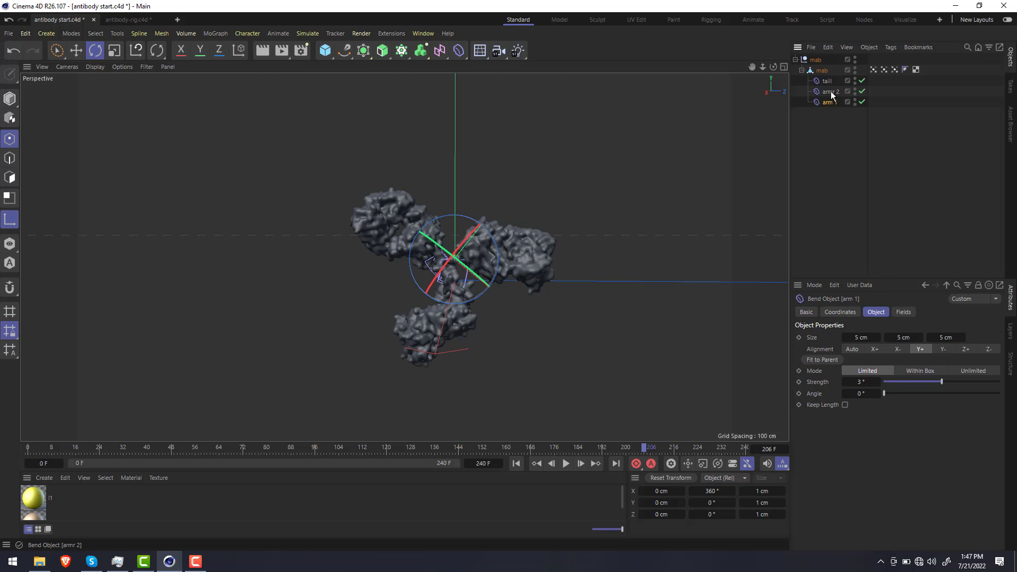
# Add a User Data tag to the parent mab null
pyautogui.click(820, 60)
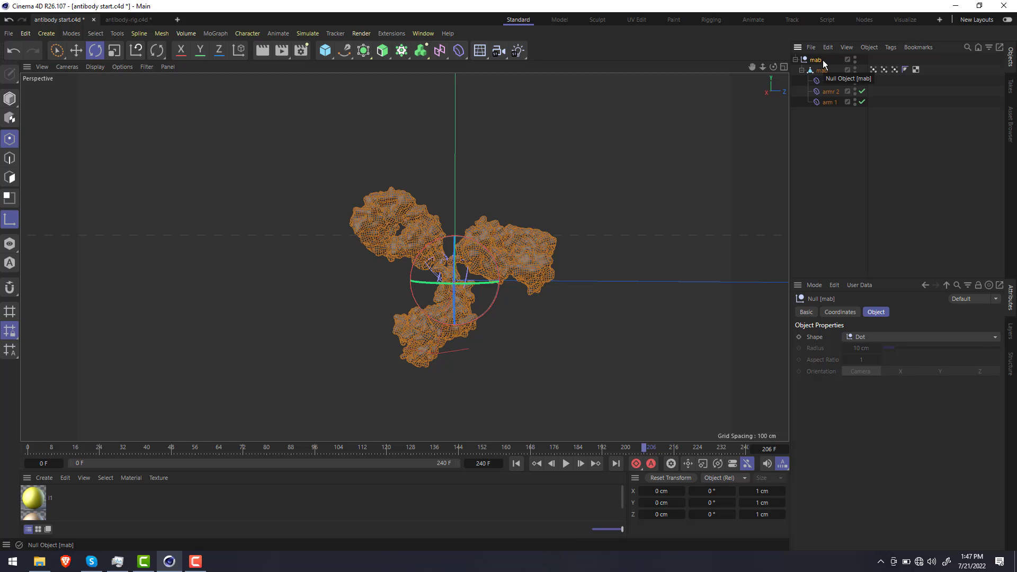
pyautogui.rightClick(821, 59)
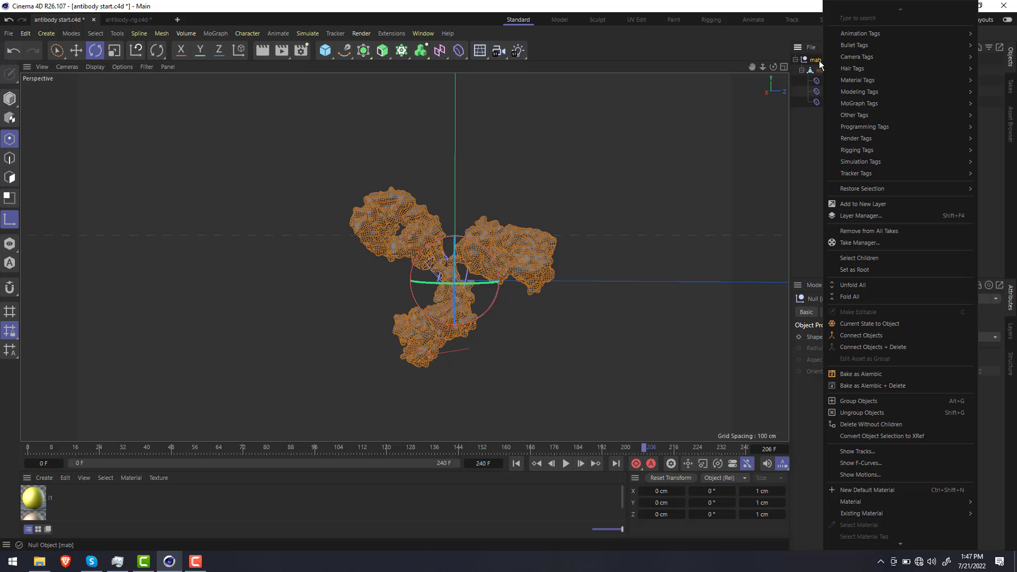
pyautogui.moveTo(856, 151)
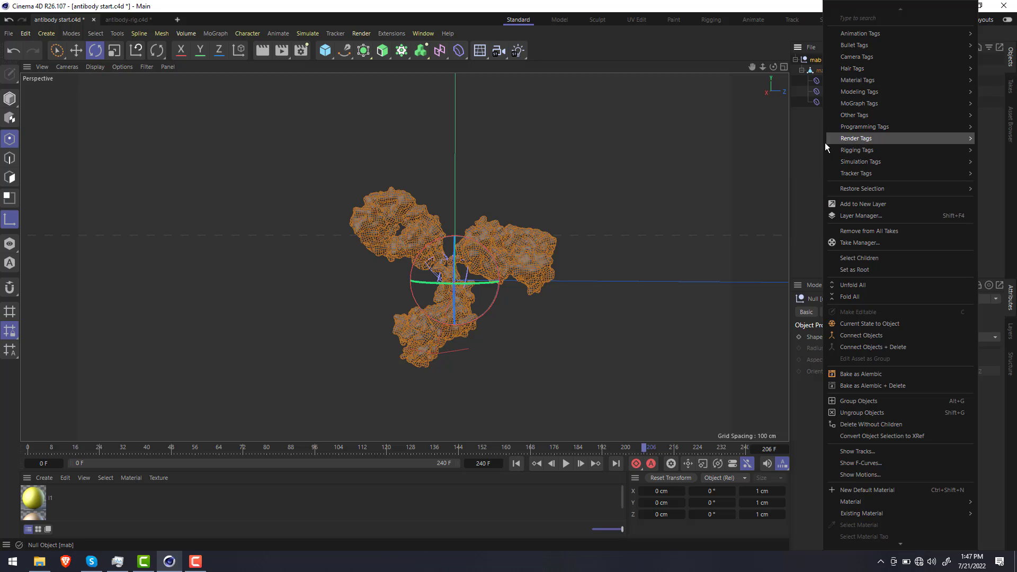
pyautogui.moveTo(842, 127)
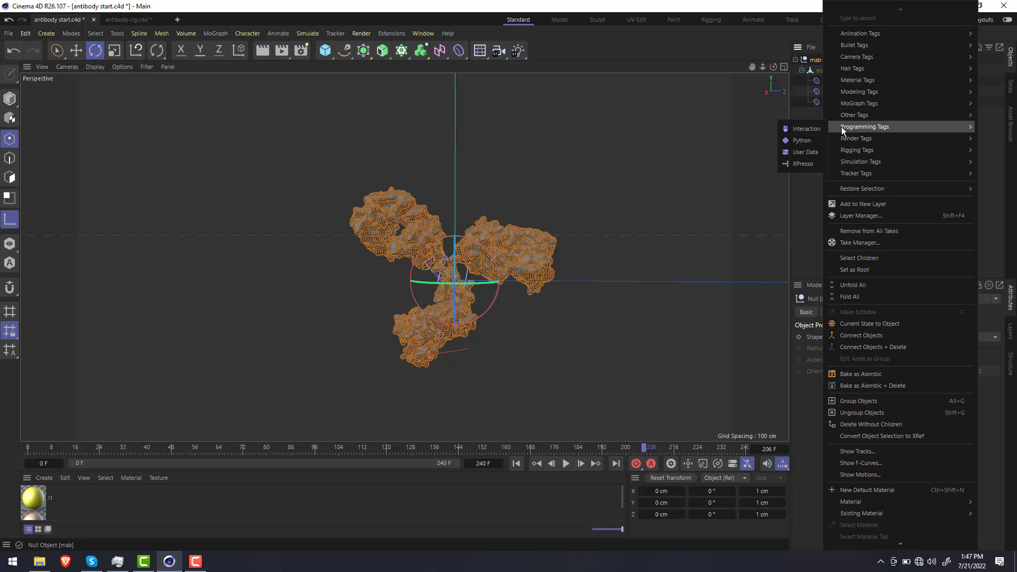
pyautogui.click(805, 152)
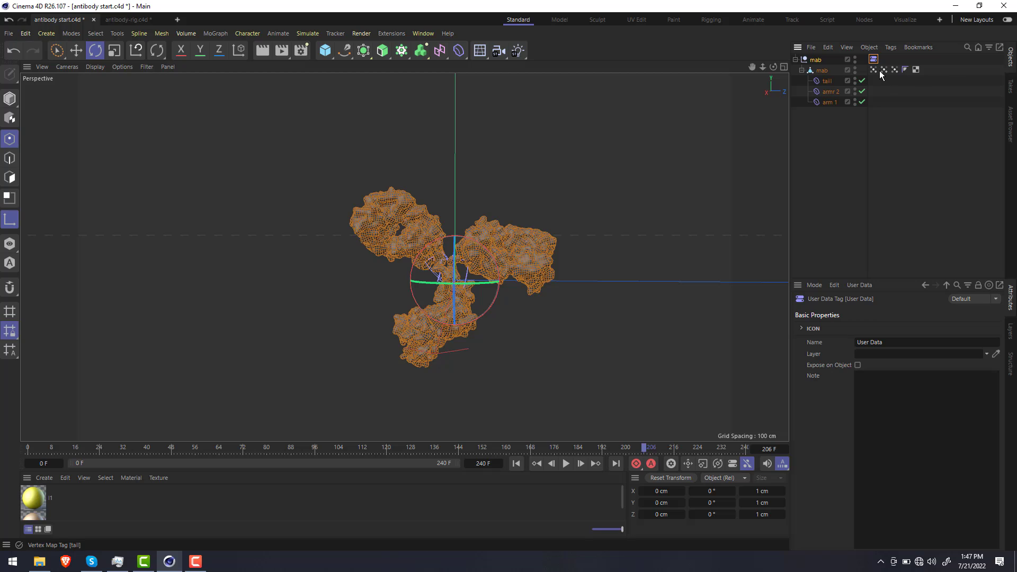
# Review the tail, arm 2 and arm 1 vertex maps on the mab mesh
pyautogui.click(875, 69)
pyautogui.click(884, 70)
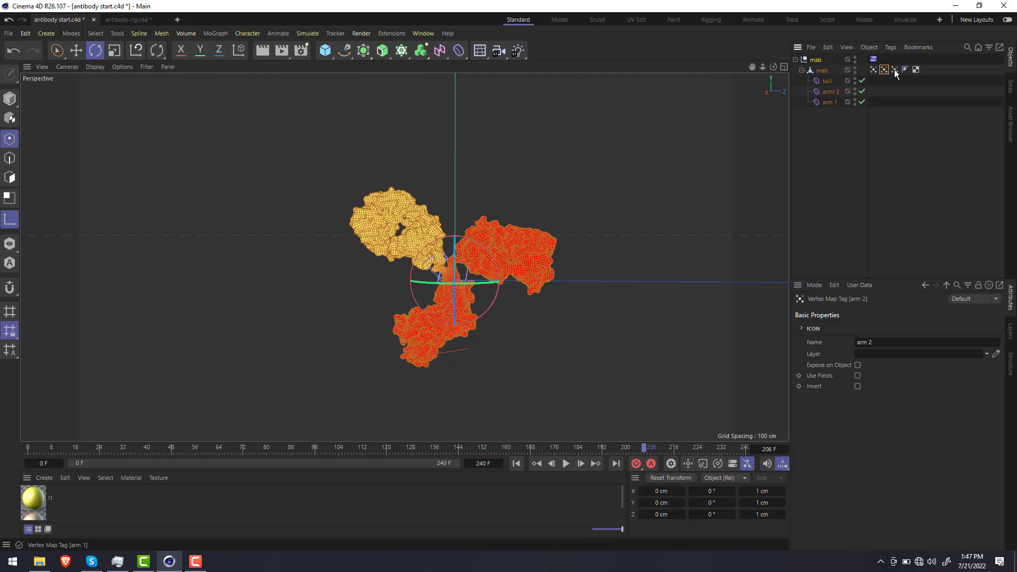
pyautogui.click(894, 70)
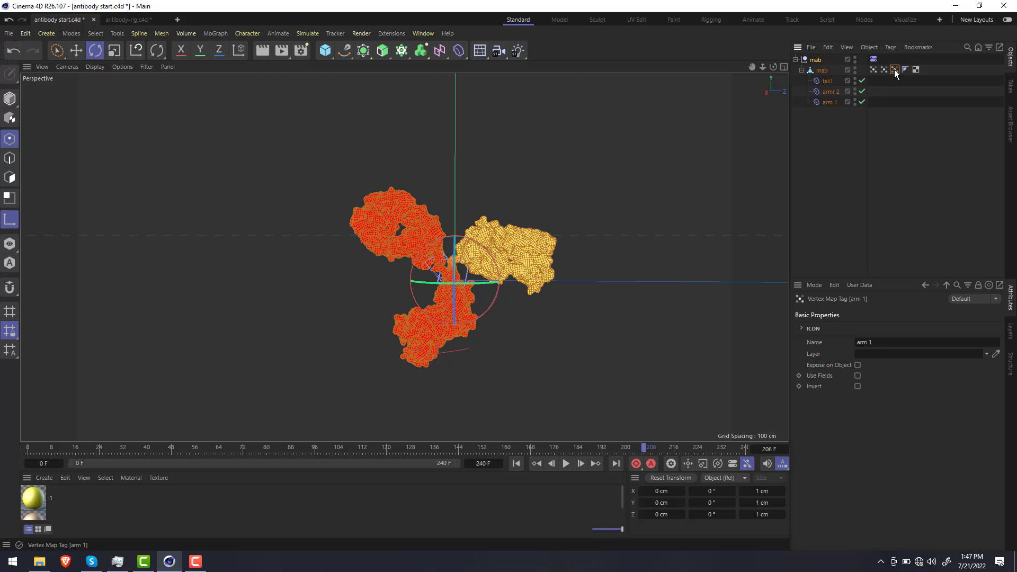
pyautogui.click(822, 68)
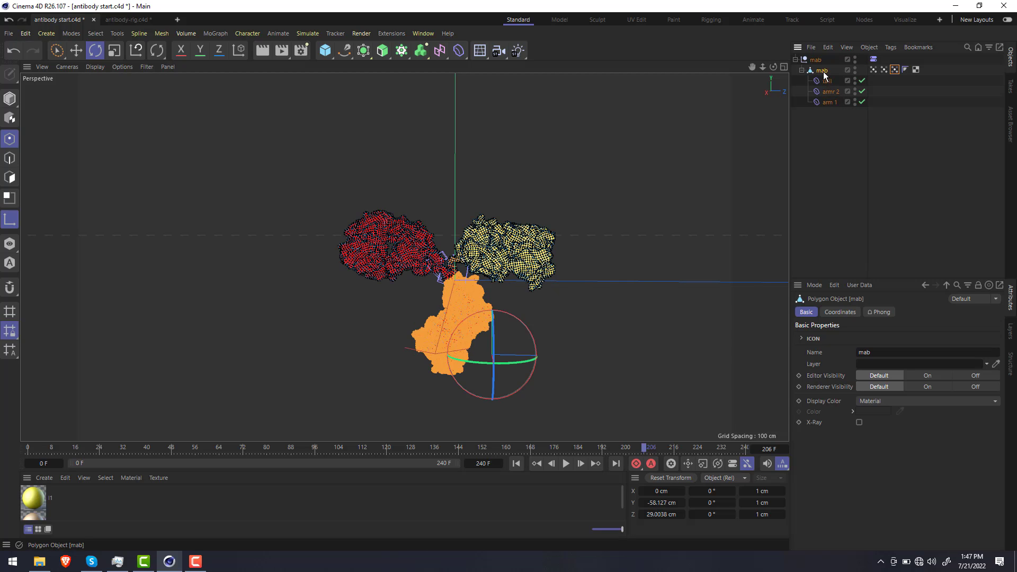
# Add a user data entry named arm 1 to the User Data tag, using the Float Slider interface
pyautogui.click(874, 60)
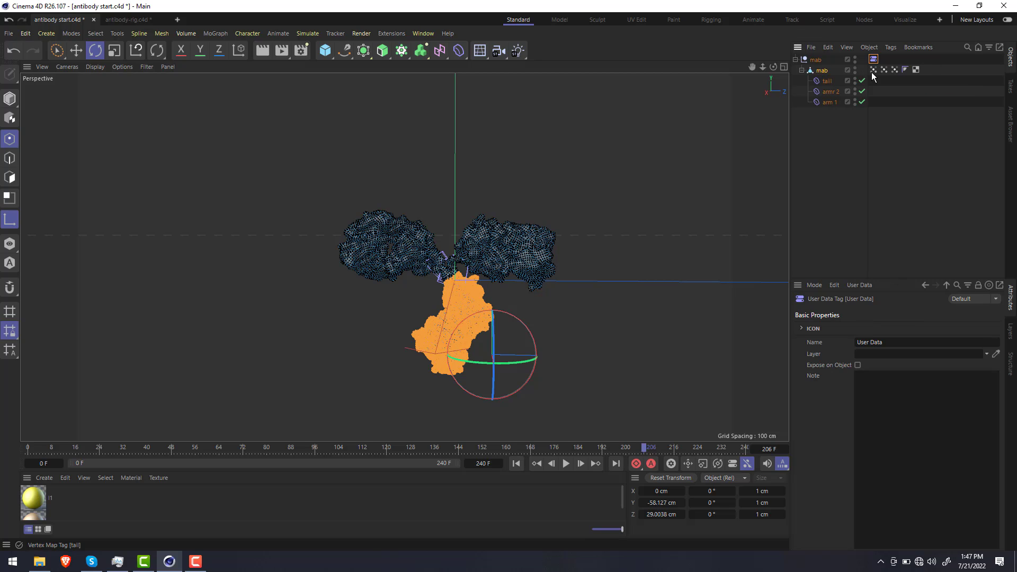
pyautogui.click(859, 286)
pyautogui.click(871, 301)
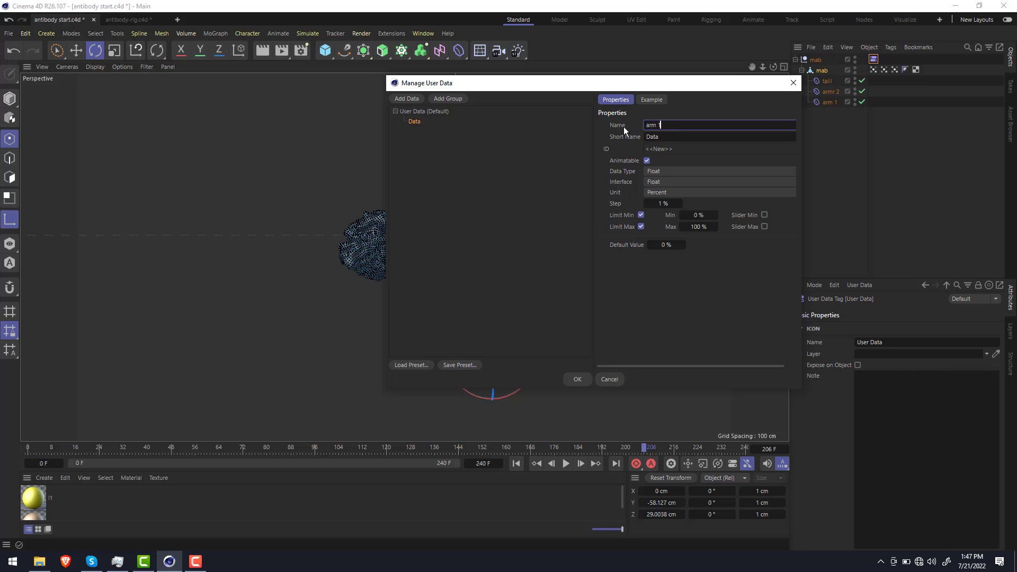
pyautogui.write('arm 1')
pyautogui.press('Tab')
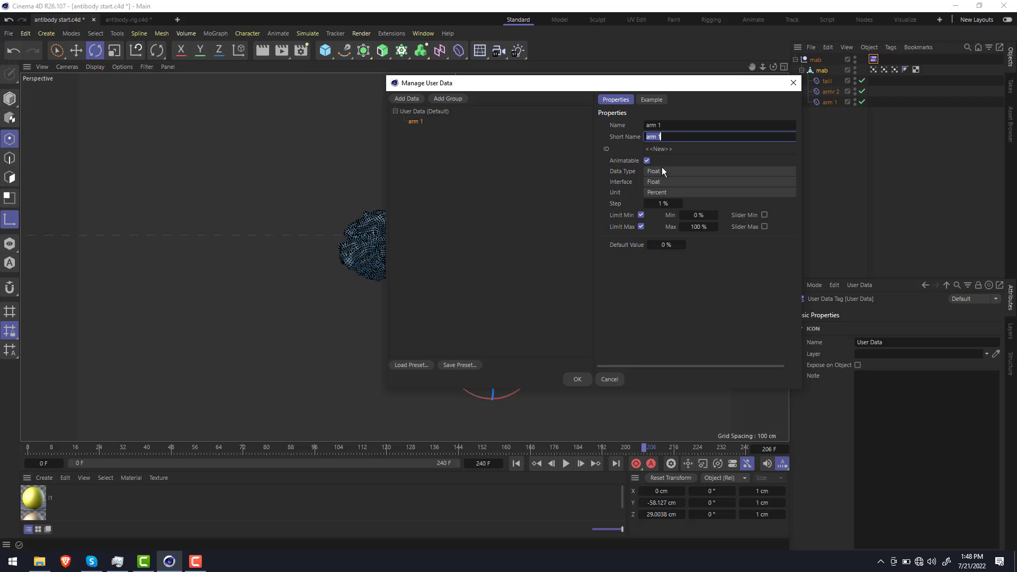
pyautogui.click(668, 182)
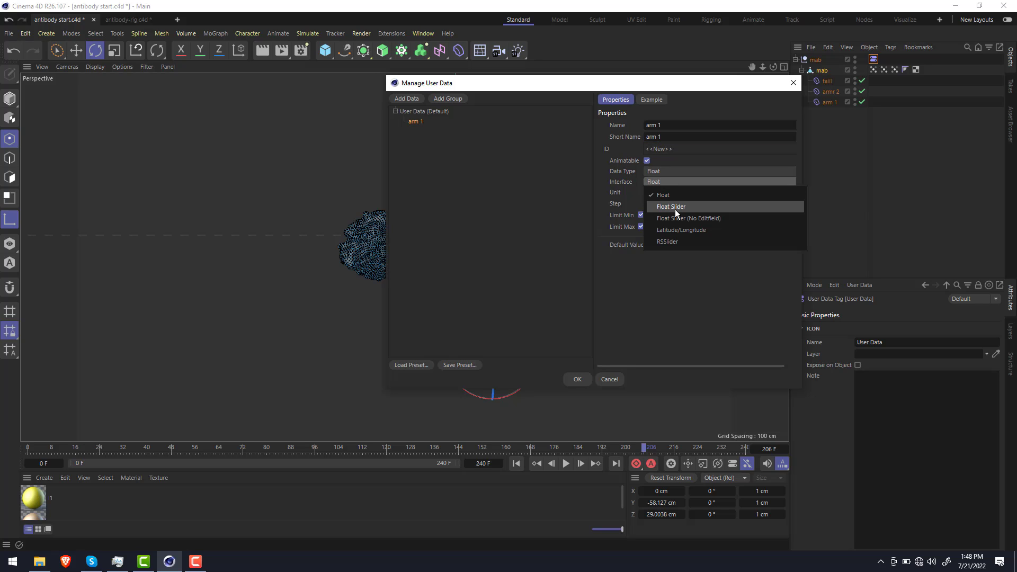
pyautogui.click(676, 210)
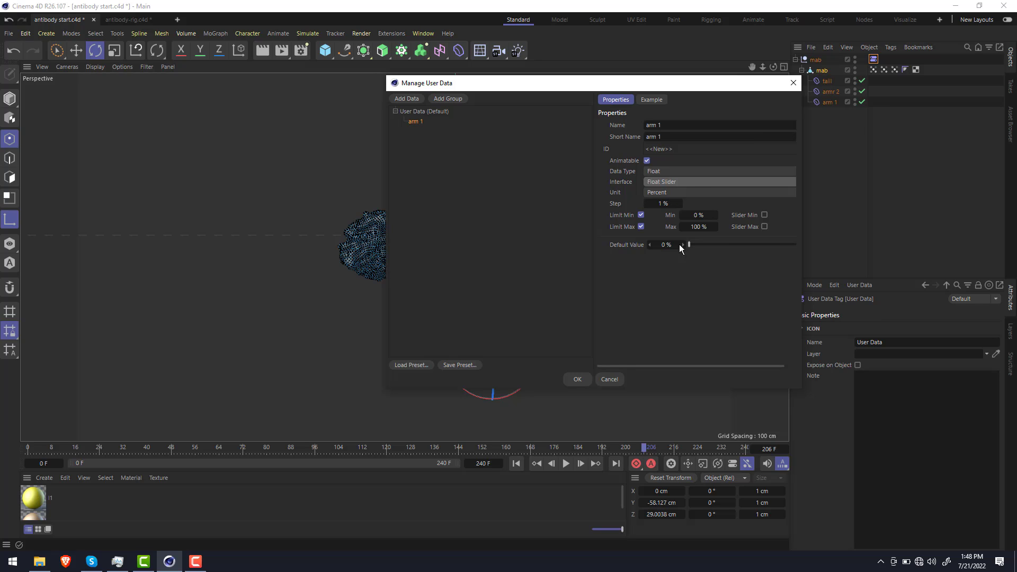
# Set the arm 1 entry's unit to Degree with a minimum of -20° and a maximum of 20°, and apply the user data
pyautogui.moveTo(688, 245)
pyautogui.mouseDown()
pyautogui.moveTo(738, 241)
pyautogui.moveTo(698, 253)
pyautogui.mouseUp()
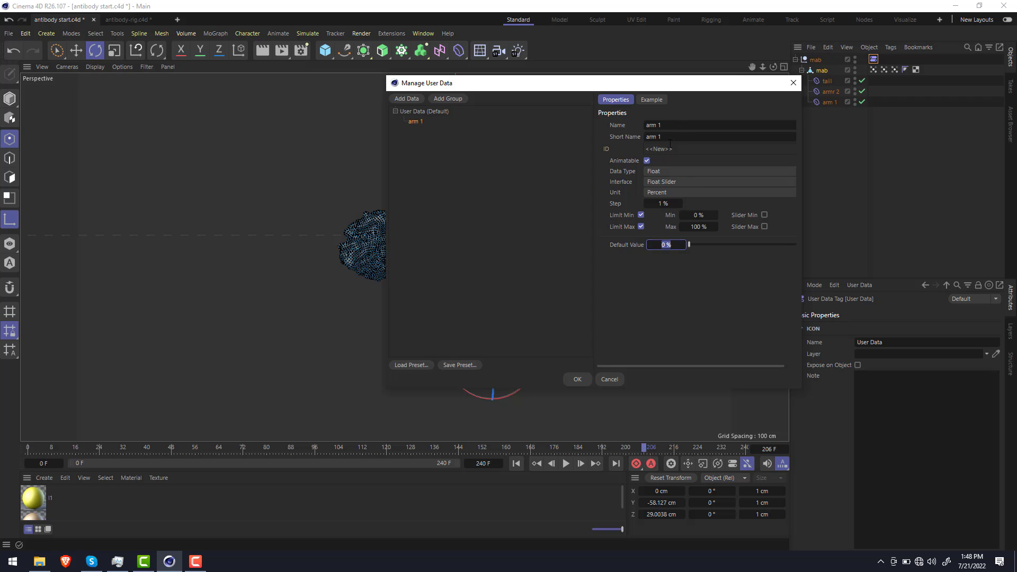
pyautogui.click(703, 192)
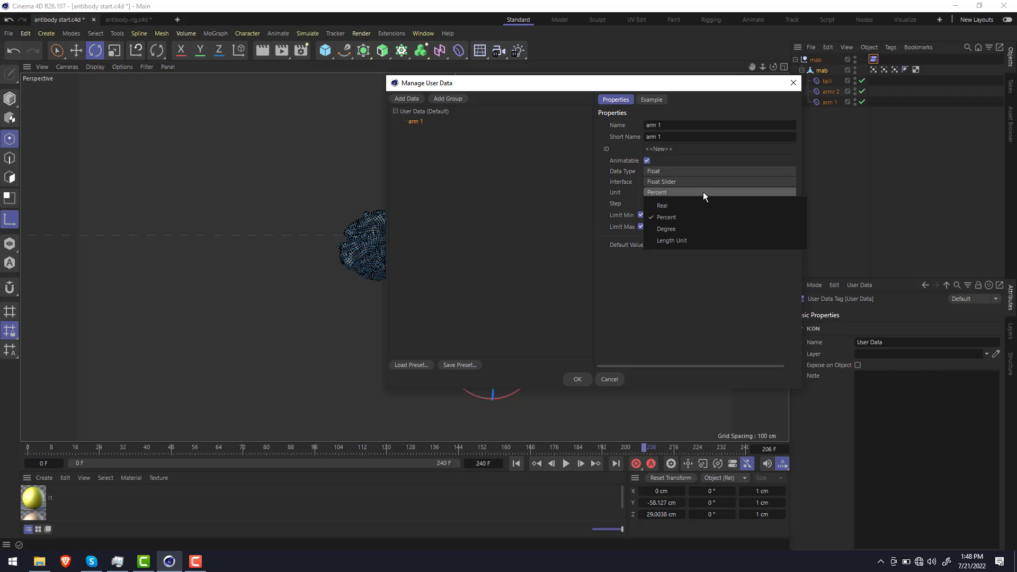
pyautogui.click(681, 229)
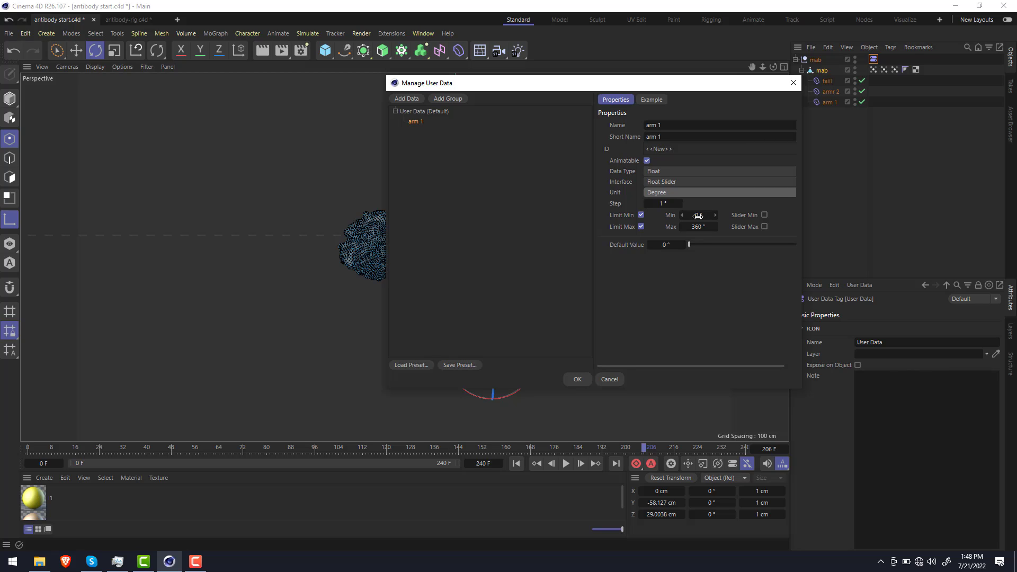
pyautogui.click(697, 216)
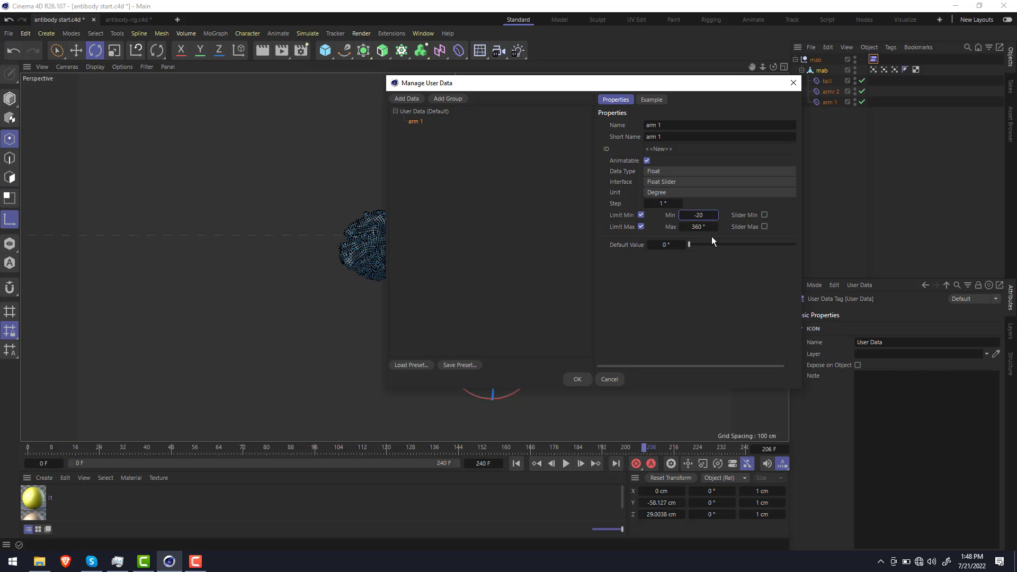
pyautogui.press('Tab')
pyautogui.press('Tab')
pyautogui.press('Tab')
pyautogui.write('20')
pyautogui.press('Tab')
pyautogui.click(580, 377)
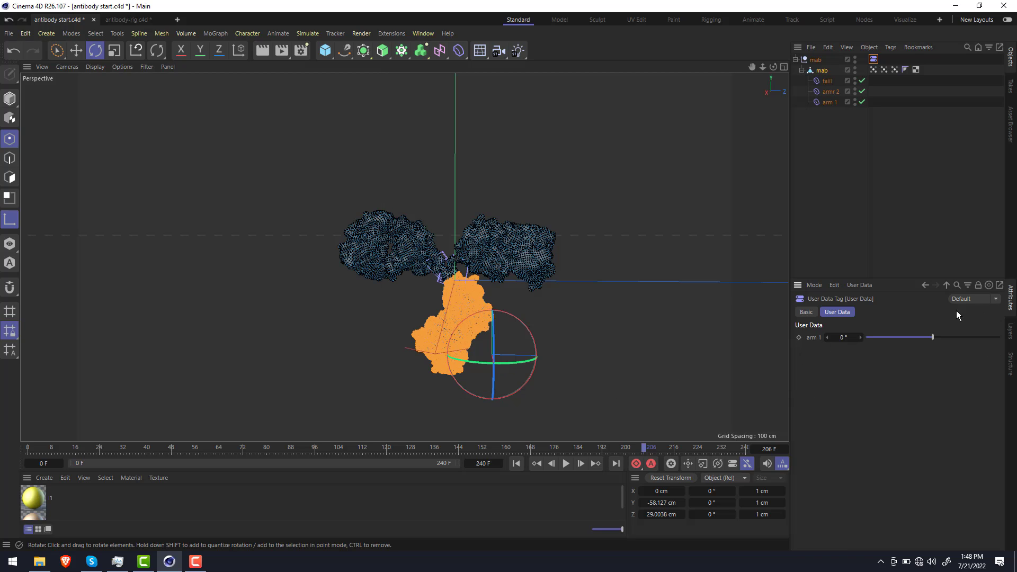
# Set the arm 1 slider to -4° and make it the absolute driver of the arm 1 bend's Strength
pyautogui.moveTo(936, 339); pyautogui.dragTo(899, 339)
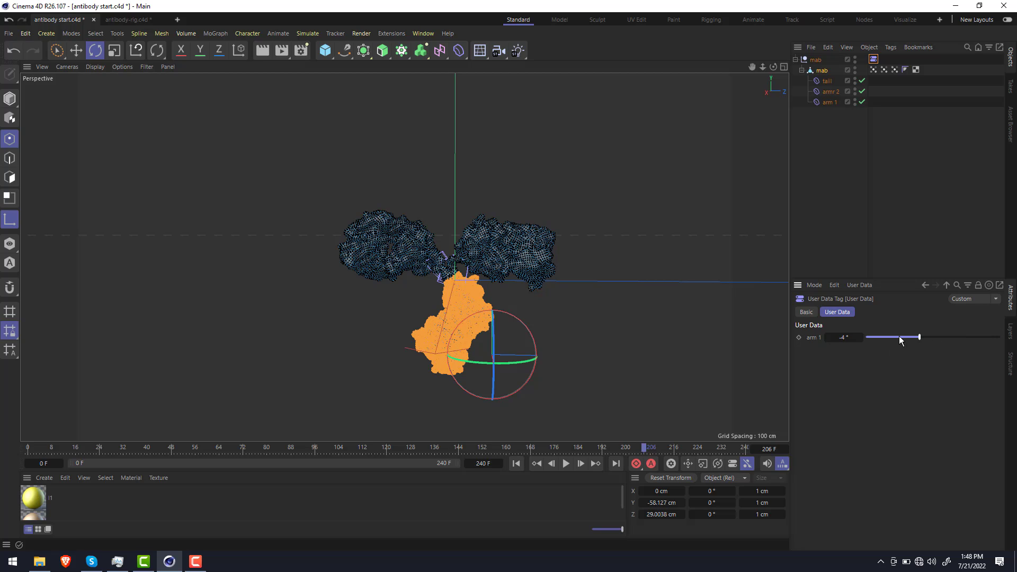
pyautogui.rightClick(814, 342)
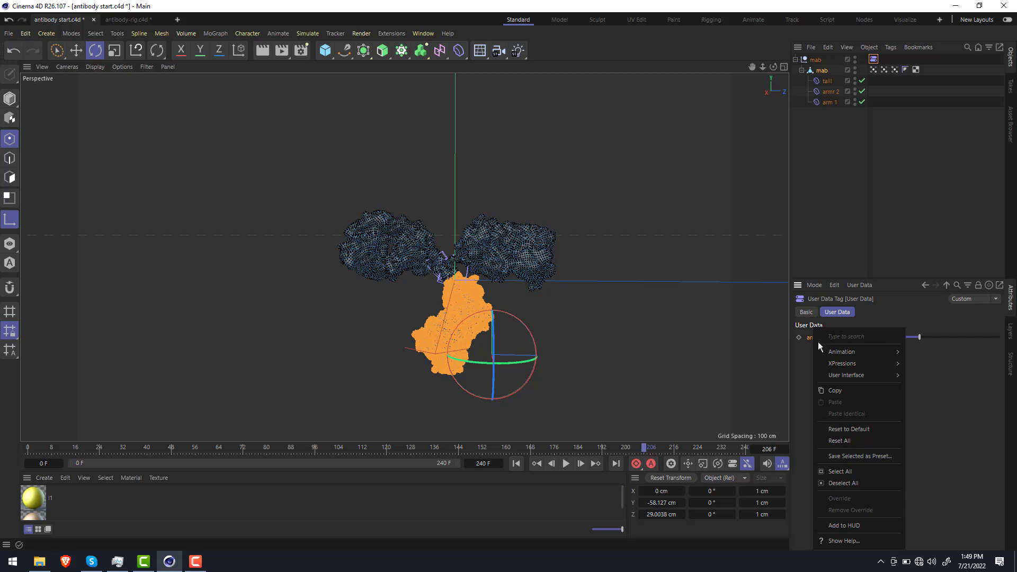
pyautogui.moveTo(865, 366)
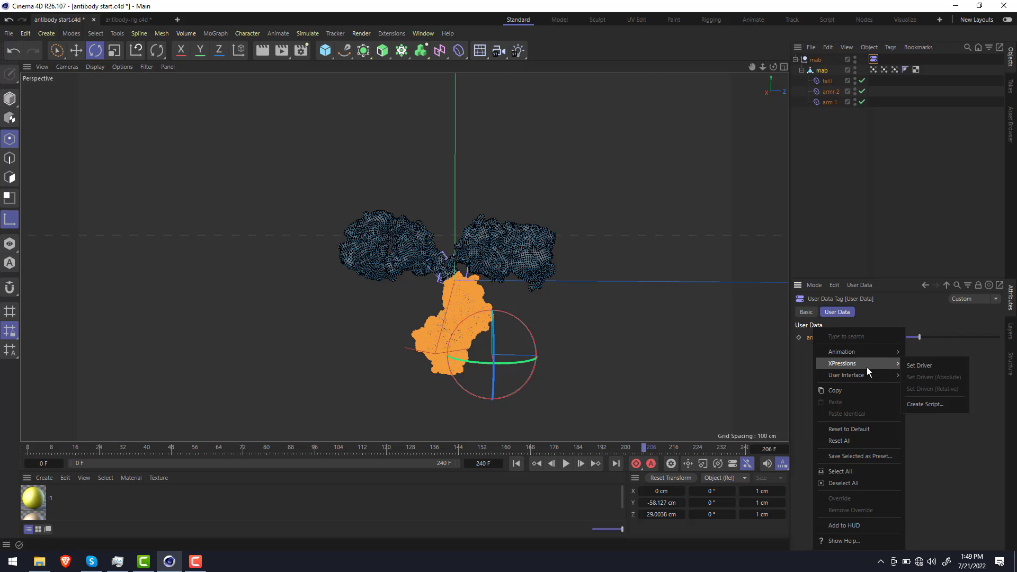
pyautogui.click(911, 367)
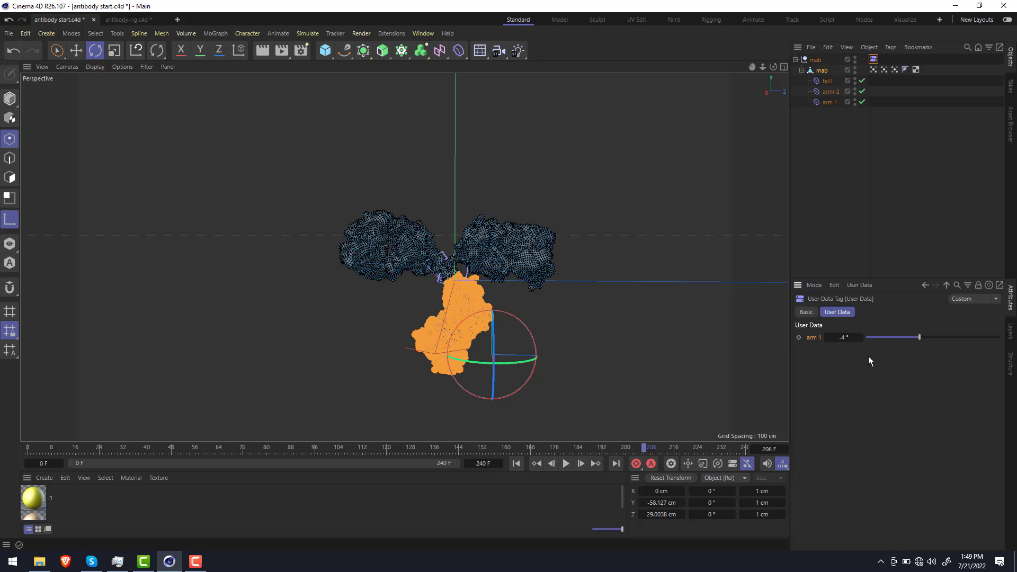
pyautogui.click(830, 102)
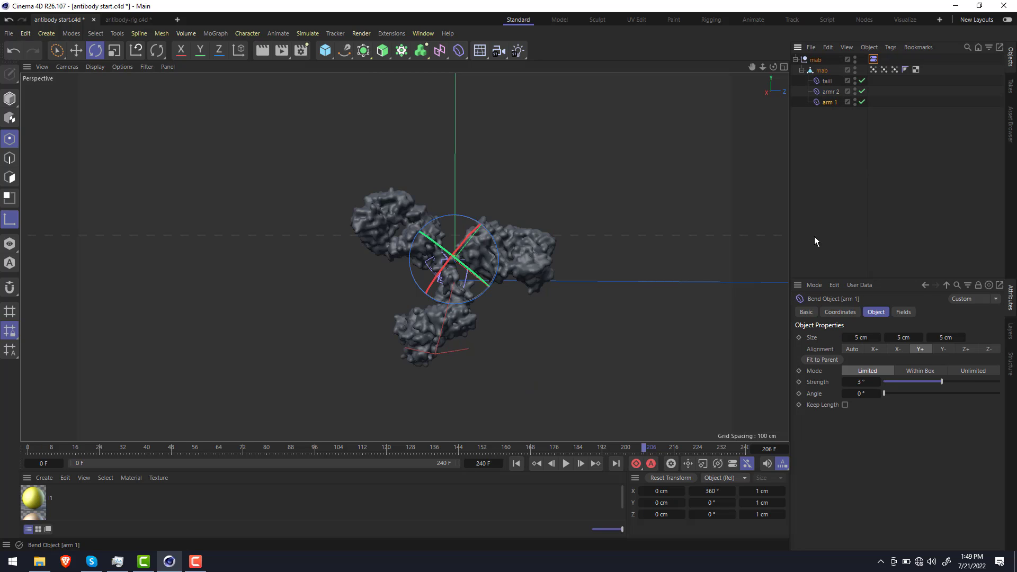
pyautogui.rightClick(822, 385)
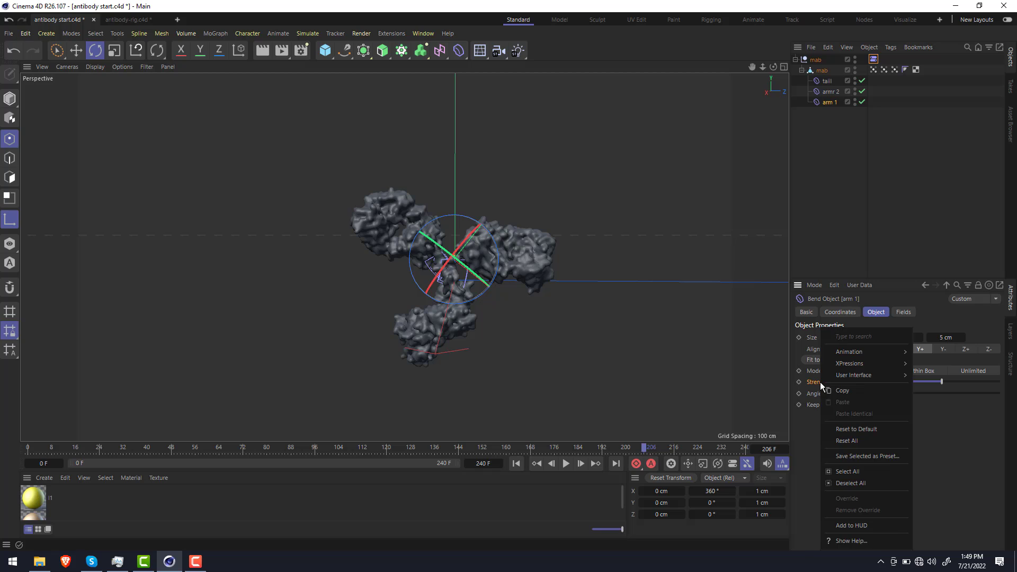
pyautogui.moveTo(875, 363)
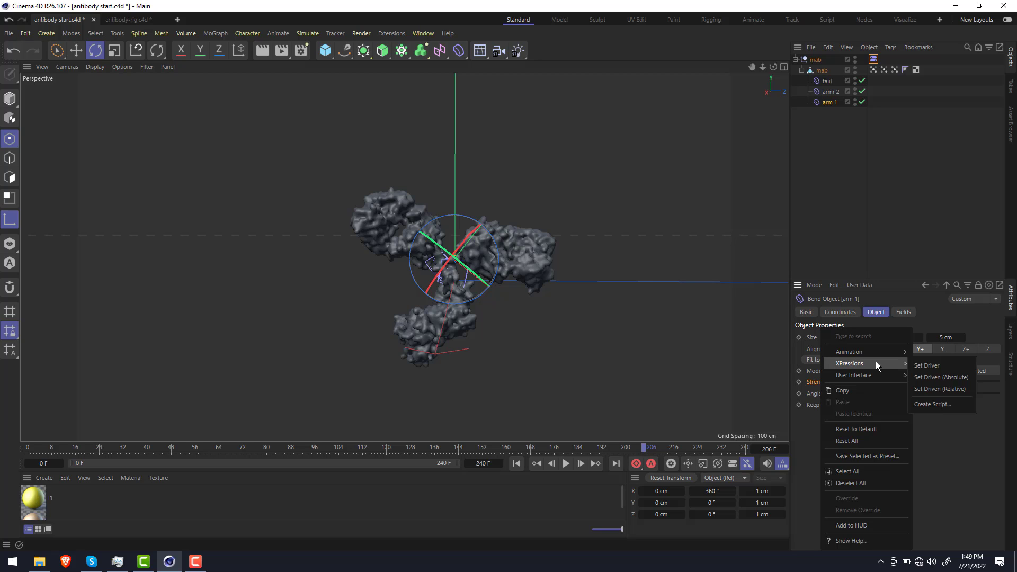
pyautogui.click(946, 376)
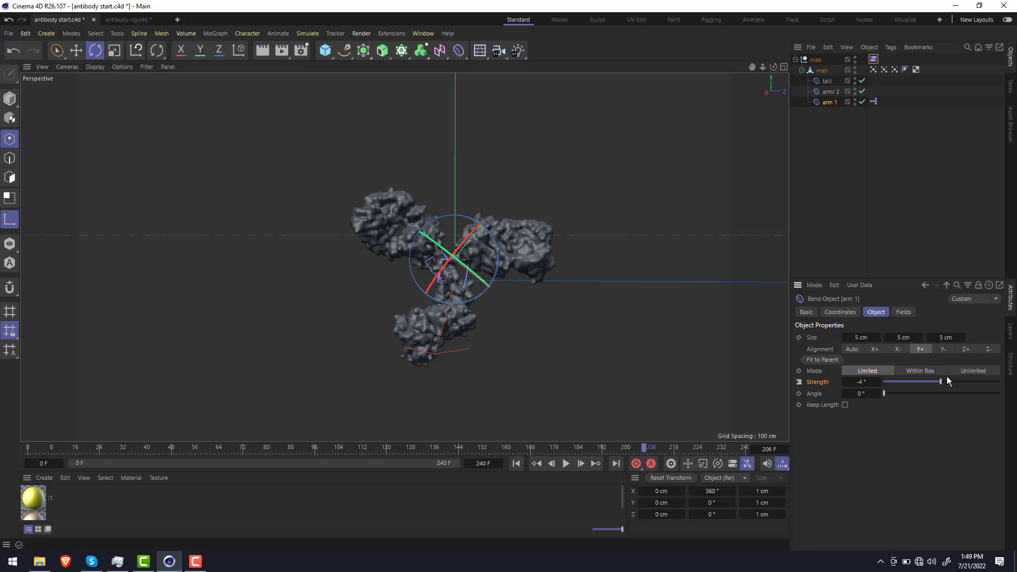
# Set the arm 1 user data slider to -20° and check the Strength of the arm 1 bend
pyautogui.click(874, 59)
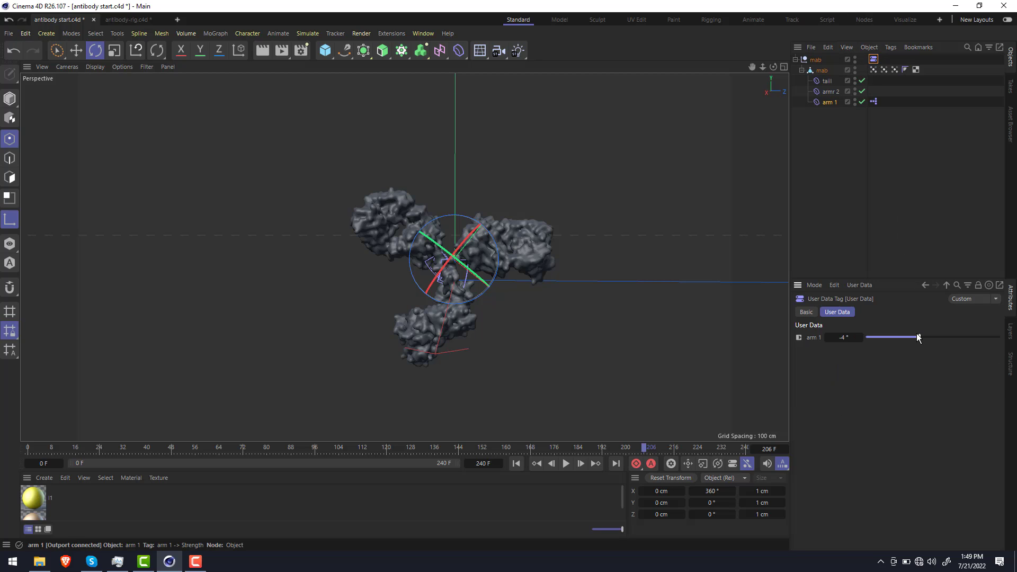
pyautogui.moveTo(916, 335); pyautogui.dragTo(830, 348)
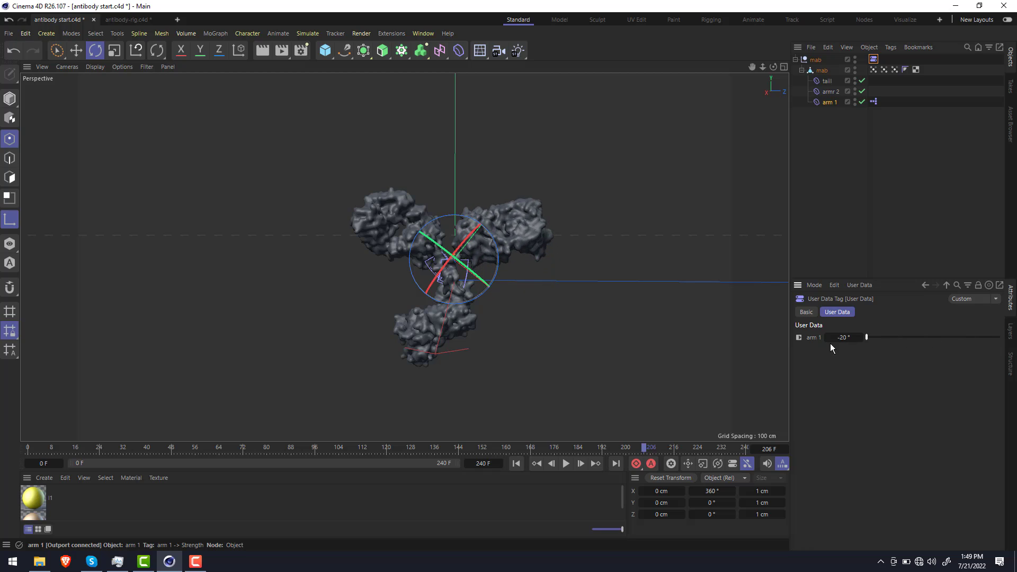
pyautogui.click(828, 103)
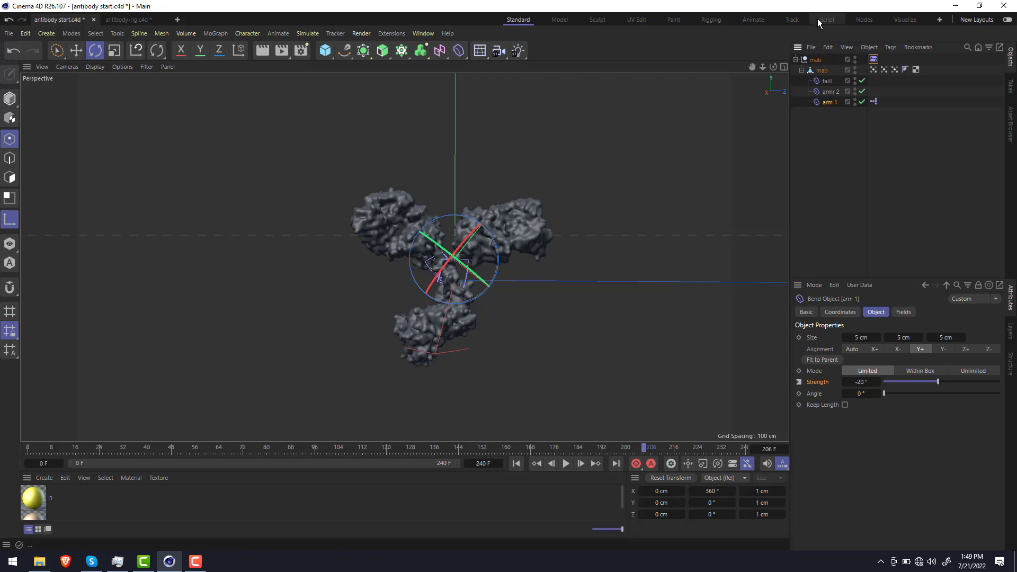
# Duplicate the arm 1 entry in the tag's user data manager and rename the copy arm 2
pyautogui.click(873, 58)
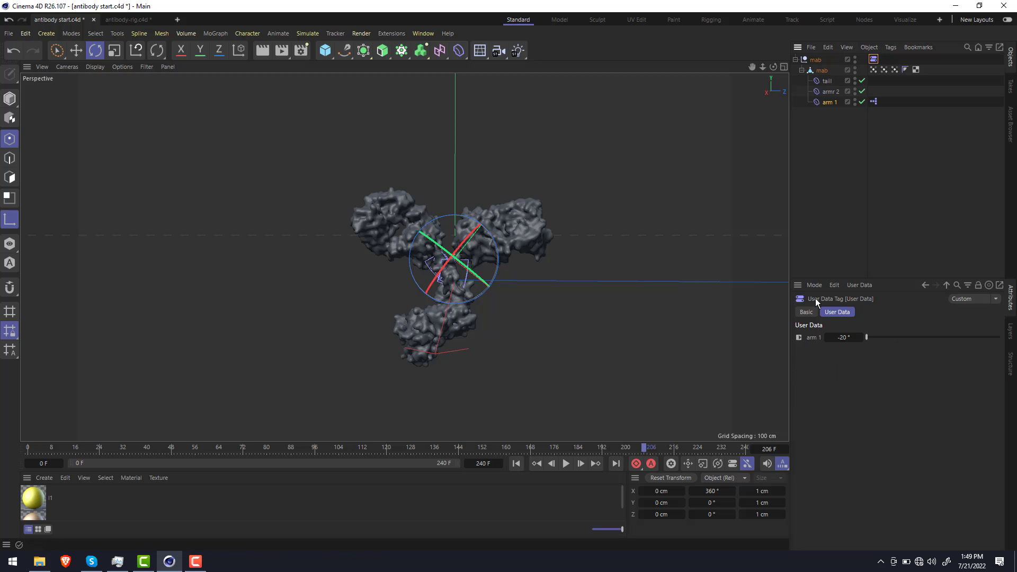
pyautogui.click(858, 285)
pyautogui.click(863, 314)
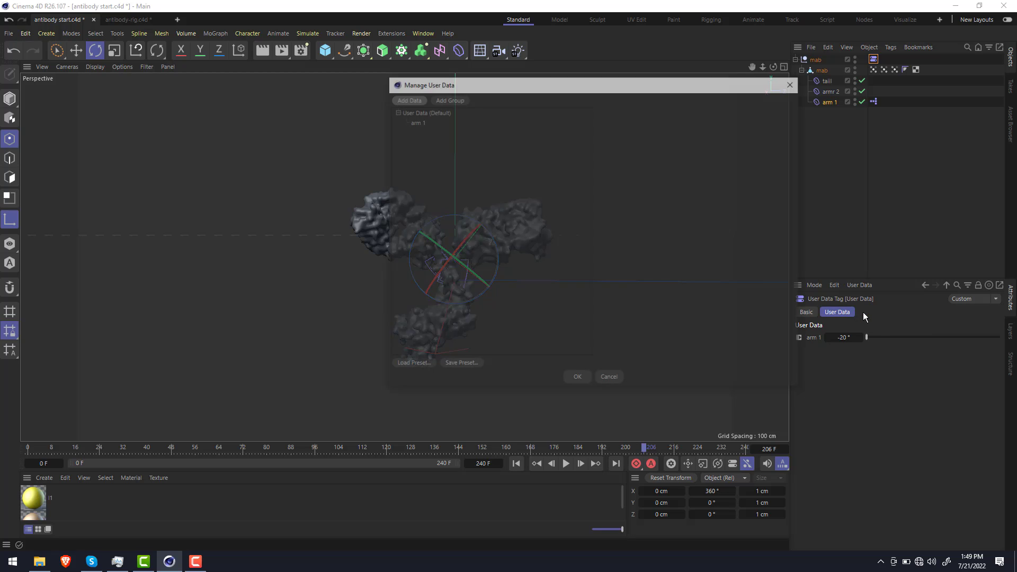
pyautogui.rightClick(420, 122)
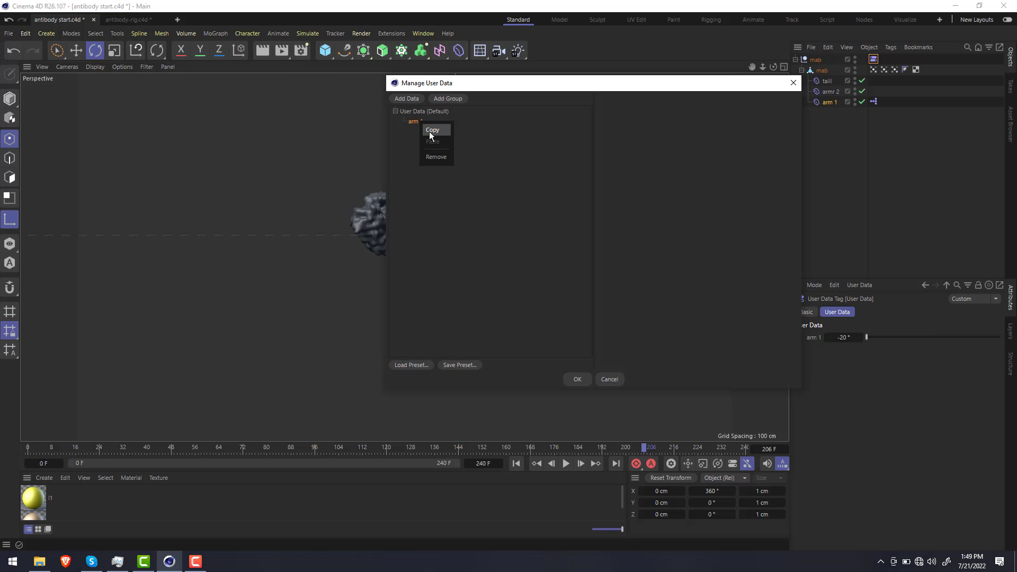
pyautogui.click(430, 132)
pyautogui.rightClick(421, 123)
pyautogui.click(430, 142)
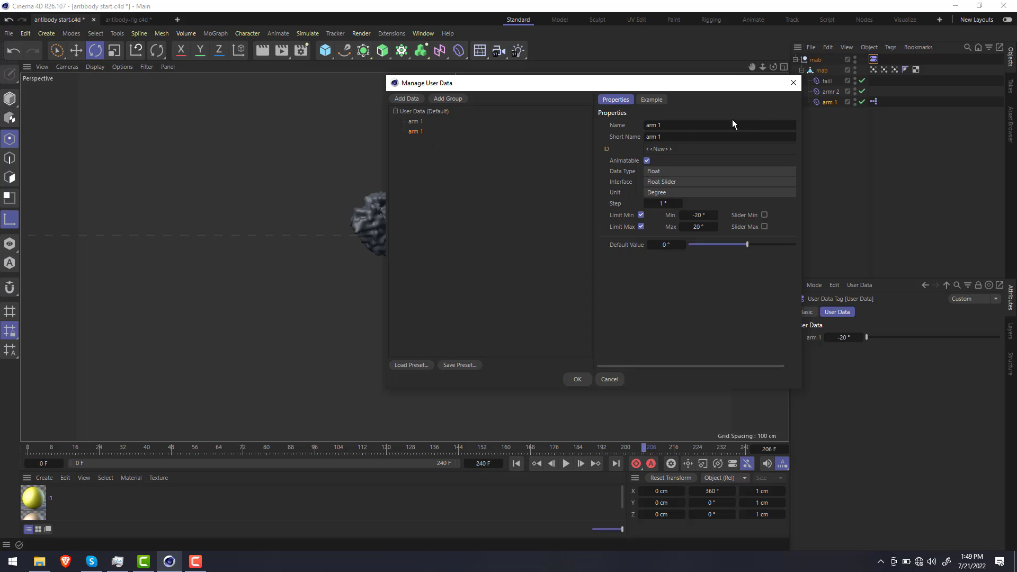
pyautogui.doubleClick(659, 125)
pyautogui.write('2')
pyautogui.press('Tab')
# Add another copy of the slider entry named tail and apply the user data changes
pyautogui.rightClick(422, 123)
pyautogui.moveTo(416, 132); pyautogui.dragTo(423, 147)
pyautogui.click(702, 123)
pyautogui.write('tail')
pyautogui.press('Tab')
pyautogui.click(577, 379)
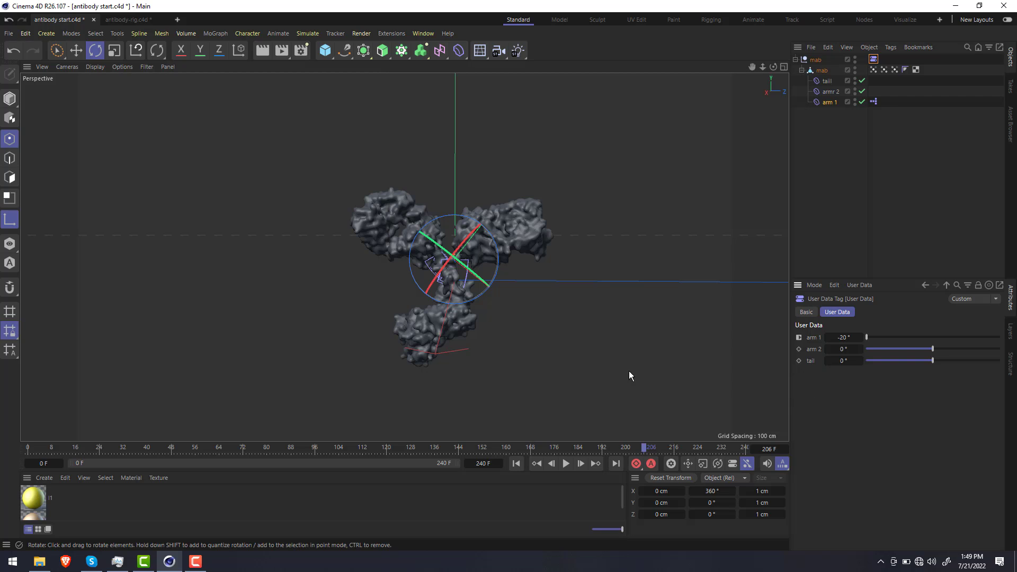
# Make the arm 2 user data slider the absolute driver of the second arm bend's Strength
pyautogui.rightClick(816, 351)
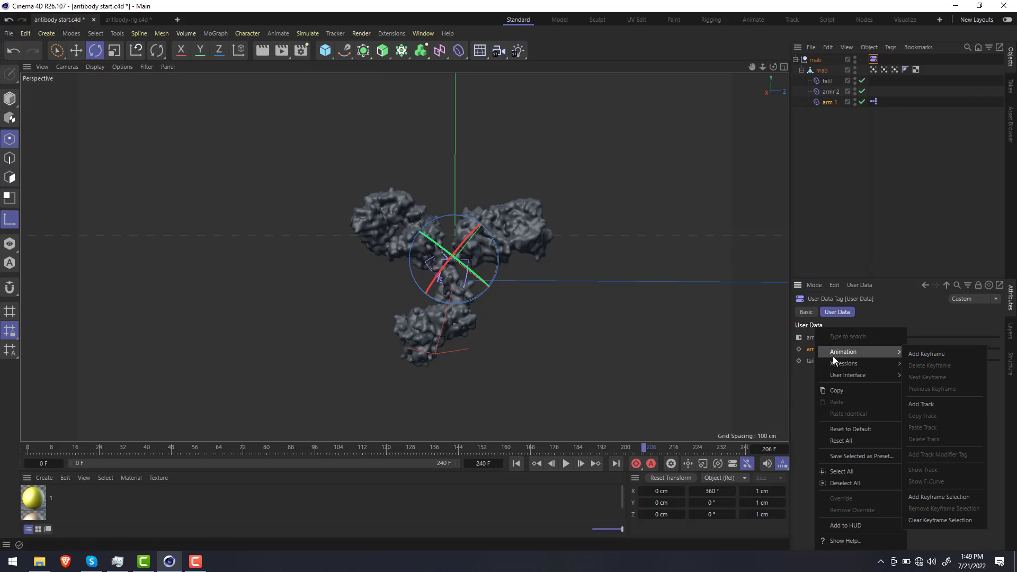
pyautogui.click(936, 364)
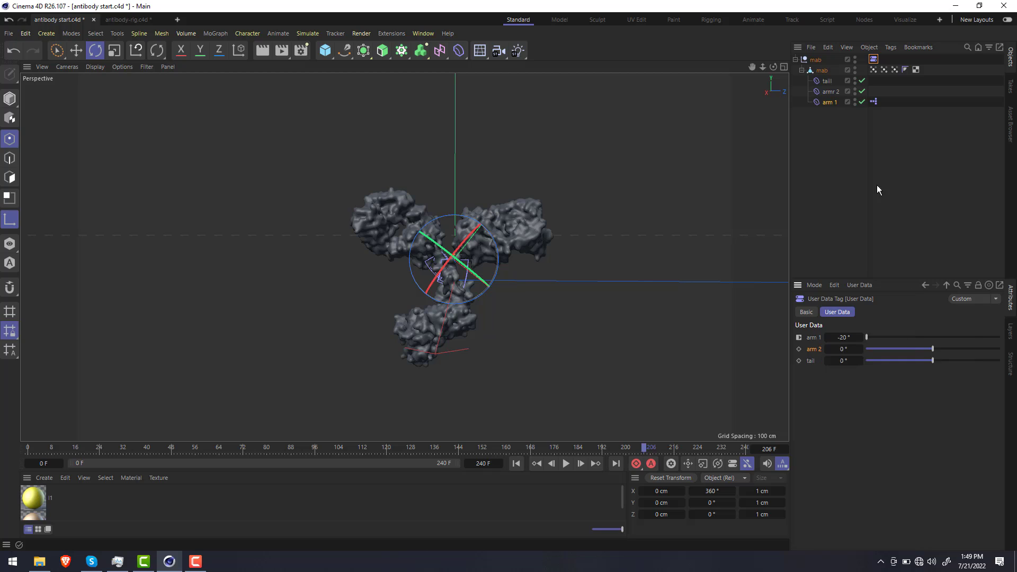
pyautogui.click(830, 92)
pyautogui.rightClick(822, 383)
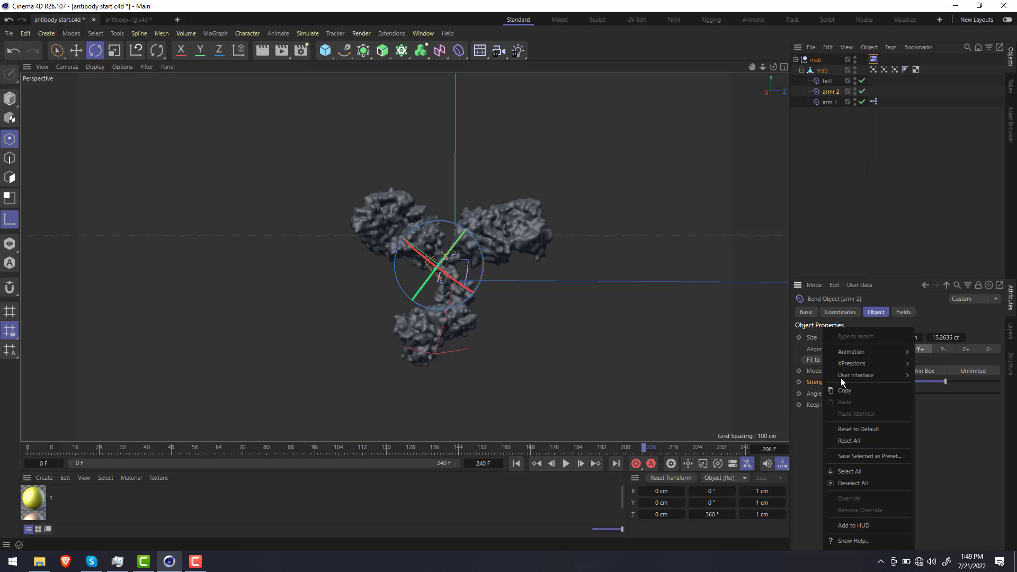
pyautogui.moveTo(867, 367)
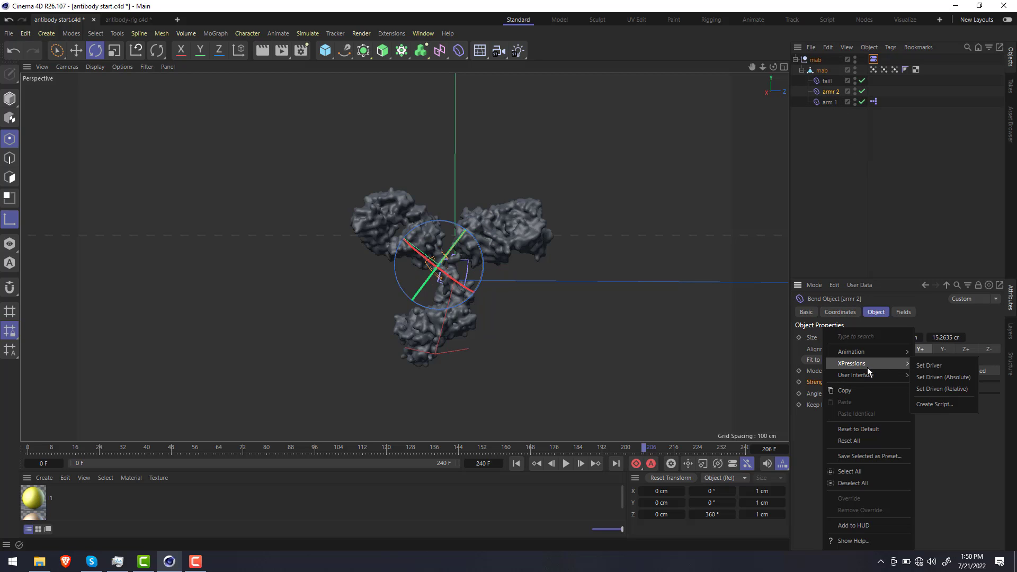
pyautogui.click(936, 376)
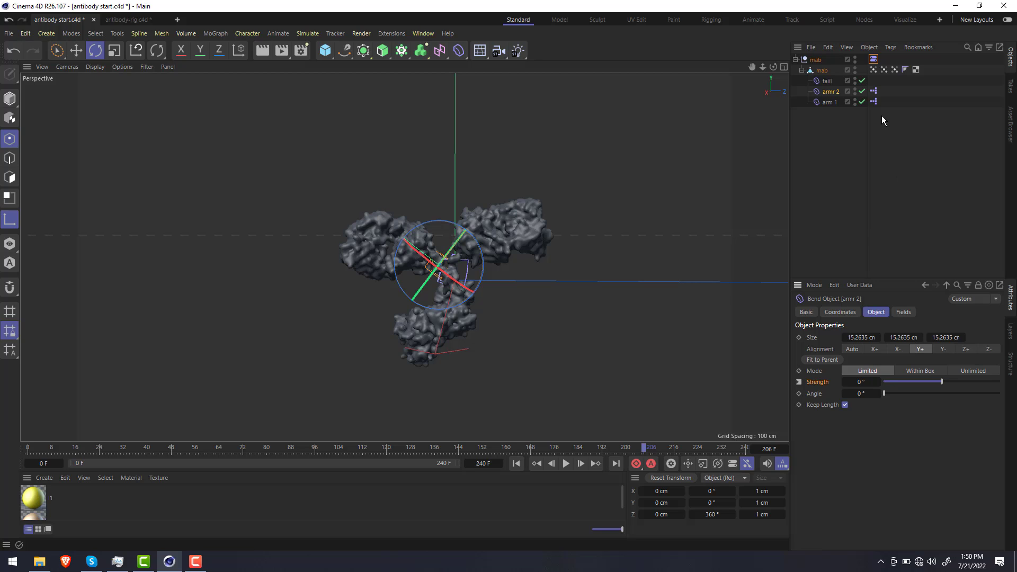
# Make the tail user data slider the absolute driver of the tail bend's Strength
pyautogui.click(872, 59)
pyautogui.rightClick(809, 361)
pyautogui.moveTo(829, 366)
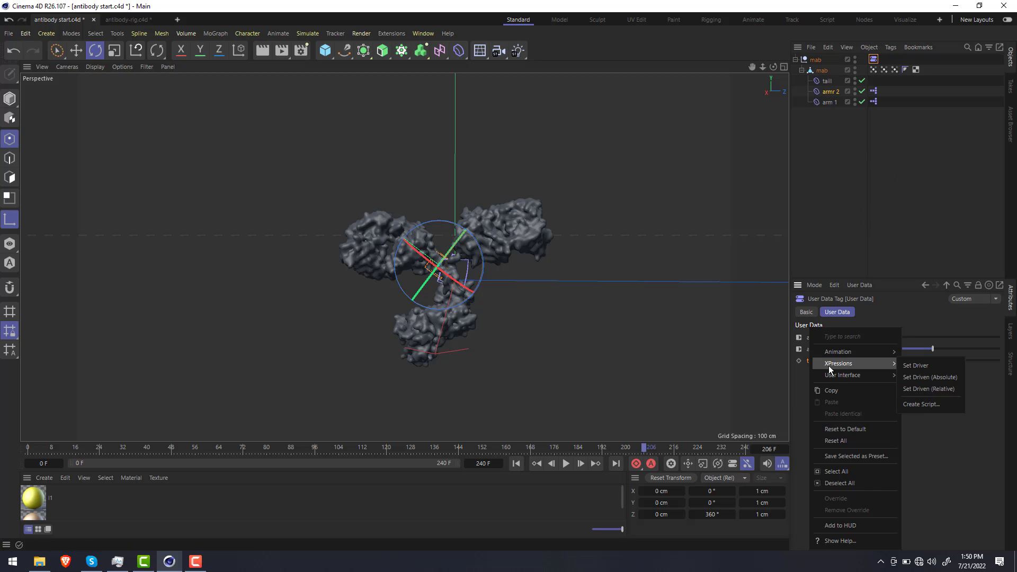
pyautogui.click(905, 365)
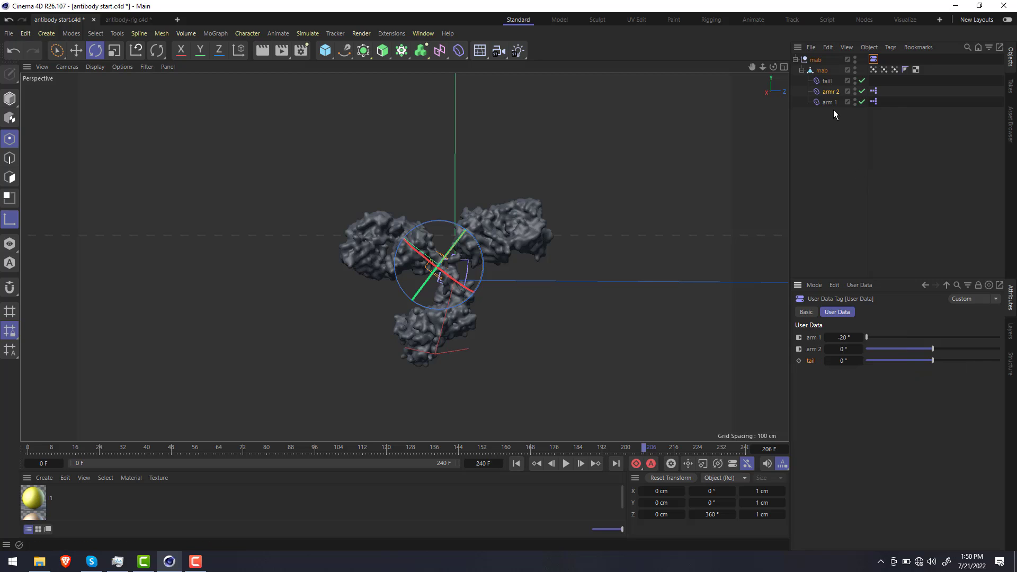
pyautogui.click(827, 81)
pyautogui.rightClick(828, 383)
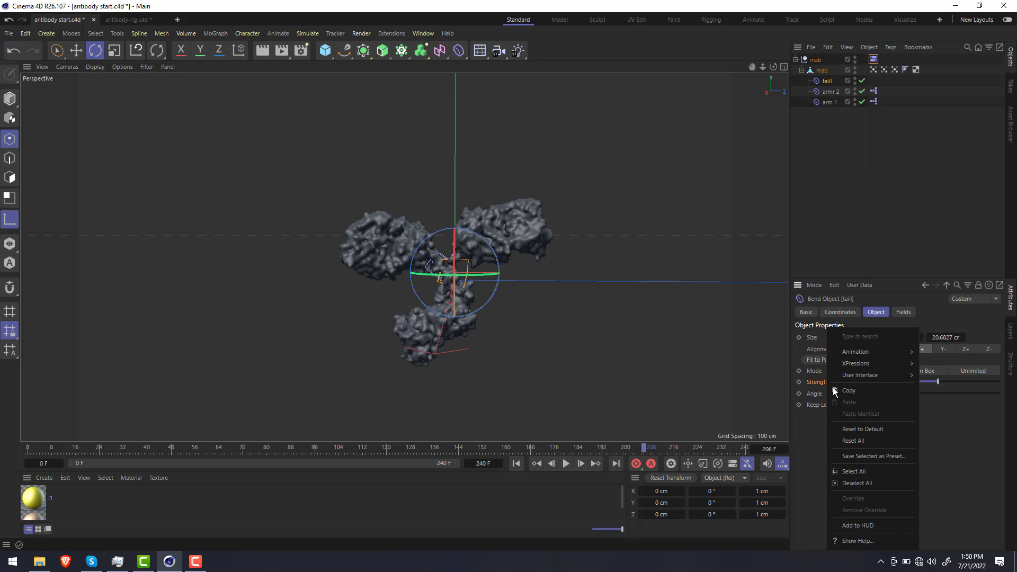
pyautogui.moveTo(877, 368)
pyautogui.click(934, 370)
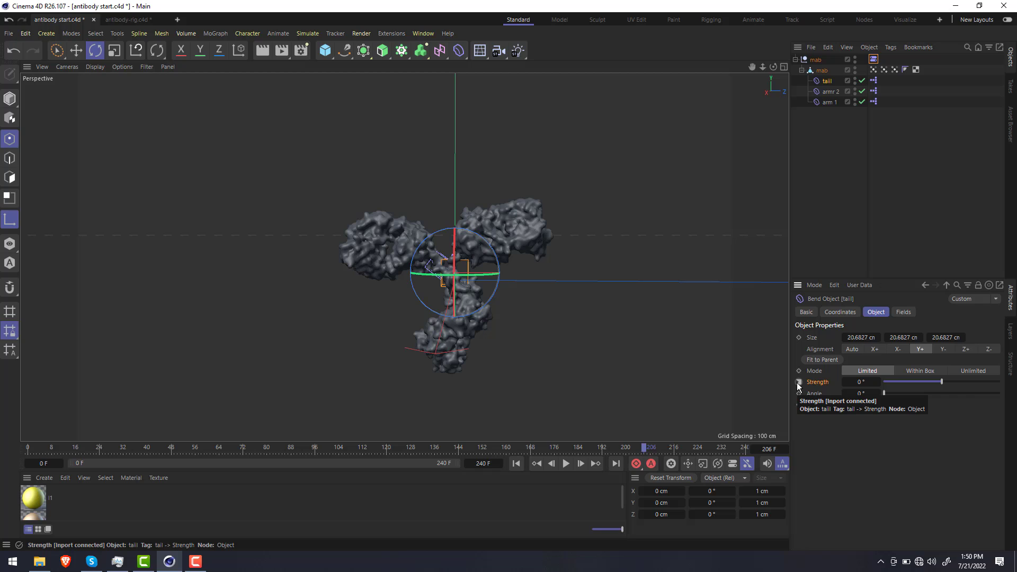
# Try out the user data sliders and leave arm 1, arm 2 and tail all at -20°
pyautogui.click(873, 60)
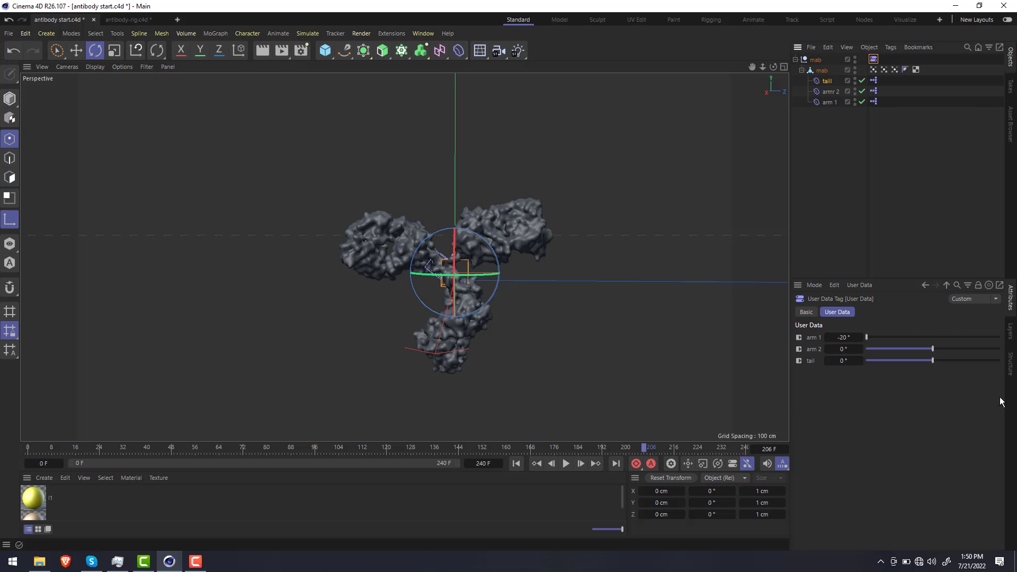
pyautogui.moveTo(883, 336)
pyautogui.mouseDown()
pyautogui.moveTo(998, 337)
pyautogui.moveTo(865, 337)
pyautogui.mouseUp()
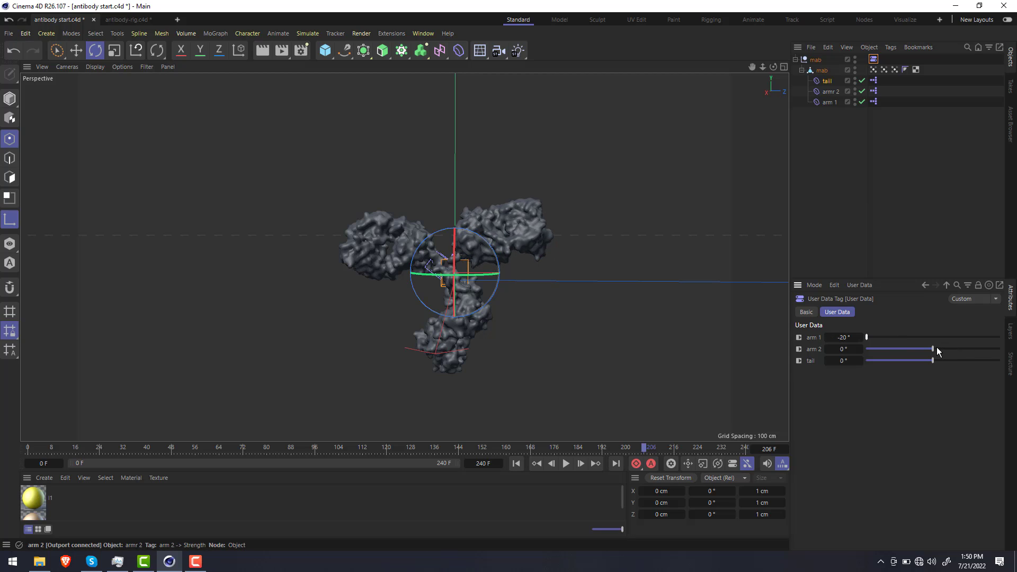
pyautogui.moveTo(937, 350); pyautogui.dragTo(994, 359)
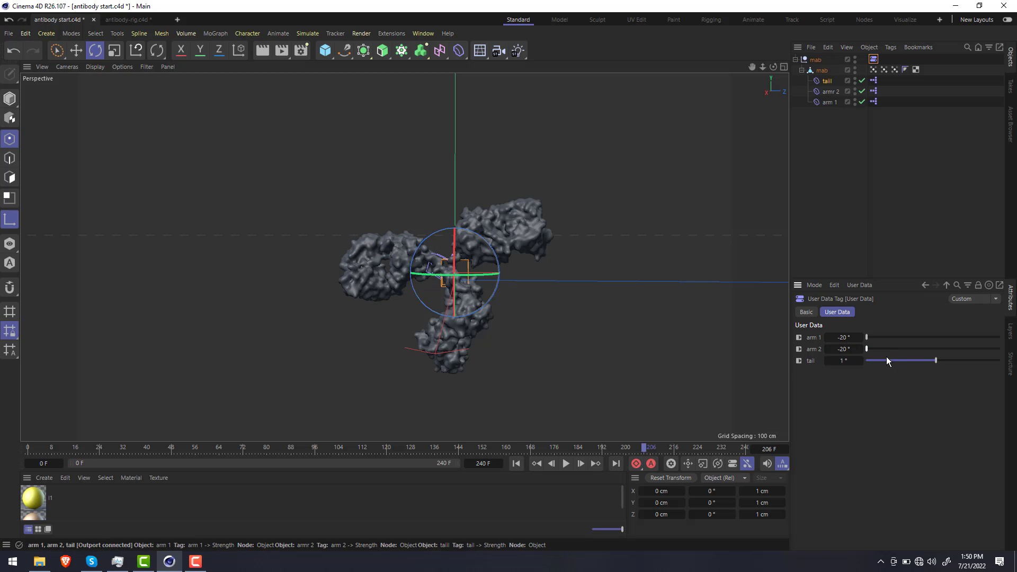
pyautogui.moveTo(886, 357); pyautogui.dragTo(860, 364)
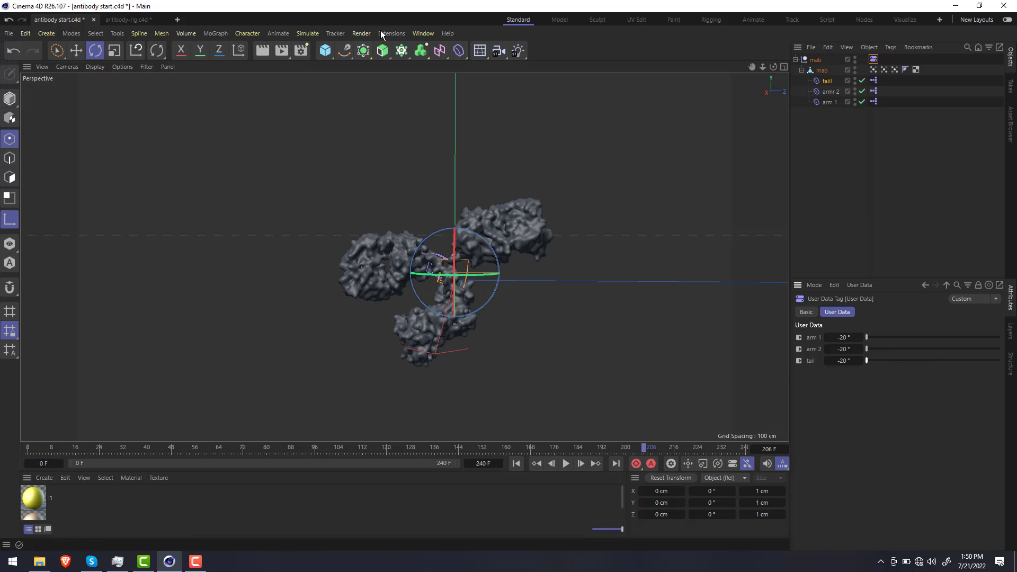
# Open the Dope Sheet timeline and dock it between the viewport's animation controls and the material manager
pyautogui.click(423, 33)
pyautogui.click(450, 249)
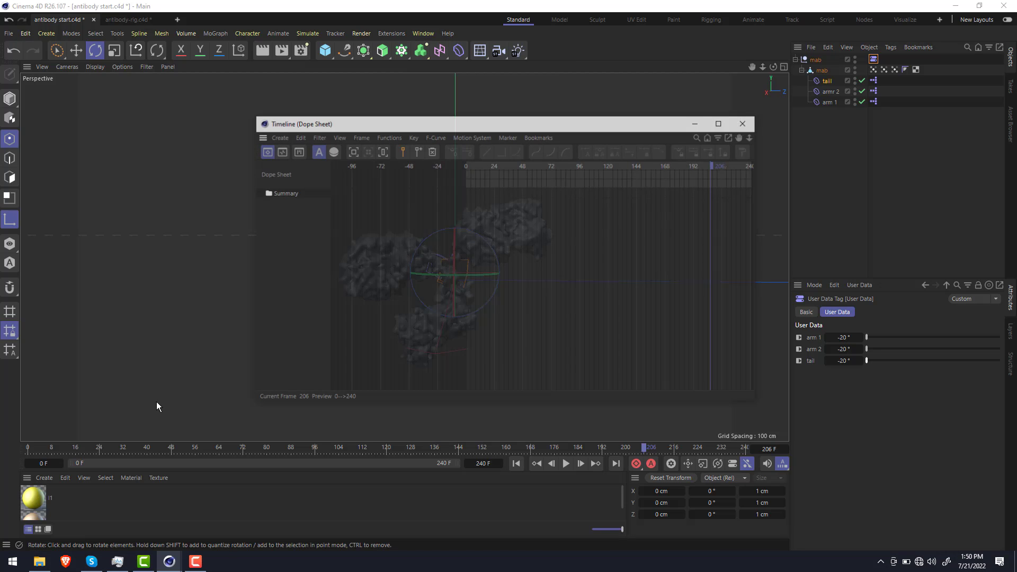
pyautogui.moveTo(261, 136); pyautogui.dragTo(137, 469)
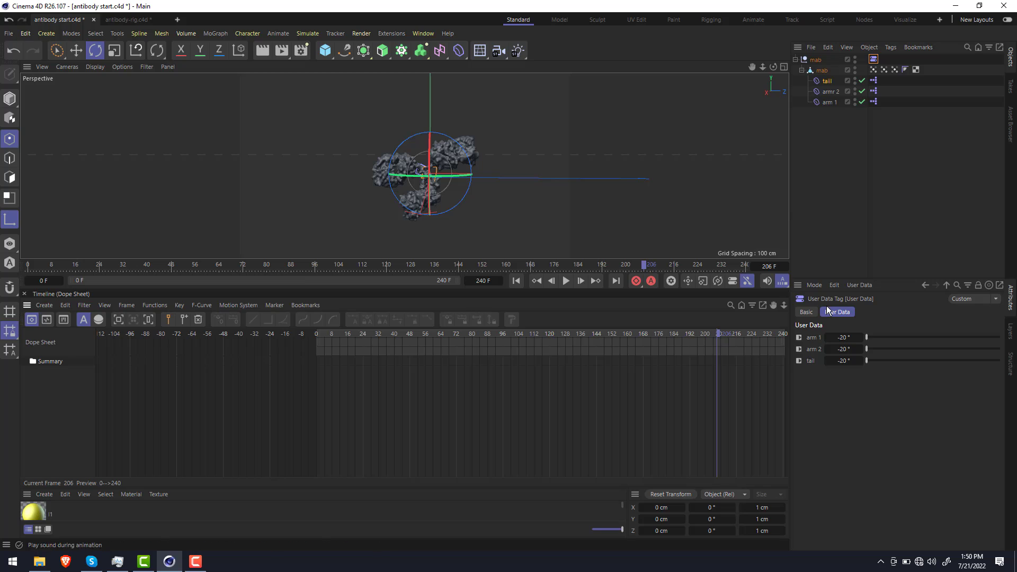
# Keyframe the arm 1, arm 2 and tail sliders at -20° and set the keys' time to frame 0
pyautogui.click(799, 337)
pyautogui.click(799, 349)
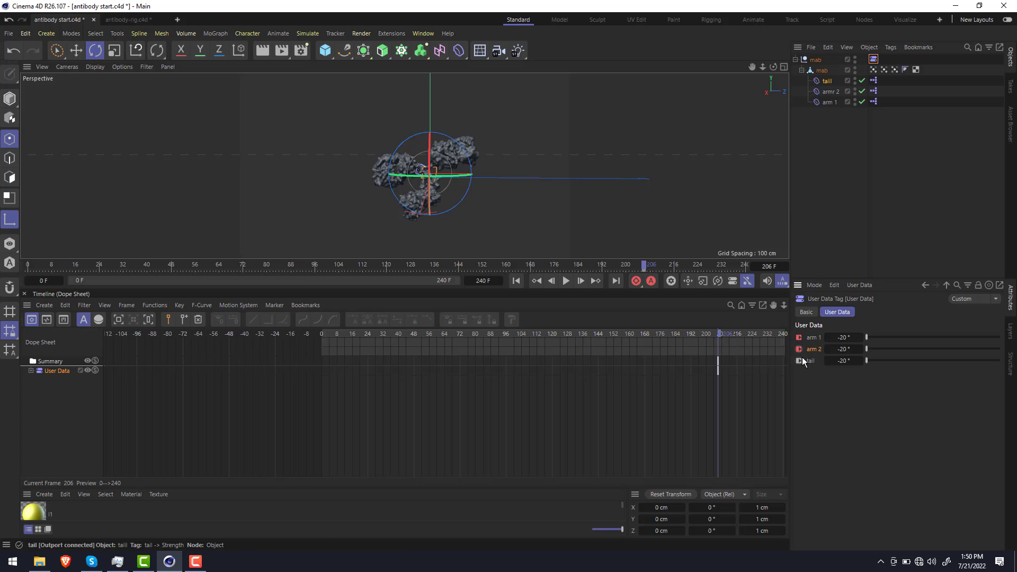
pyautogui.click(717, 361)
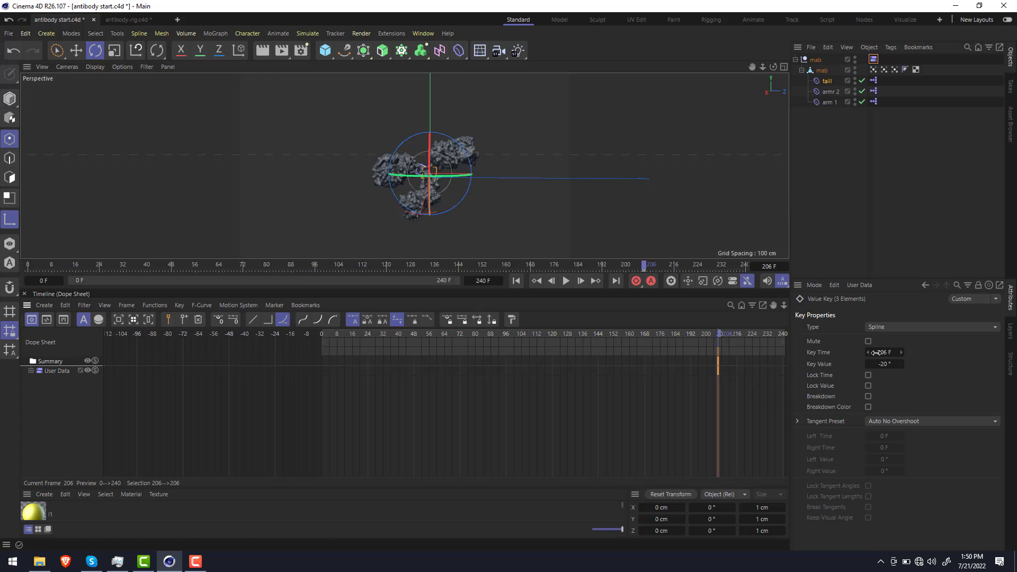
pyautogui.write('0')
pyautogui.press('Return')
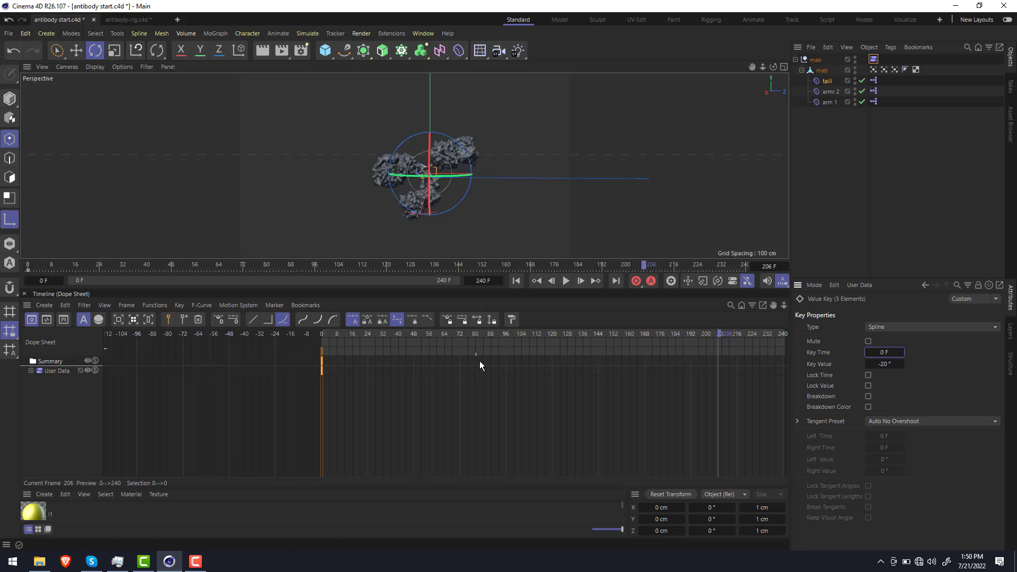
# At frame 72, set the arm 1, arm 2 and tail sliders to 20° and keyframe all three
pyautogui.click(460, 335)
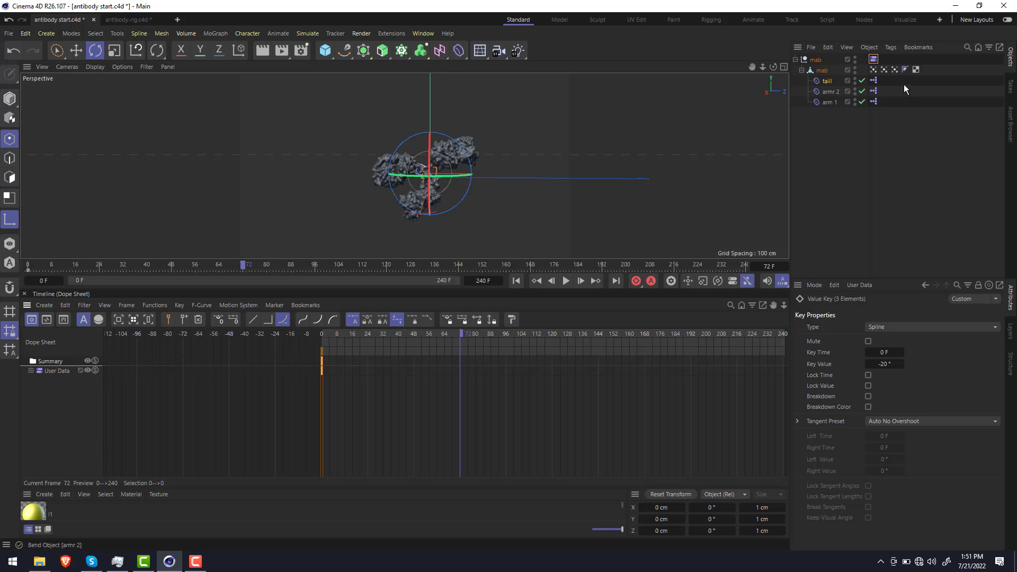
pyautogui.click(873, 59)
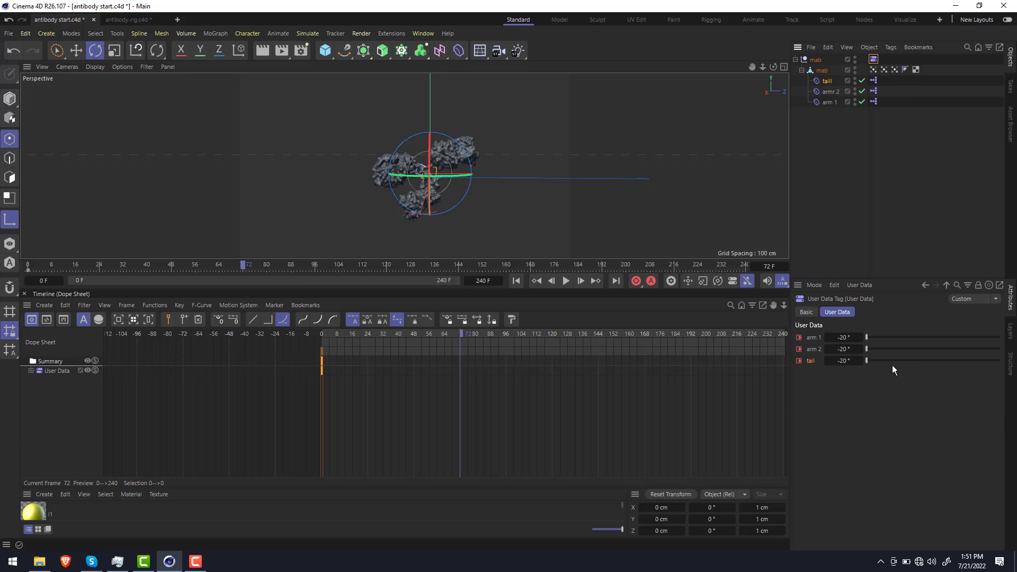
pyautogui.moveTo(894, 360); pyautogui.dragTo(999, 349)
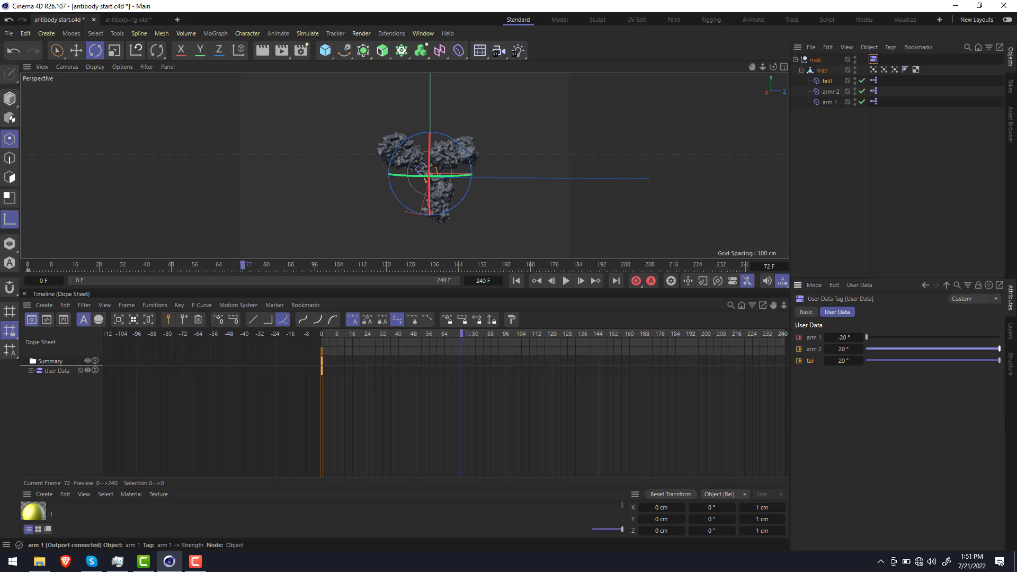
pyautogui.moveTo(900, 337); pyautogui.dragTo(1000, 337)
pyautogui.click(798, 338)
pyautogui.click(799, 349)
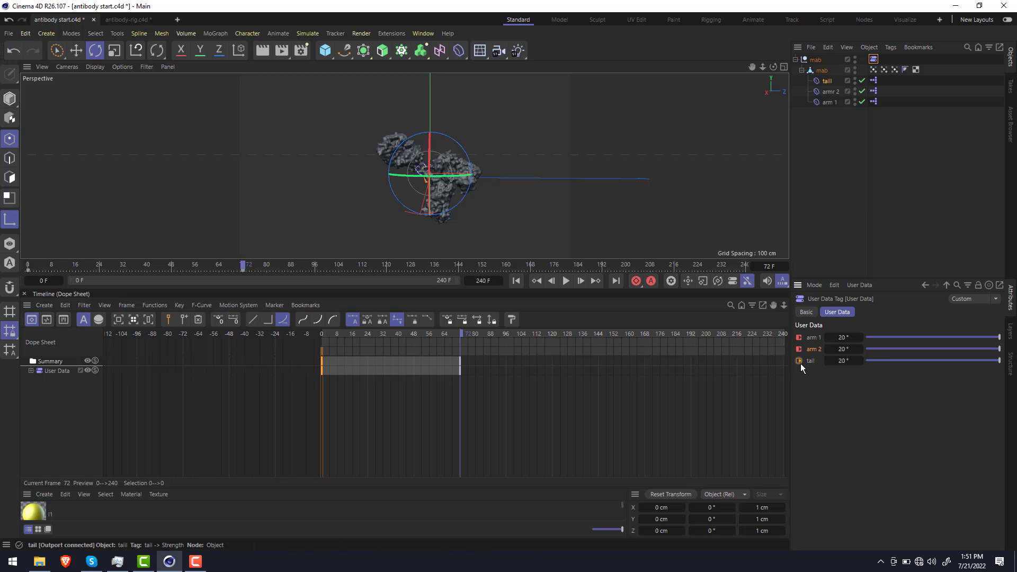
pyautogui.click(799, 361)
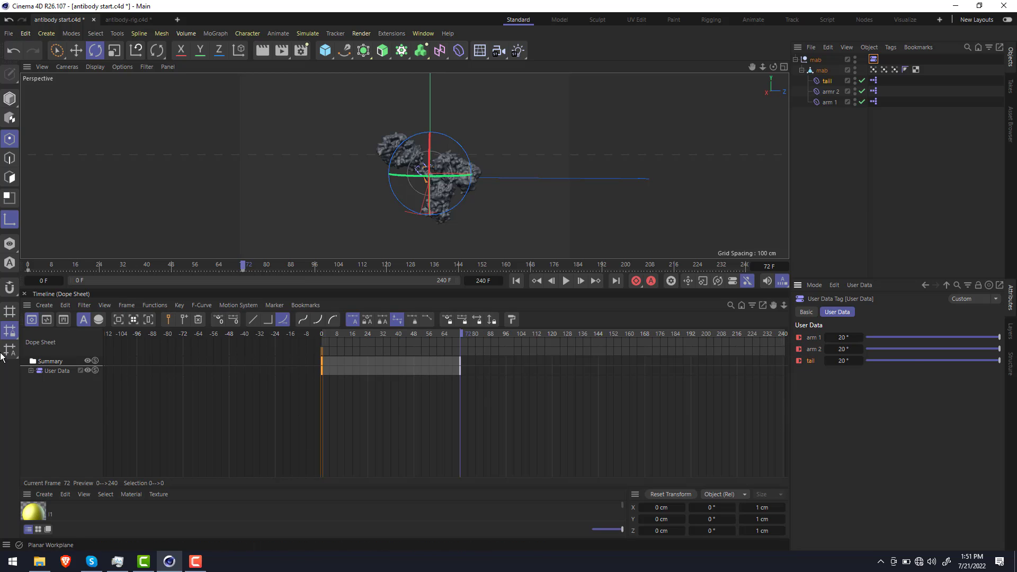
# Stagger the user data tracks by shifting the arm 2 keys to start at frame -19 and the tail keys at frame 13
pyautogui.click(31, 370)
pyautogui.click(48, 390)
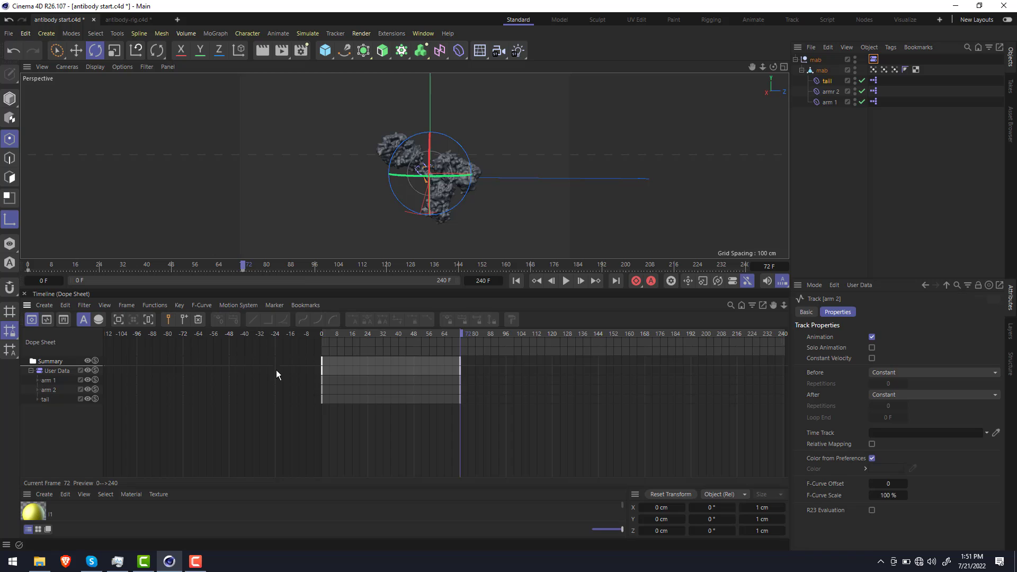
pyautogui.moveTo(275, 370); pyautogui.dragTo(422, 351)
pyautogui.click(41, 400)
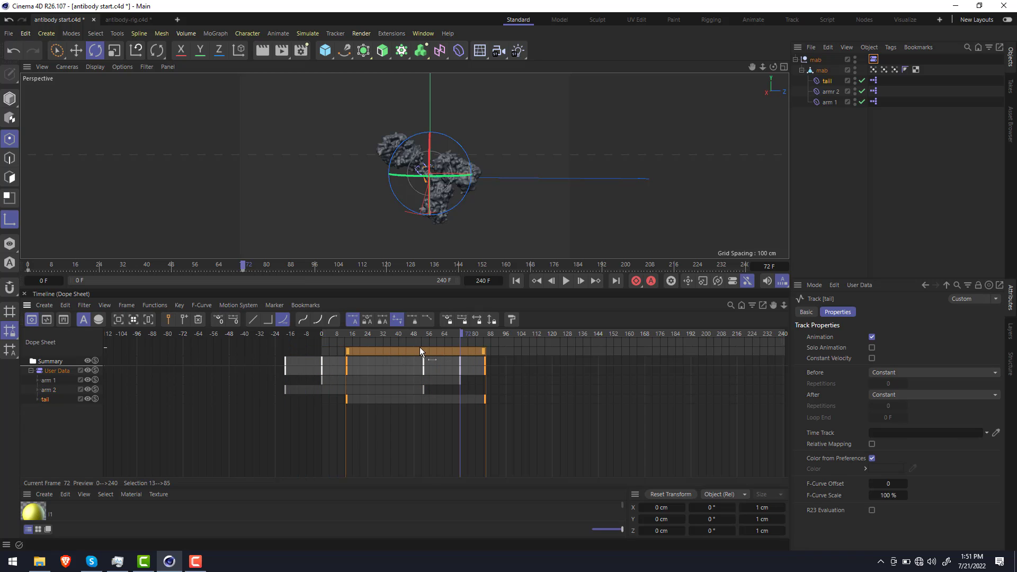
# Scrub through the staggered animation, deselect everything, enlarge the viewport and play the animation
pyautogui.moveTo(354, 334); pyautogui.dragTo(491, 332)
pyautogui.click(577, 221)
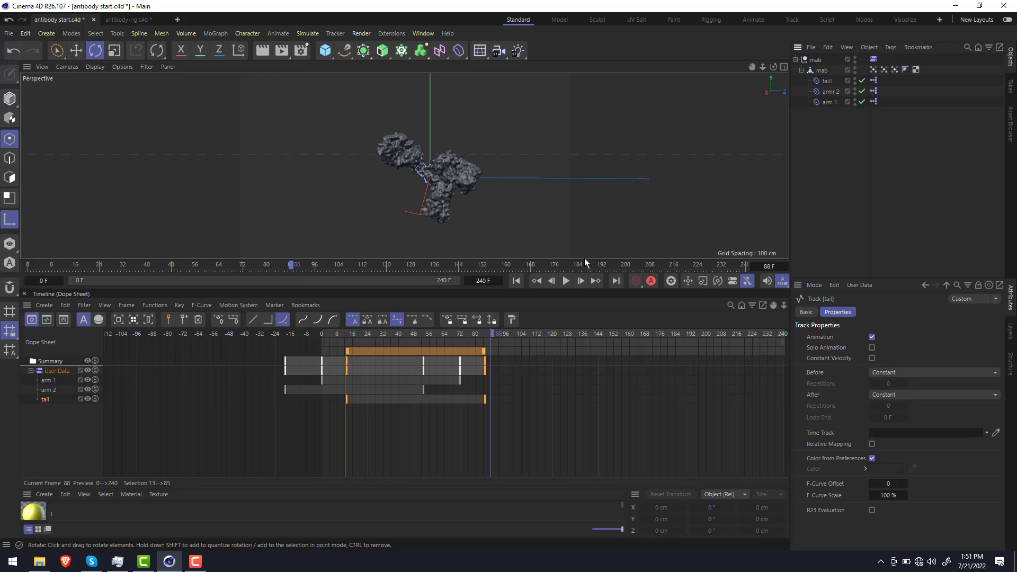
pyautogui.moveTo(585, 260); pyautogui.dragTo(582, 358)
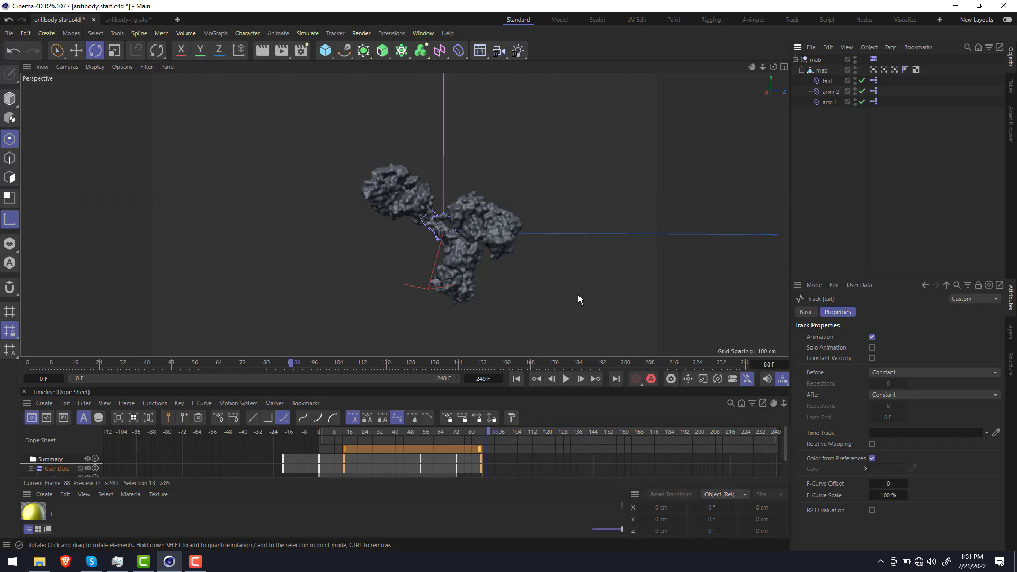
pyautogui.press('F8')
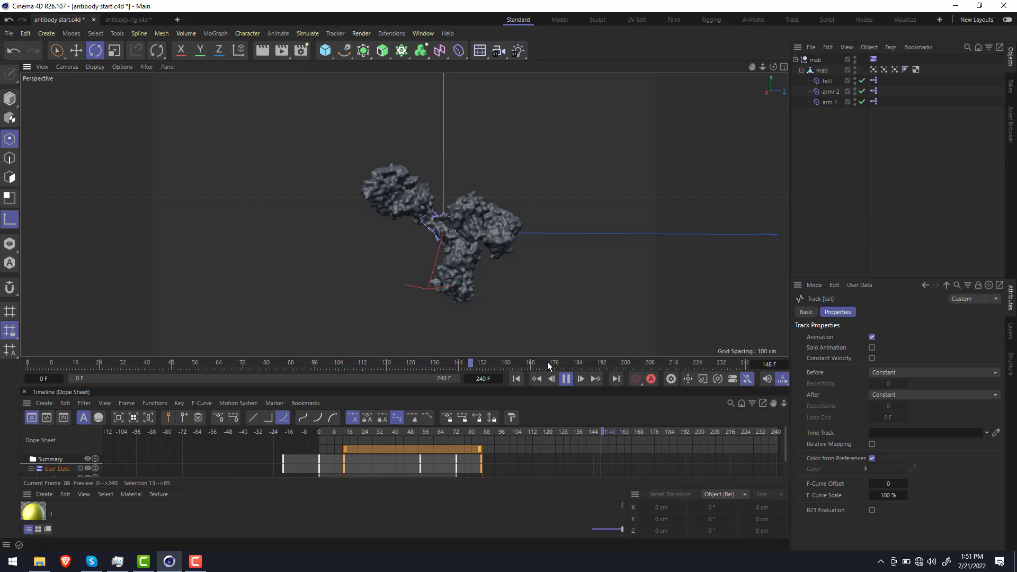
# Enlarge the timeline and set Before and After to Oscillate for the arm 1, arm 2 and tail tracks
pyautogui.moveTo(549, 386); pyautogui.dragTo(551, 325)
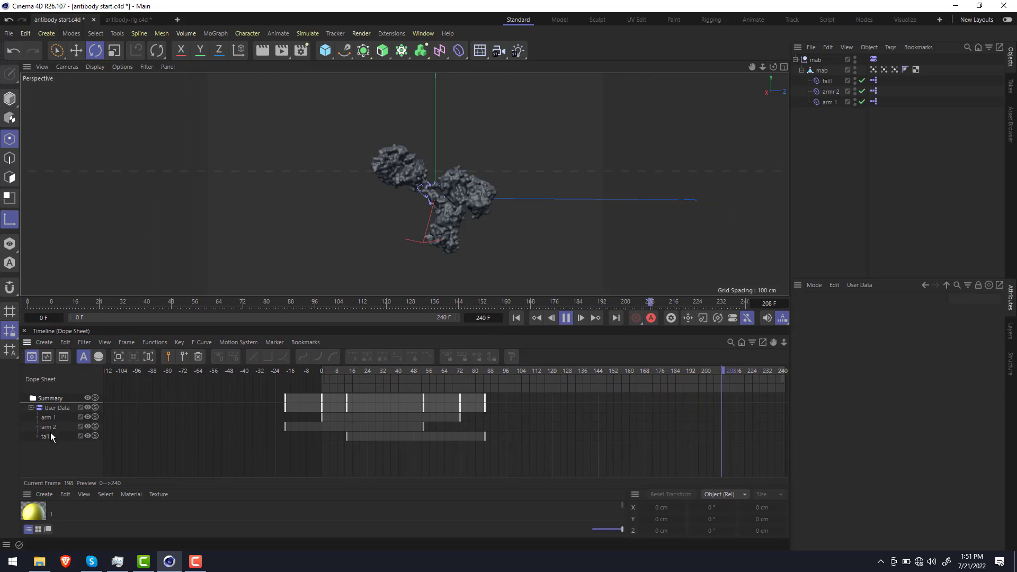
pyautogui.keyDown('shift'); pyautogui.click(48, 418); pyautogui.keyUp('shift')
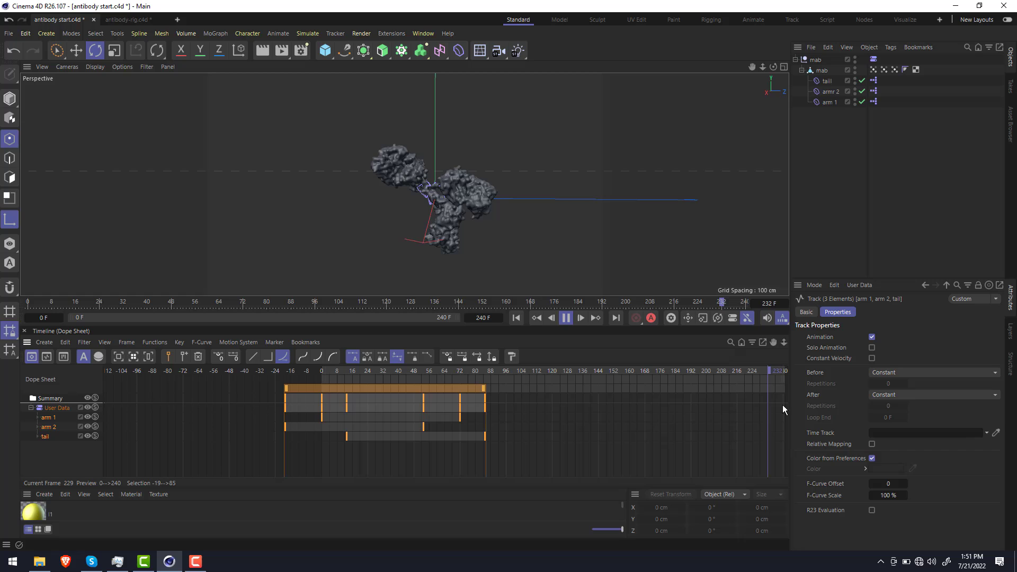
pyautogui.click(981, 395)
pyautogui.click(980, 466)
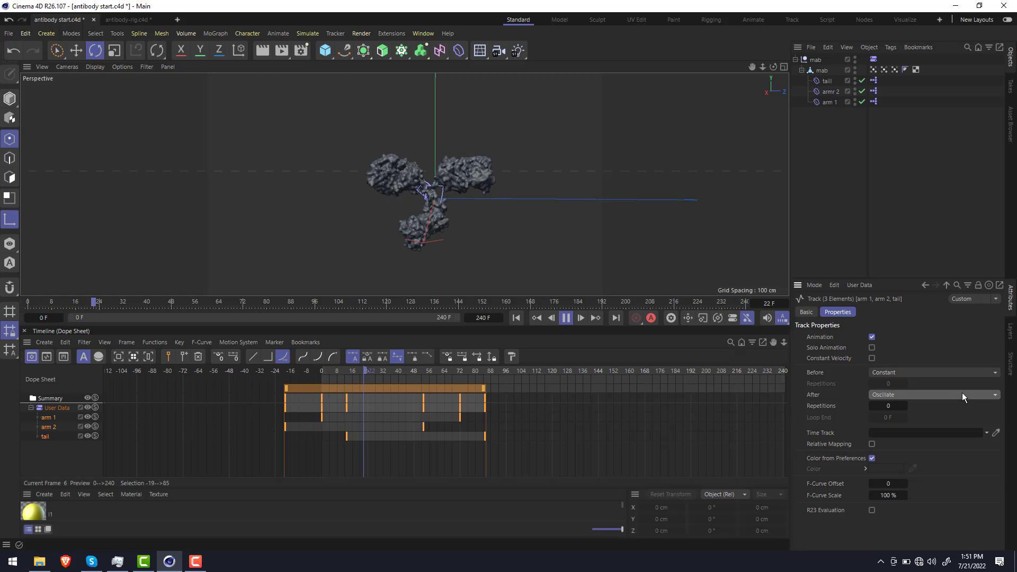
pyautogui.click(963, 373)
pyautogui.click(967, 443)
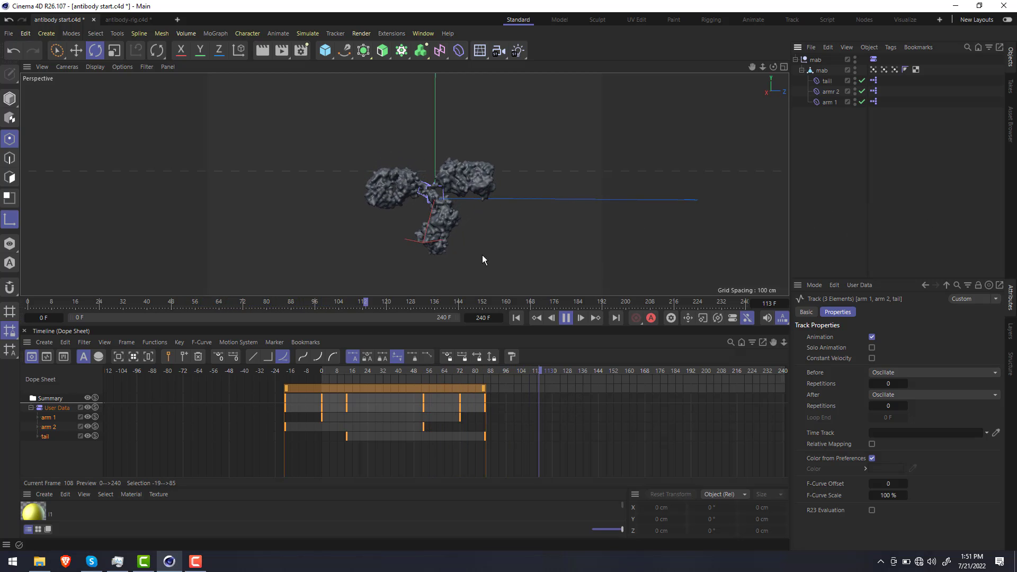
# Add a Vibrate tag to the parent mab null and enable its position and rotation vibration
pyautogui.rightClick(820, 57)
pyautogui.moveTo(866, 36)
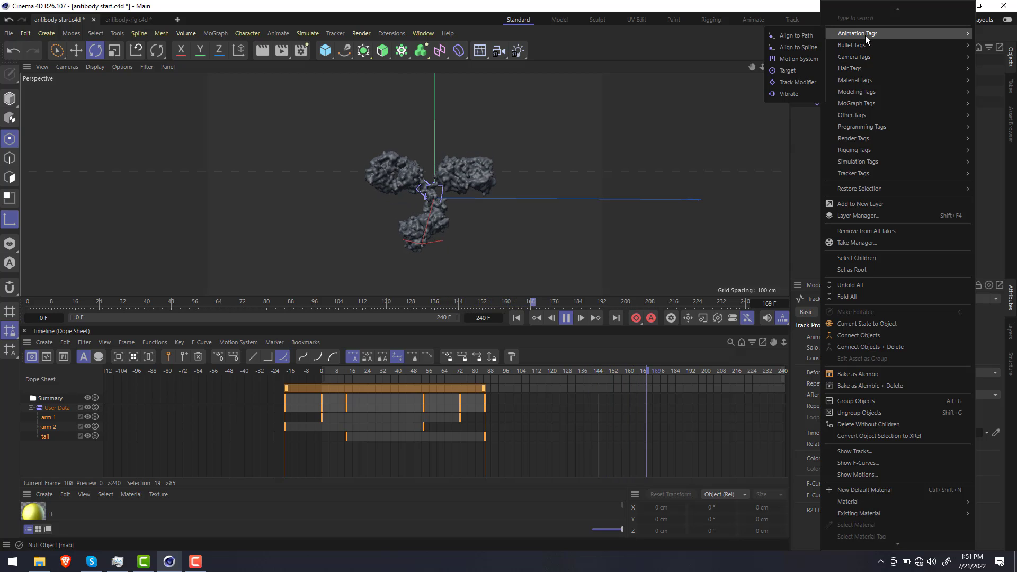
pyautogui.click(814, 93)
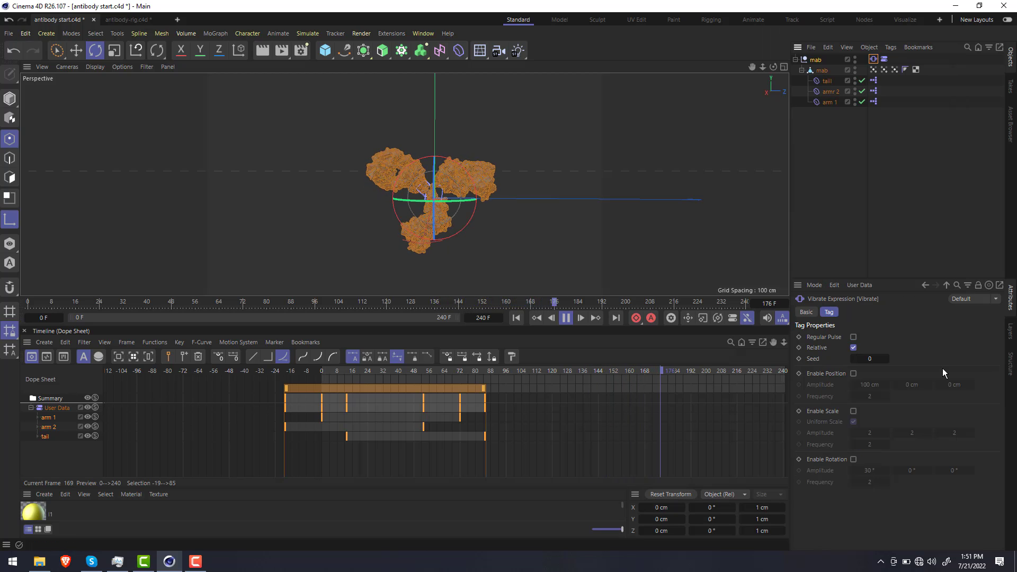
pyautogui.click(853, 374)
pyautogui.click(853, 459)
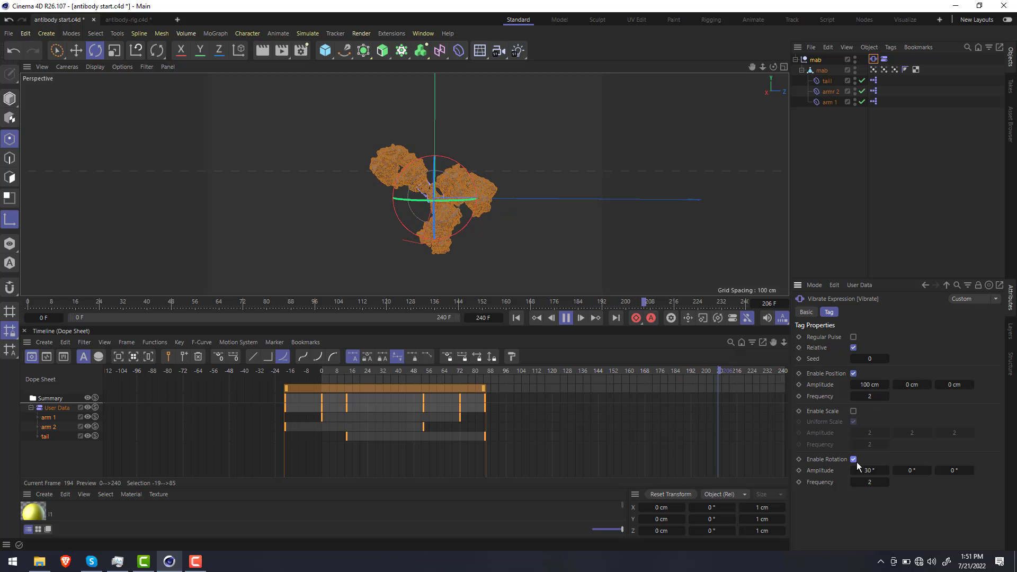
# Set the Vibrate tag's position amplitude to 15 cm on all three axes and its position frequency to 0.25
pyautogui.doubleClick(869, 384)
pyautogui.write('100')
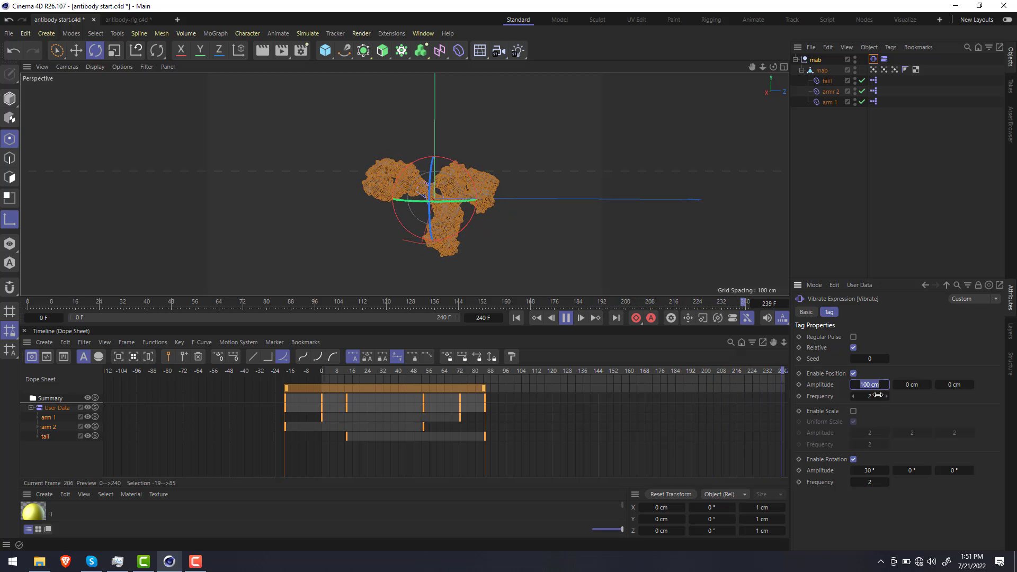
pyautogui.press('Return')
pyautogui.write('15')
pyautogui.press('Tab')
pyautogui.write('15')
pyautogui.press('Tab')
pyautogui.write('15')
pyautogui.press('Tab')
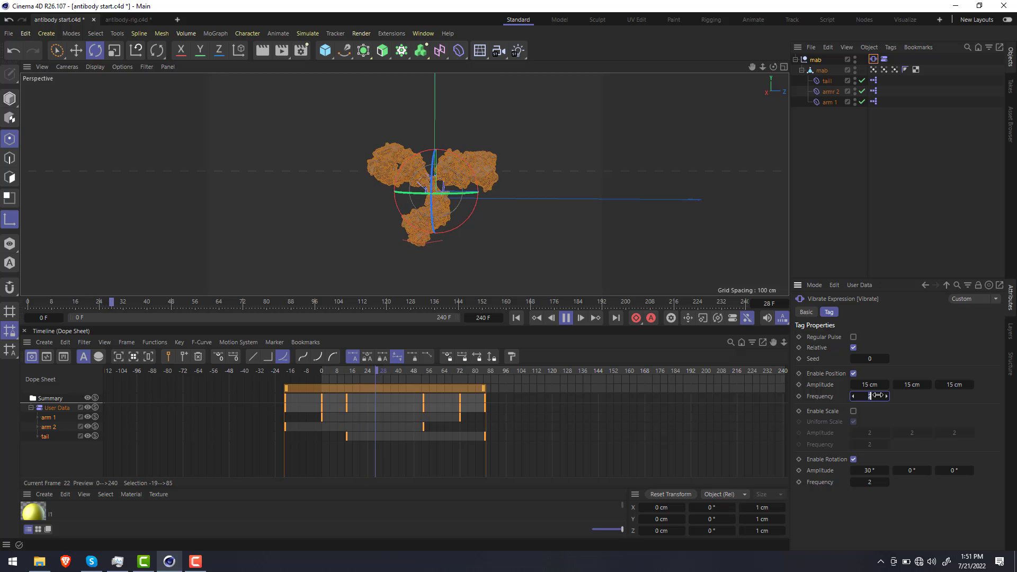
pyautogui.write('0.25')
pyautogui.press('Tab')
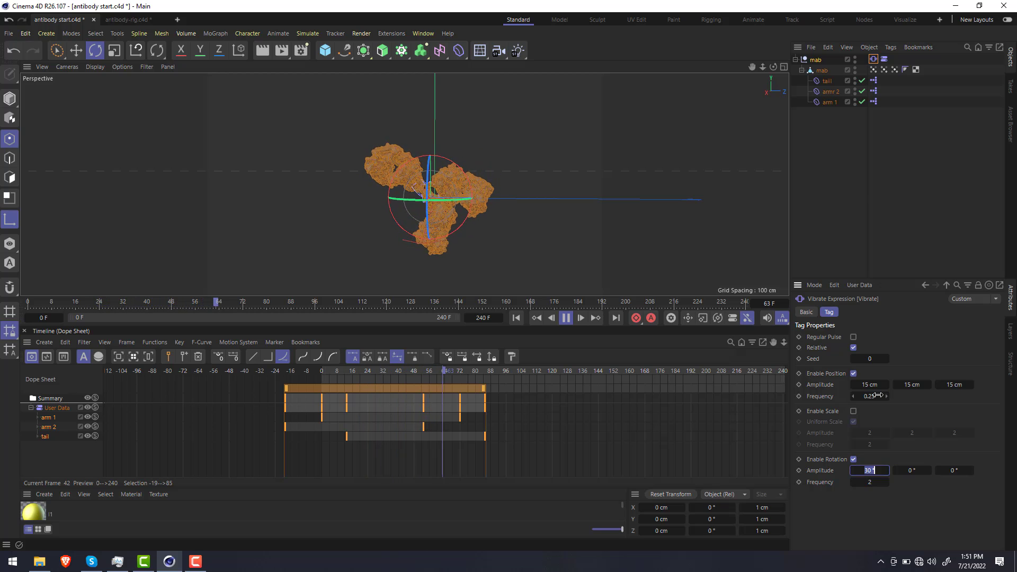
# Set the Vibrate tag's rotation amplitude to 30° on all three axes with a frequency of 0.1, and deselect everything
pyautogui.press('Tab')
pyautogui.write('30')
pyautogui.press('Tab')
pyautogui.write('30')
pyautogui.press('Tab')
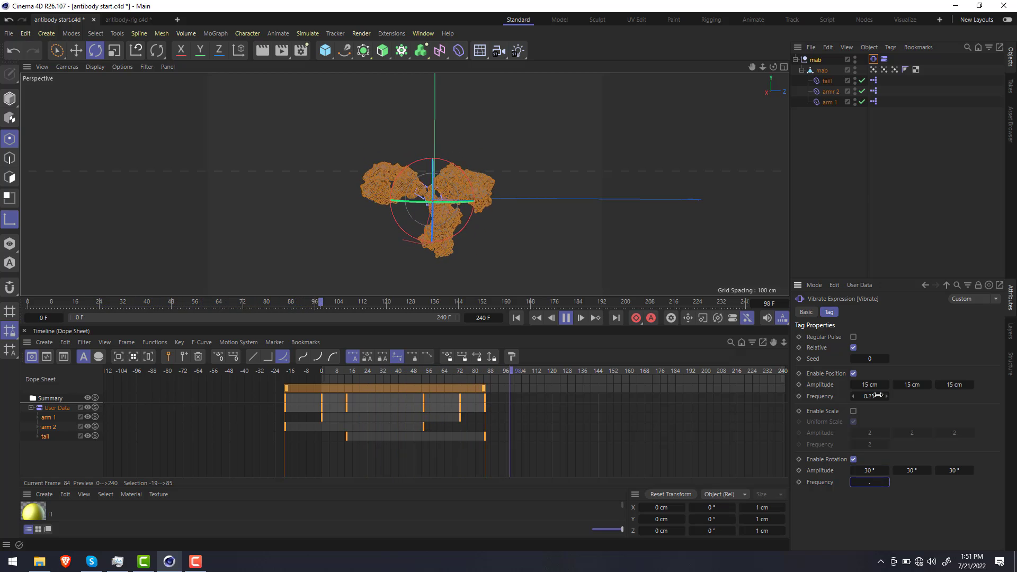
pyautogui.write('.1')
pyautogui.press('Return')
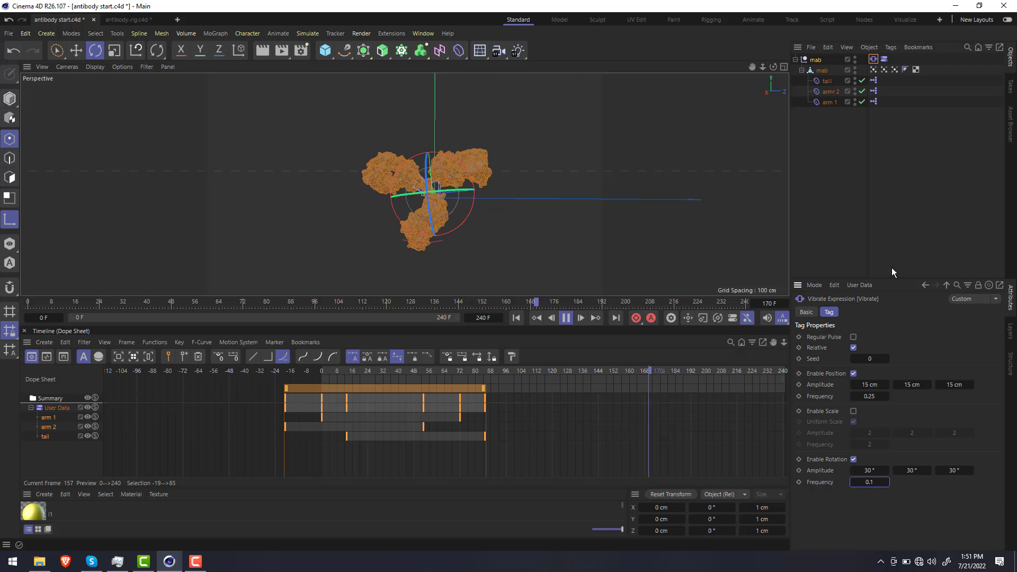
pyautogui.click(542, 128)
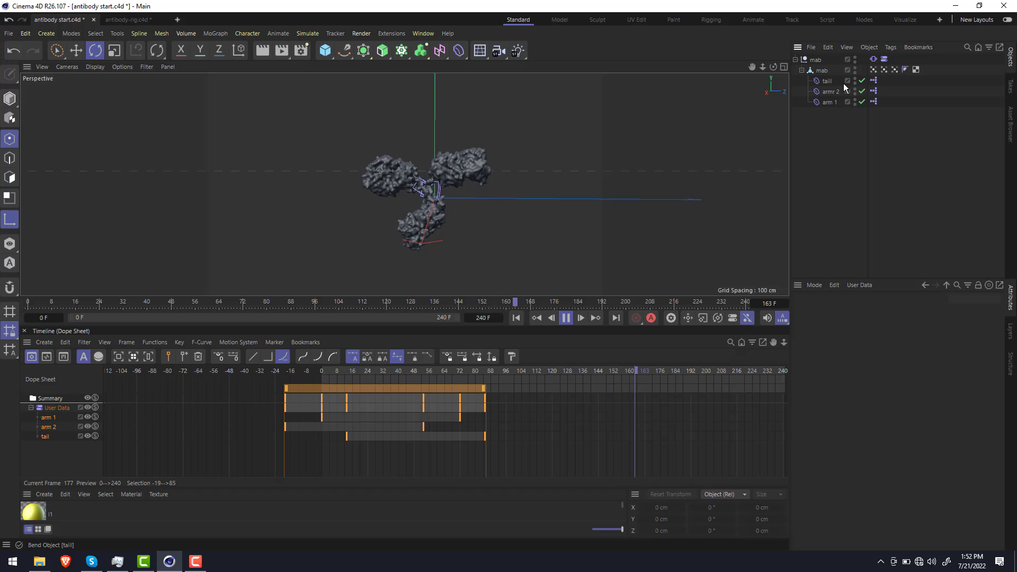
# Stop playback, return to the first frame and delete the tail, arm 2 and arm 1 Bend deformers
pyautogui.moveTo(841, 81); pyautogui.dragTo(832, 108)
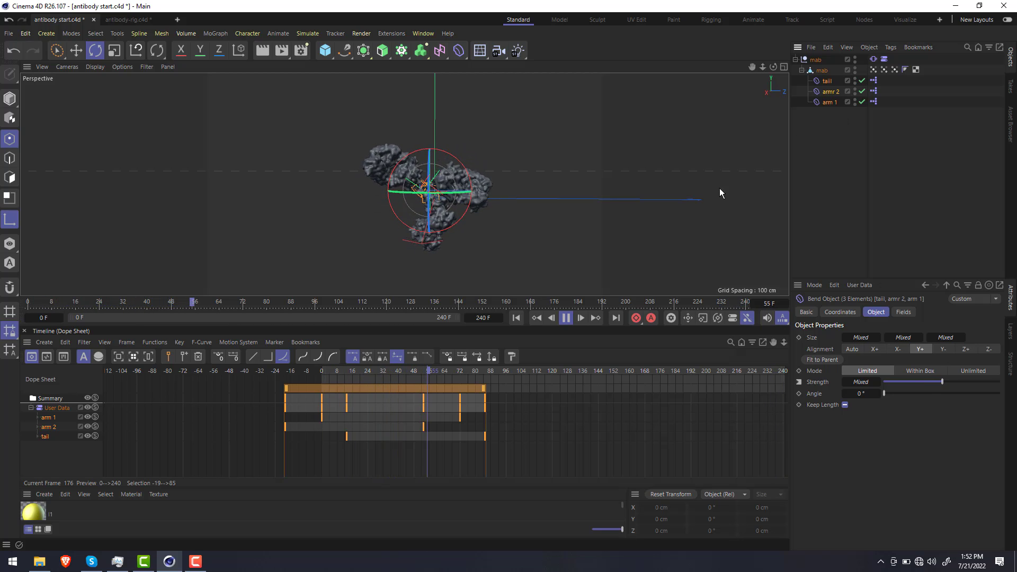
pyautogui.click(566, 318)
pyautogui.click(516, 318)
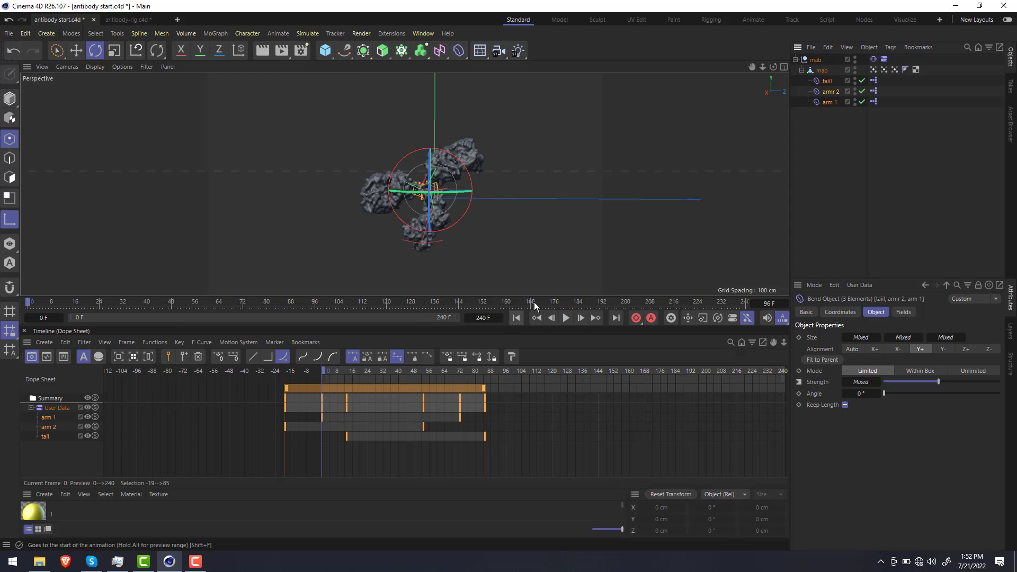
pyautogui.doubleClick(825, 80)
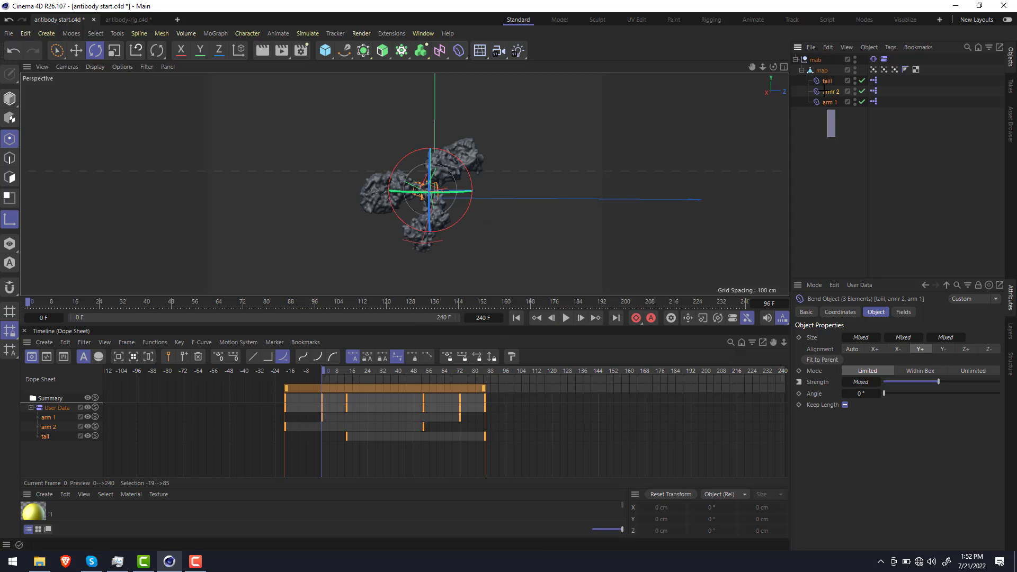
pyautogui.press('Delete')
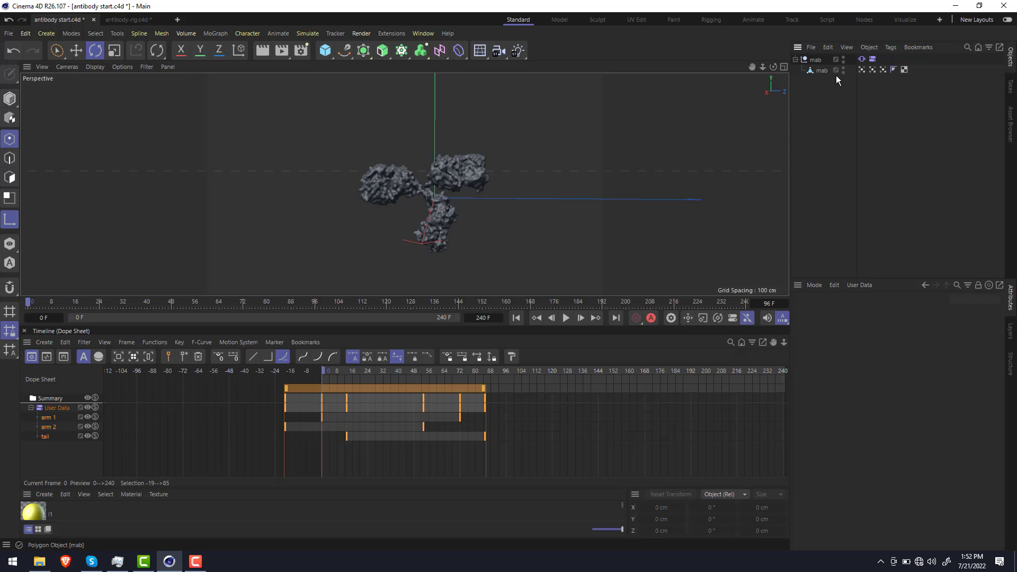
# Take the mab mesh out of its parent null and delete the null with its Vibrate and user data setup
pyautogui.click(824, 70)
pyautogui.click(855, 59)
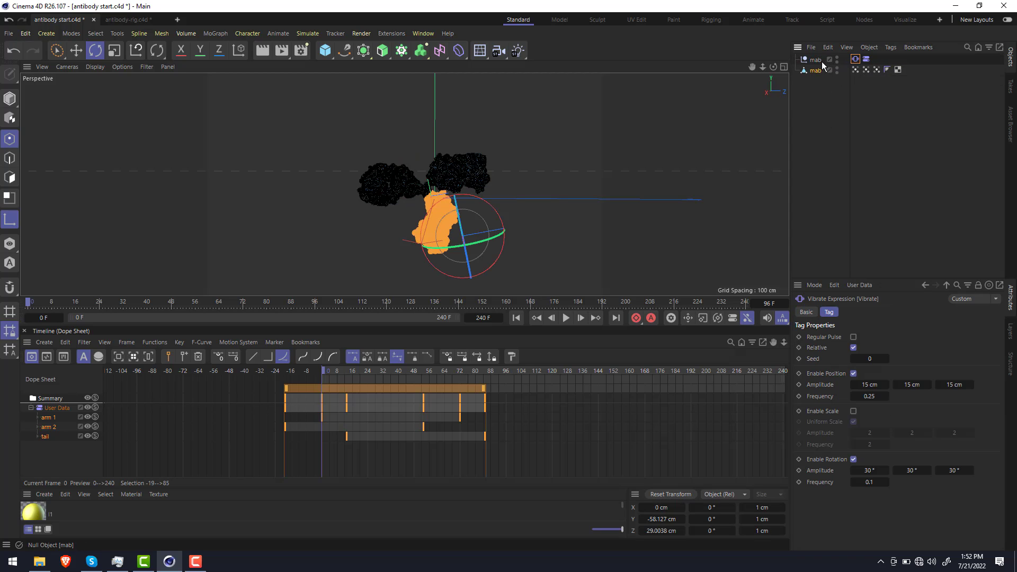
pyautogui.click(822, 62)
pyautogui.press('Delete')
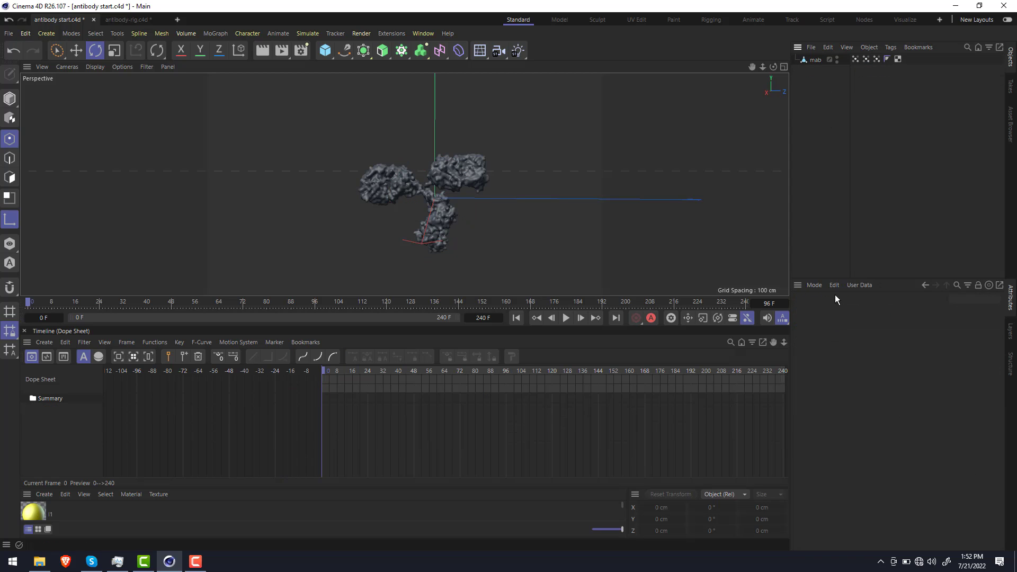
# Reset the mab mesh's rotation to 0° on all axes and deselect it
pyautogui.click(818, 60)
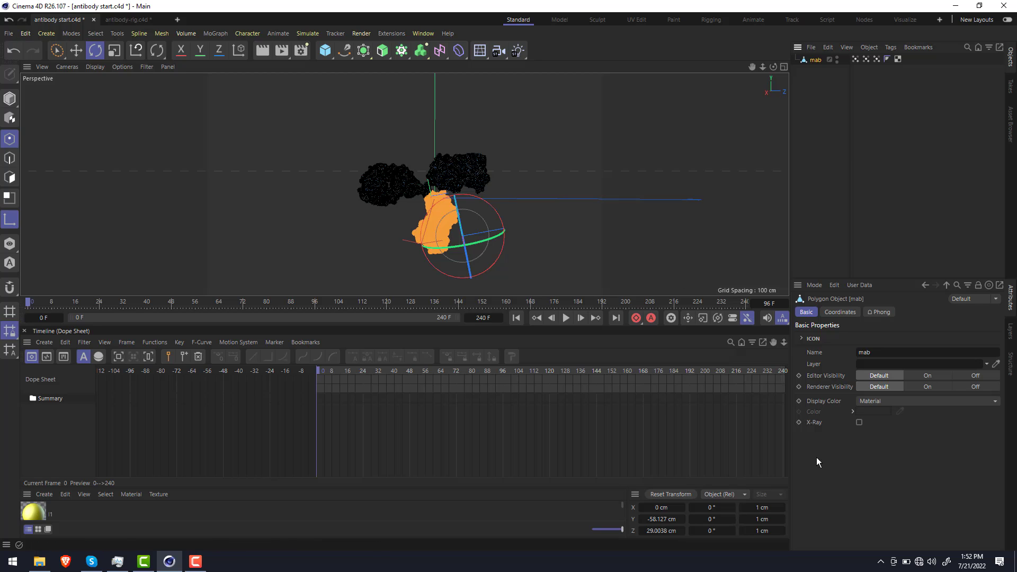
pyautogui.click(839, 312)
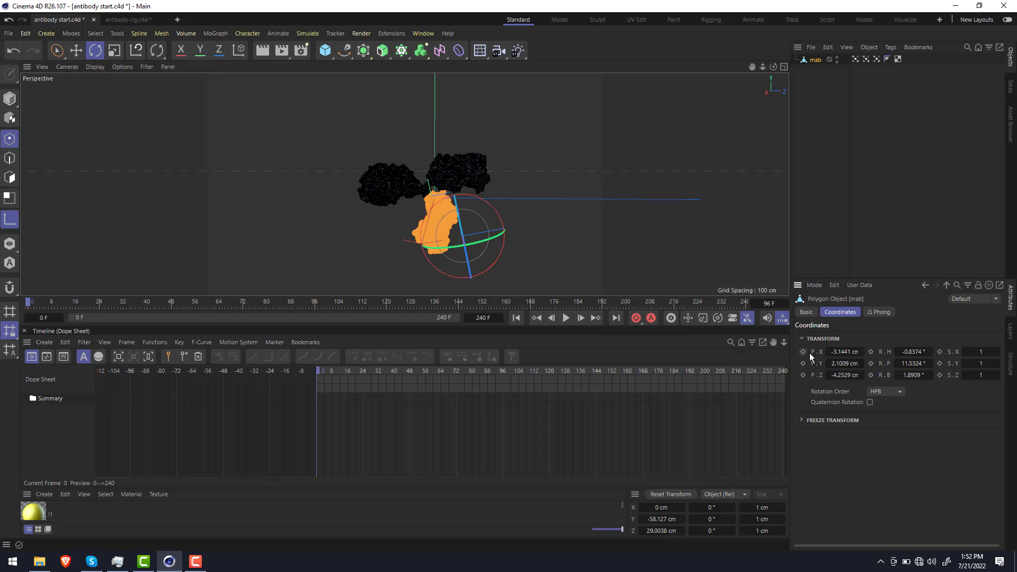
pyautogui.click(804, 352)
pyautogui.hotkey('ctrl', 'z')
pyautogui.click(590, 210)
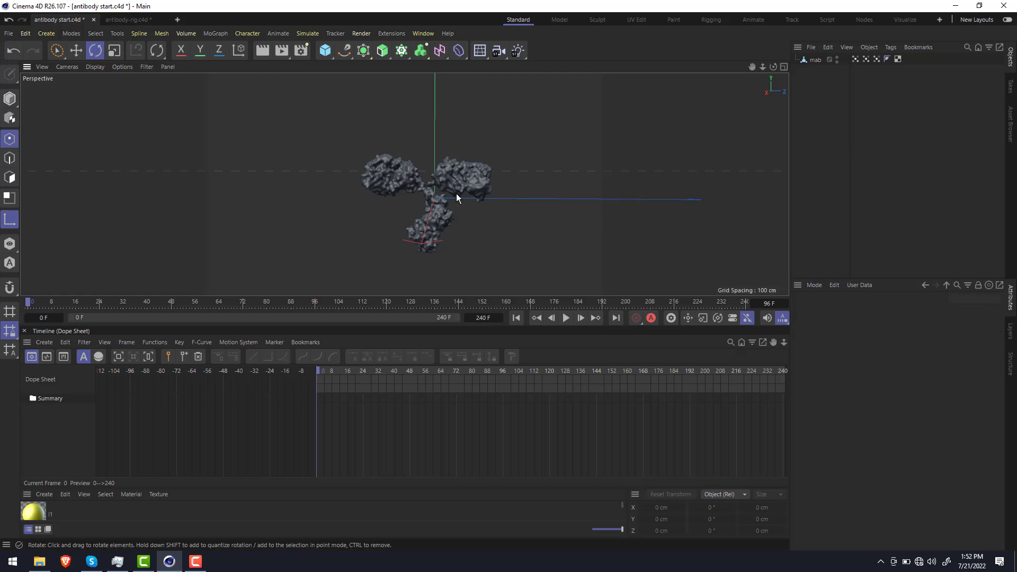
# Inspect the tail, arm 2 and arm 1 vertex maps on the mab mesh
pyautogui.scroll(3, 437, 178)
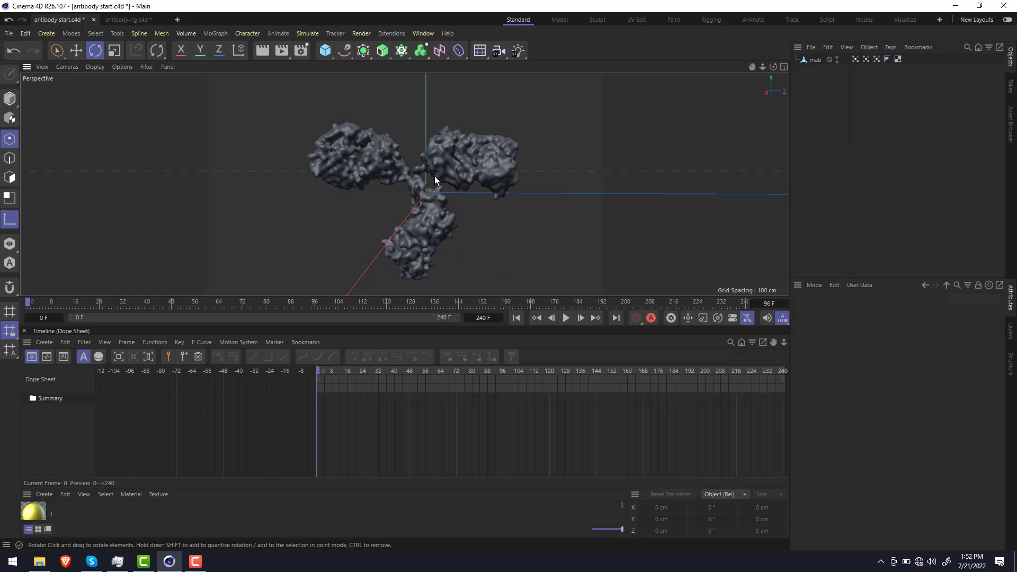
pyautogui.click(855, 59)
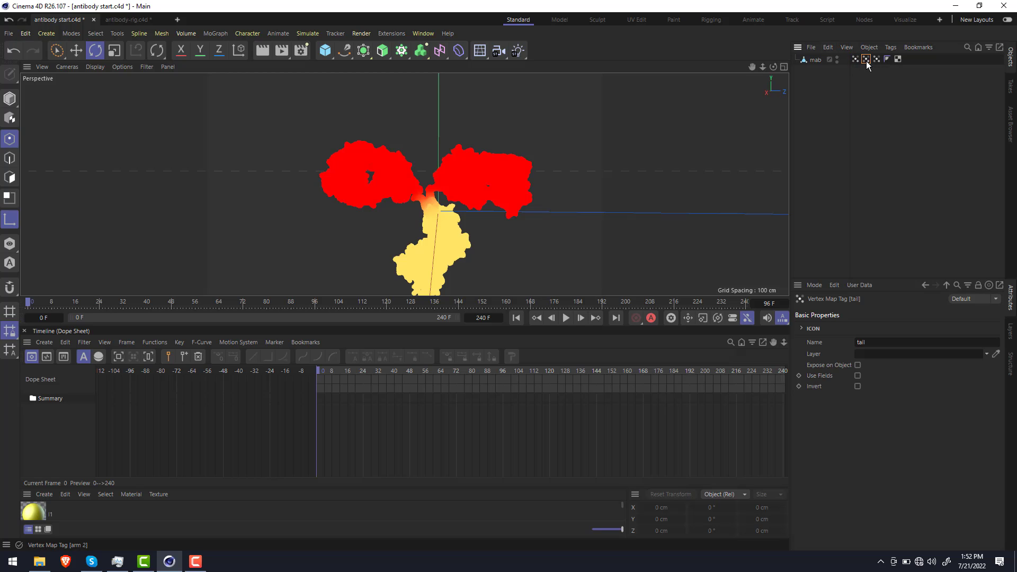
pyautogui.click(865, 60)
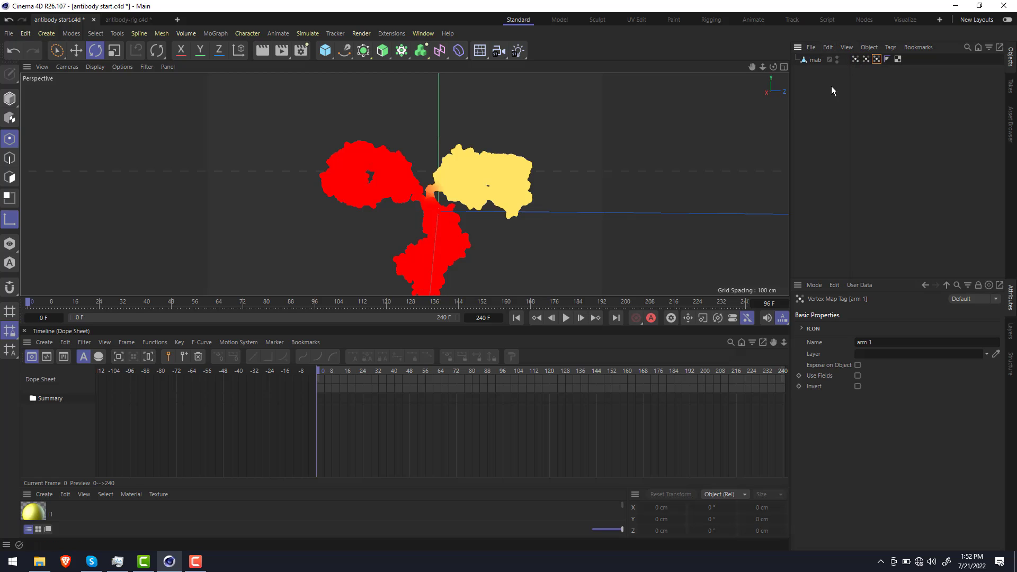
pyautogui.moveTo(463, 170); pyautogui.dragTo(456, 154)
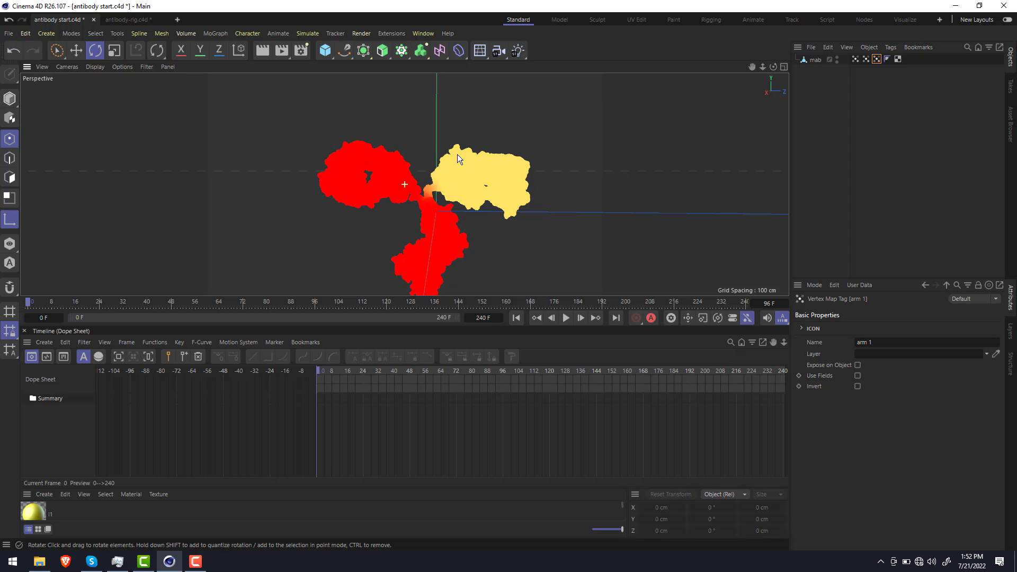
pyautogui.click(865, 118)
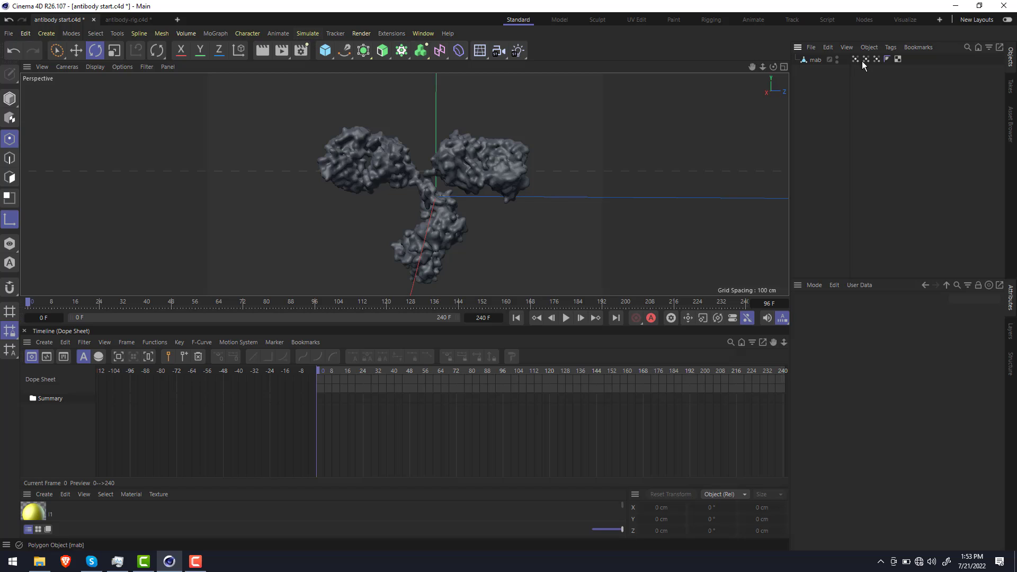
# Add a Cluster deformer and make it a child of the mab mesh
pyautogui.click(252, 34)
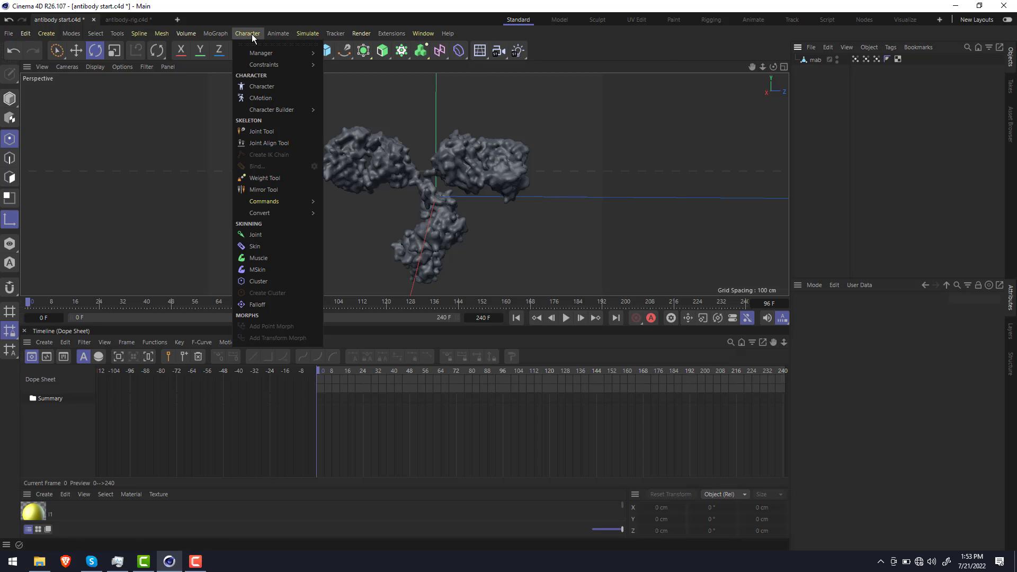
pyautogui.click(290, 282)
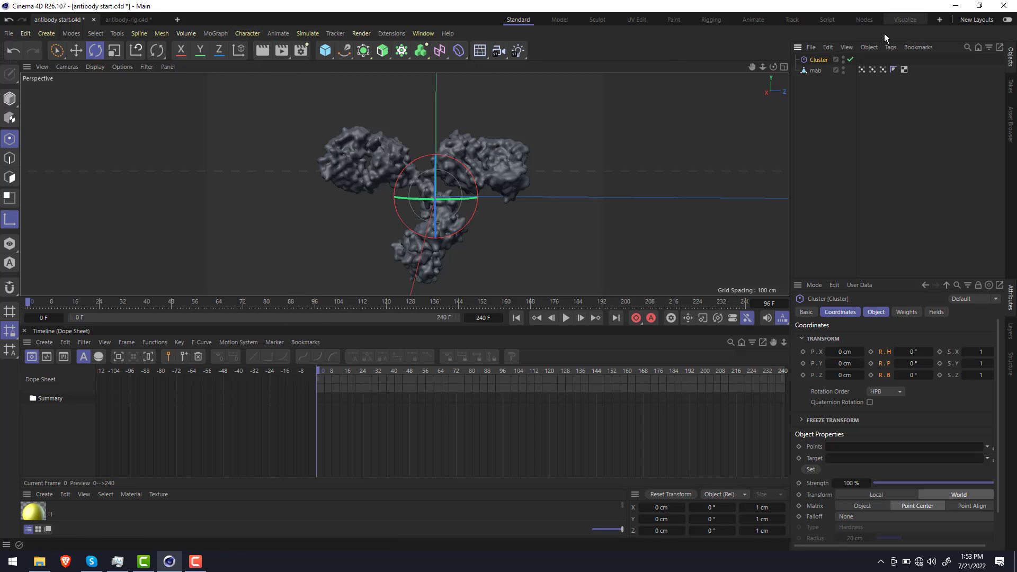
pyautogui.moveTo(821, 70); pyautogui.dragTo(821, 71)
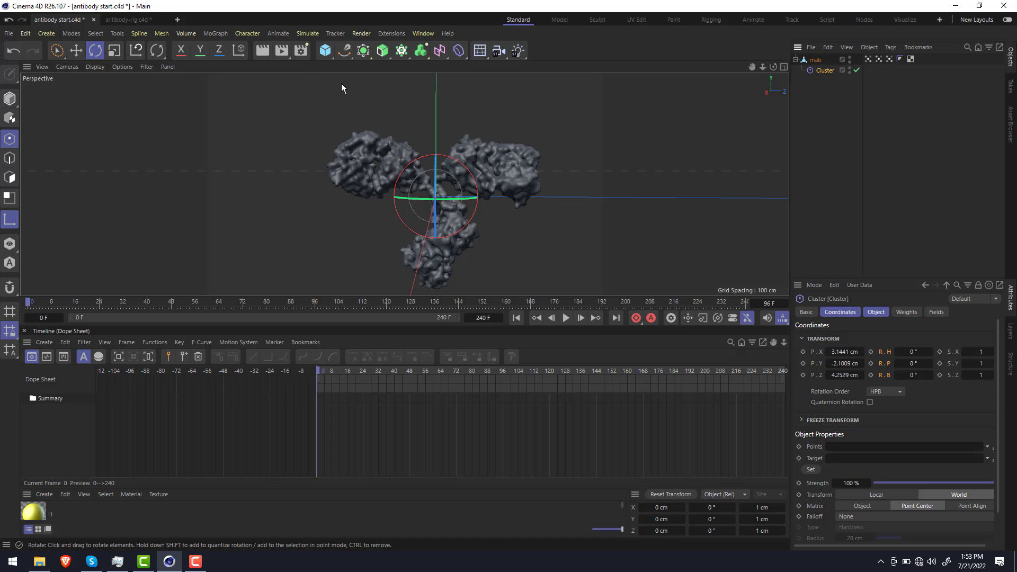
# Create a null object and rename it arm 1
pyautogui.keyDown('alt'); pyautogui.moveTo(520, 144); pyautogui.dragTo(461, 154); pyautogui.keyUp('alt')
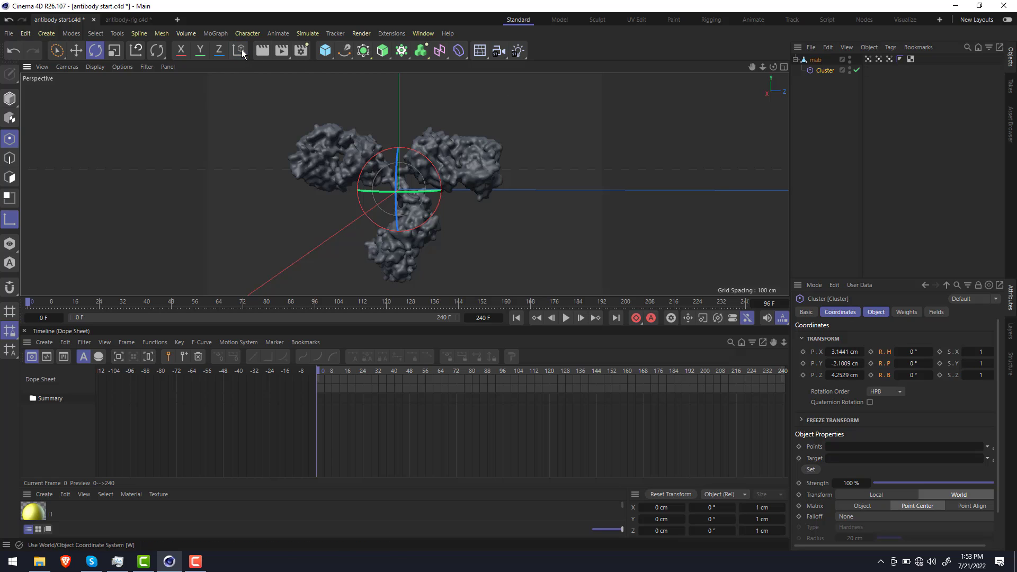
pyautogui.click(325, 50)
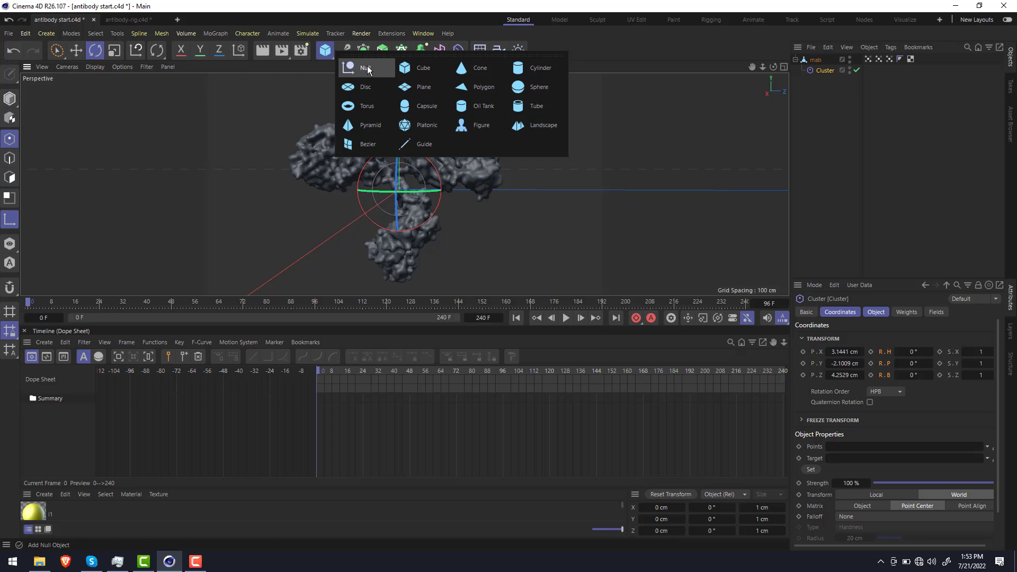
pyautogui.click(367, 68)
pyautogui.doubleClick(818, 62)
pyautogui.write('arm')
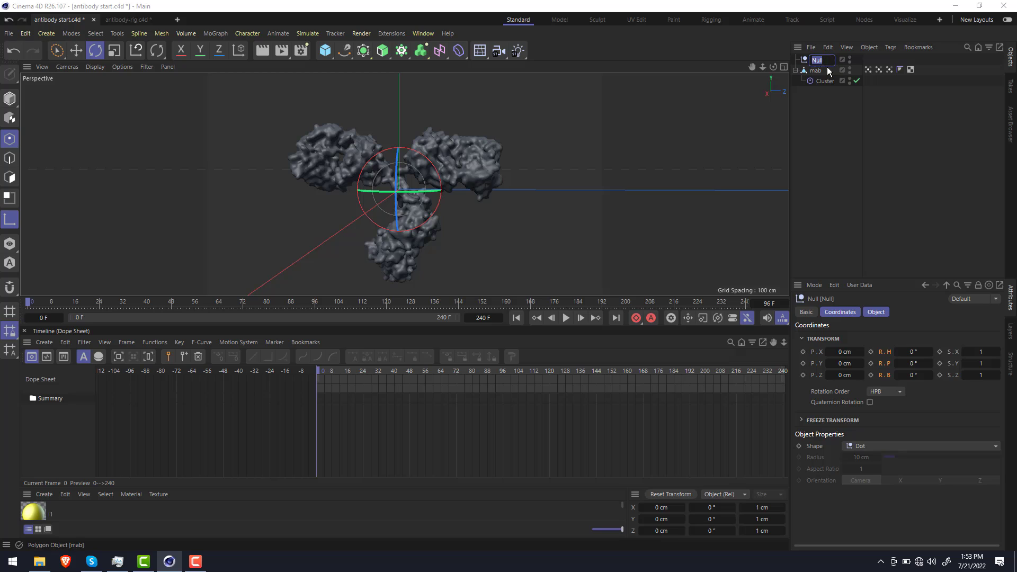
pyautogui.write(' 1')
pyautogui.press('Return')
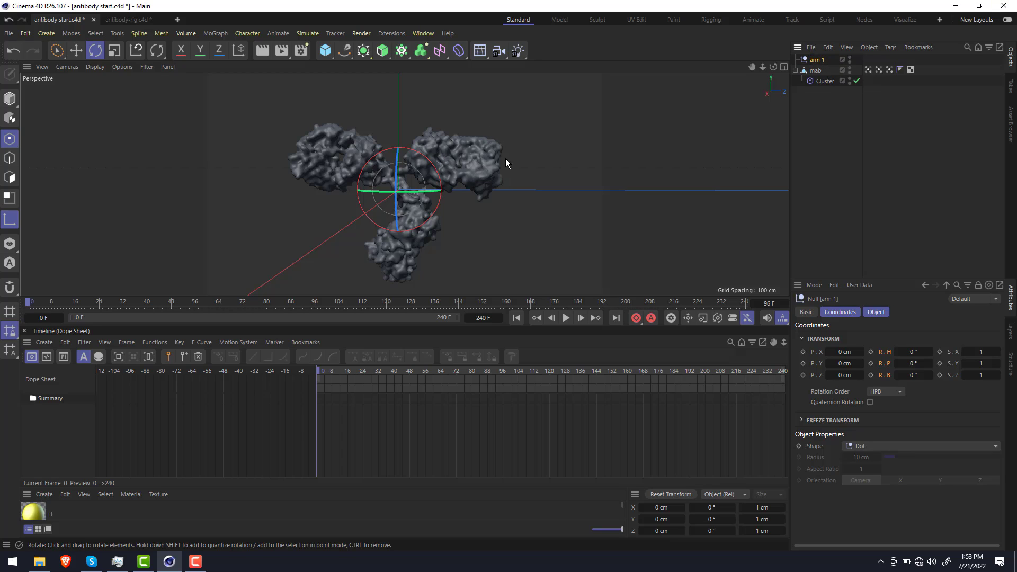
# Assign the arm 1 vertex map as the Cluster's Points and the arm 1 null as its Target
pyautogui.keyDown('alt'); pyautogui.moveTo(467, 166); pyautogui.dragTo(473, 162); pyautogui.keyUp('alt')
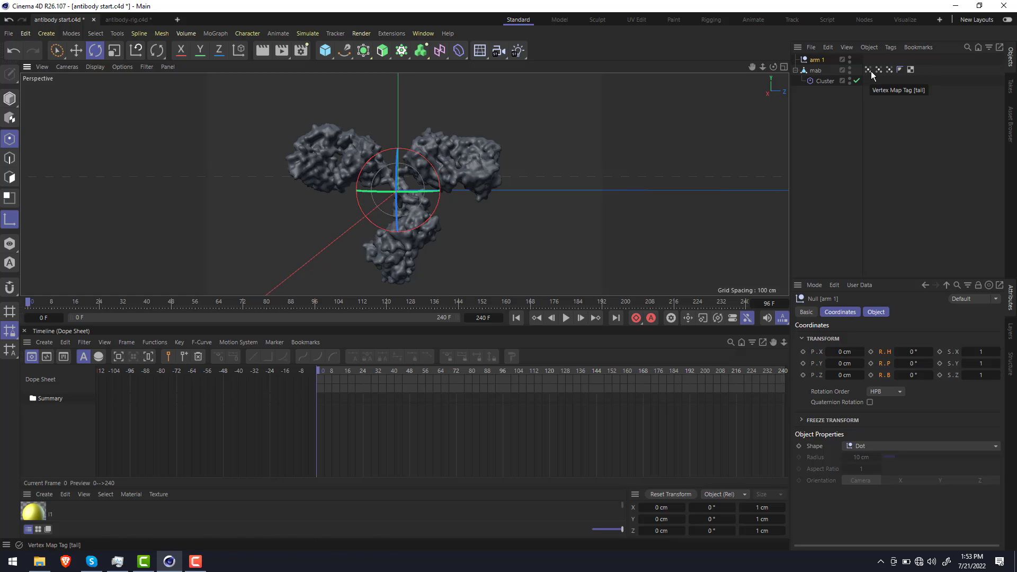
pyautogui.click(889, 69)
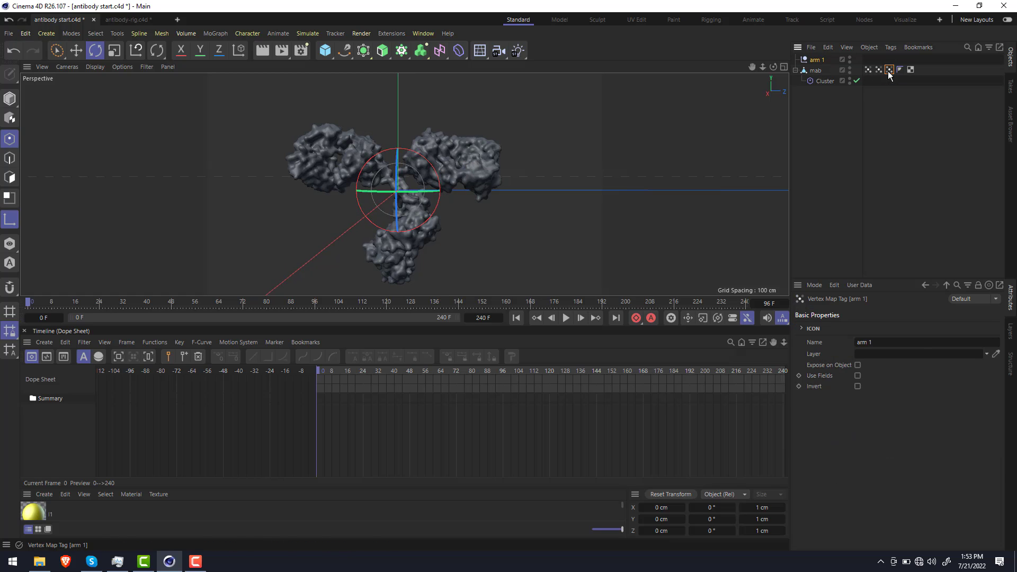
pyautogui.click(824, 81)
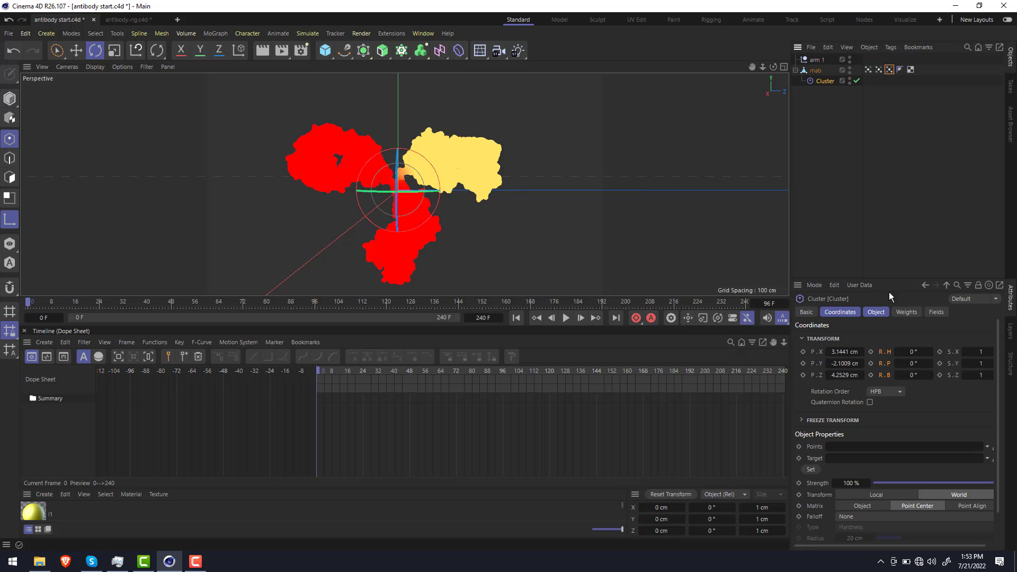
pyautogui.click(875, 311)
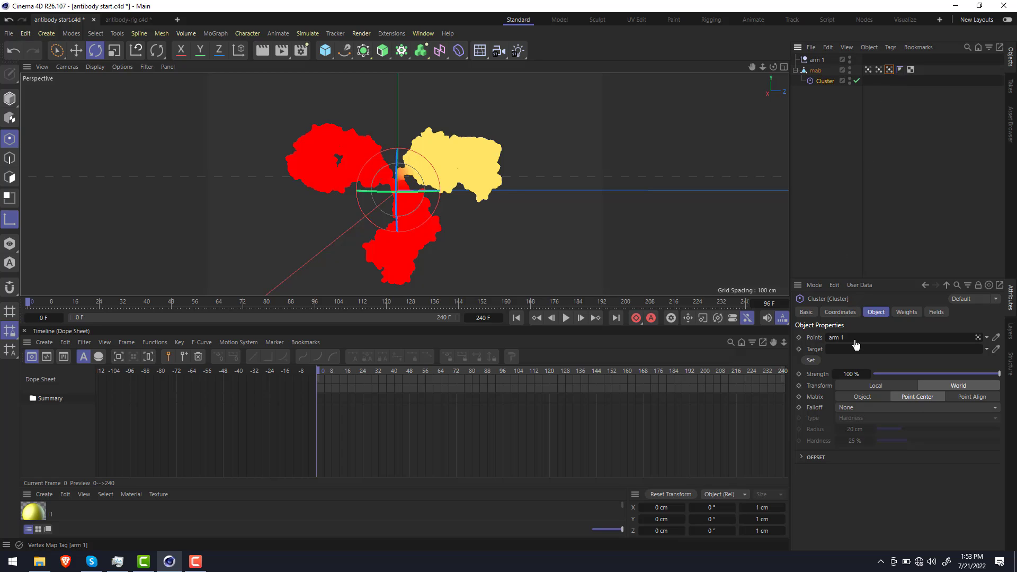
pyautogui.moveTo(855, 345); pyautogui.dragTo(855, 345)
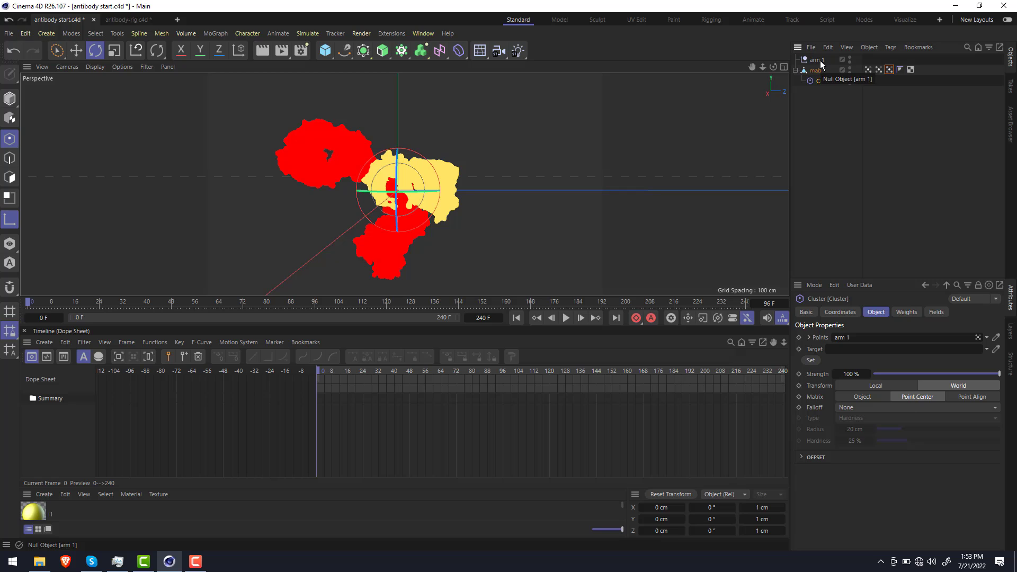
pyautogui.moveTo(820, 61); pyautogui.dragTo(832, 100)
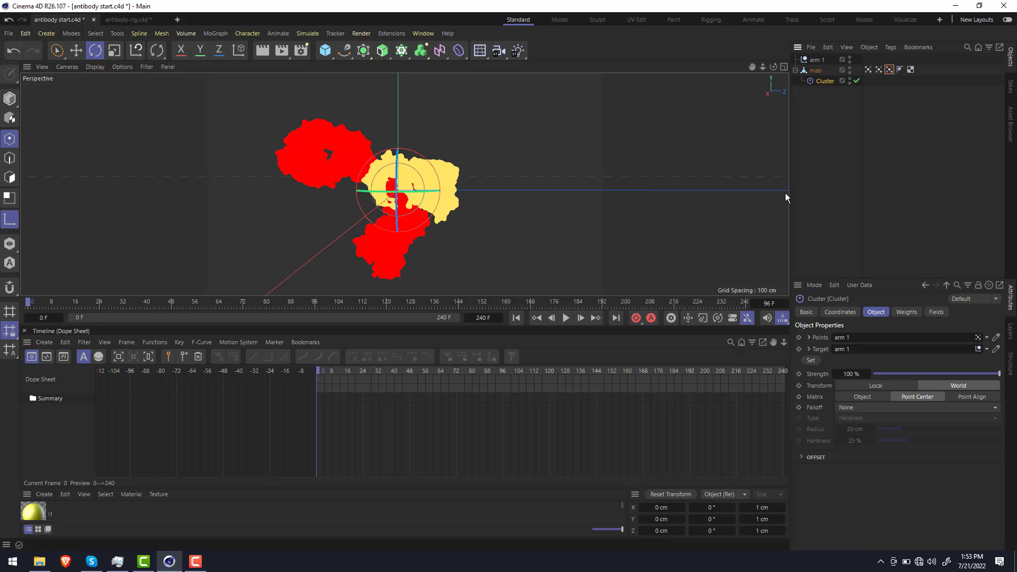
# Move the selected Cluster diagonally away from the antibody's centre toward arm 1
pyautogui.press('e')
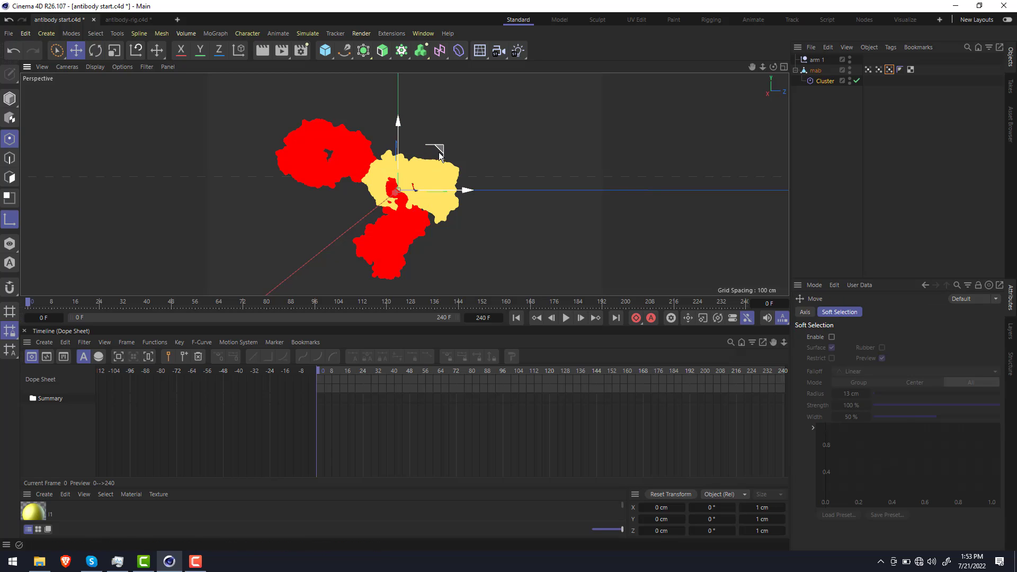
pyautogui.moveTo(445, 154); pyautogui.dragTo(480, 130)
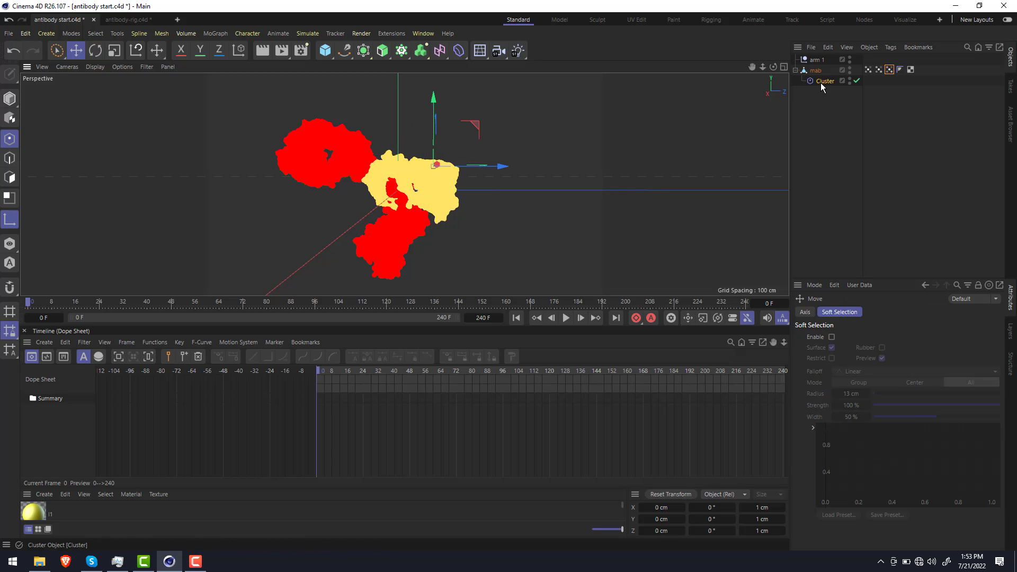
# Move the Cluster slightly down toward the hinge of arm 1 and set its Matrix option to Object
pyautogui.click(824, 80)
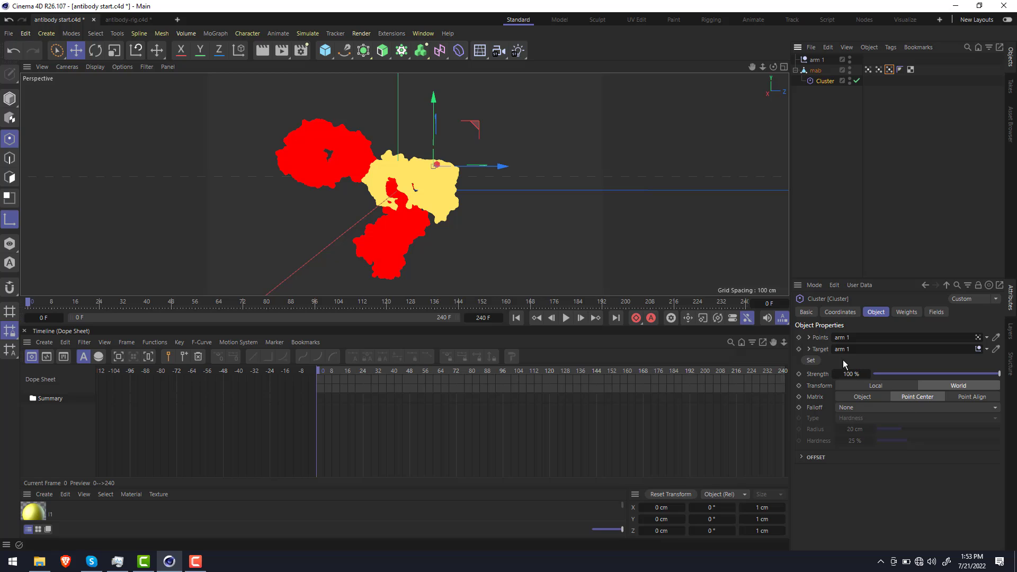
pyautogui.keyDown('alt'); pyautogui.moveTo(458, 159); pyautogui.dragTo(470, 163); pyautogui.keyUp('alt')
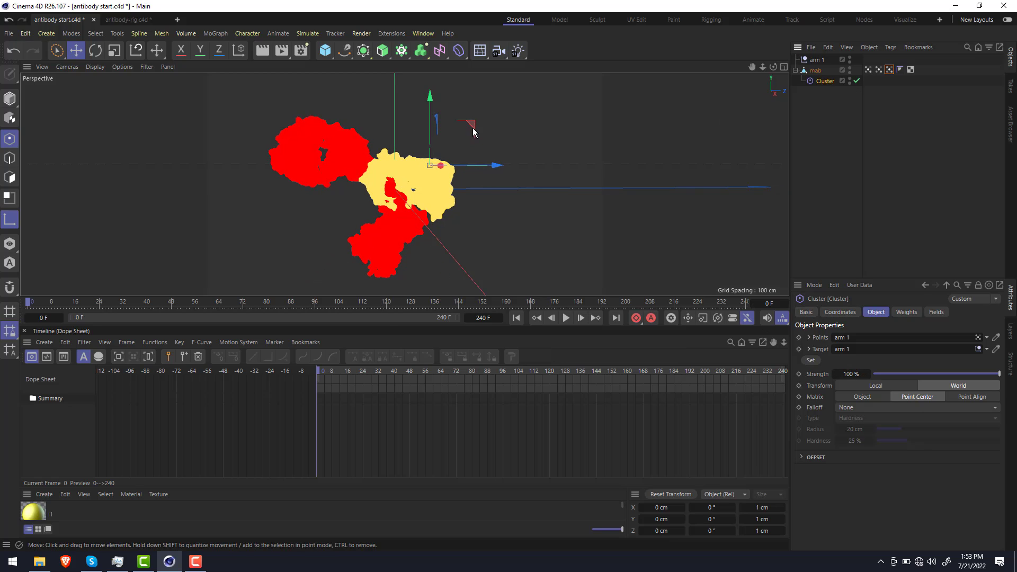
pyautogui.moveTo(472, 128); pyautogui.dragTo(473, 148)
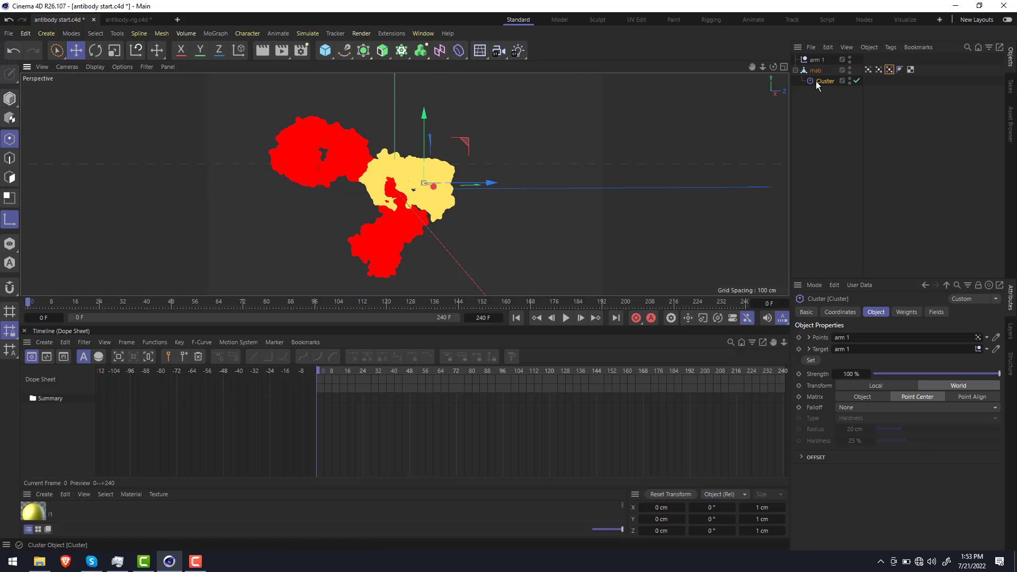
pyautogui.click(879, 396)
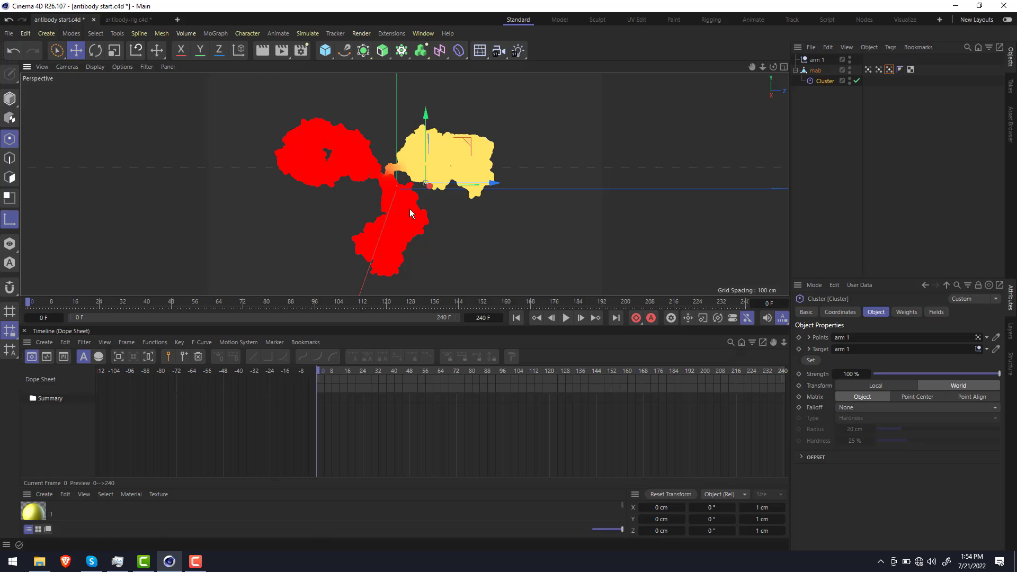
# Move the arm 1 null slightly upward to reposition the arm
pyautogui.keyDown('alt'); pyautogui.moveTo(388, 170); pyautogui.dragTo(444, 199, button='middle'); pyautogui.keyUp('alt')
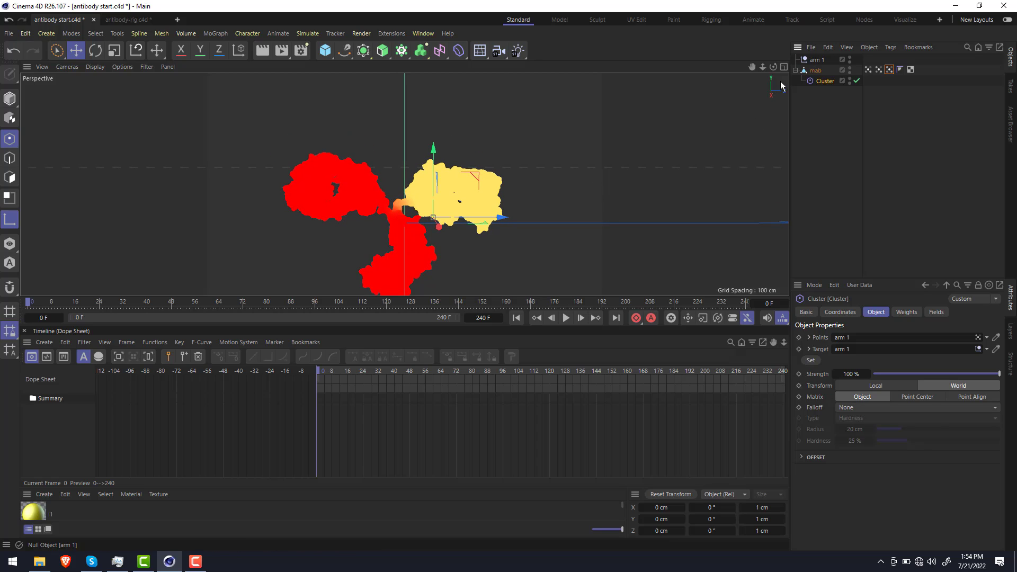
pyautogui.click(814, 60)
pyautogui.moveTo(477, 176)
pyautogui.mouseDown()
pyautogui.moveTo(468, 148)
pyautogui.moveTo(494, 157)
pyautogui.moveTo(462, 143)
pyautogui.moveTo(475, 135)
pyautogui.moveTo(463, 153)
pyautogui.moveTo(478, 150)
pyautogui.moveTo(444, 147)
pyautogui.moveTo(437, 165)
pyautogui.moveTo(479, 147)
pyautogui.moveTo(455, 151)
pyautogui.moveTo(469, 157)
pyautogui.mouseUp()
# Try rotating the arm 1 null
pyautogui.press('r')
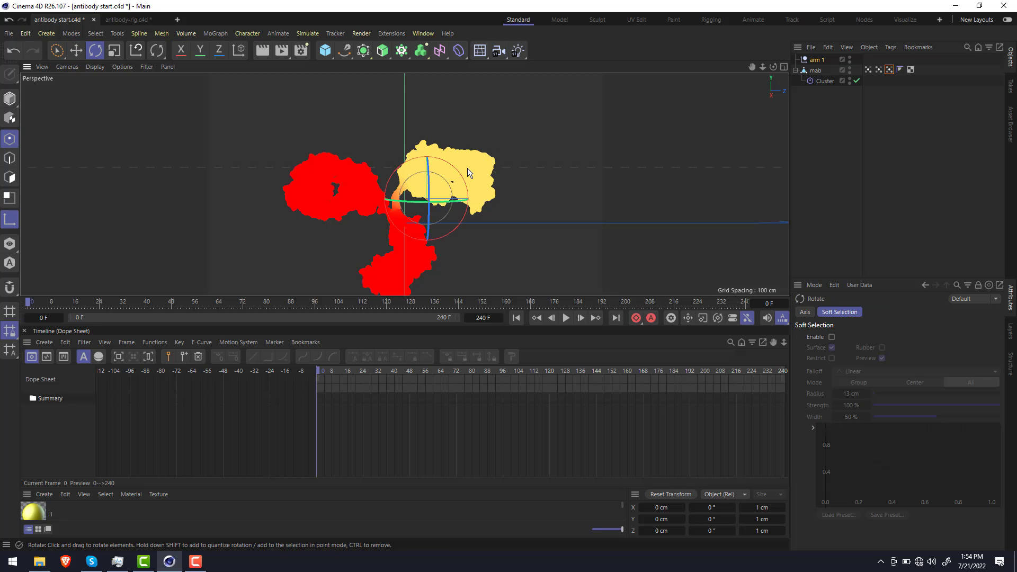
pyautogui.moveTo(461, 175)
pyautogui.mouseDown()
pyautogui.moveTo(471, 198)
pyautogui.moveTo(444, 144)
pyautogui.moveTo(472, 193)
pyautogui.moveTo(476, 181)
pyautogui.mouseUp()
pyautogui.hotkey('ctrl', 'z')
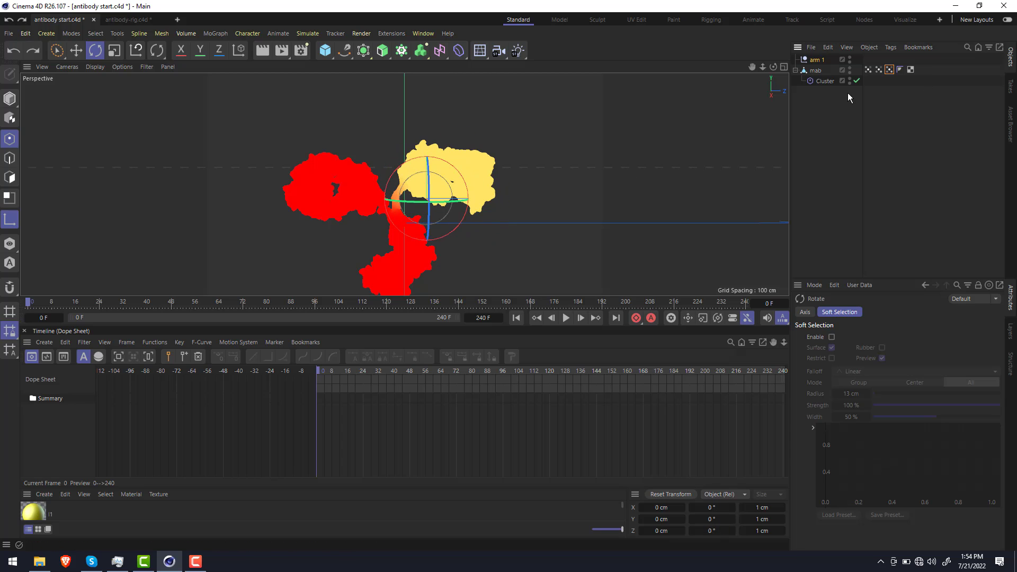
# Add a Vibrate tag to the arm 1 null with position amplitude 15 cm on all axes and frequency 0.25, and play the animation
pyautogui.rightClick(822, 60)
pyautogui.moveTo(841, 51)
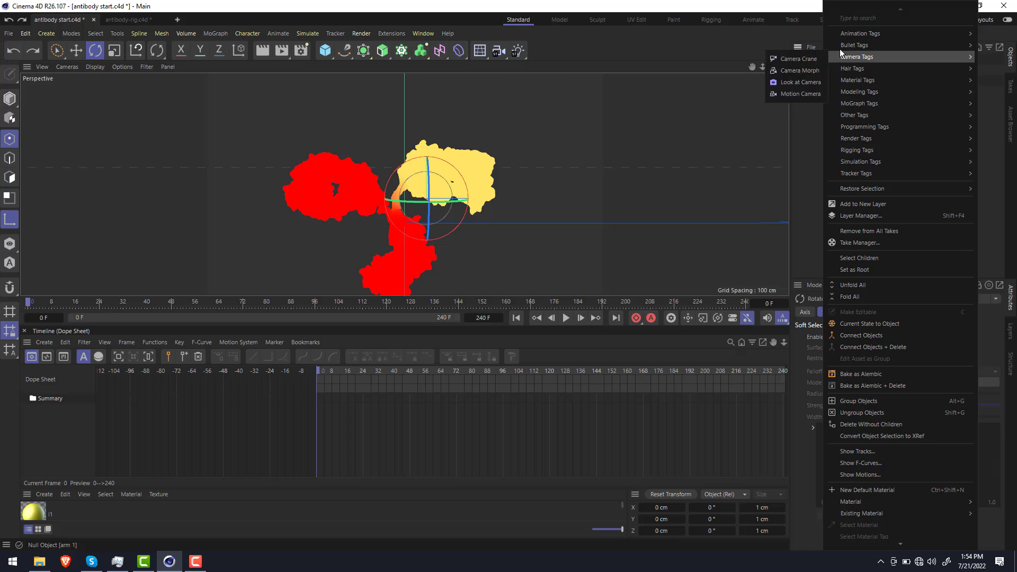
pyautogui.moveTo(840, 33)
pyautogui.click(814, 92)
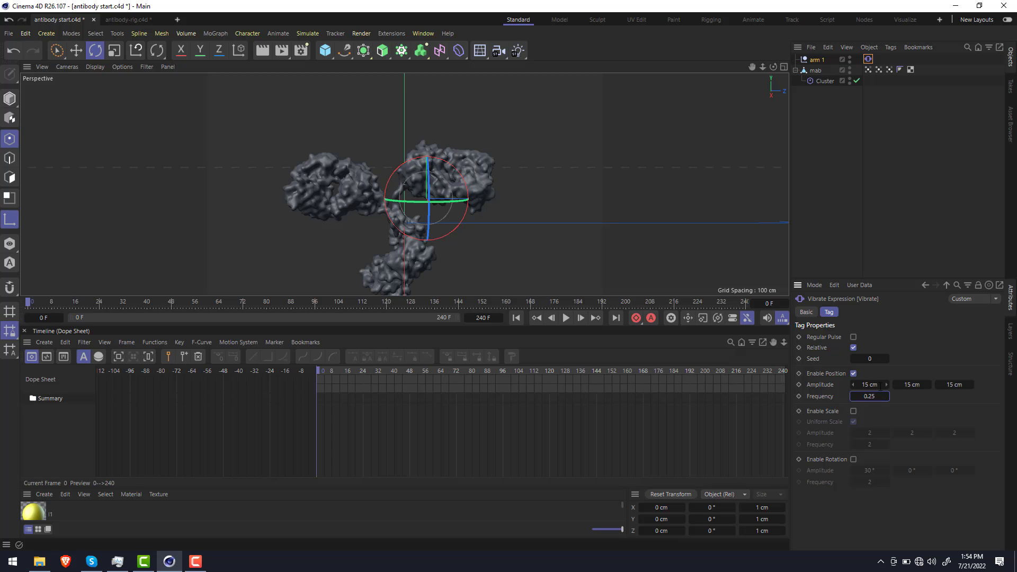
pyautogui.press('F8')
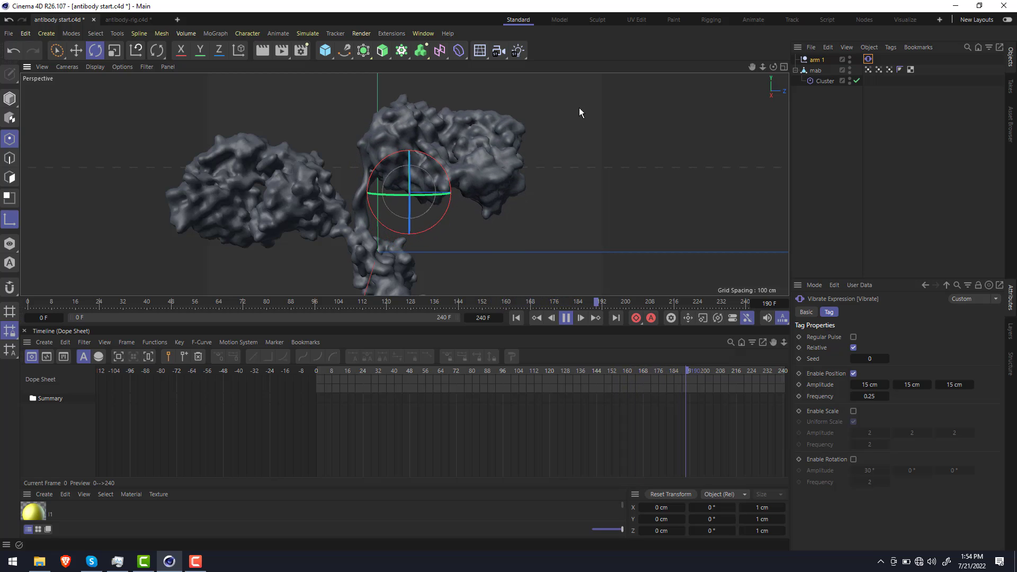
# Rename the Cluster as arm 1, stop the playback and return to frame 0
pyautogui.click(829, 81)
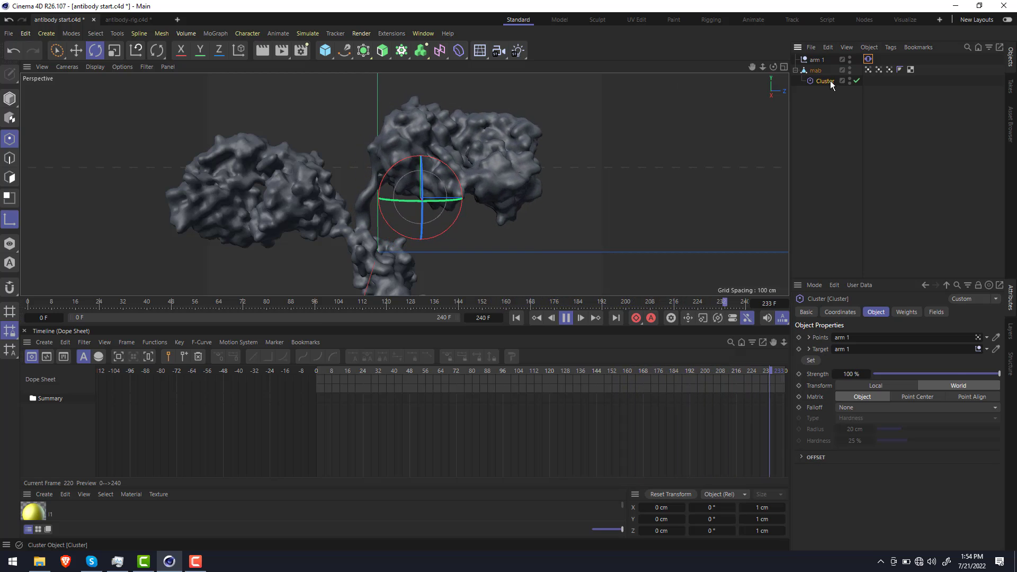
pyautogui.doubleClick(829, 81)
pyautogui.write('arm ')
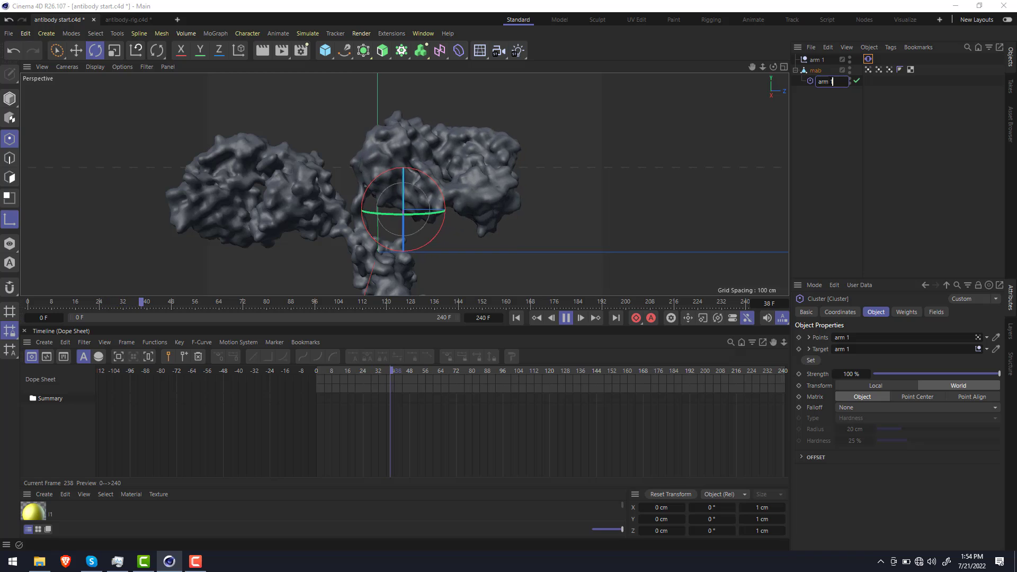
pyautogui.write('1')
pyautogui.press('Return')
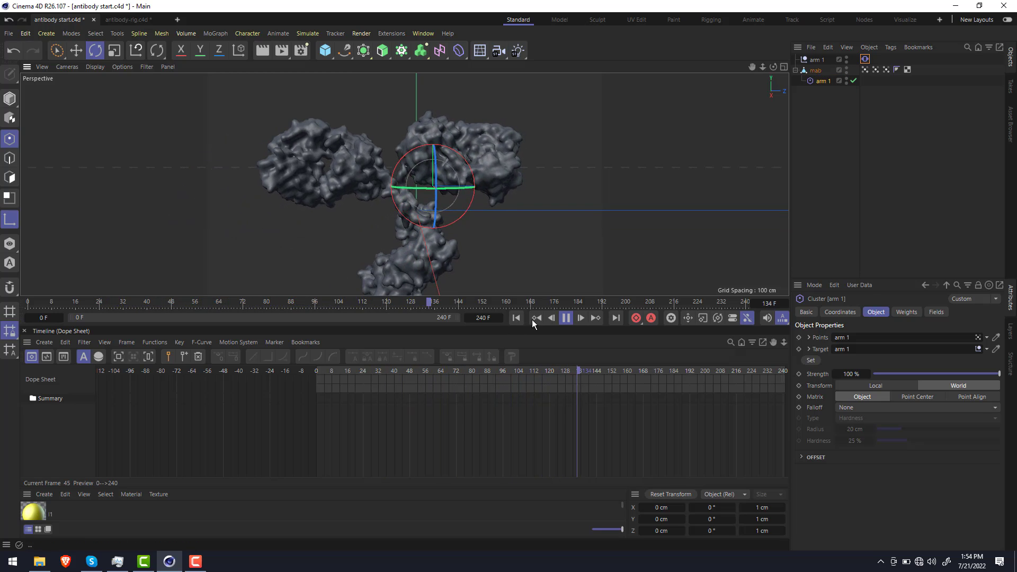
pyautogui.click(560, 317)
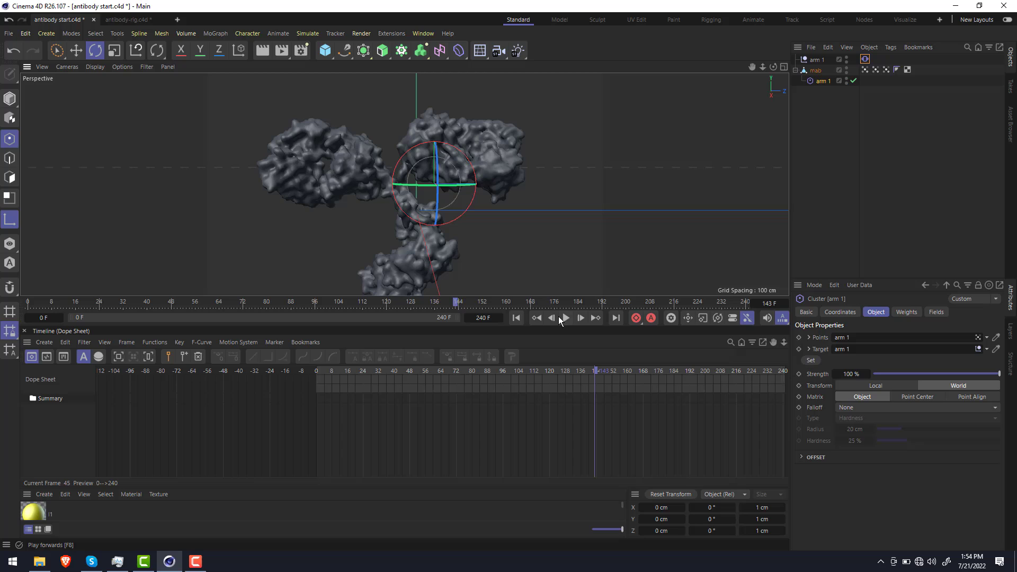
pyautogui.click(526, 317)
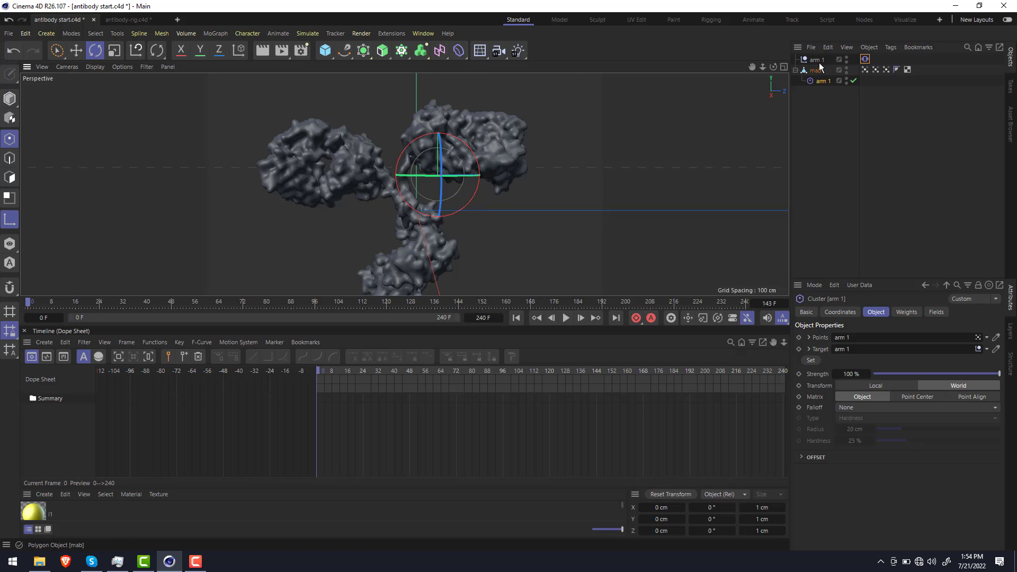
# Create two more null objects and rename them arm 2 and tail
pyautogui.moveTo(320, 54); pyautogui.dragTo(353, 65)
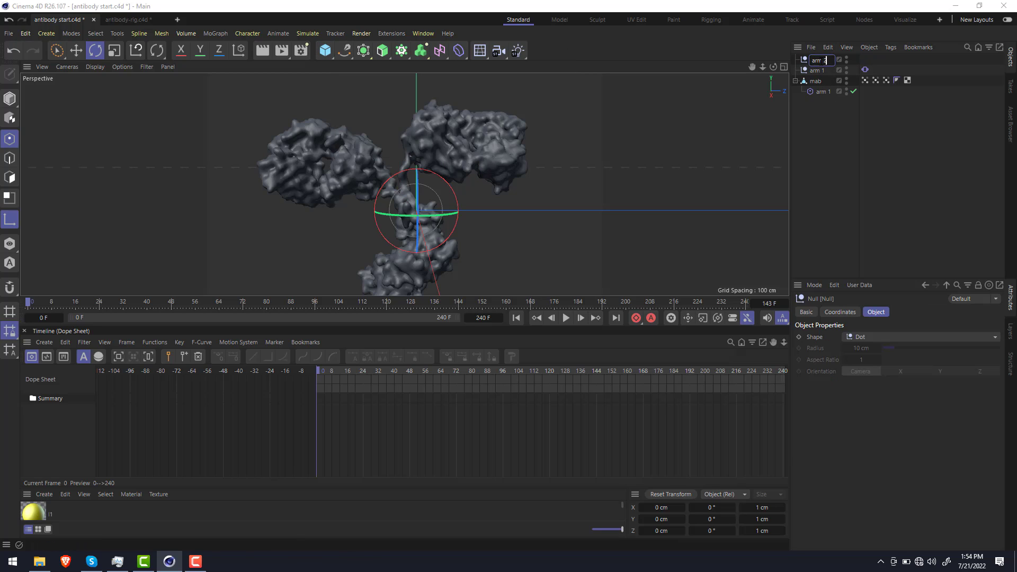
pyautogui.moveTo(324, 52); pyautogui.dragTo(356, 66)
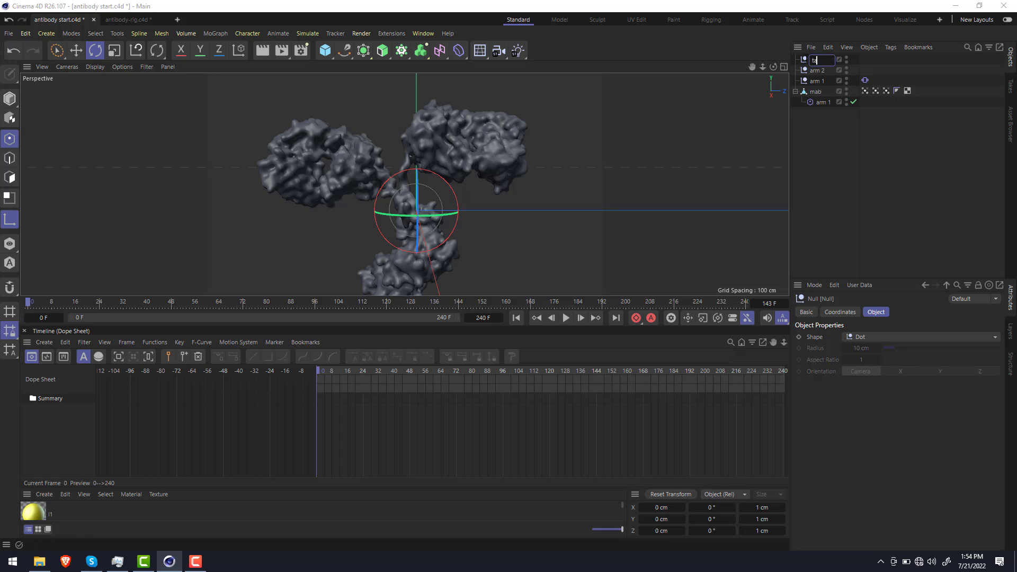
# Add another Cluster deformer as a child of the mab mesh and duplicate it there
pyautogui.click(876, 91)
pyautogui.click(807, 94)
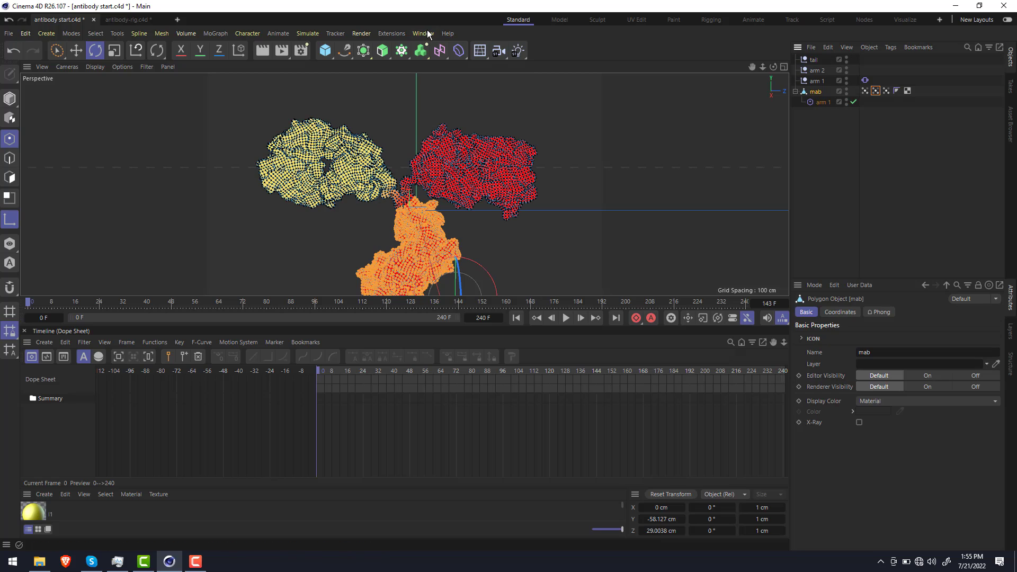
pyautogui.click(251, 33)
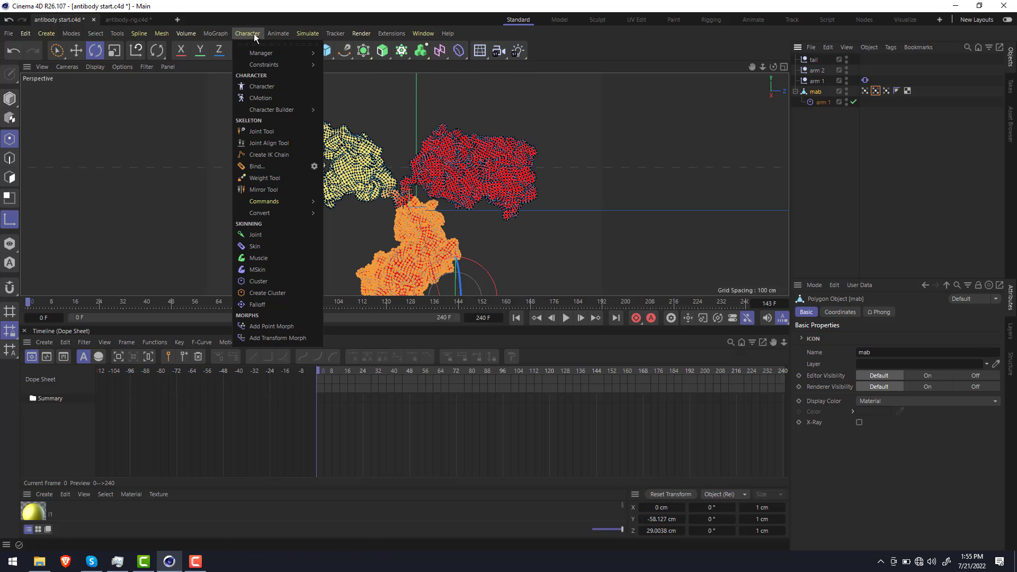
pyautogui.click(279, 281)
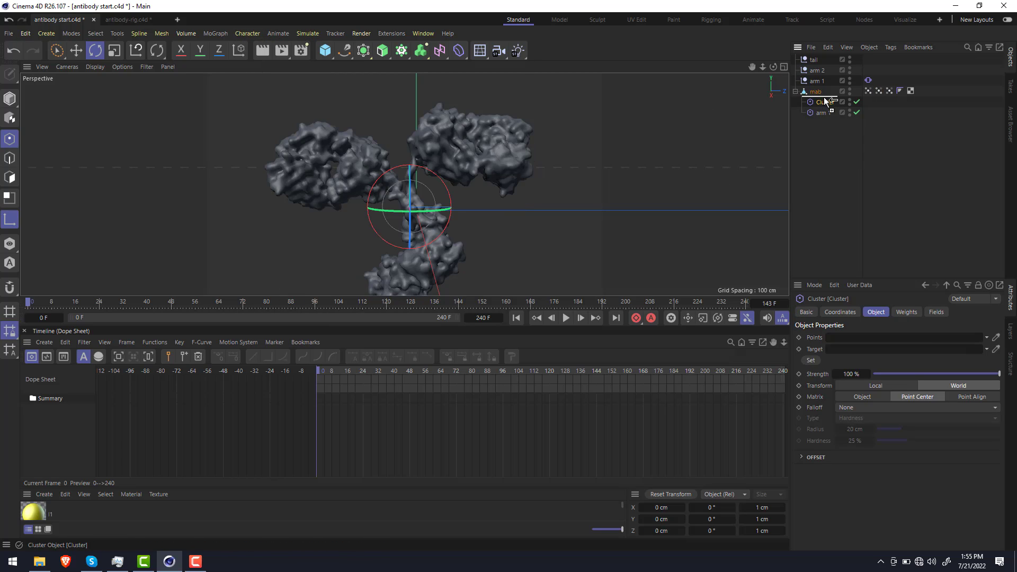
pyautogui.keyDown('ctrl'); pyautogui.moveTo(825, 100); pyautogui.dragTo(823, 101); pyautogui.keyUp('ctrl')
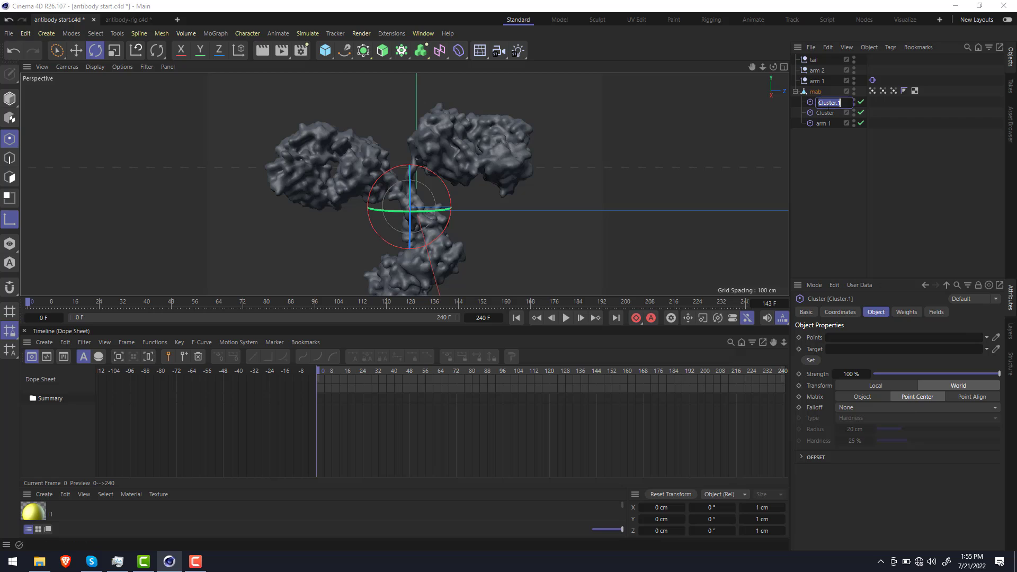
# Rename the two new Cluster deformers tail and arm 2
pyautogui.press('Return')
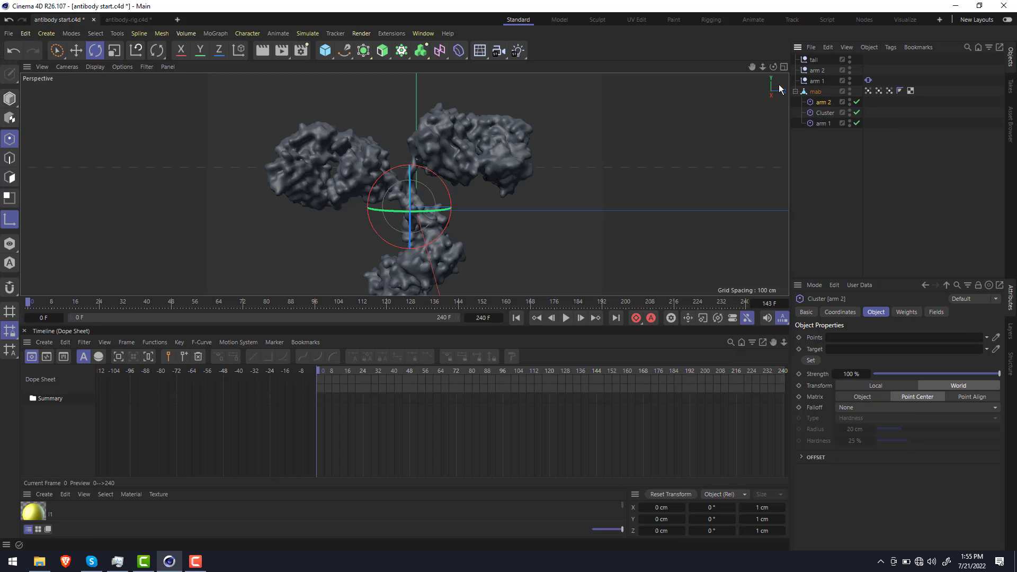
pyautogui.write('tail')
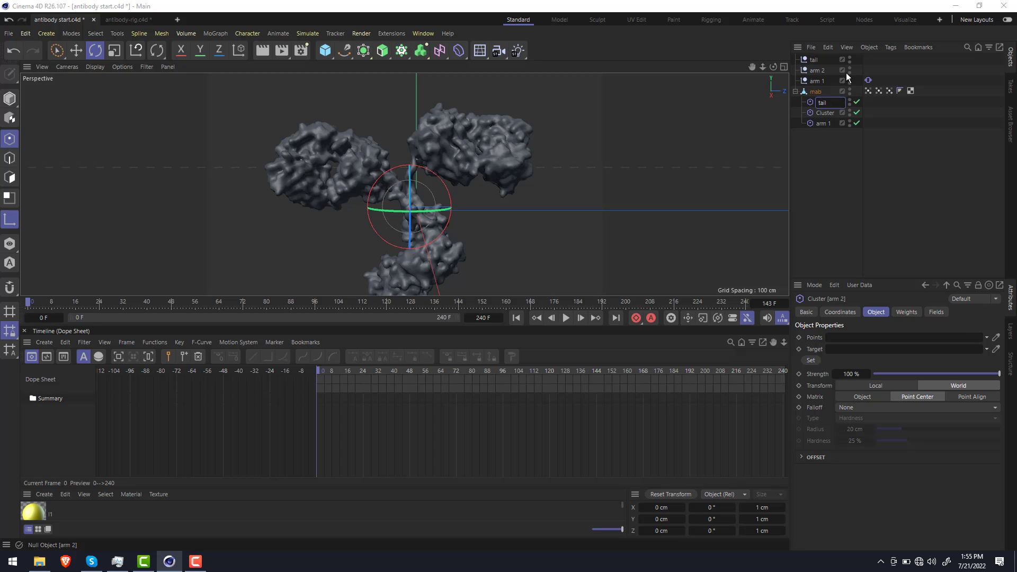
pyautogui.press('Return')
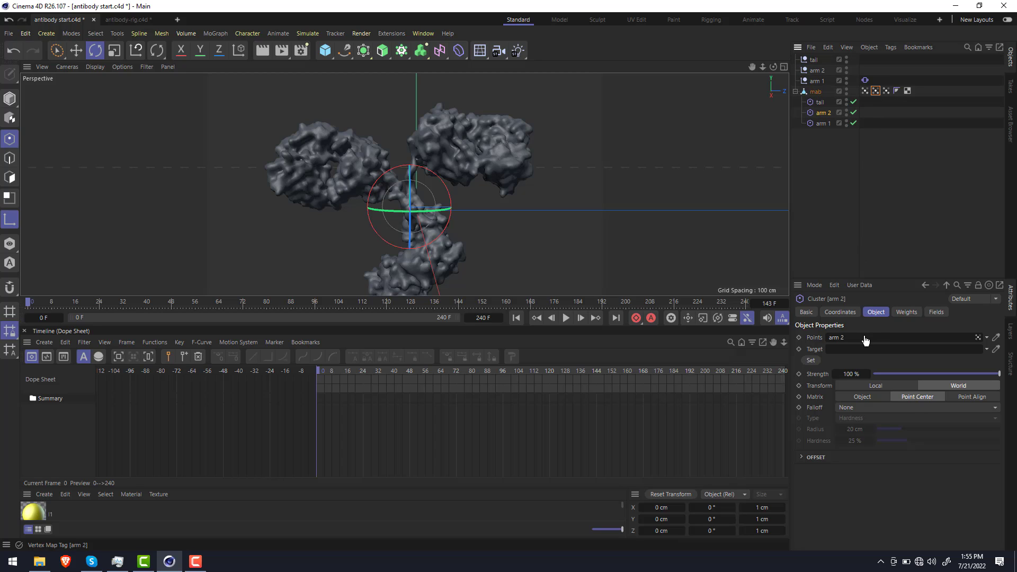
# Assign the arm 2 vertex map as Points and the arm 2 null as Target of the arm 2 Cluster, and move the null outward
pyautogui.moveTo(865, 341); pyautogui.dragTo(845, 352)
pyautogui.click(817, 71)
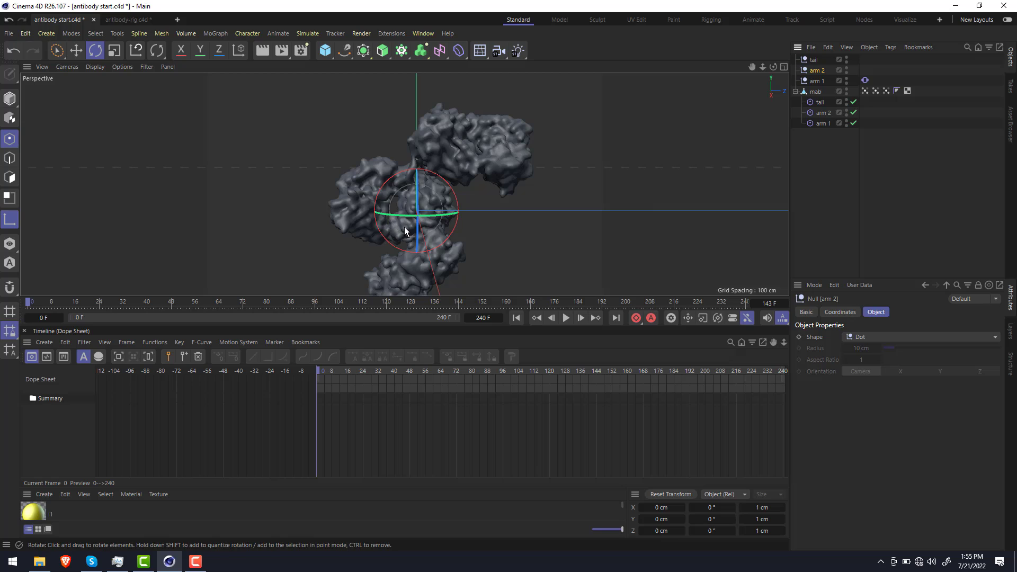
pyautogui.press('e')
pyautogui.moveTo(461, 176); pyautogui.dragTo(379, 116)
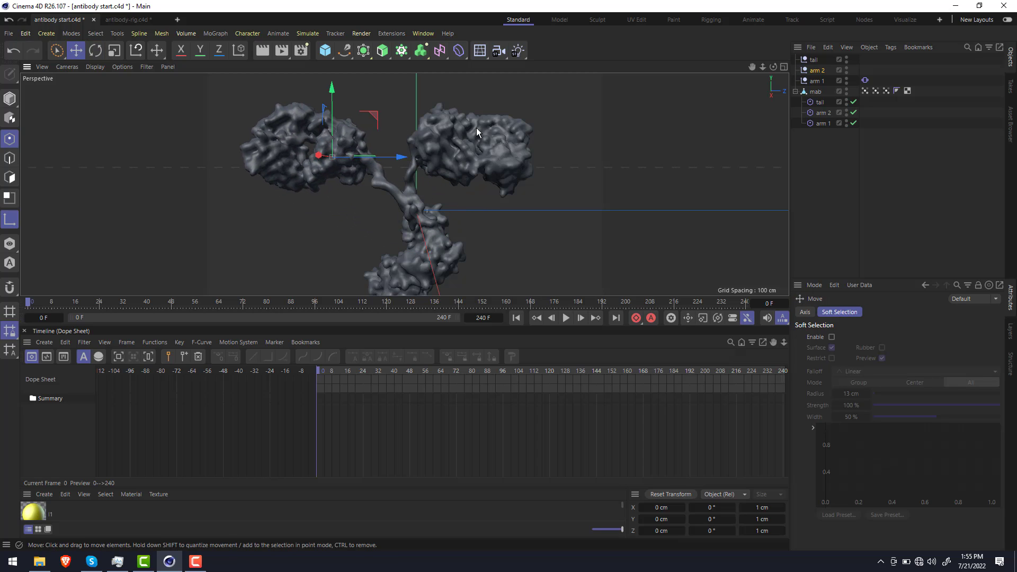
pyautogui.scroll(-2, 457, 132)
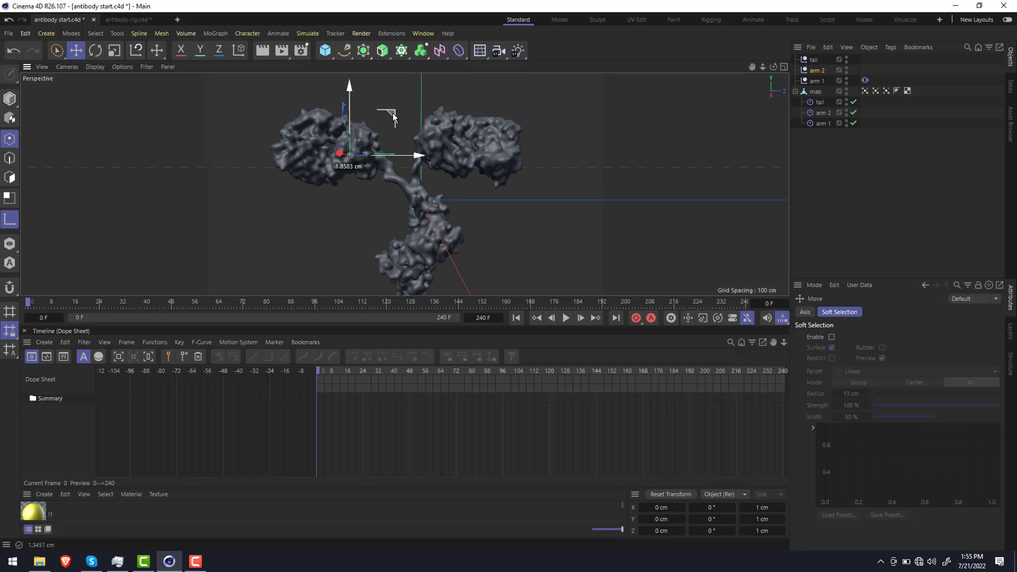
# Assign the tail vertex map as Points and the tail null as Target of the tail Cluster, and move the Cluster down into the tail
pyautogui.click(824, 103)
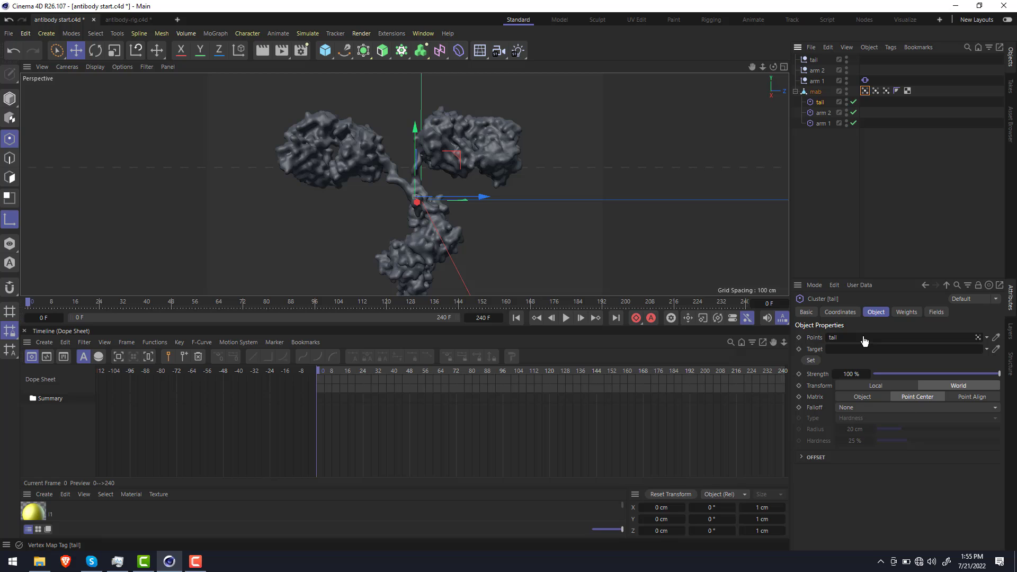
pyautogui.moveTo(864, 341); pyautogui.dragTo(863, 340)
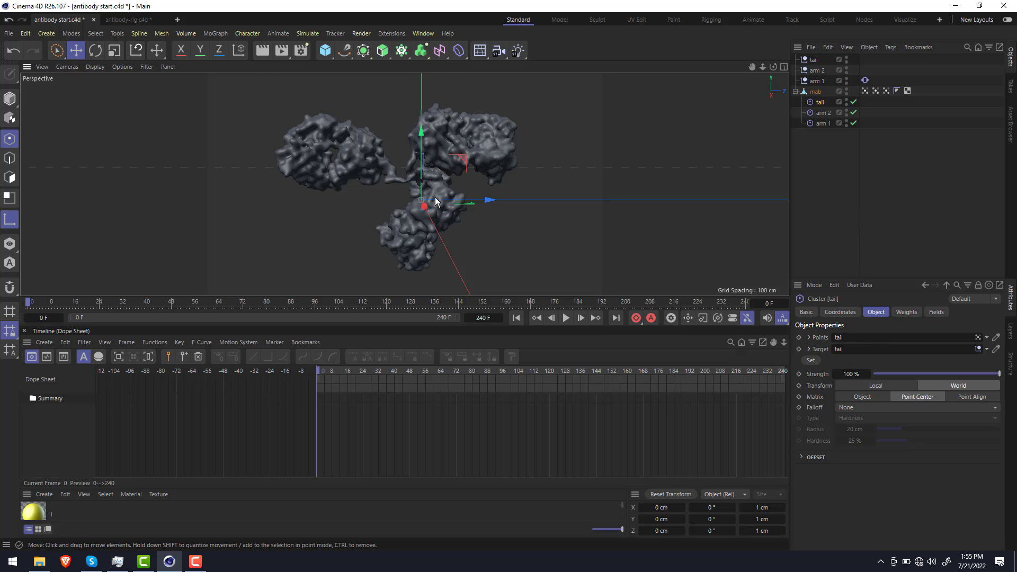
pyautogui.keyDown('alt'); pyautogui.moveTo(436, 202); pyautogui.dragTo(459, 182); pyautogui.keyUp('alt')
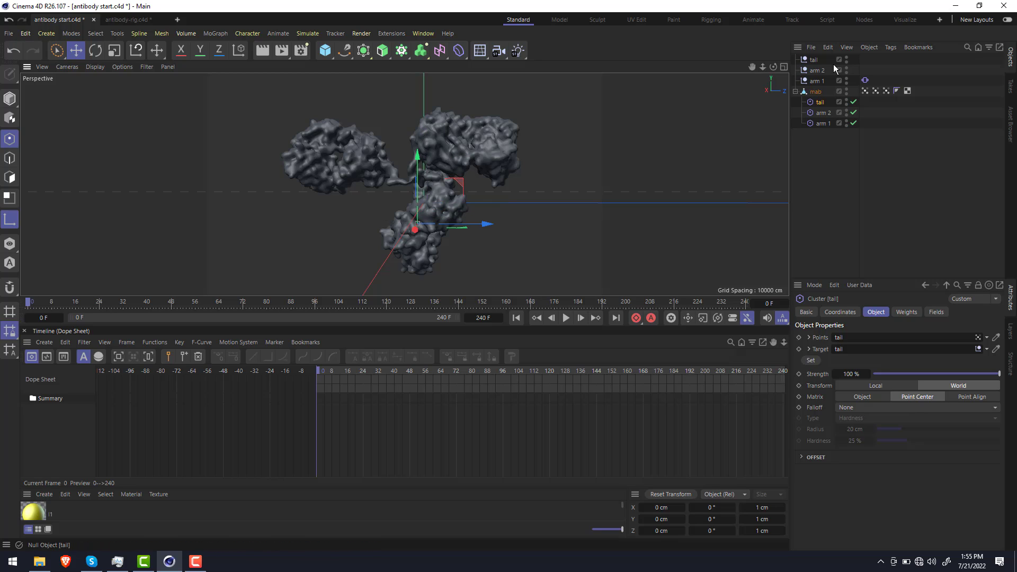
# Move the tail null about 4.2 cm diagonally down toward the tail
pyautogui.click(818, 61)
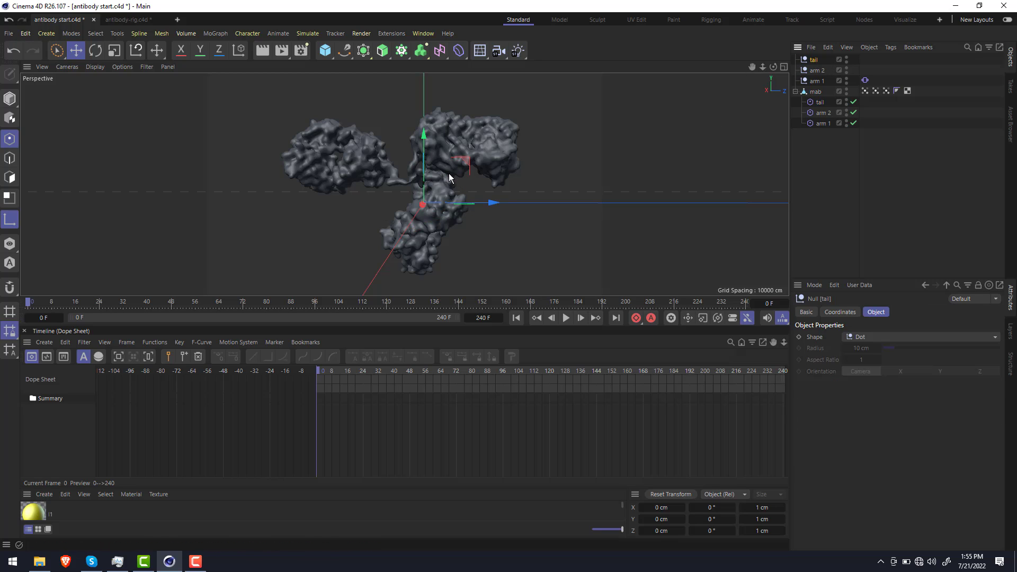
pyautogui.moveTo(464, 165); pyautogui.dragTo(645, 123)
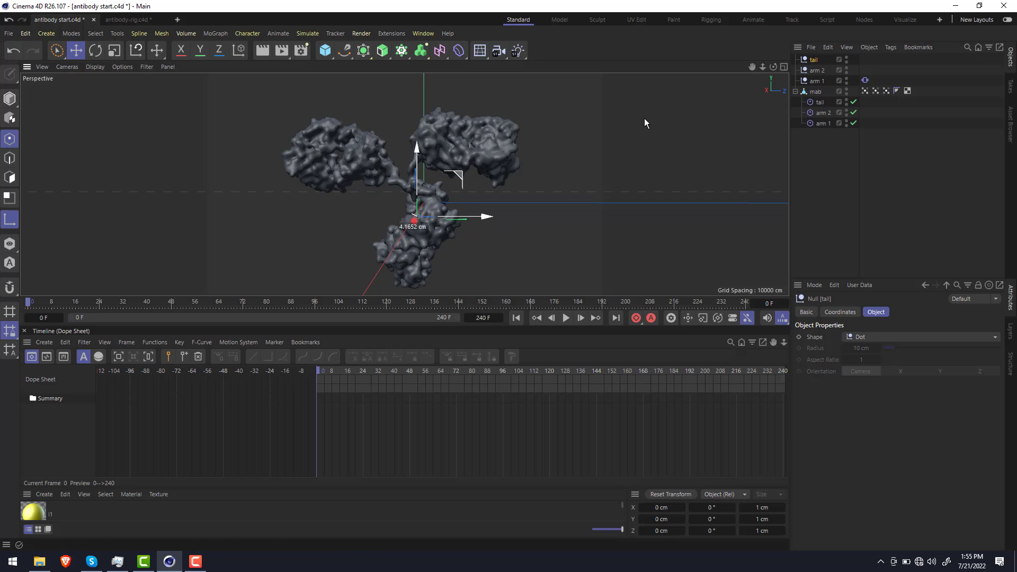
# Set the Matrix option of both the tail and arm 2 Clusters to Object
pyautogui.click(819, 102)
pyautogui.keyDown('ctrl'); pyautogui.click(821, 112); pyautogui.keyUp('ctrl')
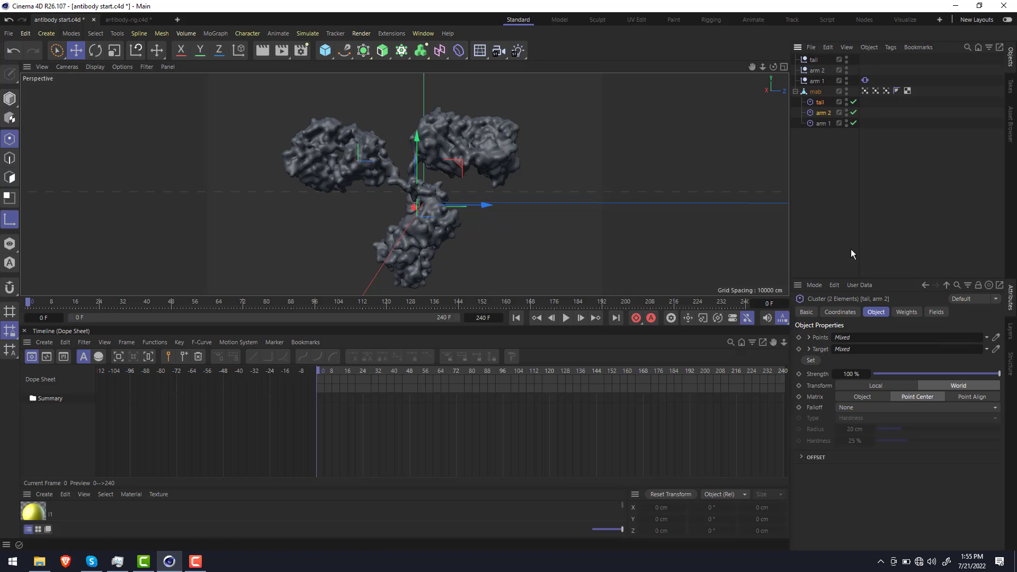
pyautogui.click(873, 396)
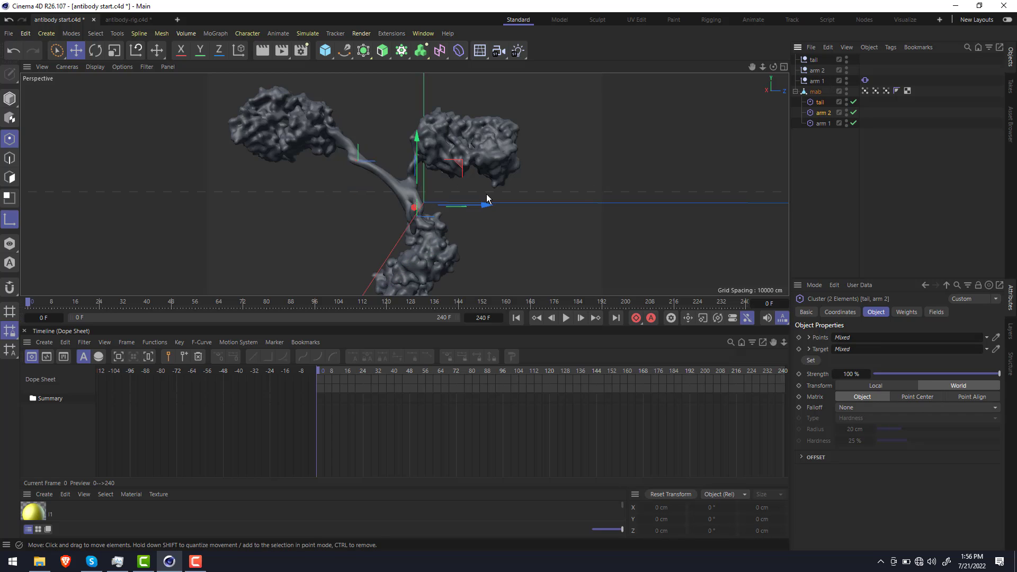
# Reposition the tail and arm 2 nulls to bring the tail and arm 2 back toward the antibody's centre
pyautogui.click(693, 100)
pyautogui.moveTo(461, 170); pyautogui.dragTo(481, 138)
pyautogui.click(817, 70)
pyautogui.scroll(3, 484, 137)
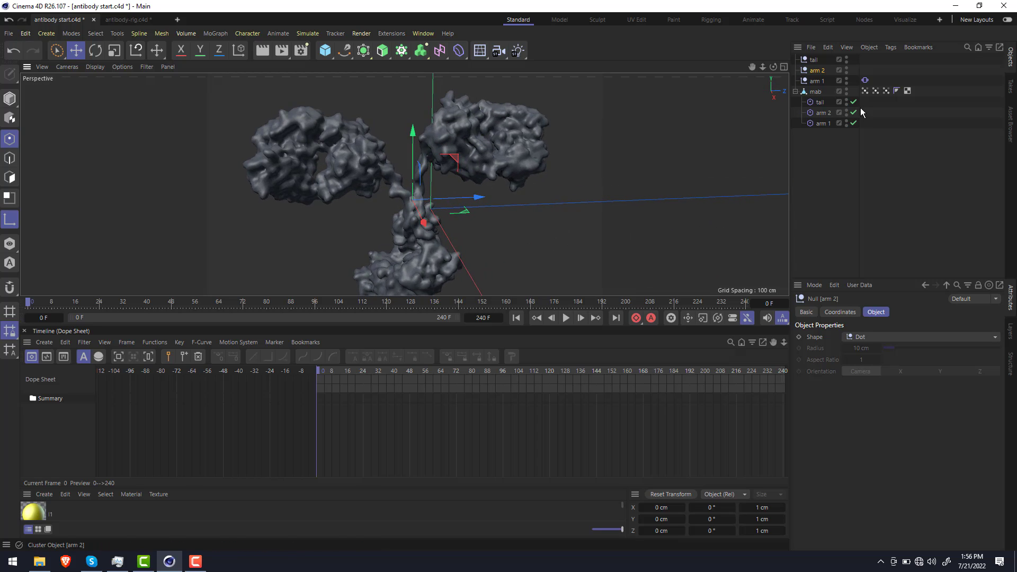
# Copy the arm 1 null's Vibrate tag to the arm 2 and tail nulls and play the animation
pyautogui.click(864, 81)
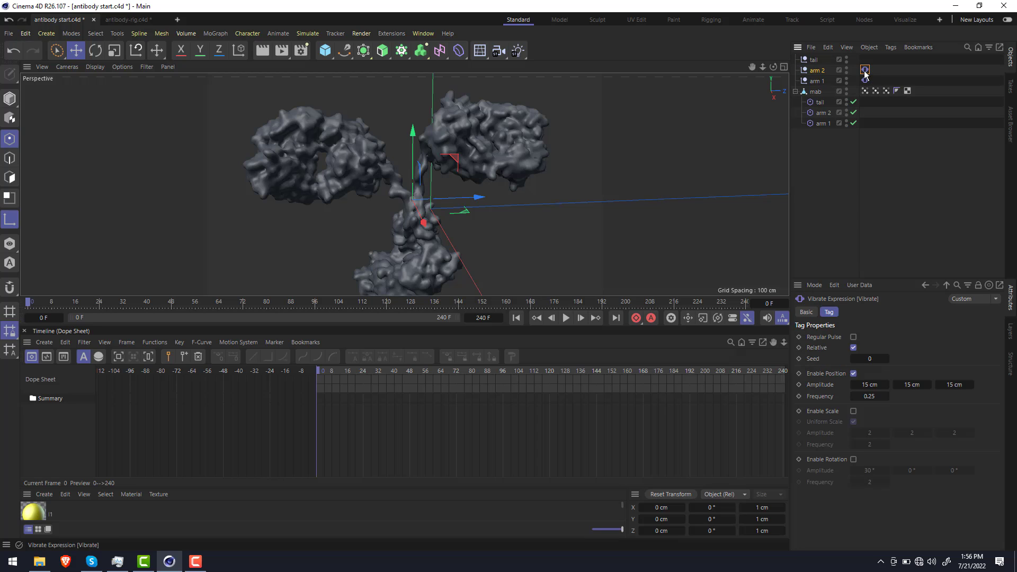
pyautogui.keyDown('ctrl'); pyautogui.moveTo(865, 64); pyautogui.dragTo(865, 59); pyautogui.keyUp('ctrl')
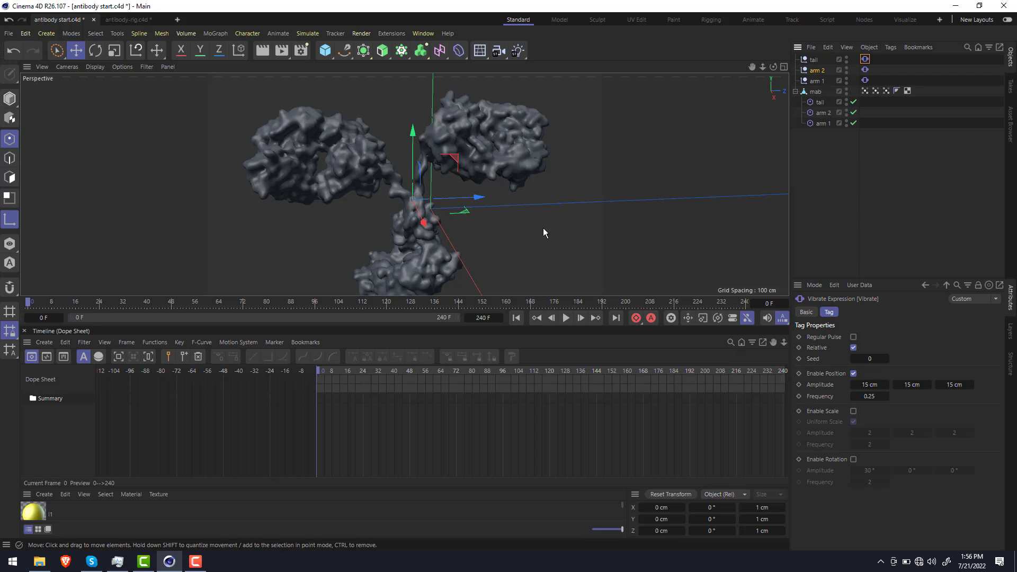
pyautogui.click(565, 318)
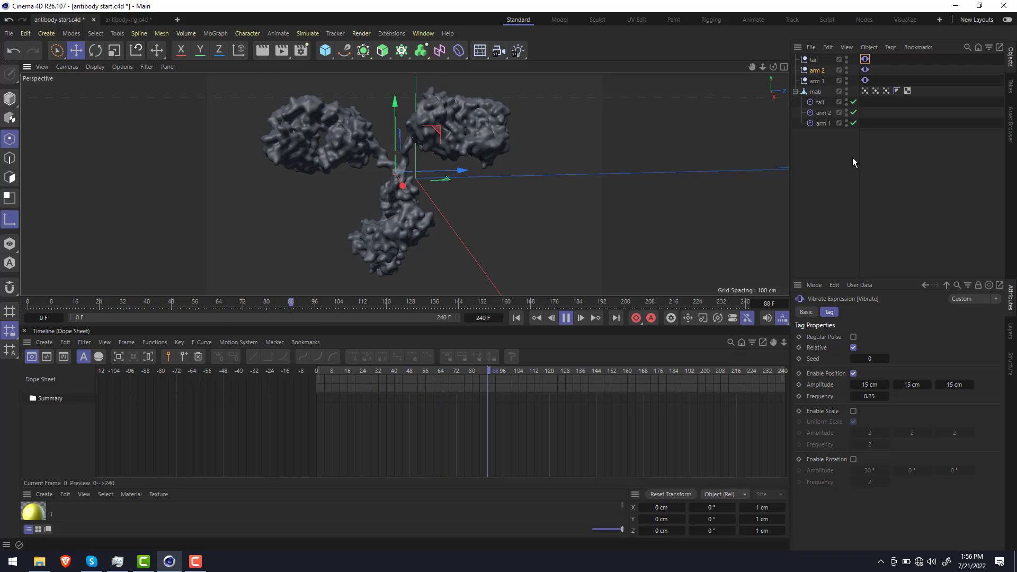
# Create a new Null and parent the tail, arm 2 and arm 1 nulls and the mab mesh under it
pyautogui.click(325, 50)
pyautogui.click(352, 64)
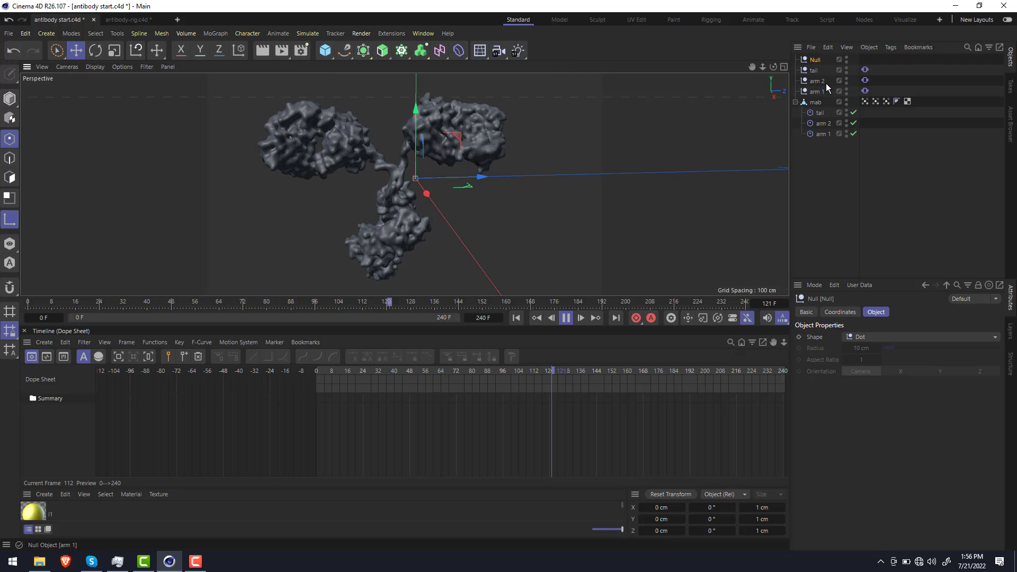
pyautogui.moveTo(823, 67); pyautogui.dragTo(806, 113)
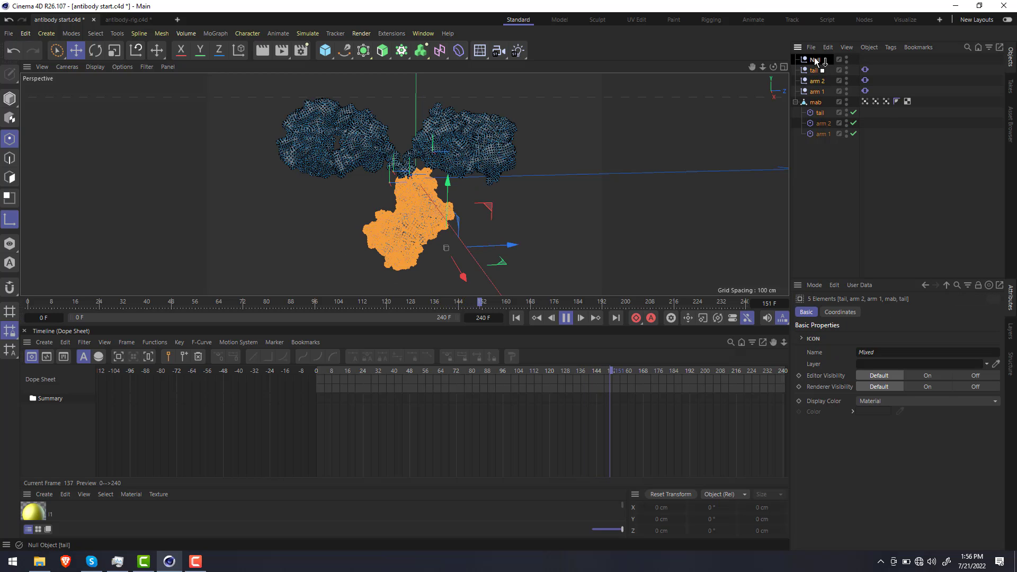
pyautogui.moveTo(814, 57); pyautogui.dragTo(816, 60)
pyautogui.click(815, 60)
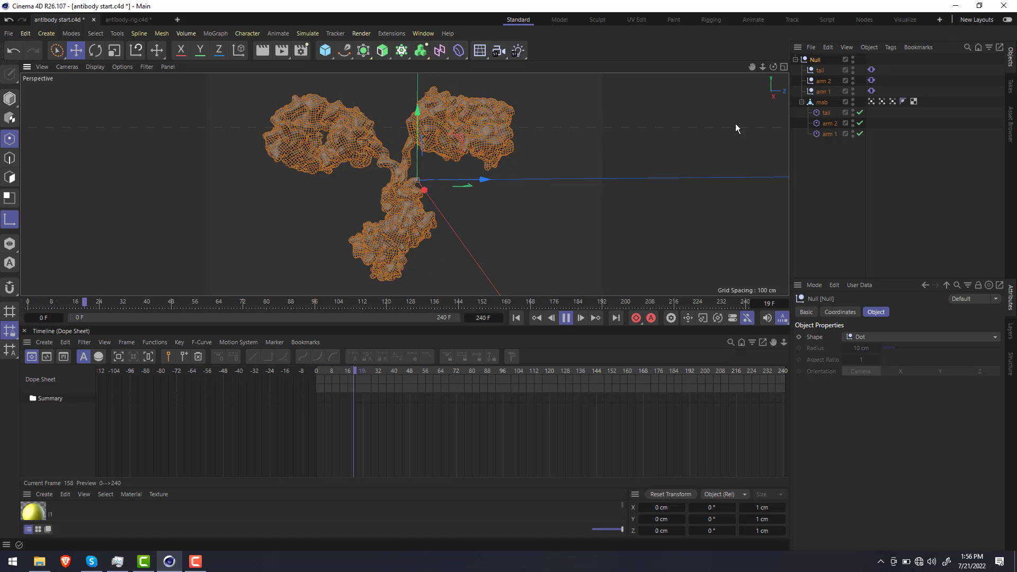
# Set the Vibrate seed to 1 for the arm 2 null and 4 for the tail null
pyautogui.click(871, 69)
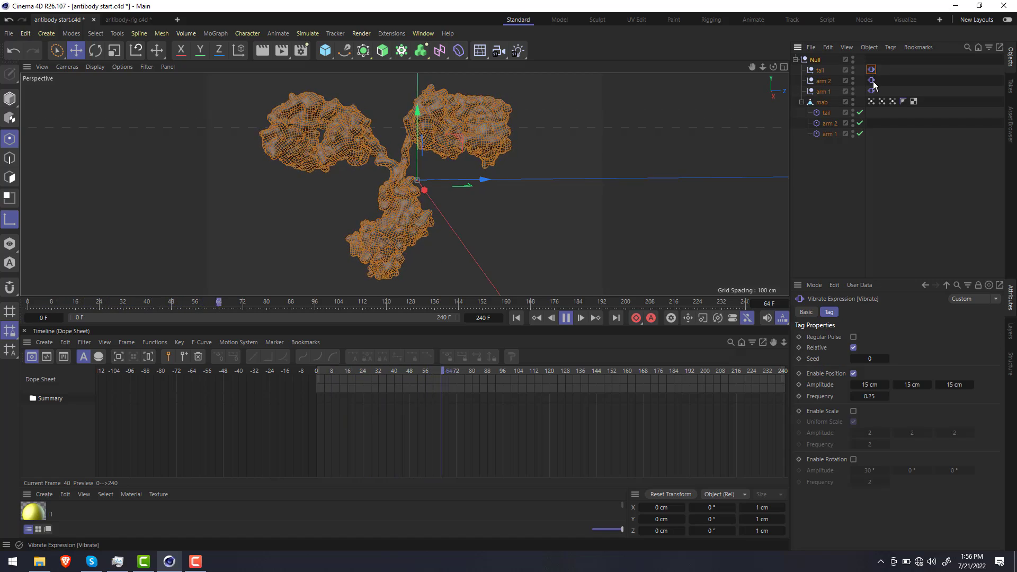
pyautogui.click(871, 91)
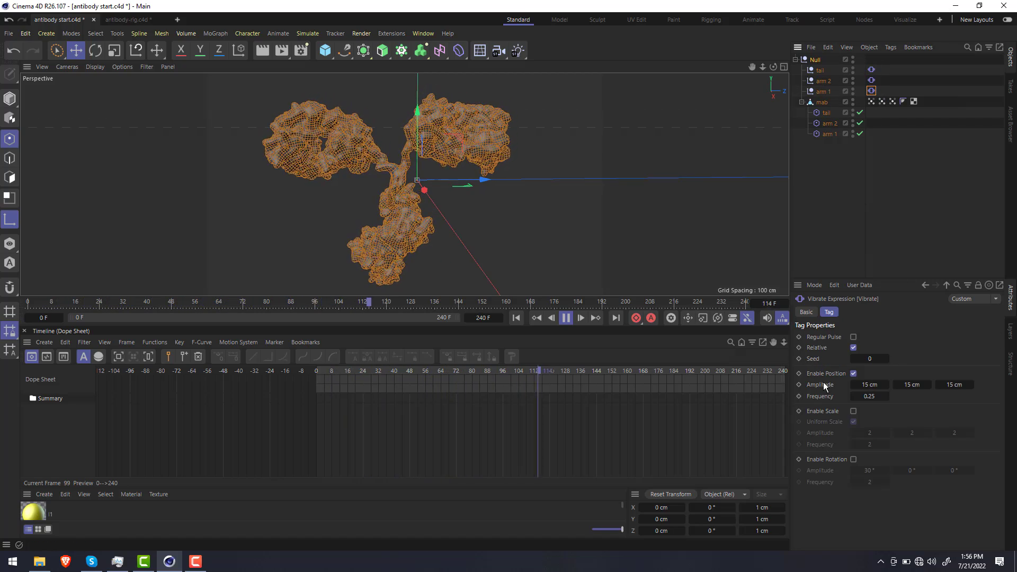
pyautogui.click(871, 80)
pyautogui.click(885, 357)
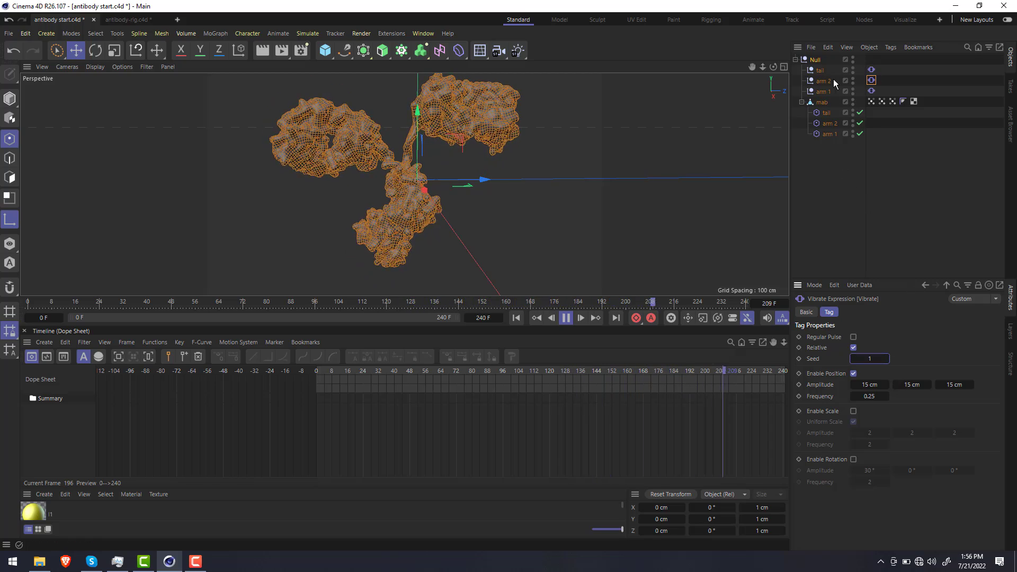
pyautogui.click(871, 69)
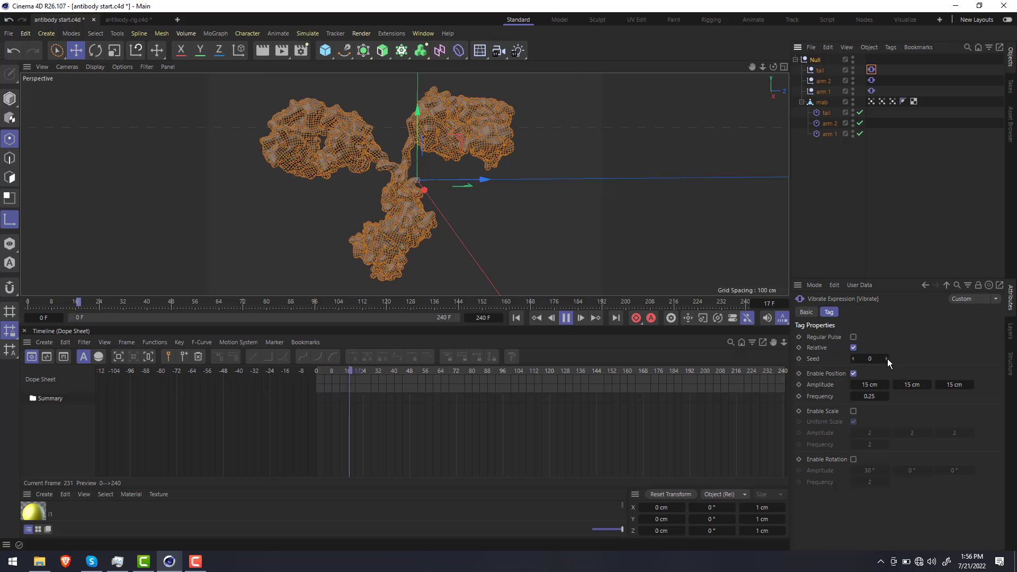
pyautogui.click(888, 358)
pyautogui.click(888, 358)
pyautogui.click(887, 358)
pyautogui.click(887, 358)
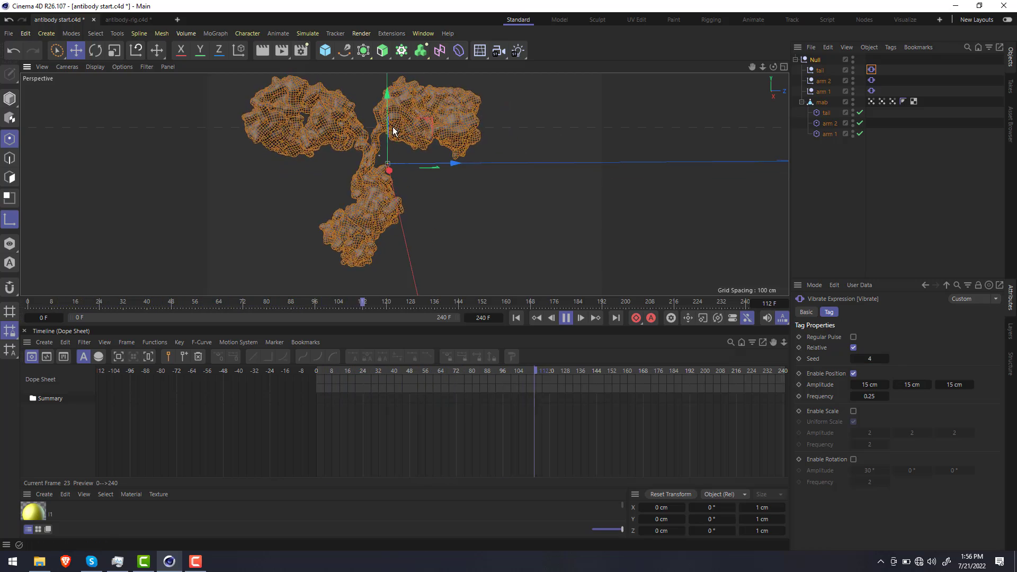
pyautogui.click(665, 201)
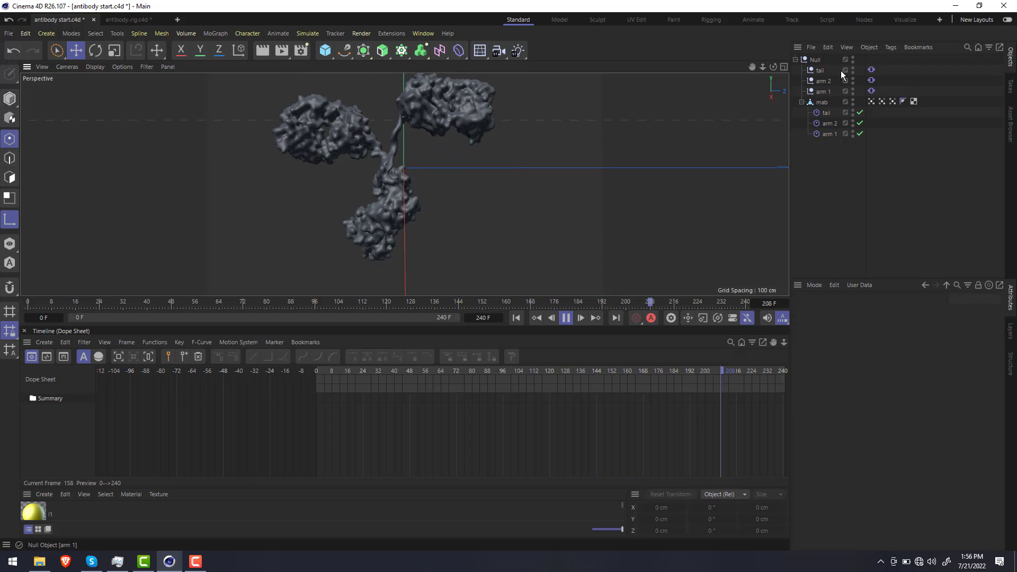
# Add a Vibrate tag to the parent Null and enable its rotation
pyautogui.rightClick(818, 59)
pyautogui.moveTo(825, 35)
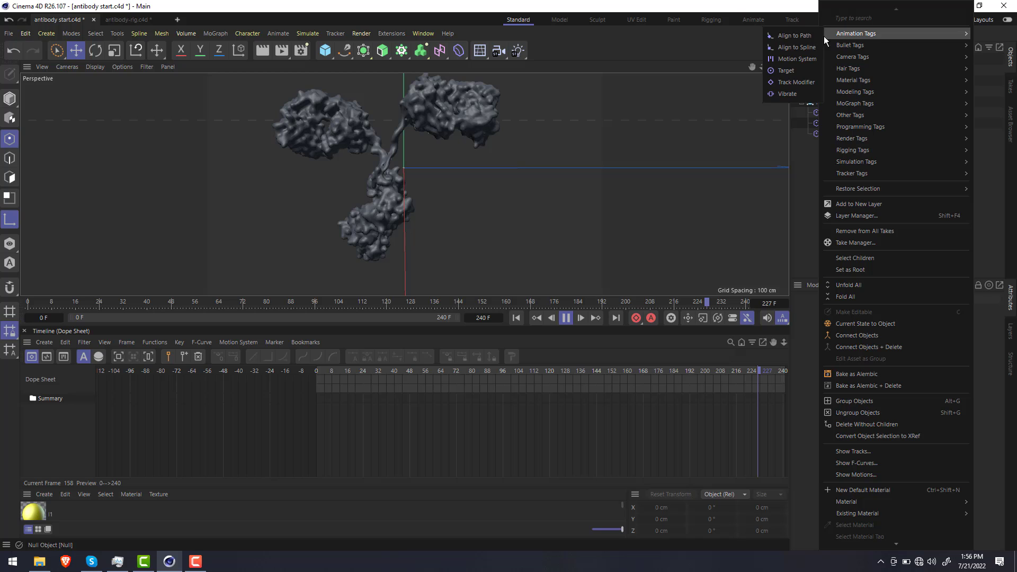
pyautogui.click(789, 94)
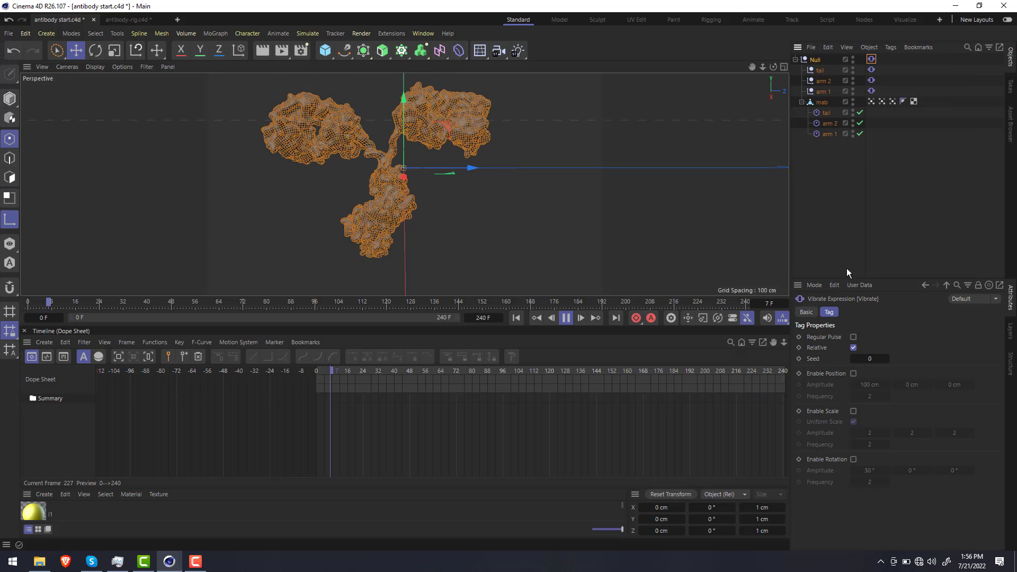
pyautogui.click(853, 460)
# Set the parent Null's rotation vibration to an amplitude of 15° on all three axes and a frequency of 0.25
pyautogui.click(884, 468)
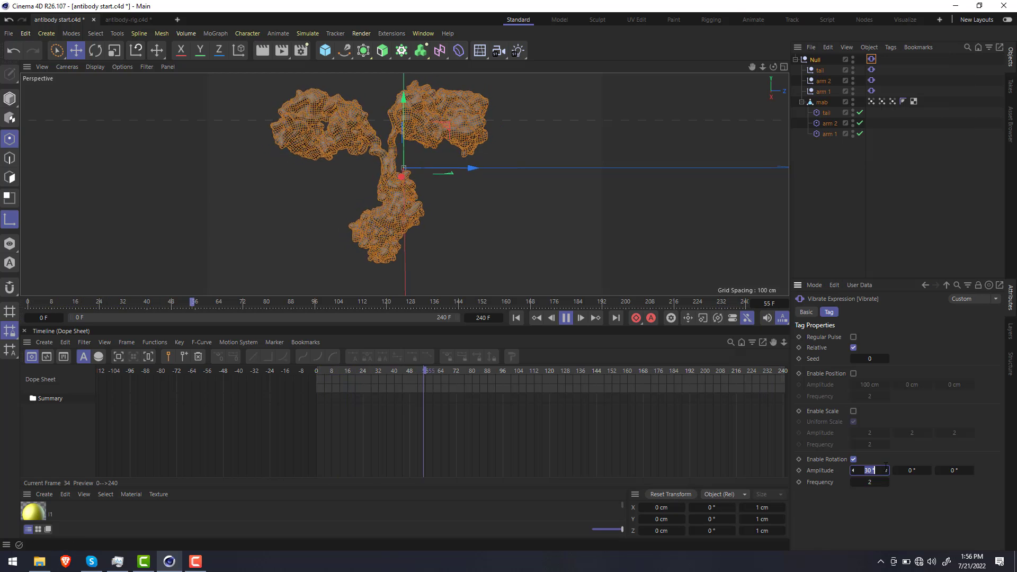
pyautogui.write('15')
pyautogui.press('Tab')
pyautogui.write('15')
pyautogui.press('Tab')
pyautogui.write('15')
pyautogui.press('Tab')
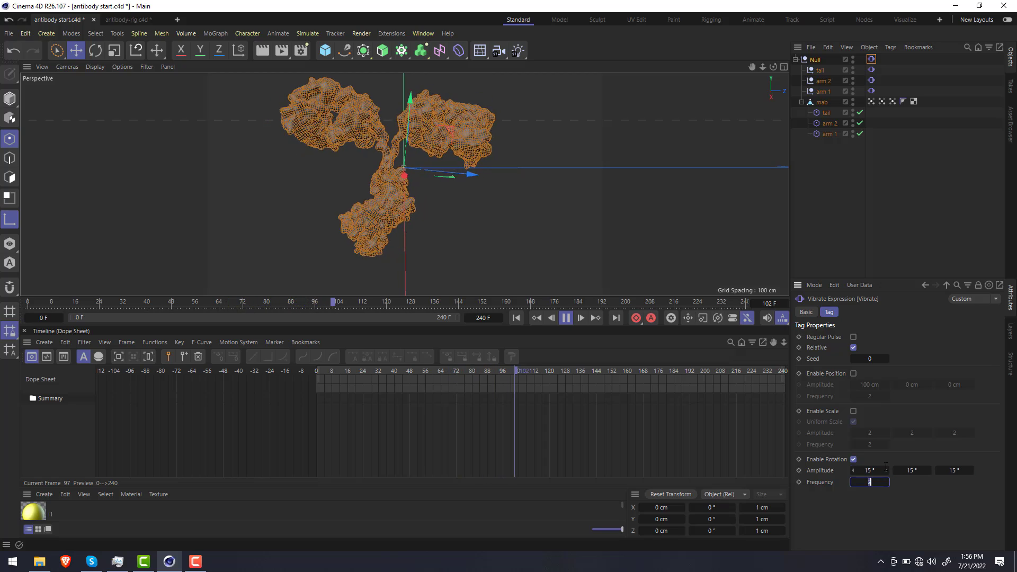
pyautogui.write('0.25')
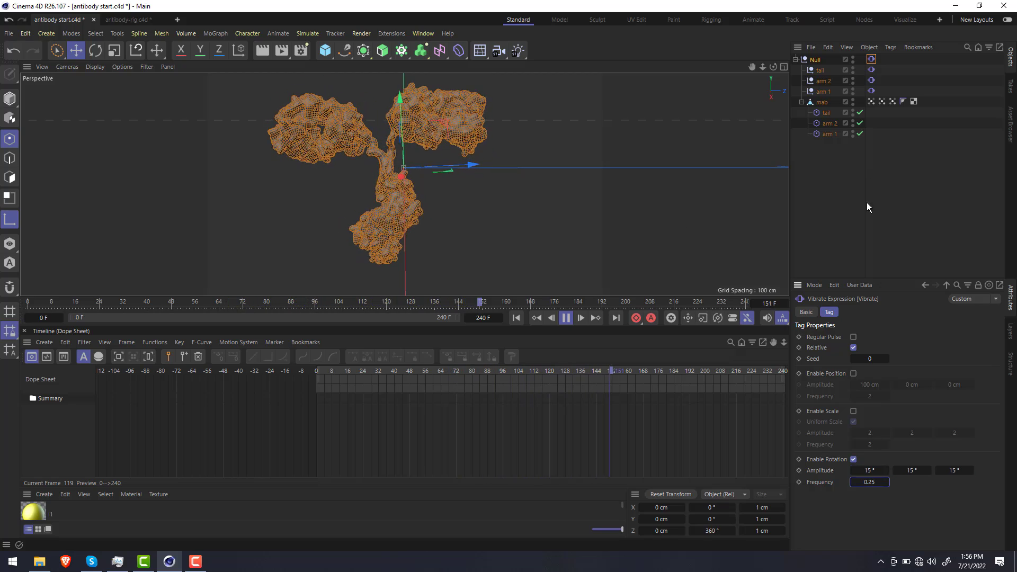
# Set the position amplitude of the tail, arm 2 and arm 1 Vibrate tags together to 5 cm on all three axes
pyautogui.click(872, 69)
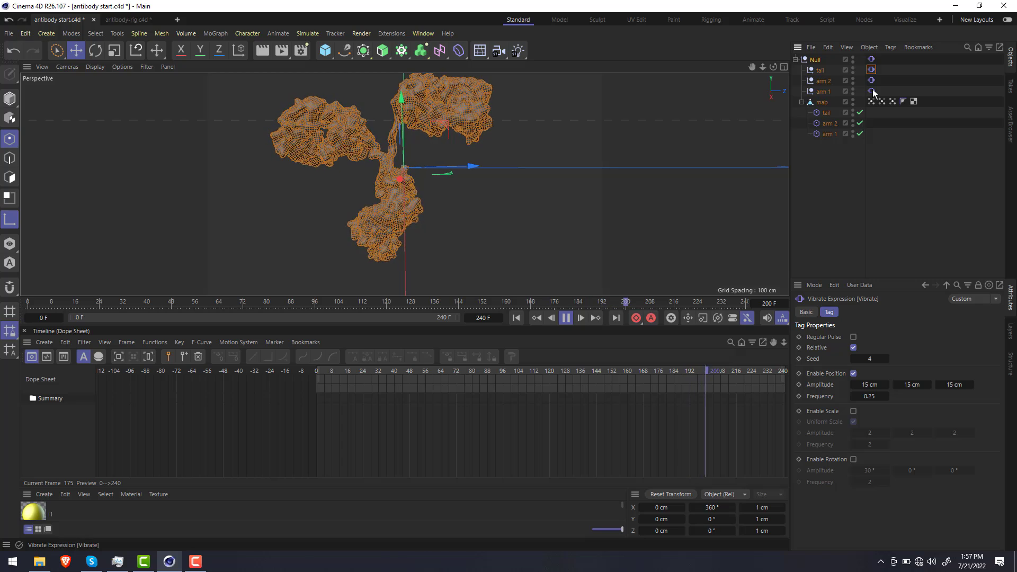
pyautogui.keyDown('shift'); pyautogui.click(871, 90); pyautogui.keyUp('shift')
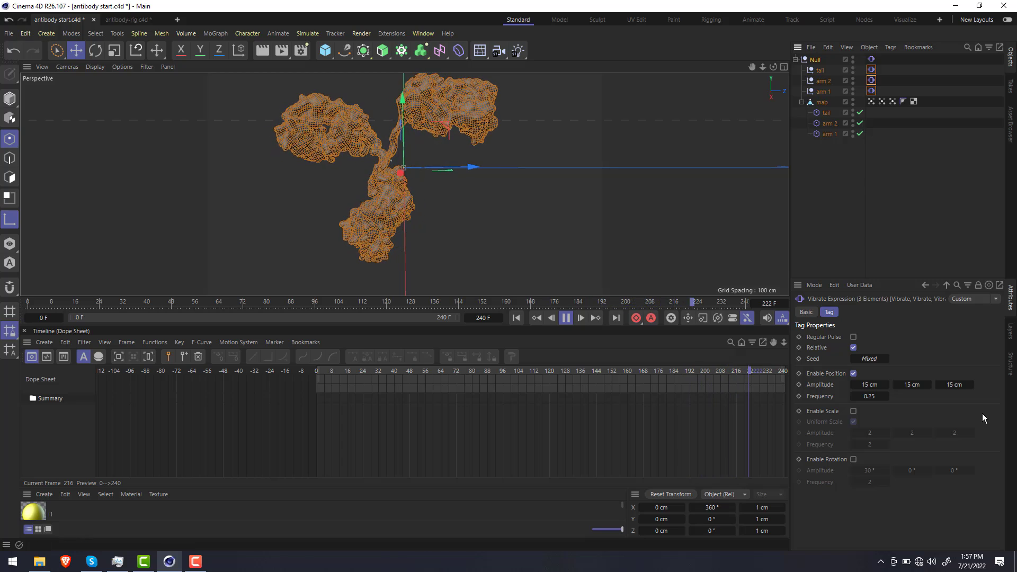
pyautogui.click(861, 384)
pyautogui.write('5')
pyautogui.press('Tab')
pyautogui.write('5')
pyautogui.press('Tab')
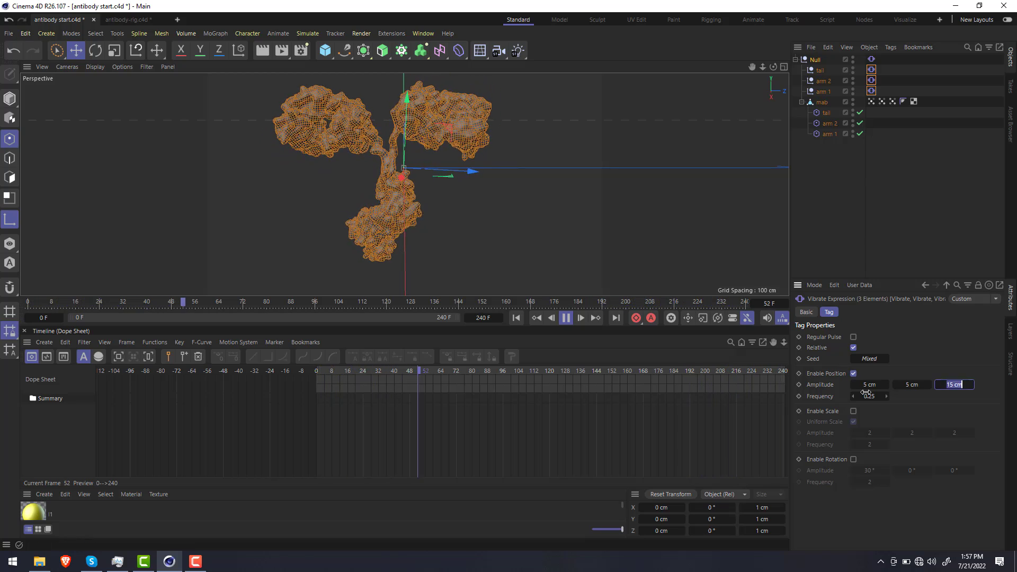
pyautogui.write('5')
pyautogui.press('Return')
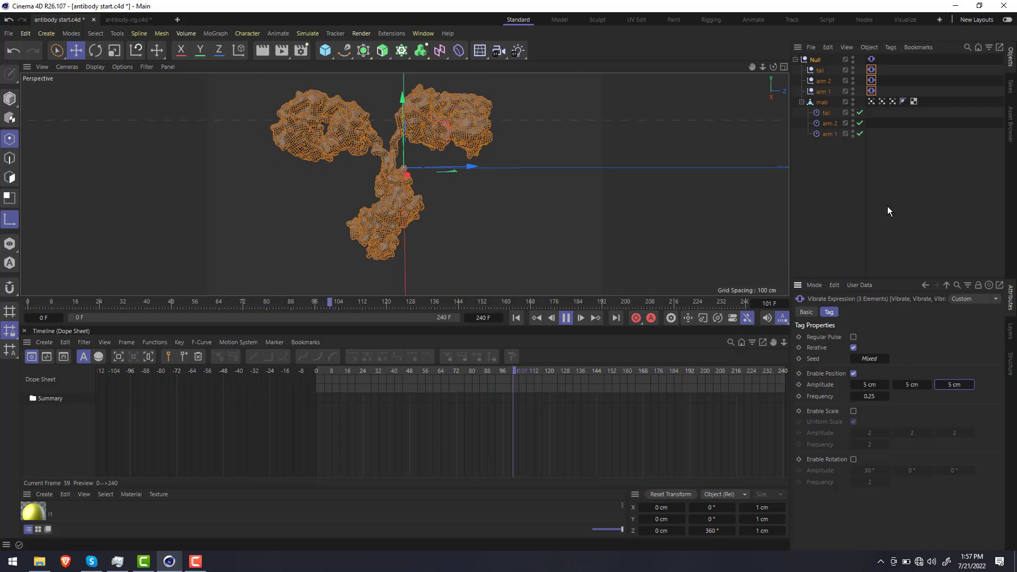
# Set the three selected Vibrate tags' position amplitude to 10 cm on every axis
pyautogui.click(868, 385)
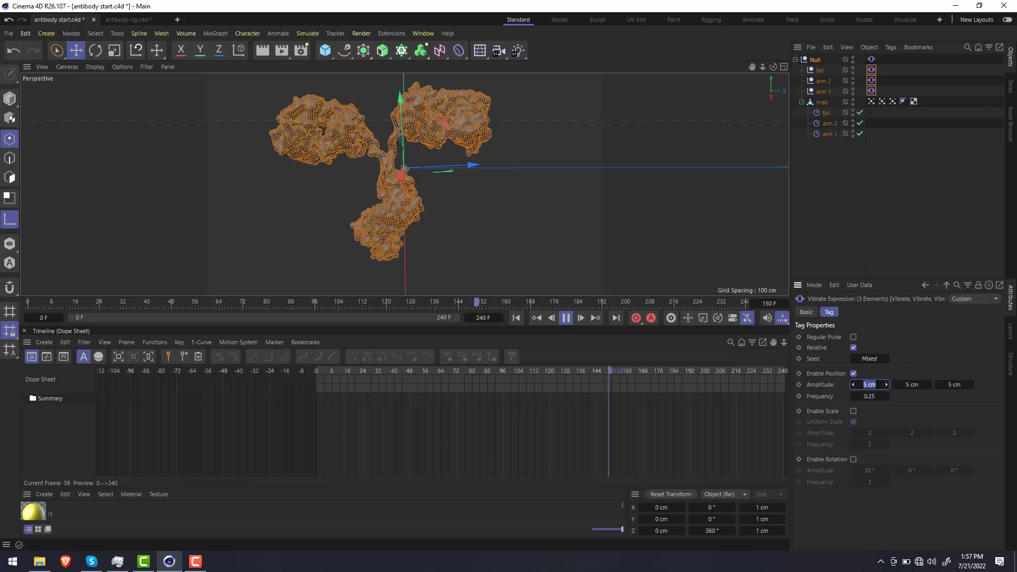
pyautogui.write('10')
pyautogui.press('Tab')
pyautogui.write('10')
pyautogui.press('Tab')
pyautogui.write('10')
pyautogui.press('Return')
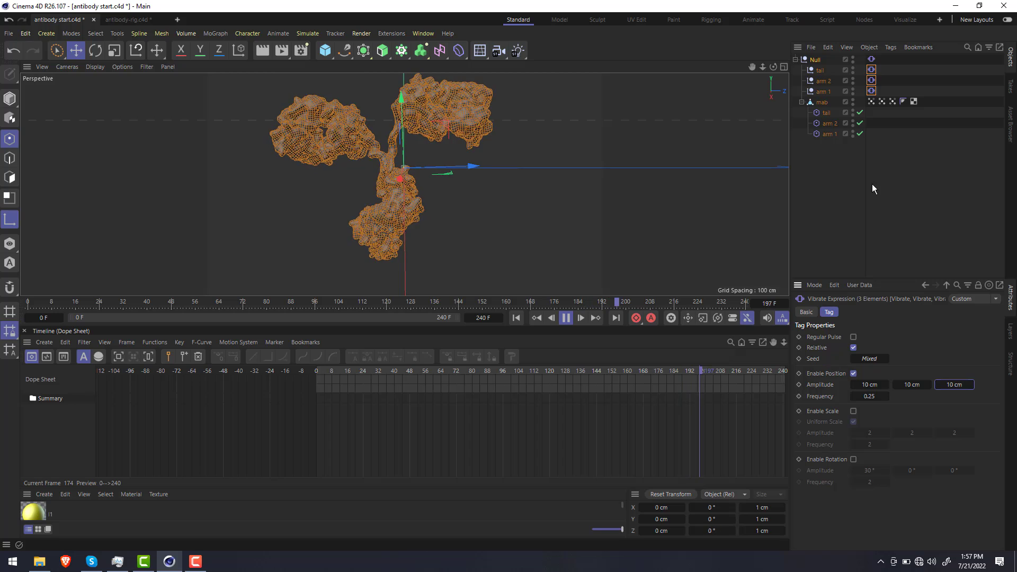
# Stop playback and nudge the parent Null with the whole antibody a few centimetres diagonally down
pyautogui.click(873, 189)
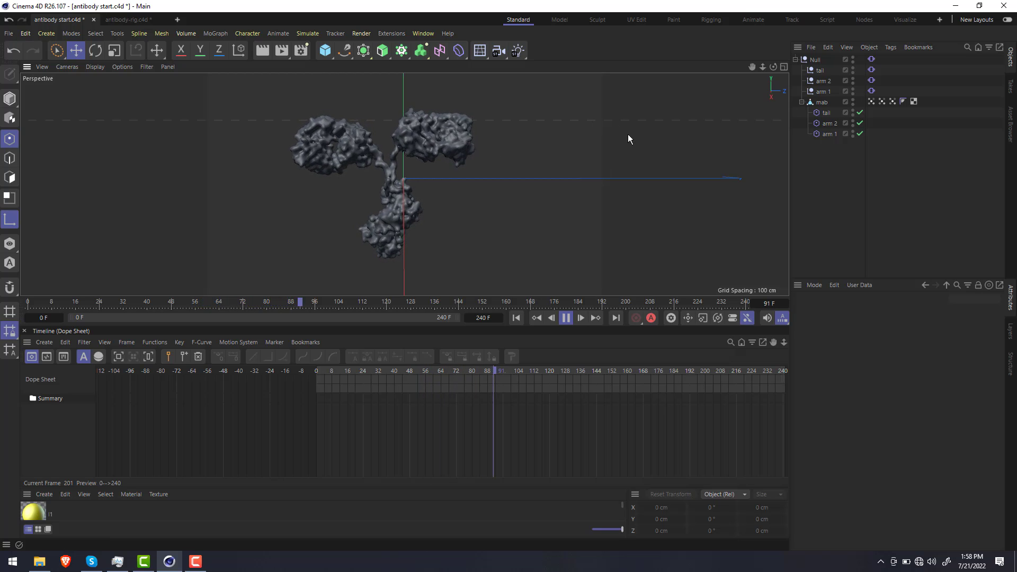
pyautogui.click(820, 58)
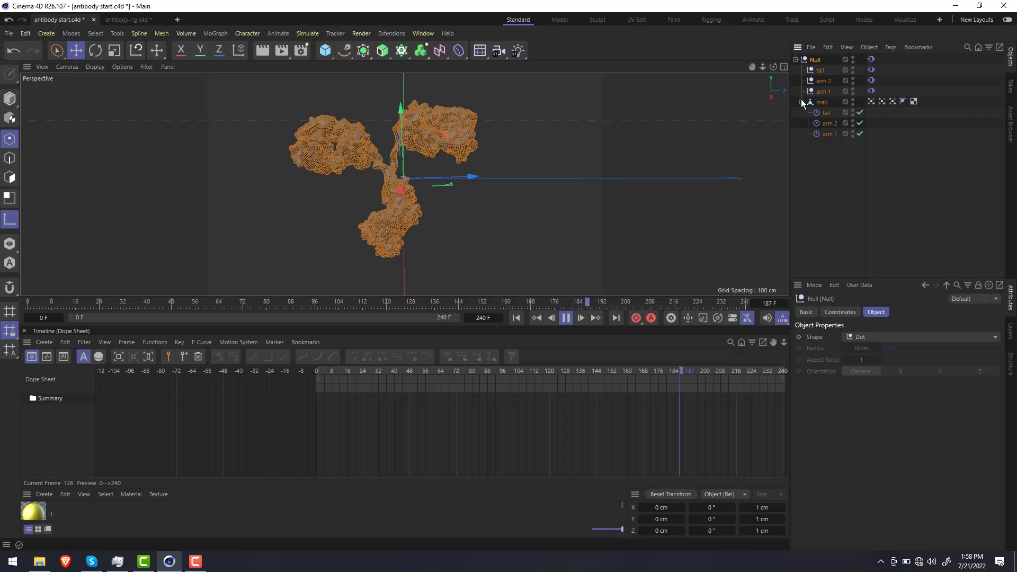
pyautogui.click(821, 102)
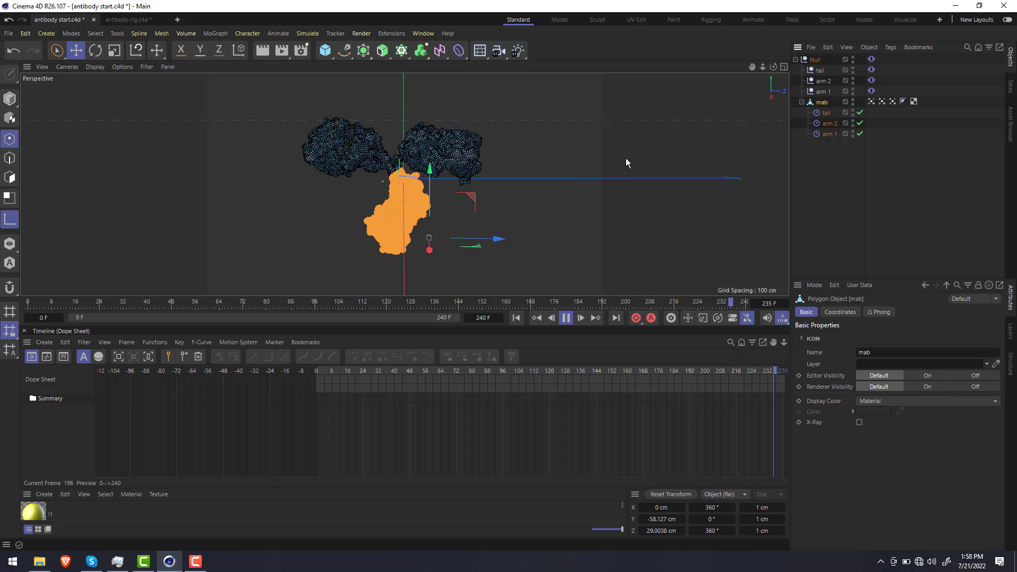
pyautogui.click(818, 61)
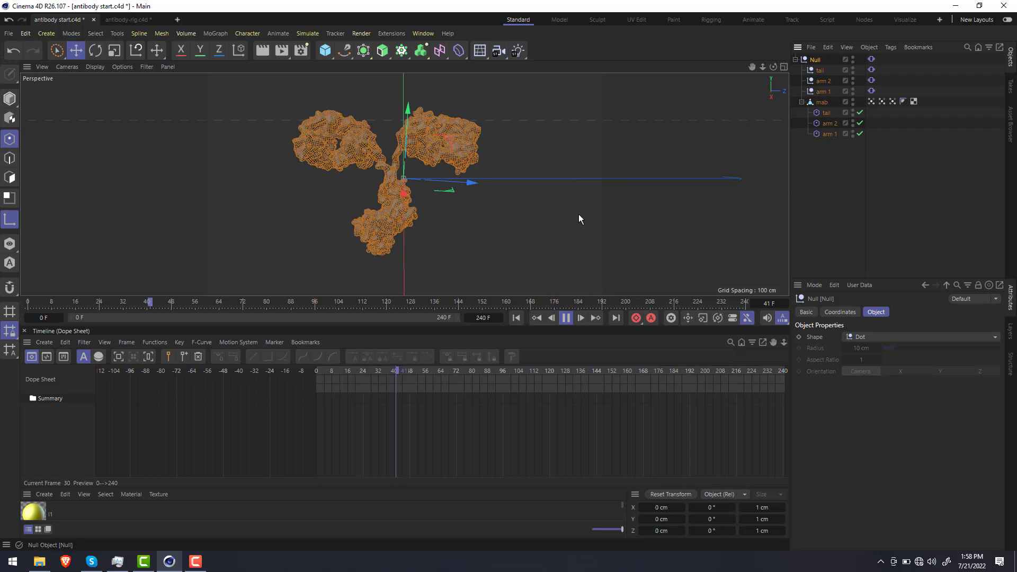
pyautogui.click(566, 318)
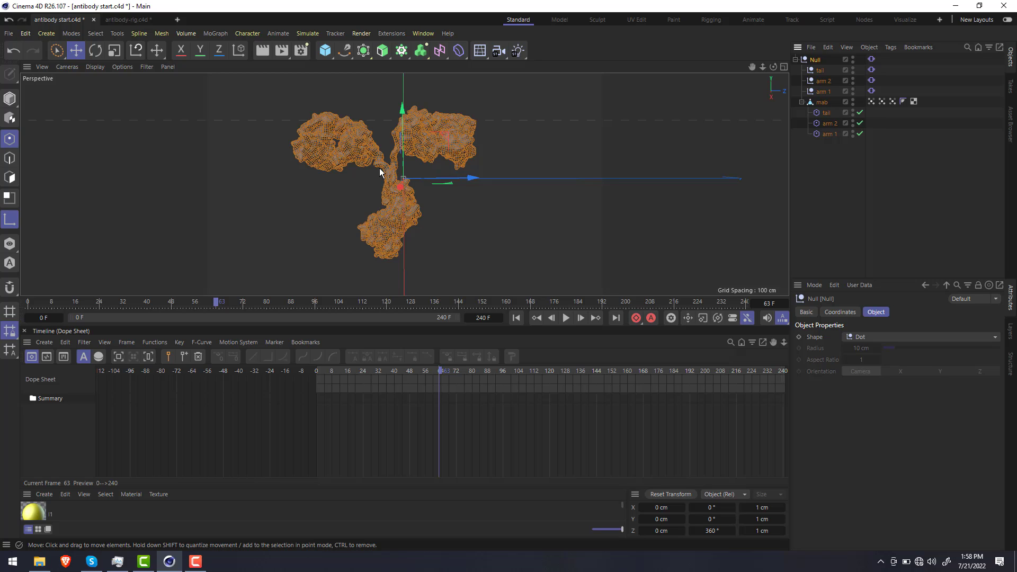
pyautogui.moveTo(380, 172); pyautogui.dragTo(399, 179)
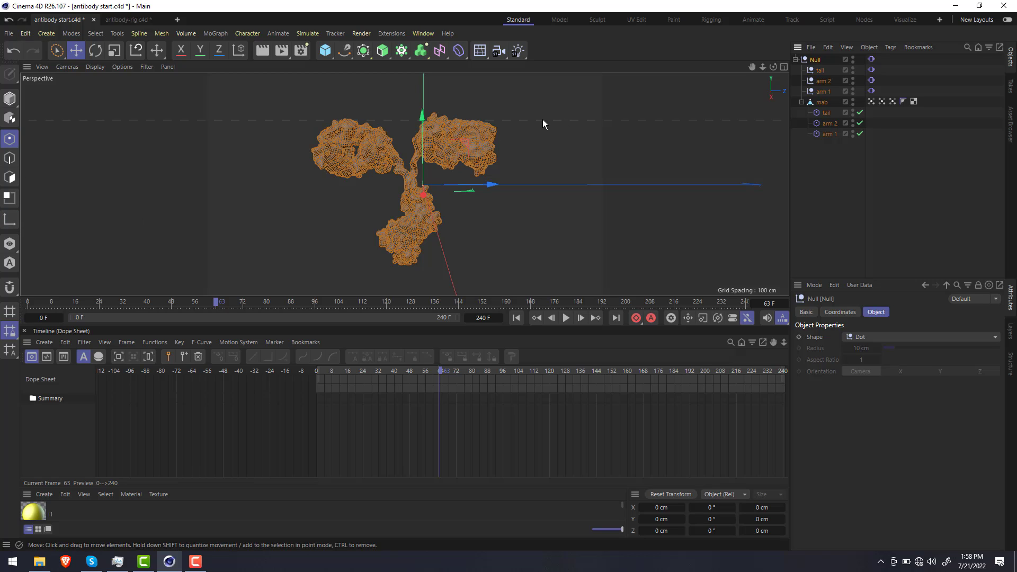
pyautogui.moveTo(464, 142); pyautogui.dragTo(468, 144)
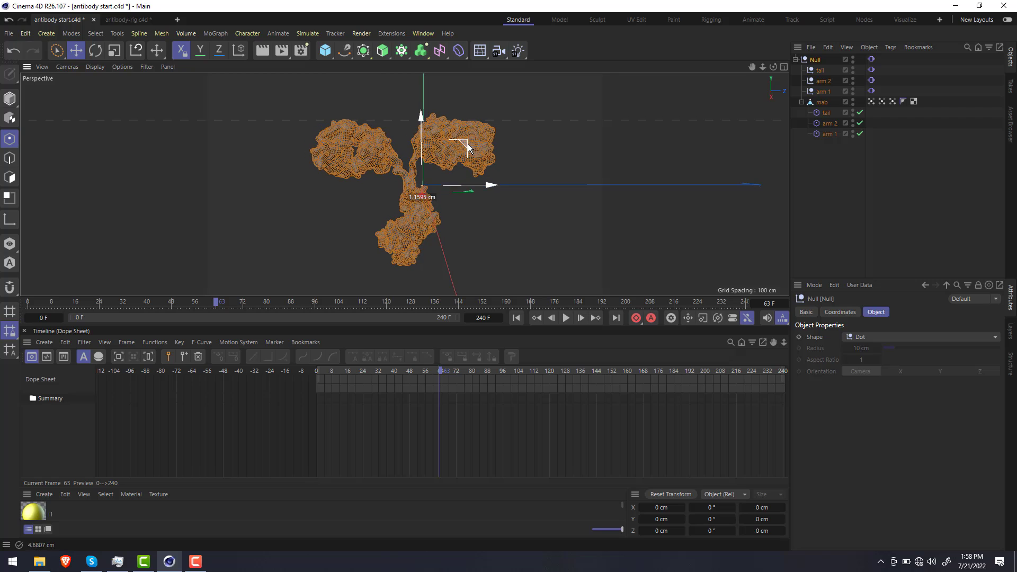
# Take the tail, arm 2 and arm 1 nulls and the mab mesh out of the parent Null
pyautogui.click(872, 60)
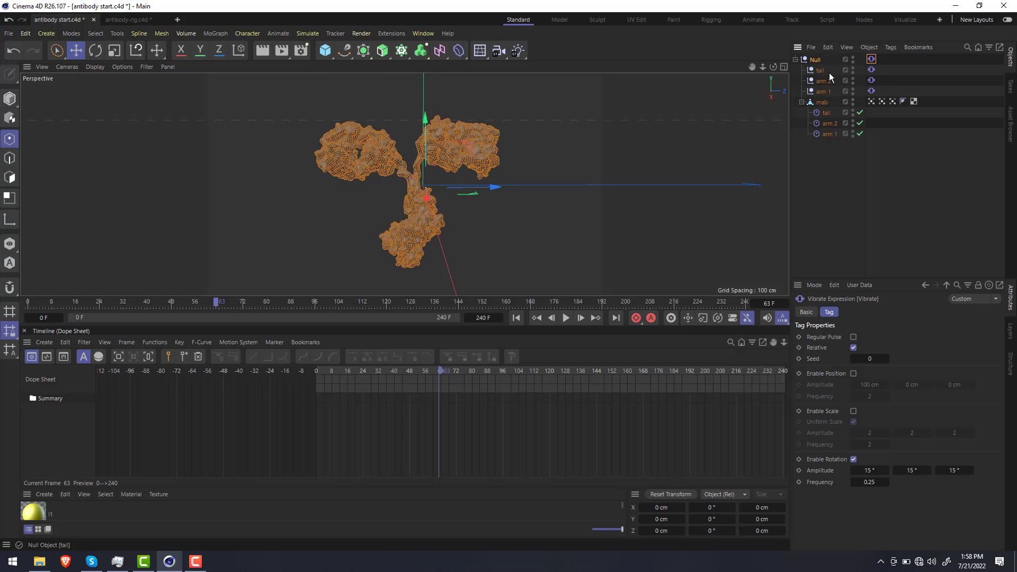
pyautogui.moveTo(829, 70); pyautogui.dragTo(808, 161)
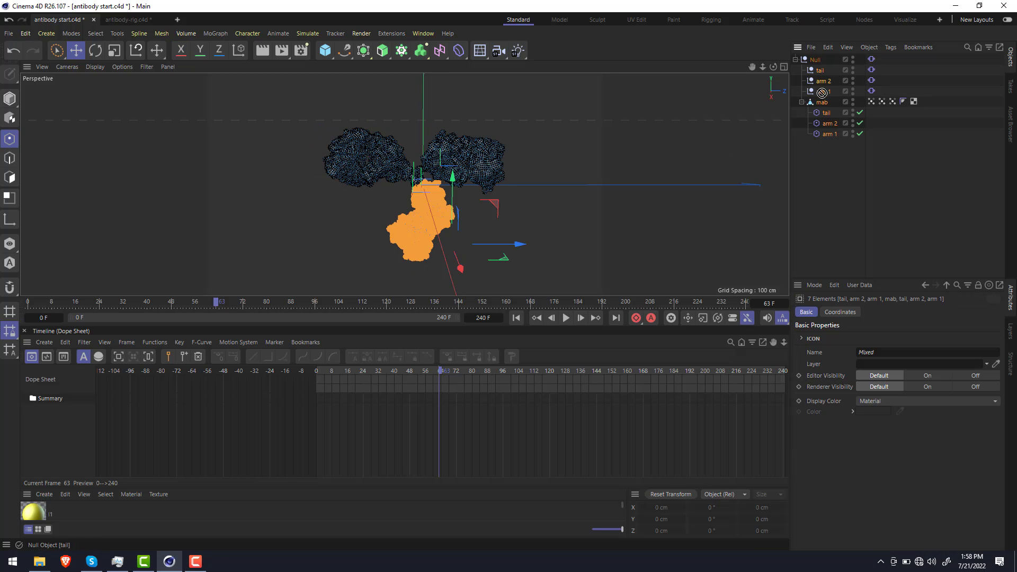
pyautogui.moveTo(821, 93); pyautogui.dragTo(821, 169)
# Move the empty Null to the antibody's hinge, about X -0.8, Y 8.2, Z -11.4 cm, and parent the nulls and mab mesh under it again
pyautogui.click(815, 60)
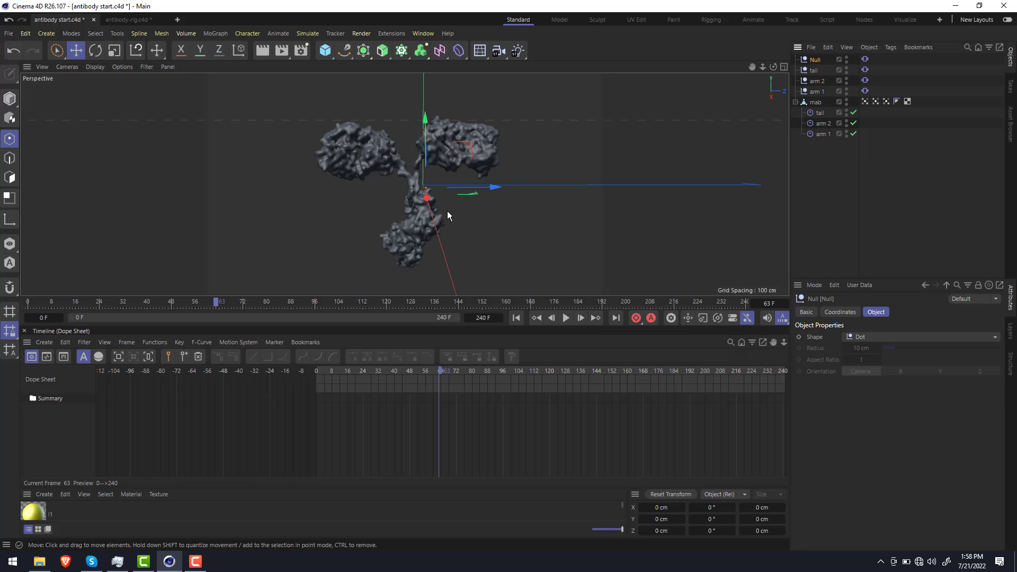
pyautogui.click(9, 98)
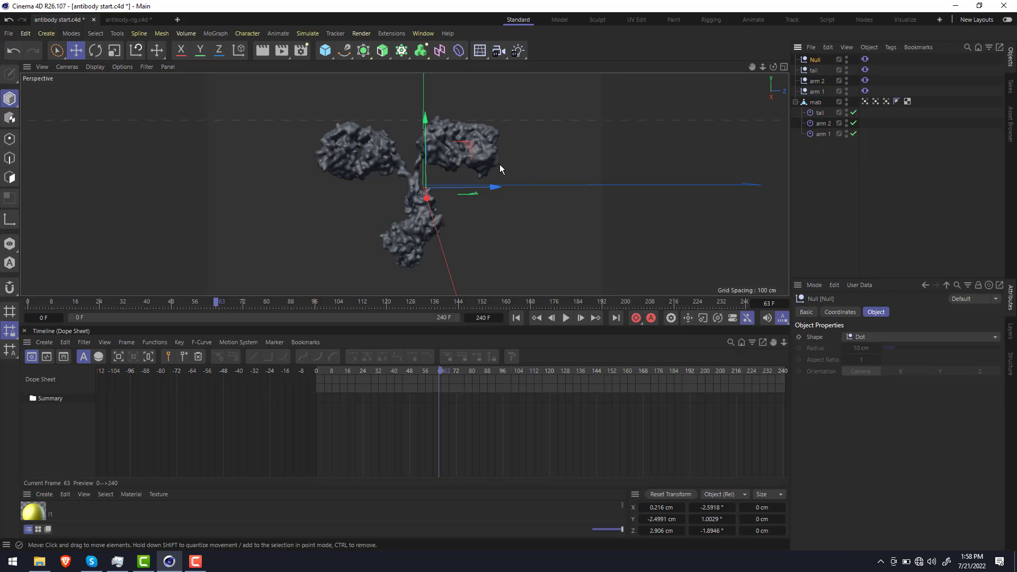
pyautogui.moveTo(472, 148); pyautogui.dragTo(453, 133)
pyautogui.moveTo(826, 188); pyautogui.dragTo(814, 59)
pyautogui.click(814, 59)
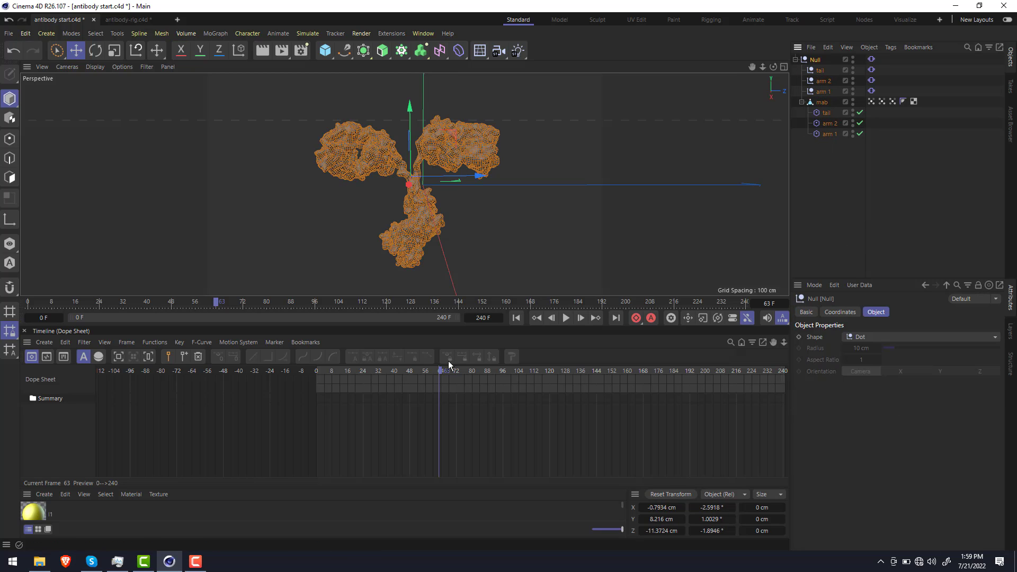
# Play the animation to review the antibody's motion and the tail null's Vibrate tag settings, and stop playback
pyautogui.click(565, 318)
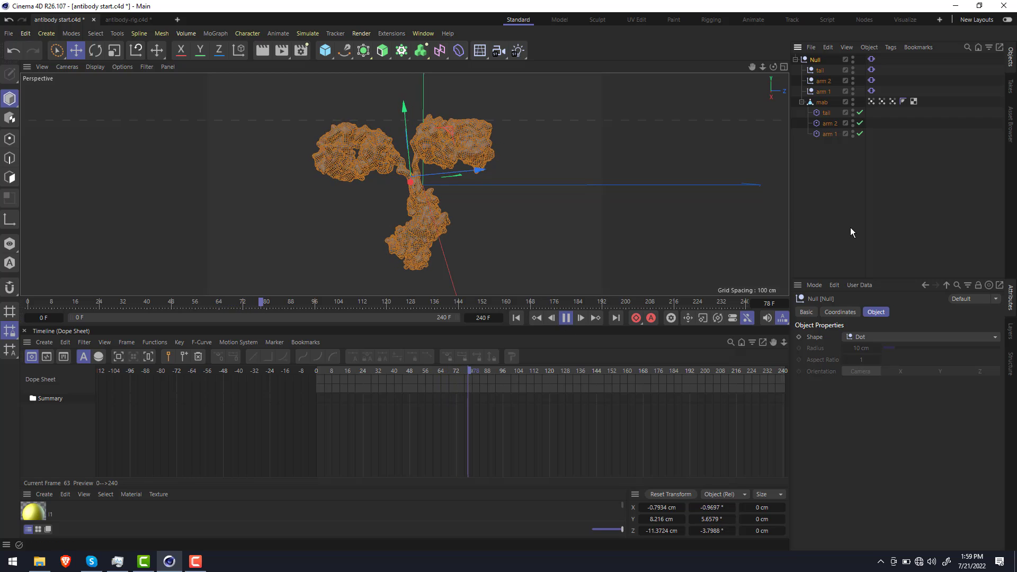
pyautogui.click(595, 222)
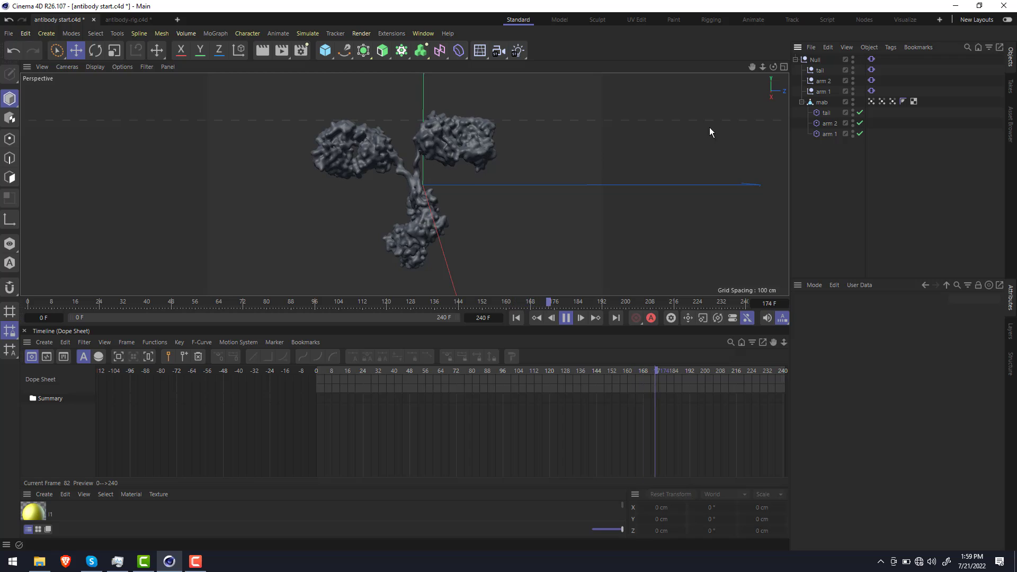
pyautogui.click(822, 72)
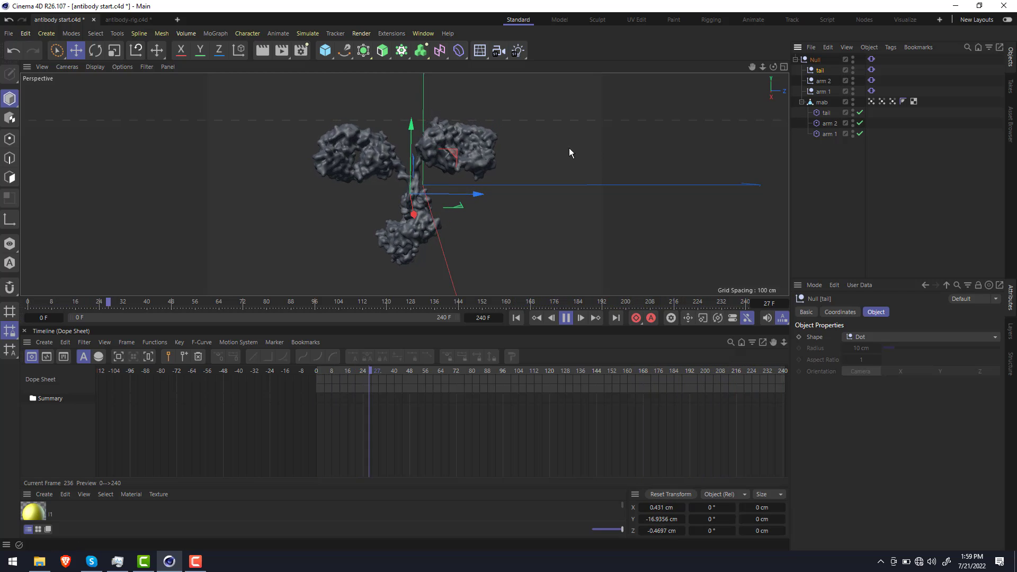
pyautogui.click(871, 69)
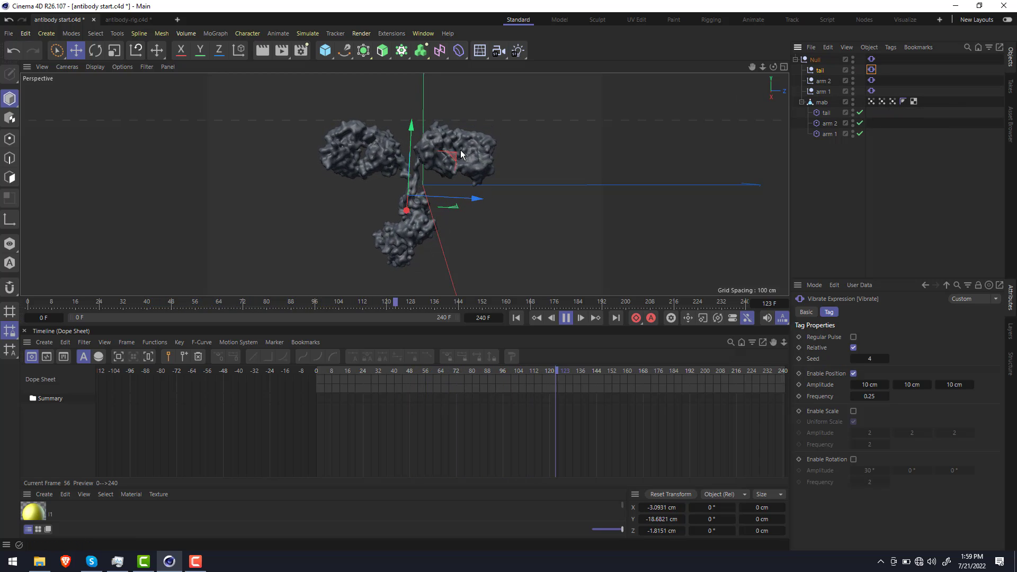
pyautogui.scroll(3, 470, 130)
pyautogui.click(565, 318)
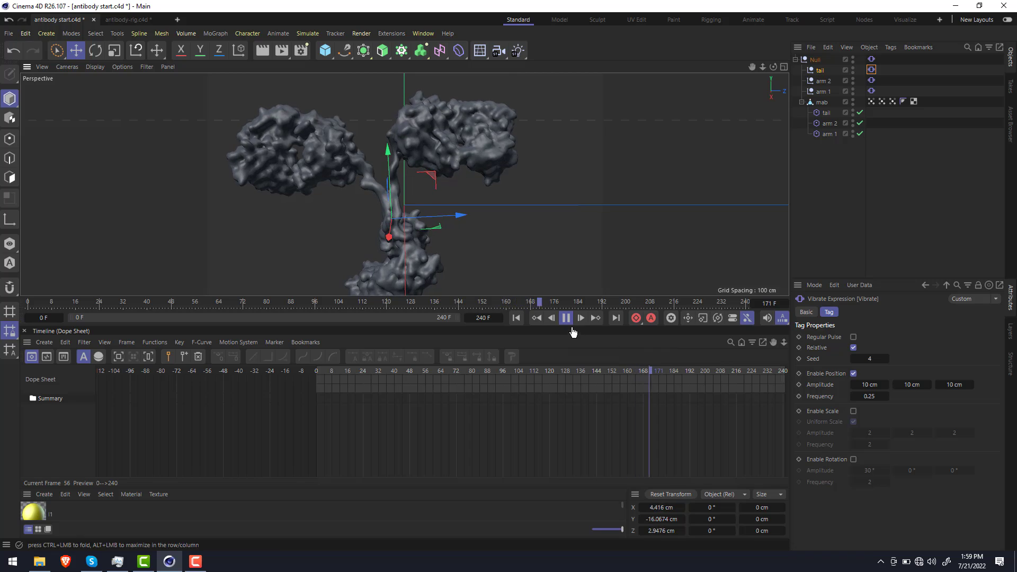
# Rotate the arm 2 null by about 1° in pitch
pyautogui.click(822, 82)
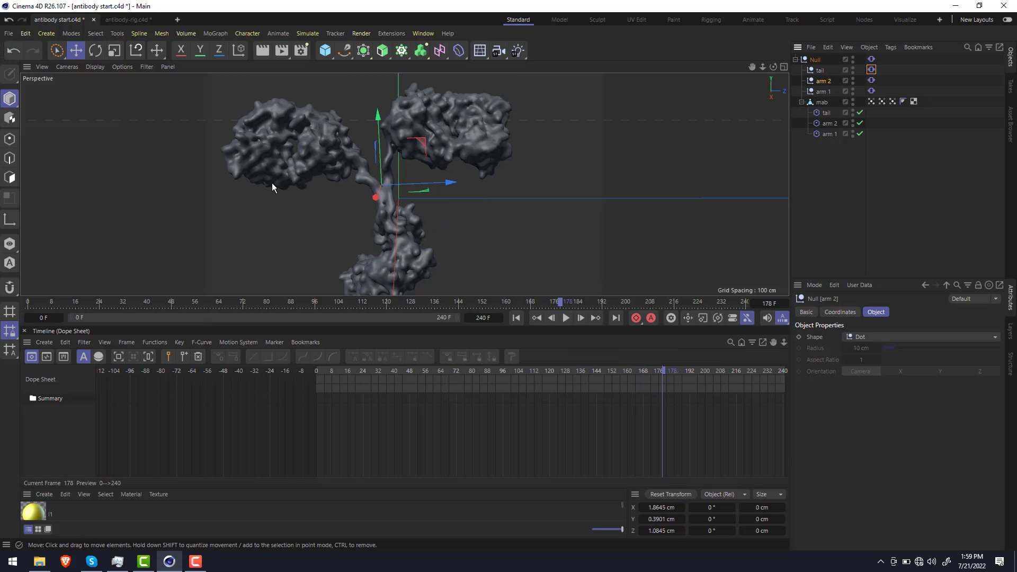
pyautogui.press('r')
pyautogui.moveTo(409, 151)
pyautogui.mouseDown()
pyautogui.moveTo(389, 132)
pyautogui.moveTo(409, 149)
pyautogui.mouseUp()
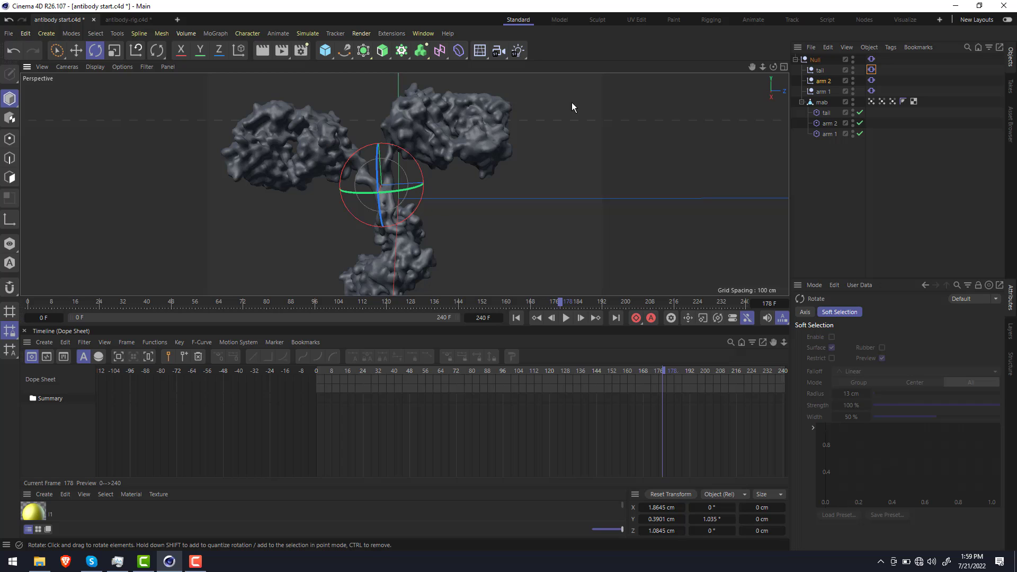
pyautogui.click(823, 82)
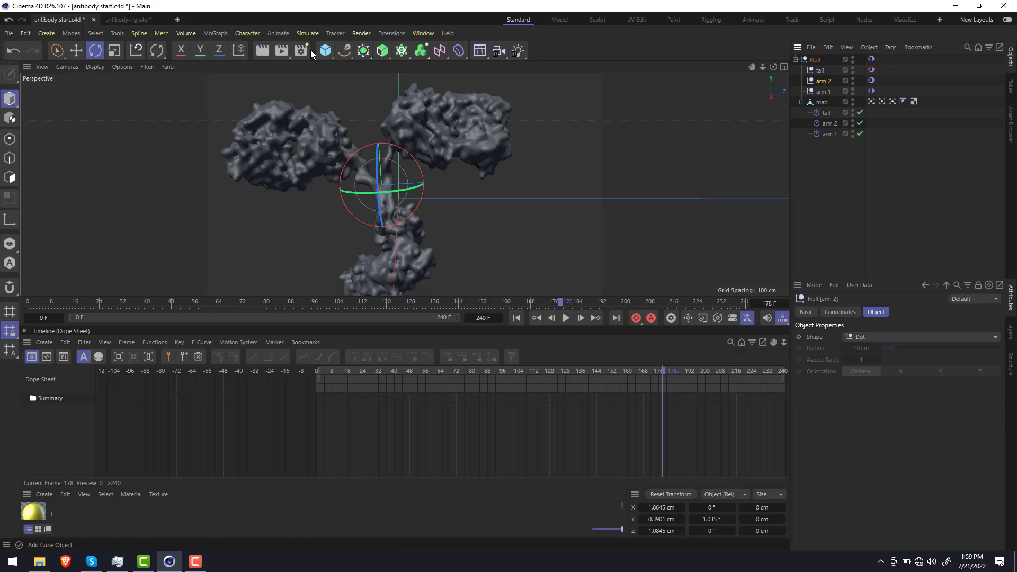
# Add a new Null and move it to the middle of arm 2, about Y 31.8, Z -68.2 cm
pyautogui.click(325, 51)
pyautogui.click(359, 68)
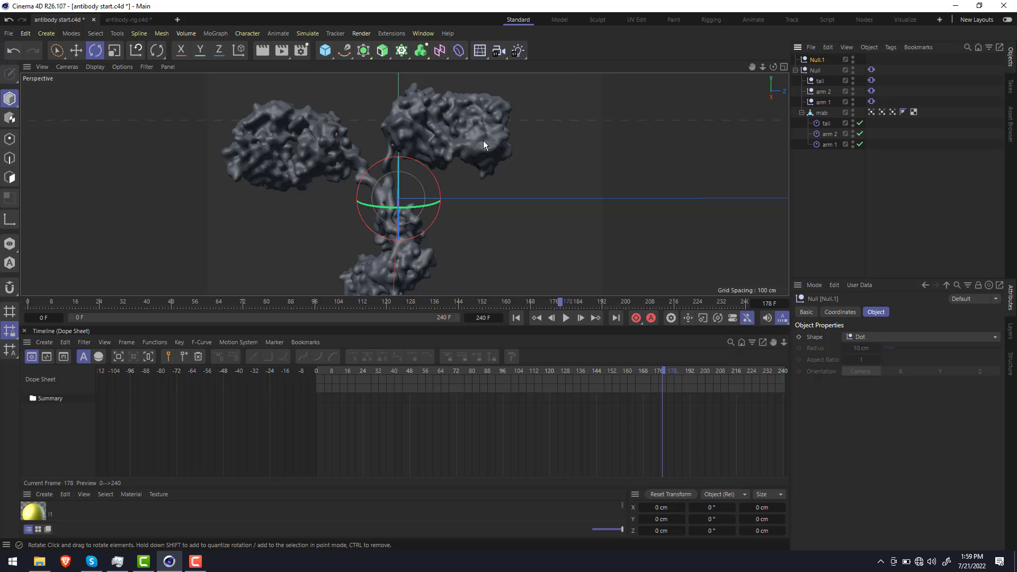
pyautogui.press('e')
pyautogui.moveTo(445, 161); pyautogui.dragTo(329, 108)
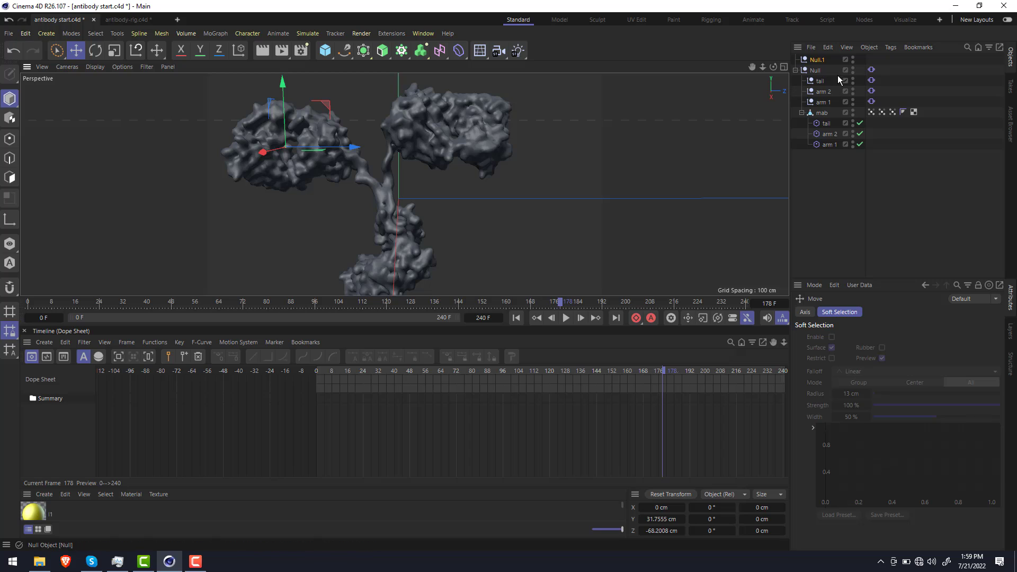
# Parent the arm 2 null under the new Null, move that Null to about Y 29.2, Z -74 cm and rotate it about 2.6° in pitch
pyautogui.moveTo(827, 94); pyautogui.dragTo(824, 60)
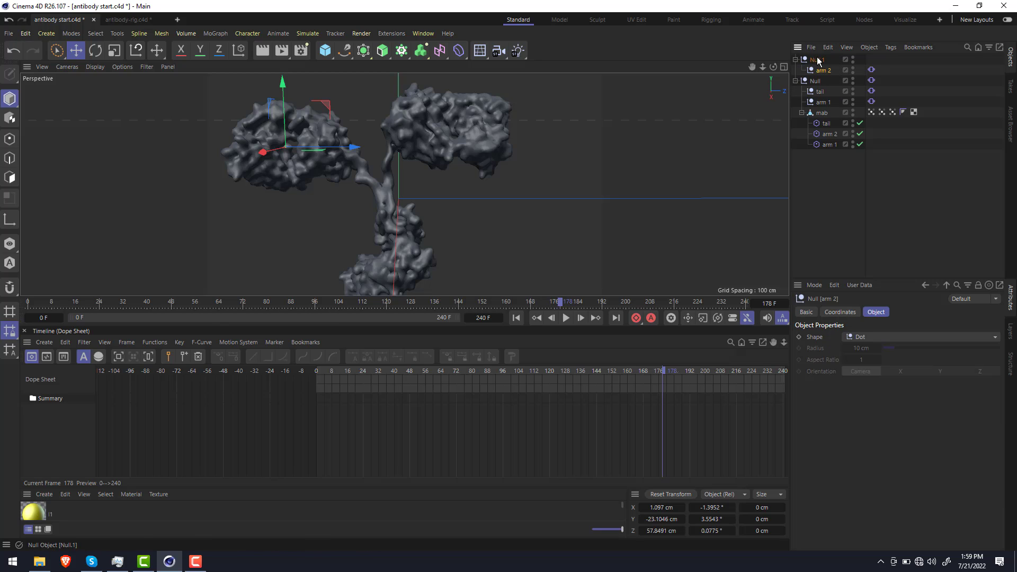
pyautogui.moveTo(325, 105); pyautogui.dragTo(316, 125)
pyautogui.press('r')
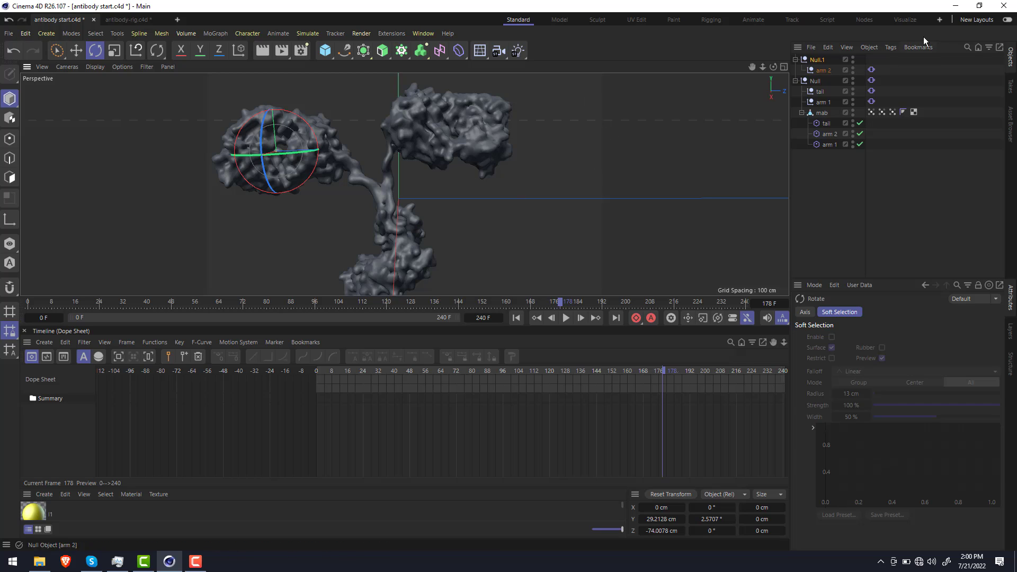
# Move the arm 2 null back under the antibody's parent Null and switch to Camtasia
pyautogui.moveTo(826, 101); pyautogui.dragTo(825, 93)
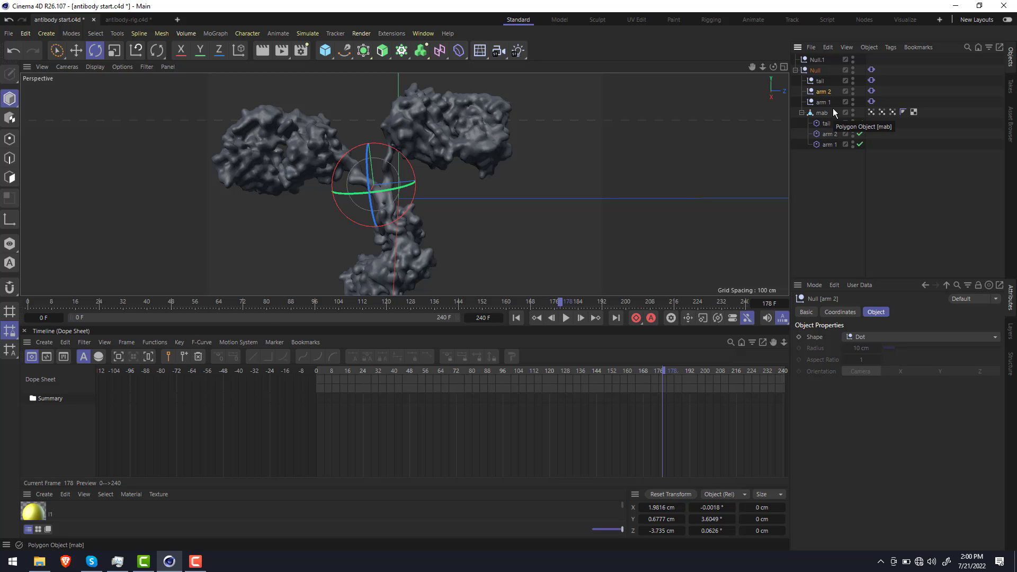
pyautogui.click(148, 564)
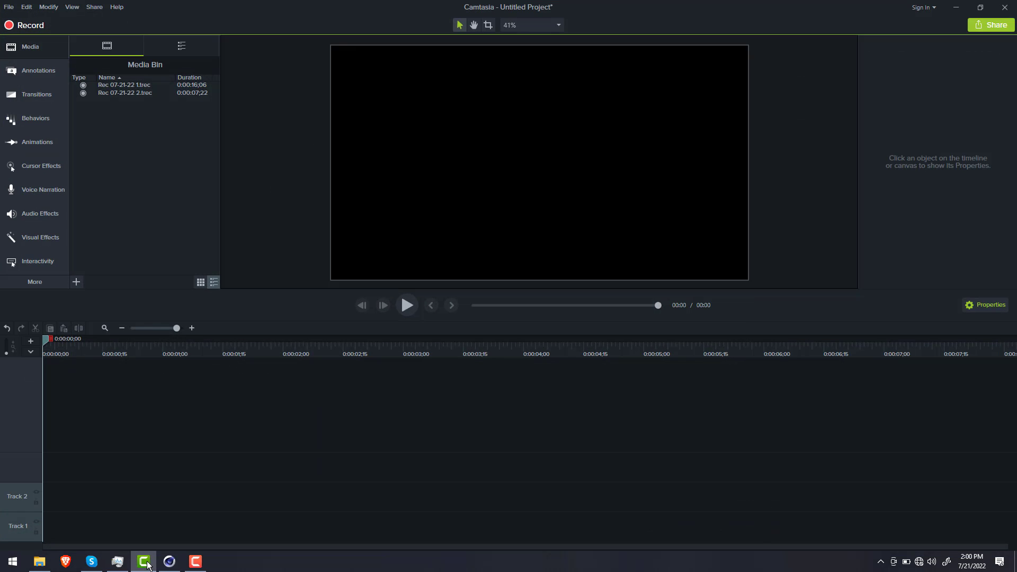